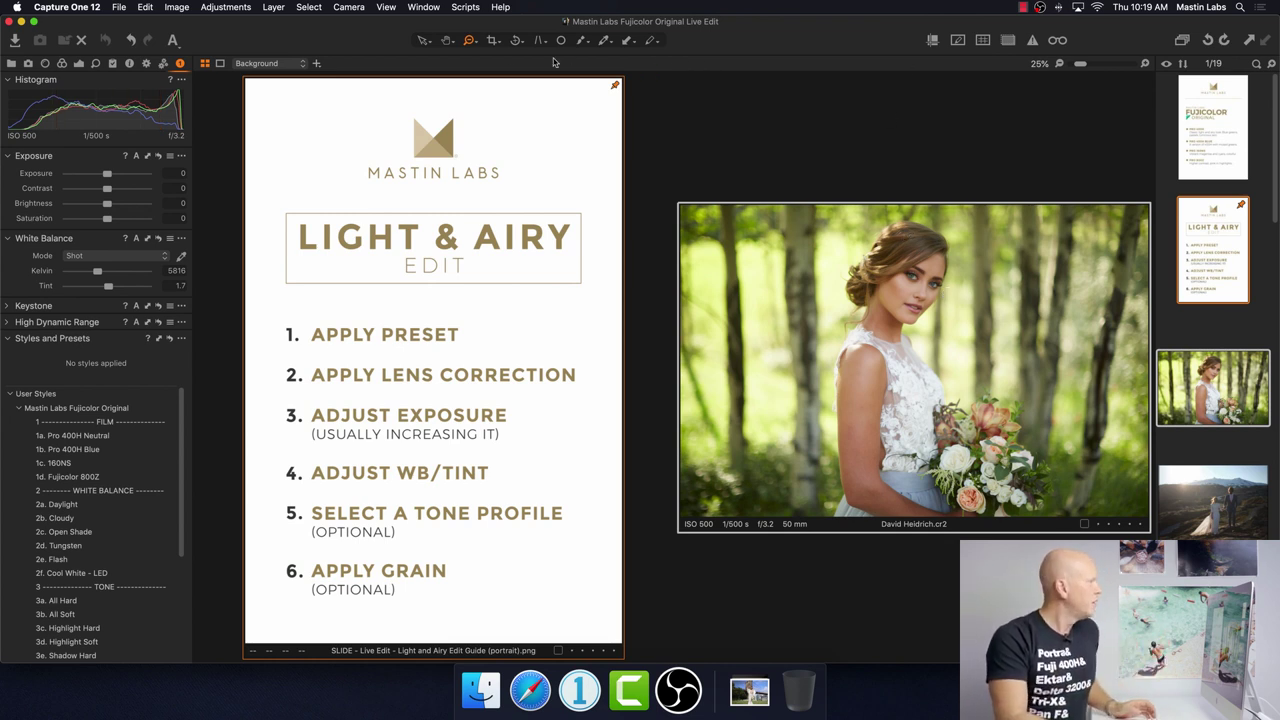
Apply the 1a. Pro 400H Neutral film style and the 4a. Lens Correction On style to the bride portrait.
left_click(468, 41)
left_click(486, 62)
left_click(924, 316)
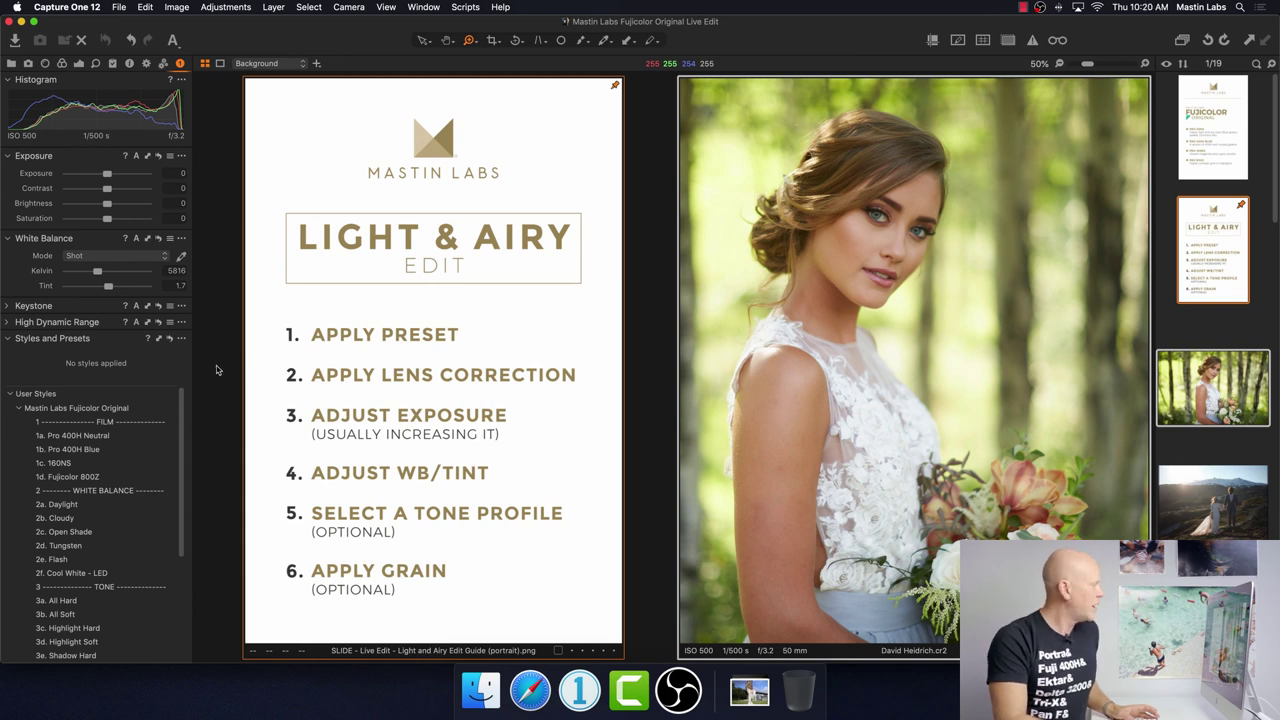
left_click(148, 437)
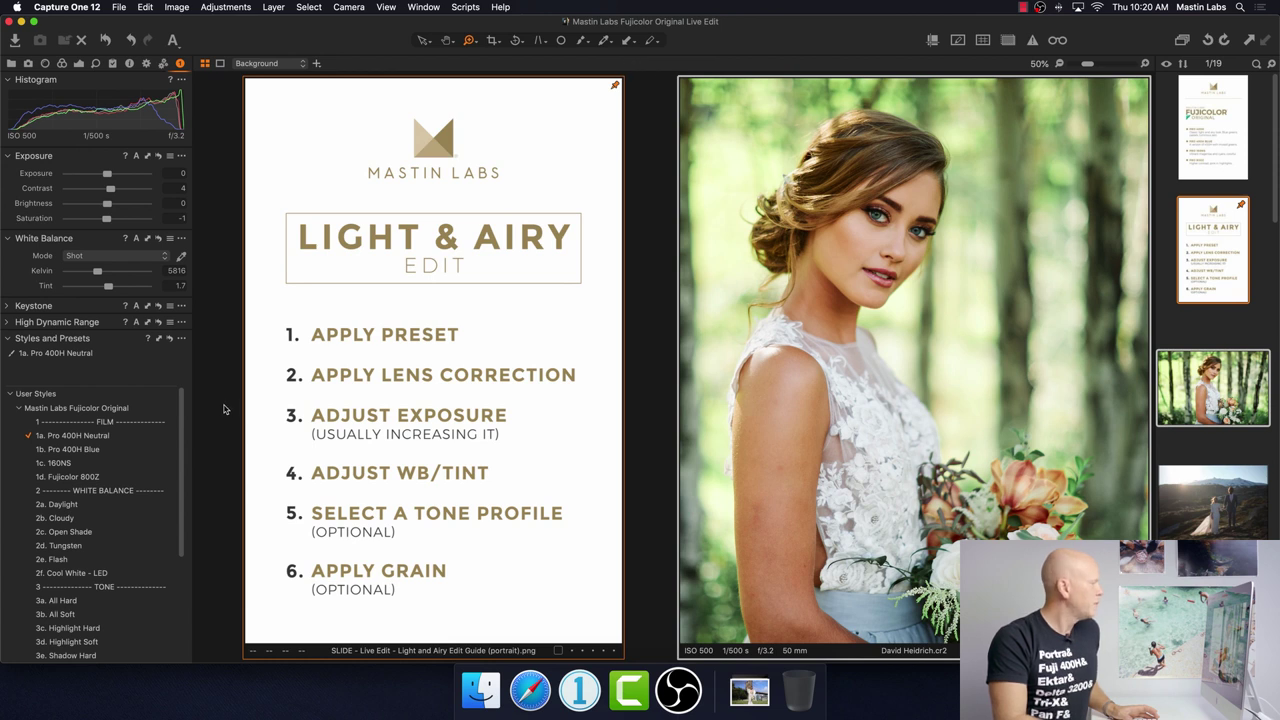
scroll(120, 520, "down", 5)
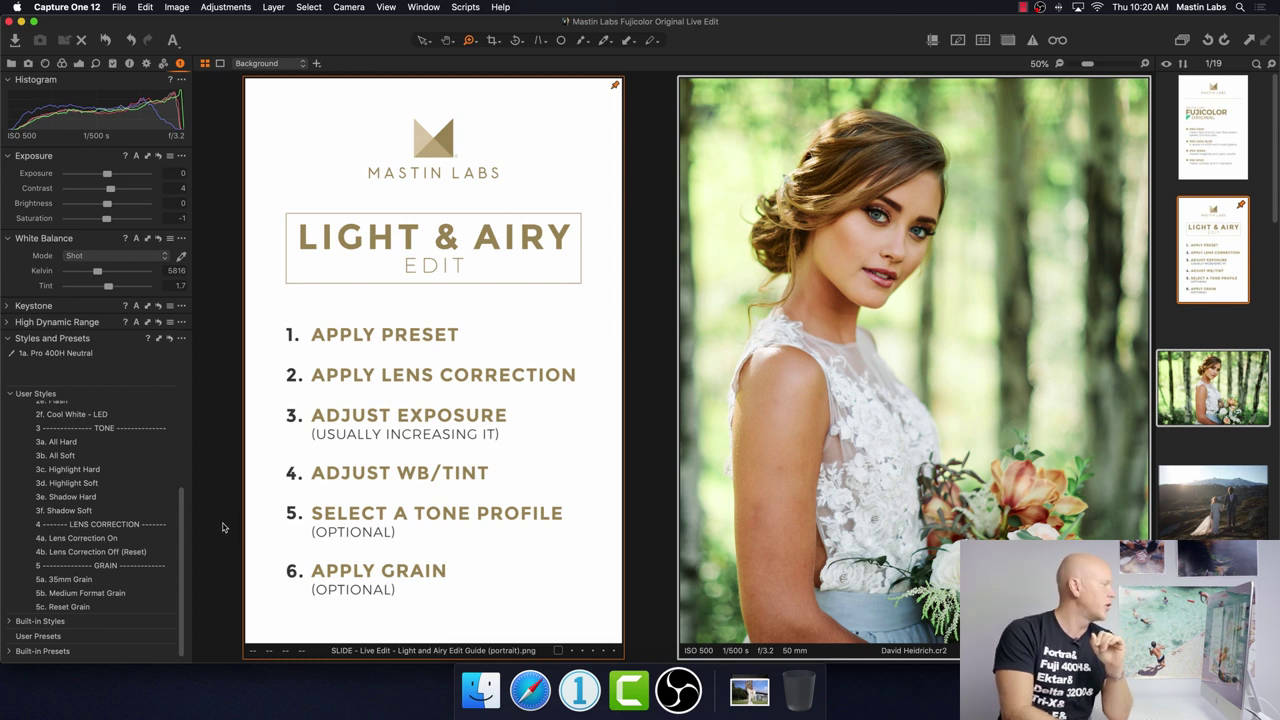
left_click(166, 540)
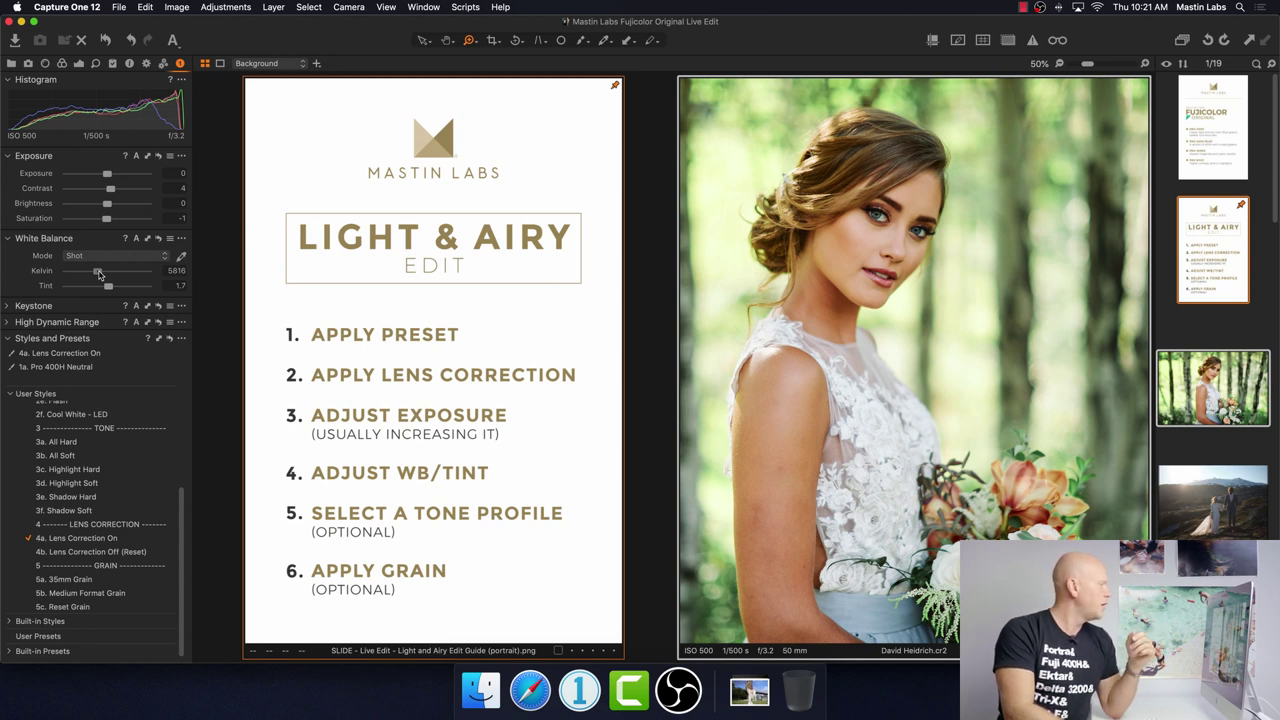
Set the bride portrait's white balance to 5389 Kelvin with a tint of 4.2, and raise its exposure to 0.29.
left_click_drag(99, 273, 96, 275)
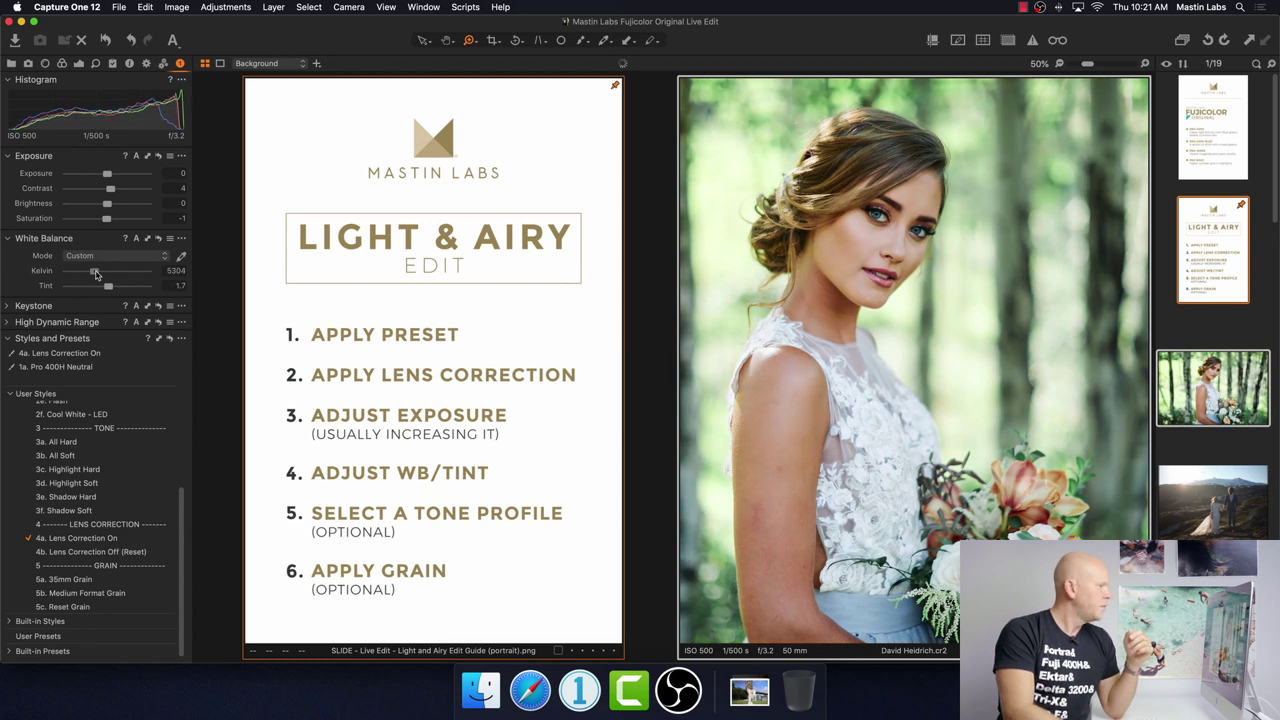
left_click_drag(96, 274, 97, 274)
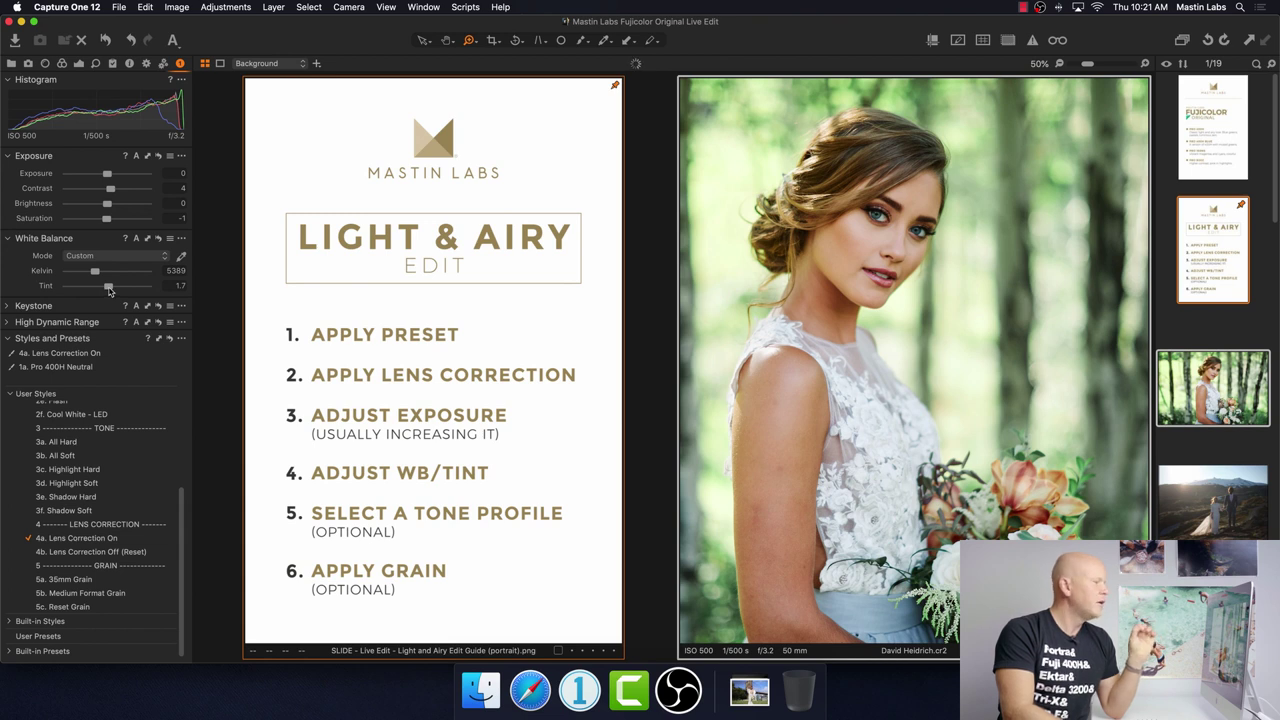
left_click_drag(109, 290, 112, 291)
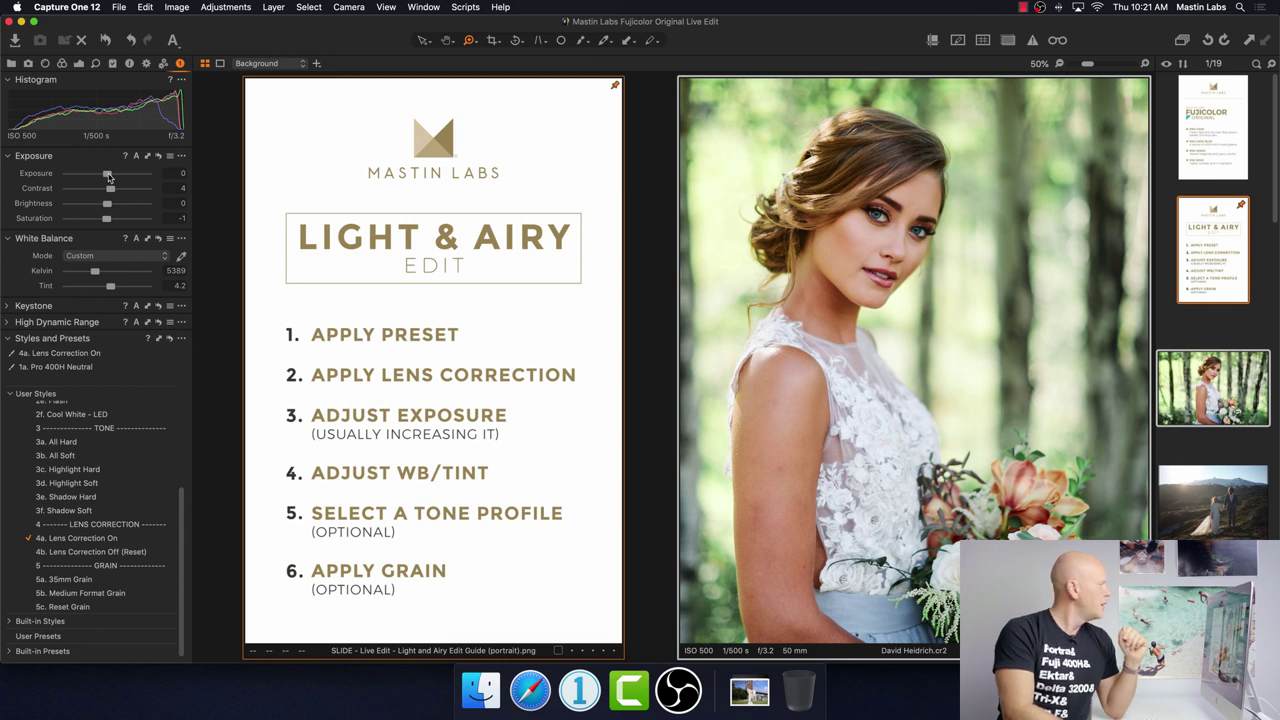
left_click_drag(108, 176, 112, 177)
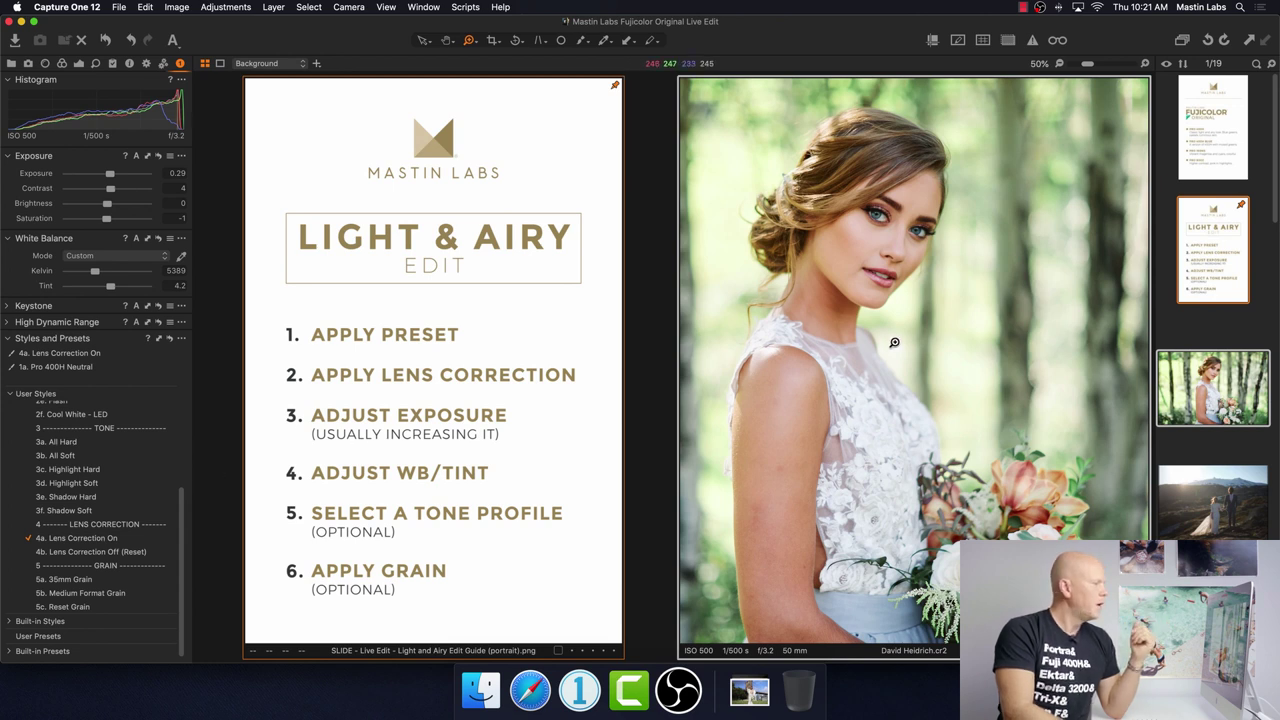
Clear the Light & Airy guide slide from comparison and display only the full bride portrait.
left_click(470, 42)
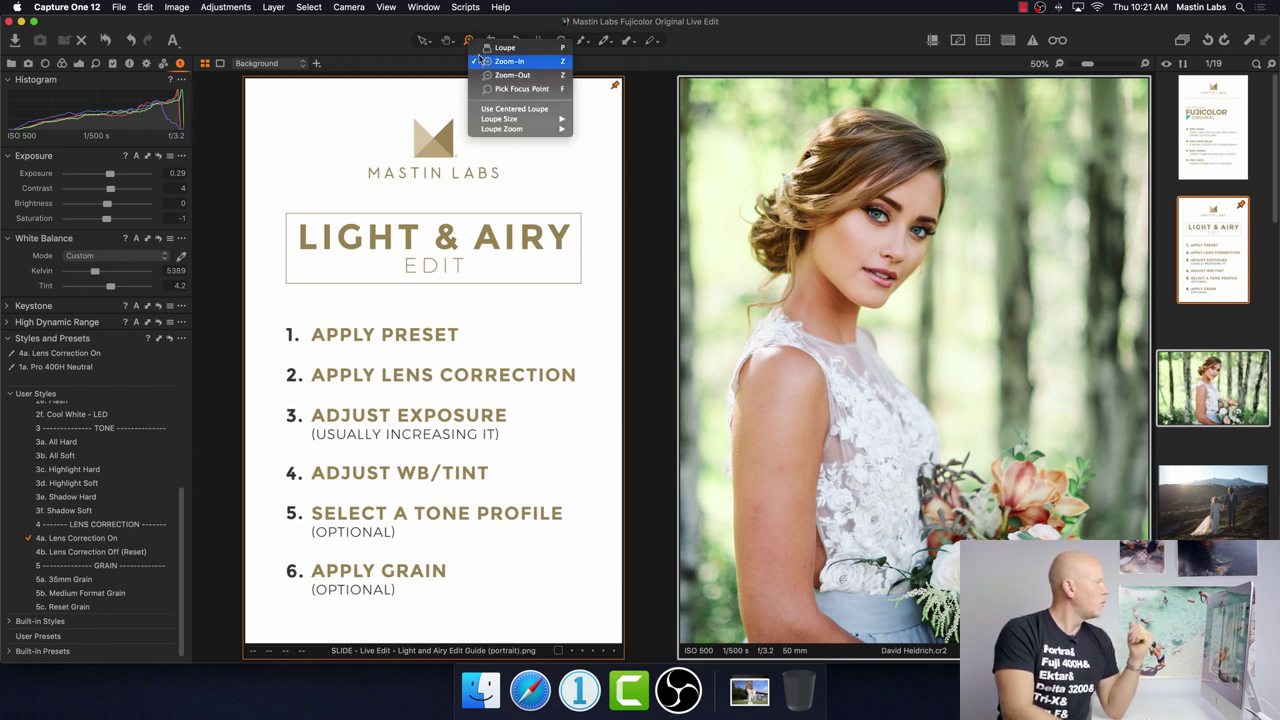
left_click(505, 70)
left_click(904, 284, "alt")
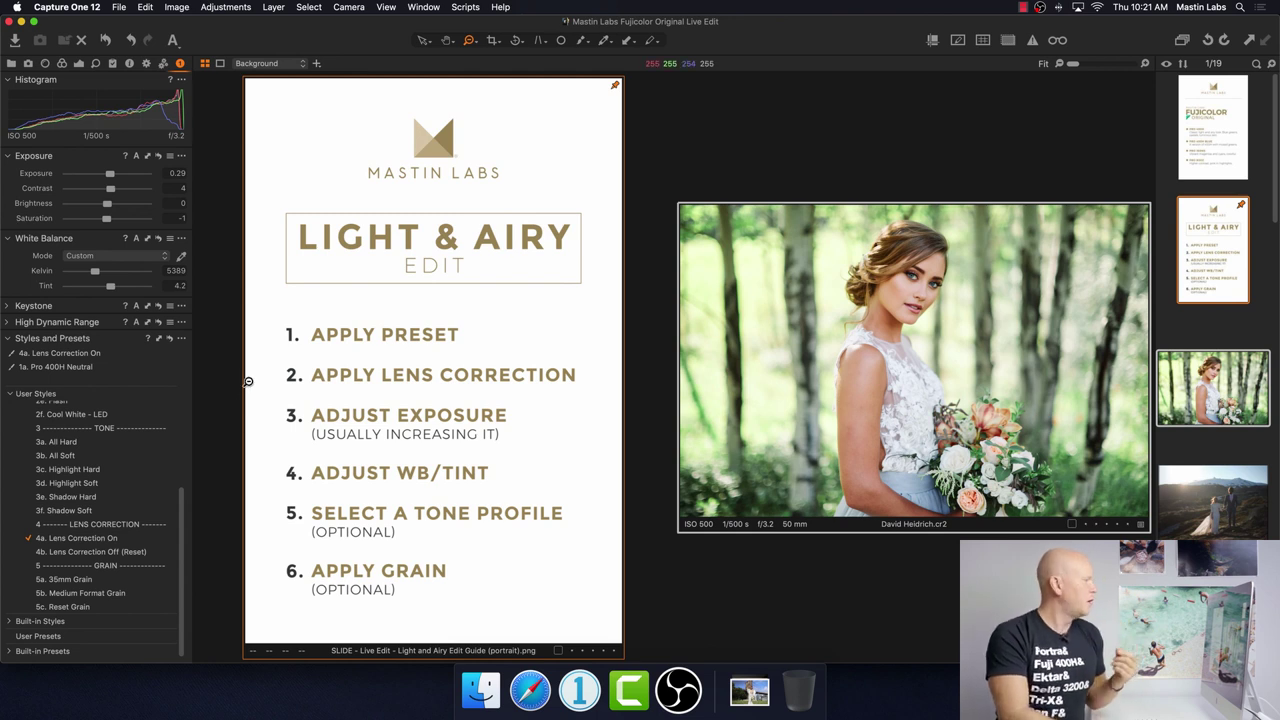
right_click(487, 244)
left_click(573, 391)
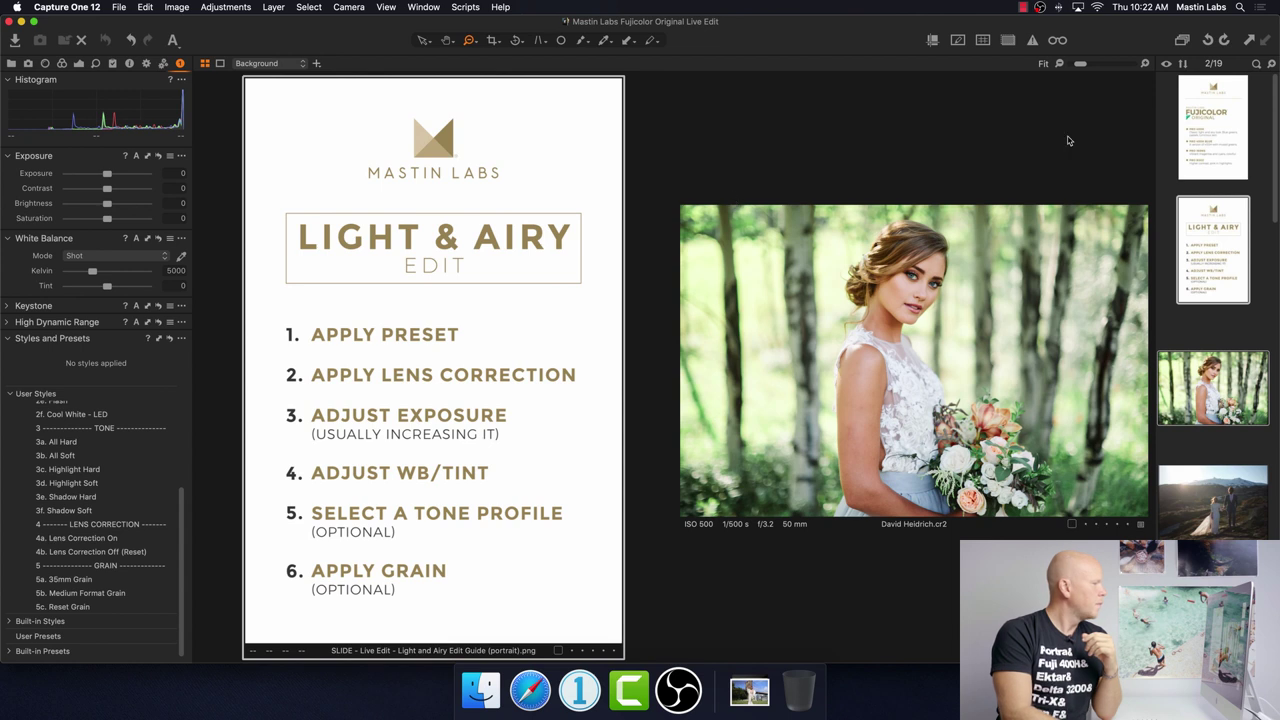
left_click(1200, 362)
left_click(1198, 268)
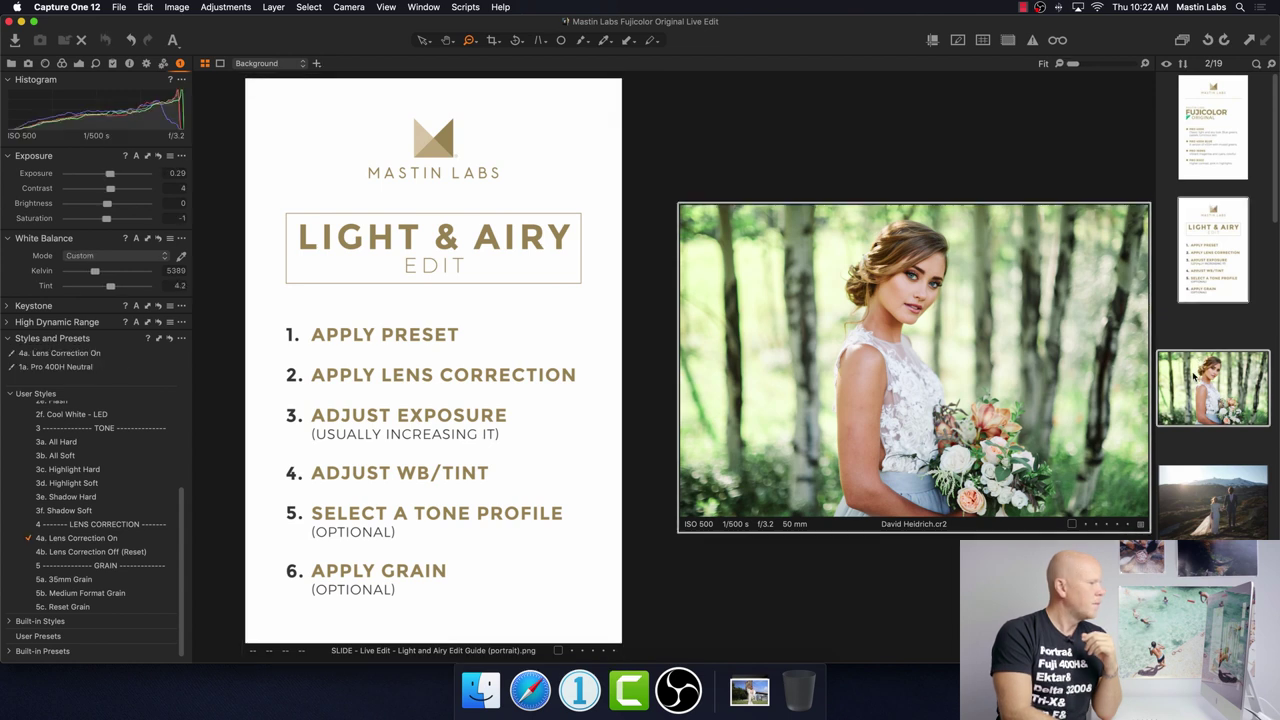
right_click(609, 298)
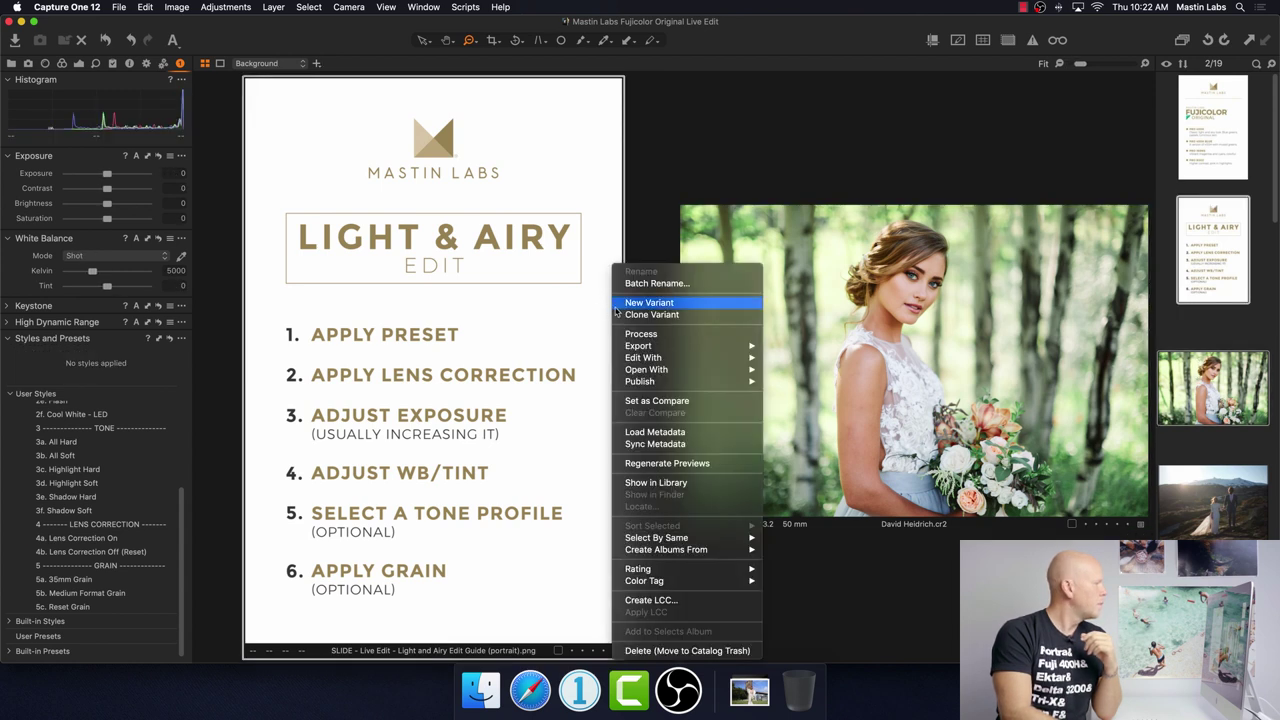
left_click(974, 153)
left_click(1245, 340)
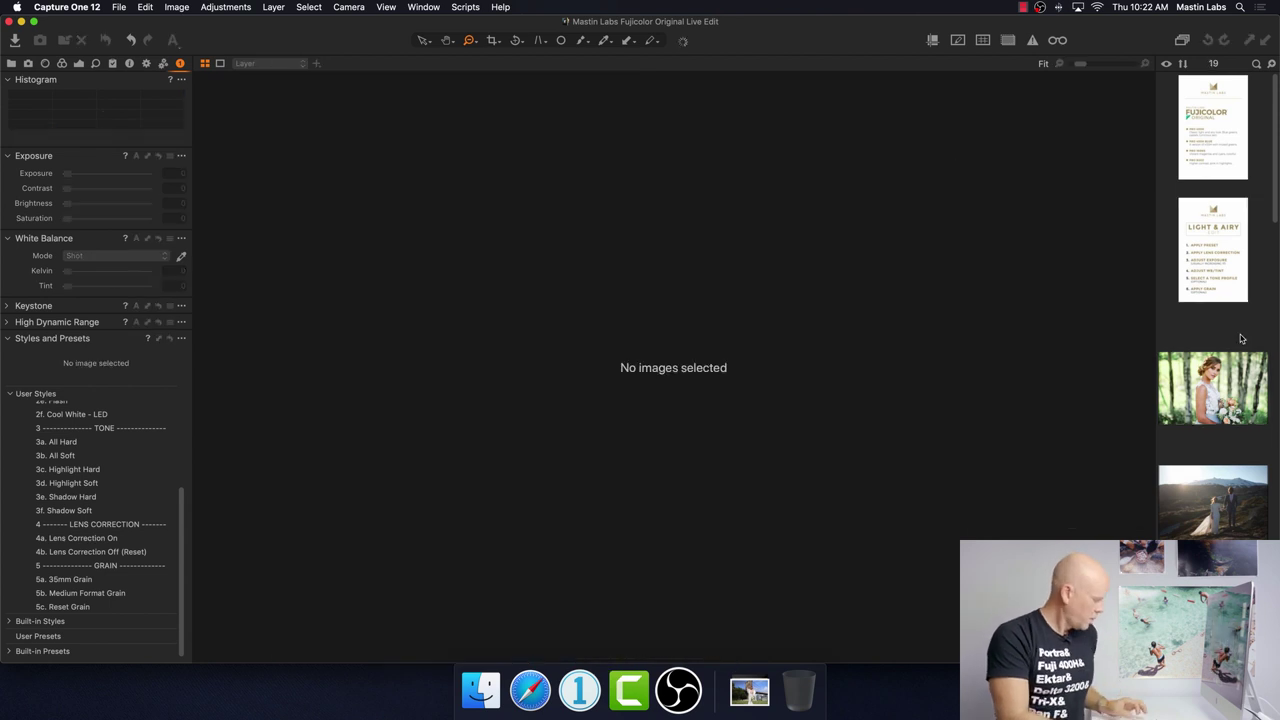
left_click(1218, 390)
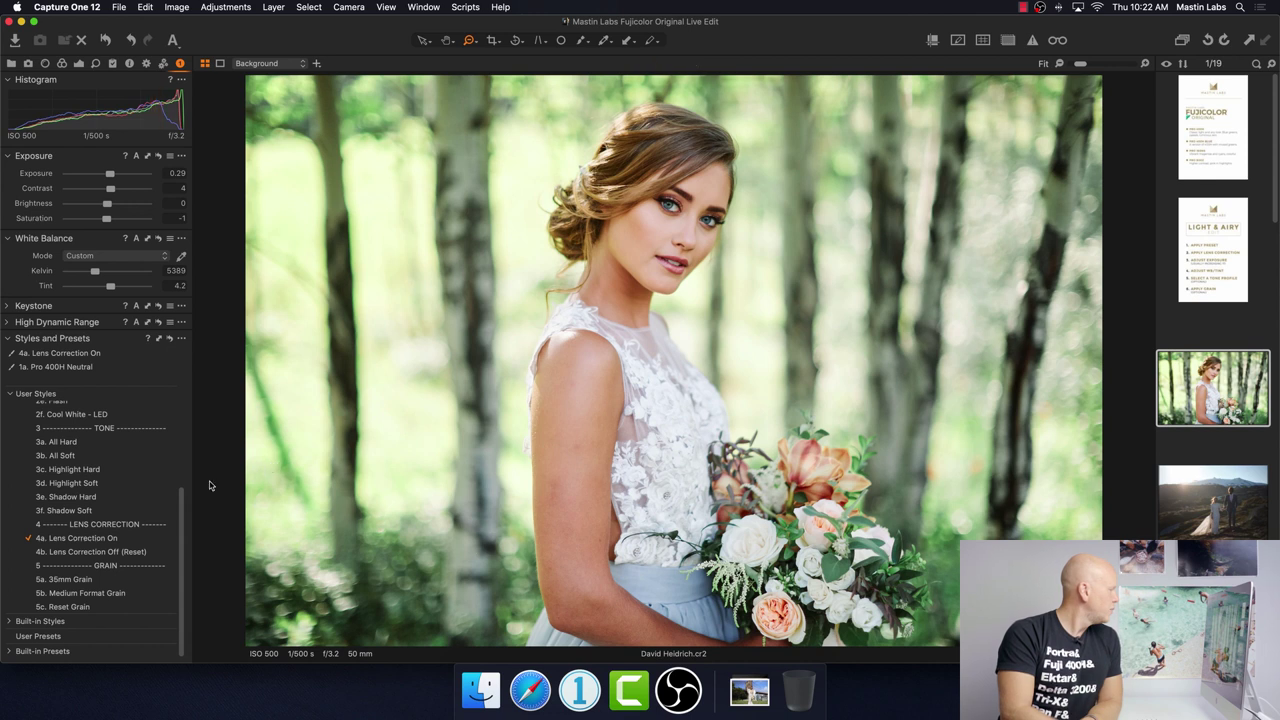
Apply the 3d. Highlight Soft tone style to the bride portrait, undoing and redoing it to compare the effect.
left_click(127, 484)
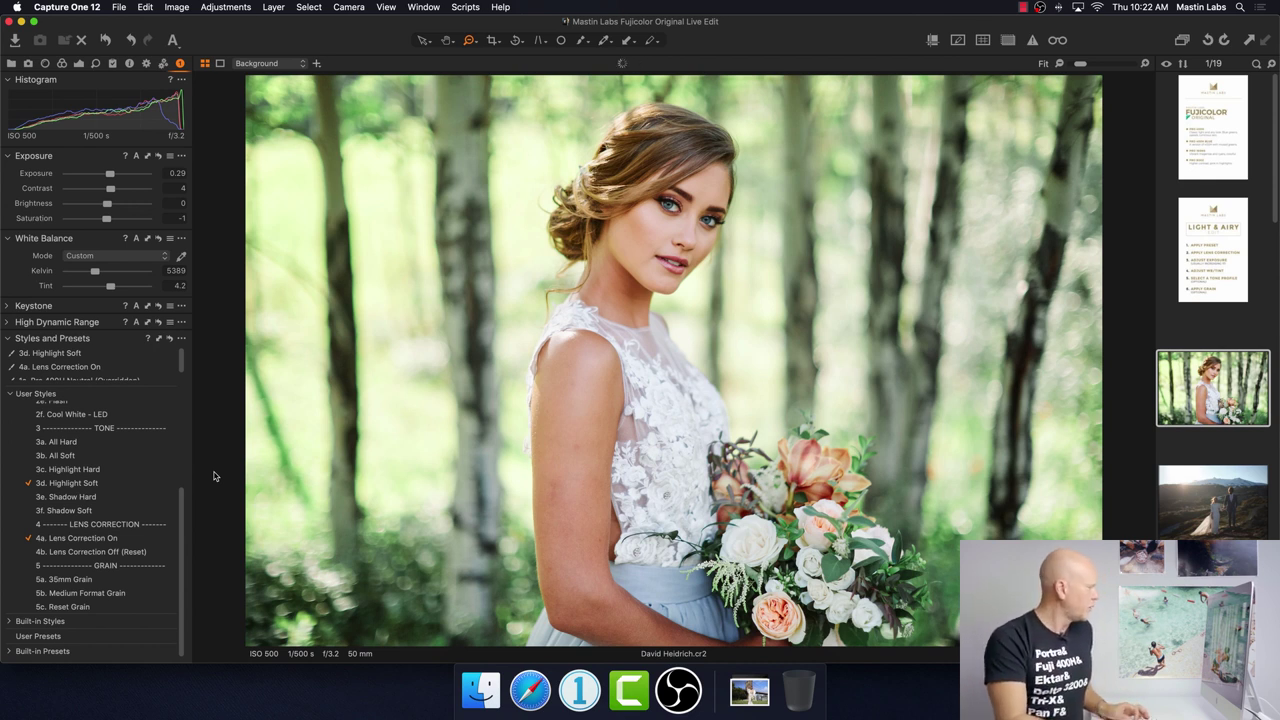
key("super+z")
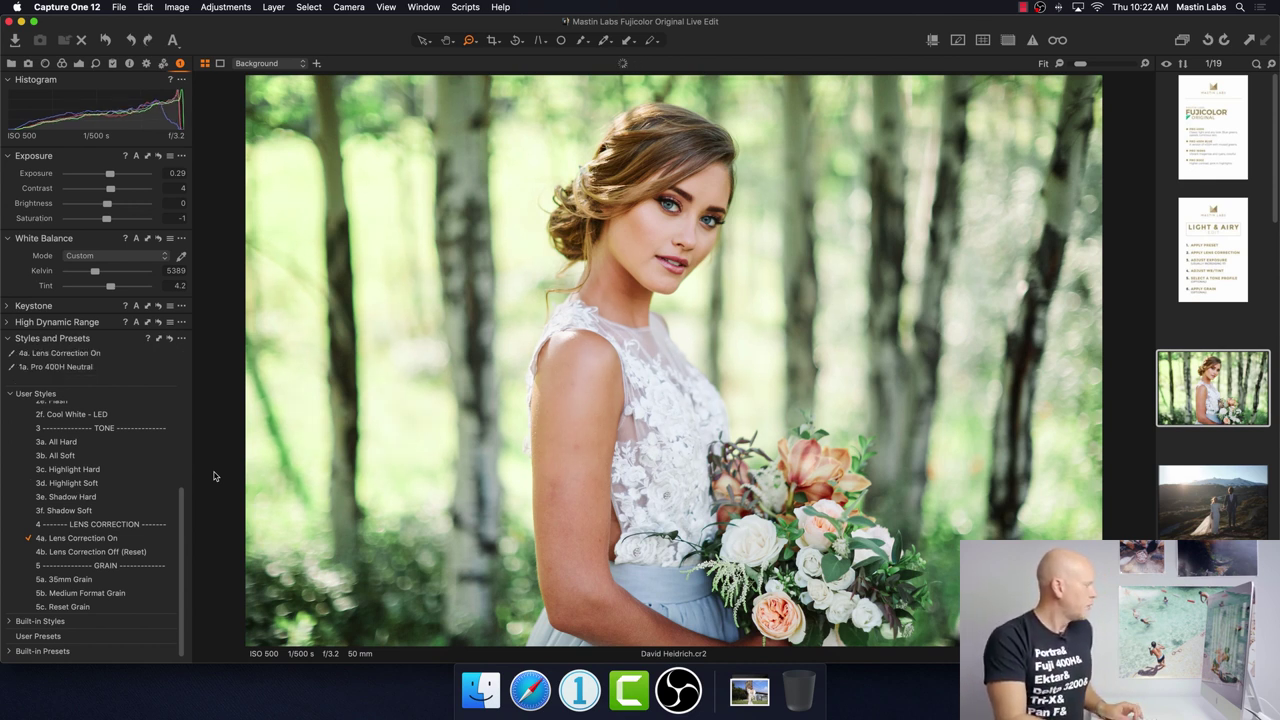
key("super+shift+z")
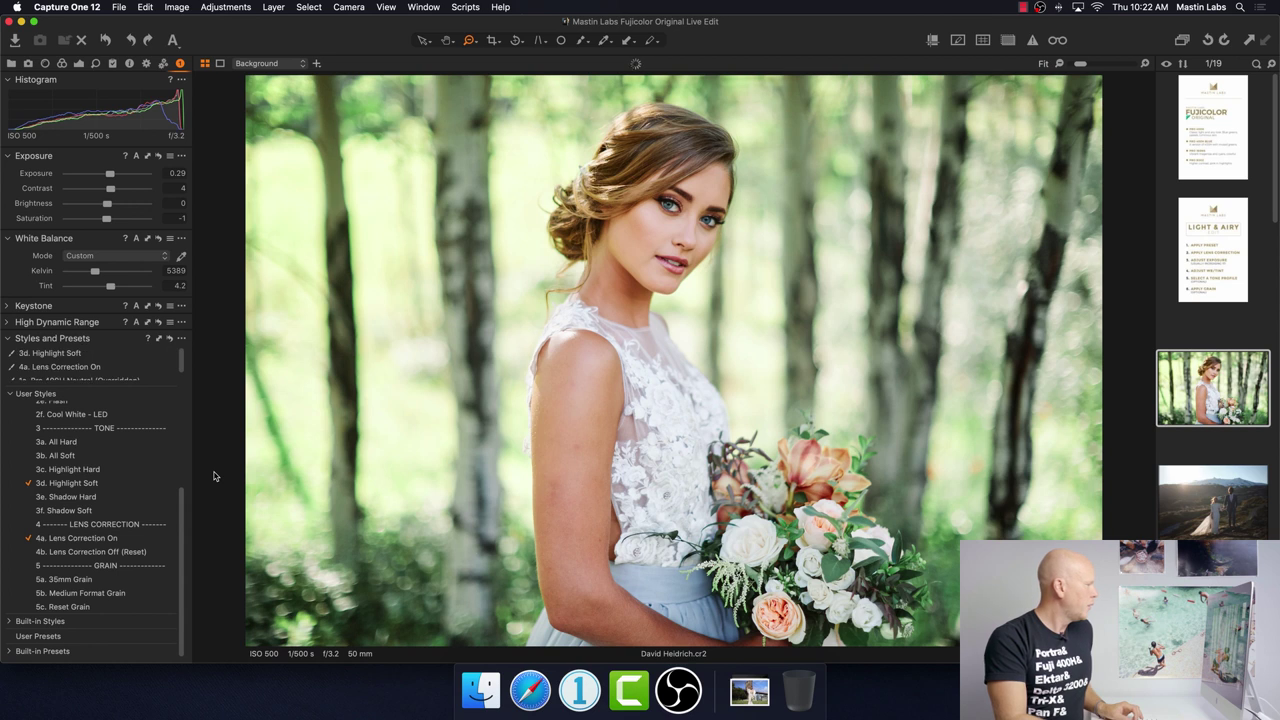
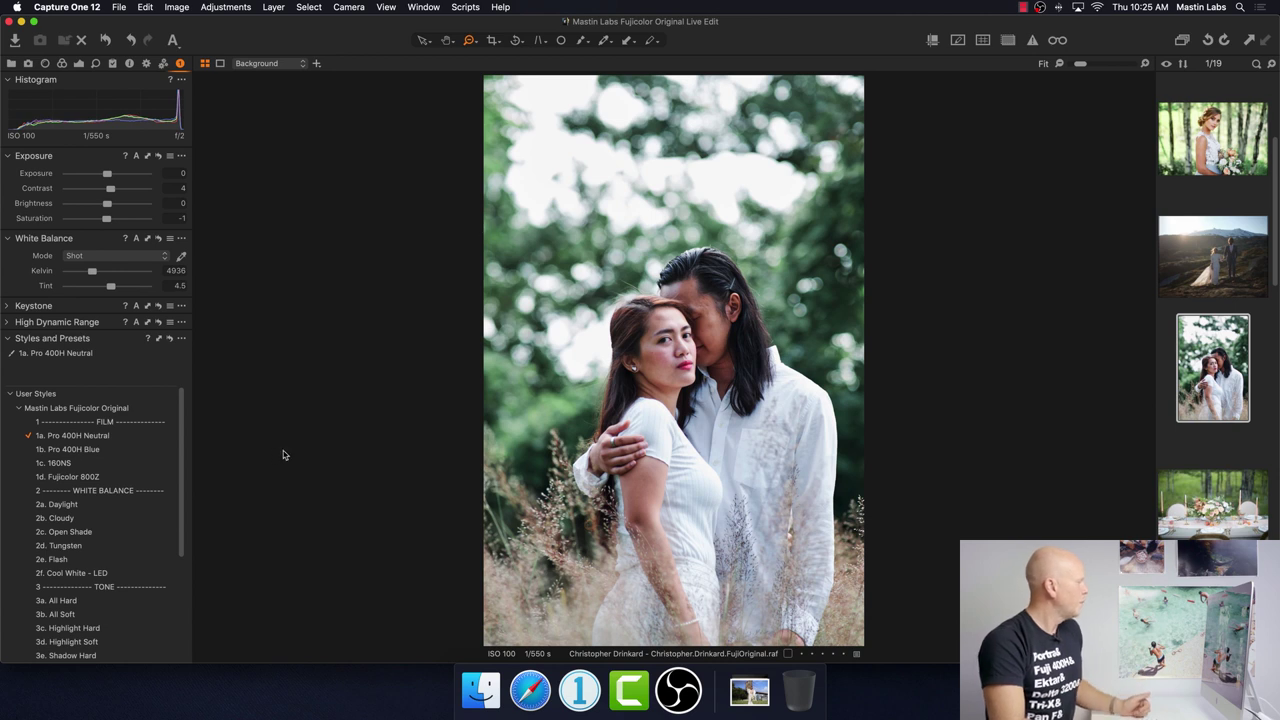
Apply the 4a. Lens Correction On style to the couple portrait and warm its white balance to 5834 Kelvin.
scroll(157, 486, "down", 5)
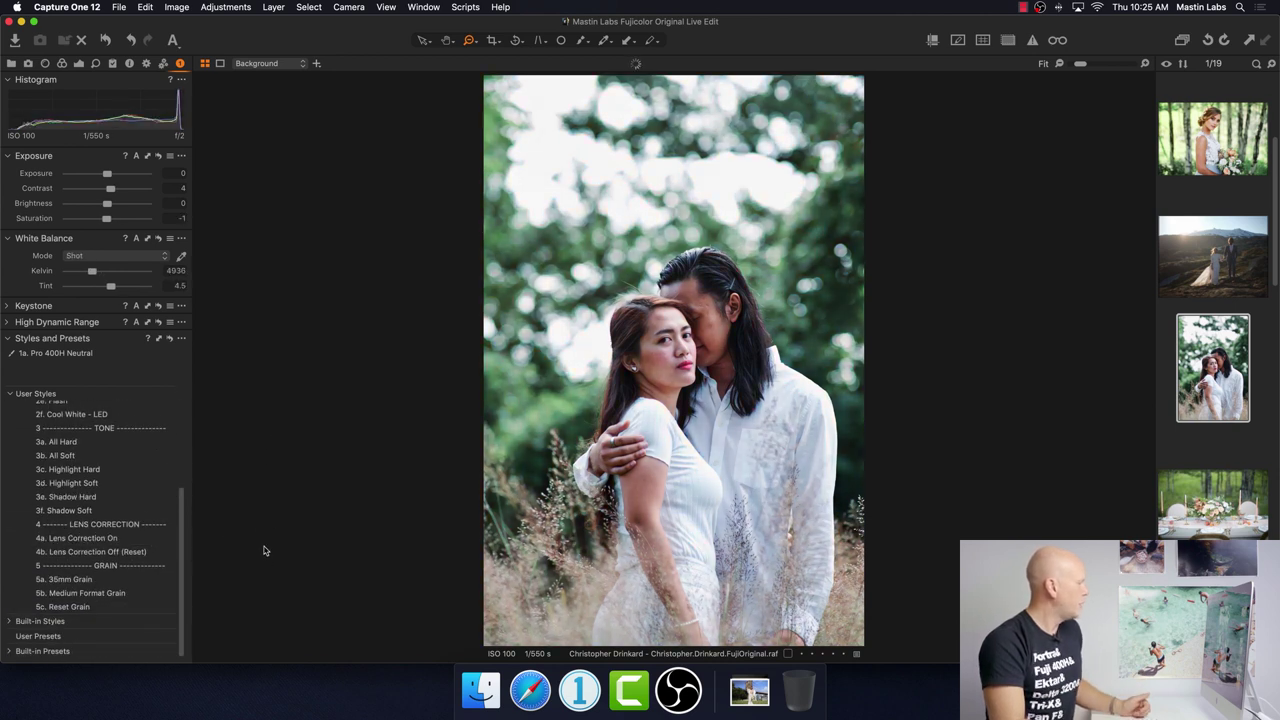
left_click(156, 540)
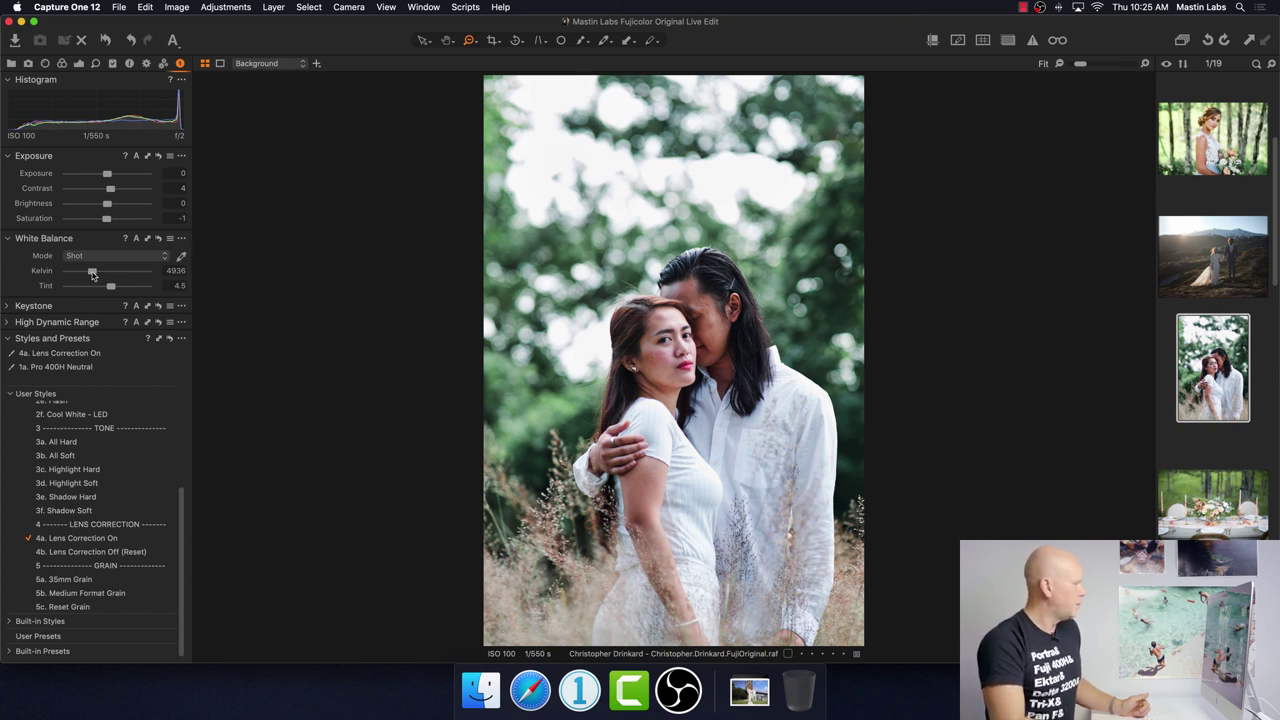
left_click_drag(92, 274, 97, 274)
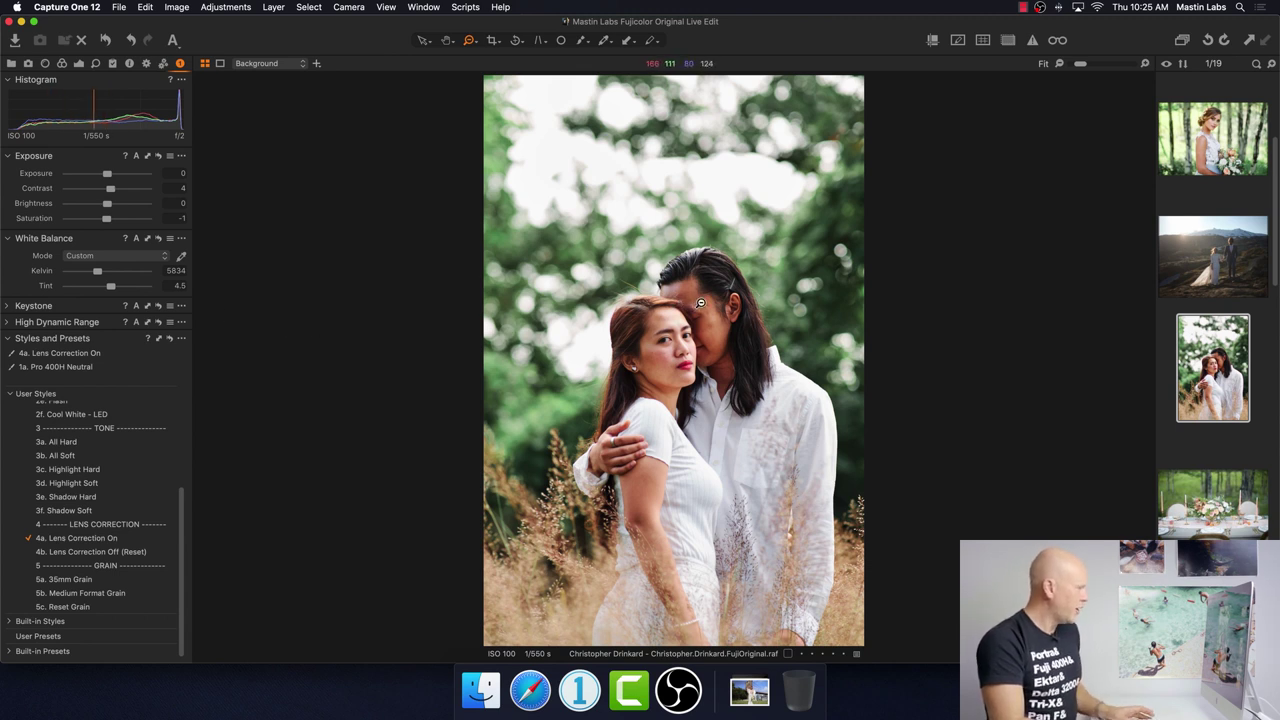
Return to the Select cursor and apply the 3b. All Soft tone style to the couple portrait.
left_click(469, 41)
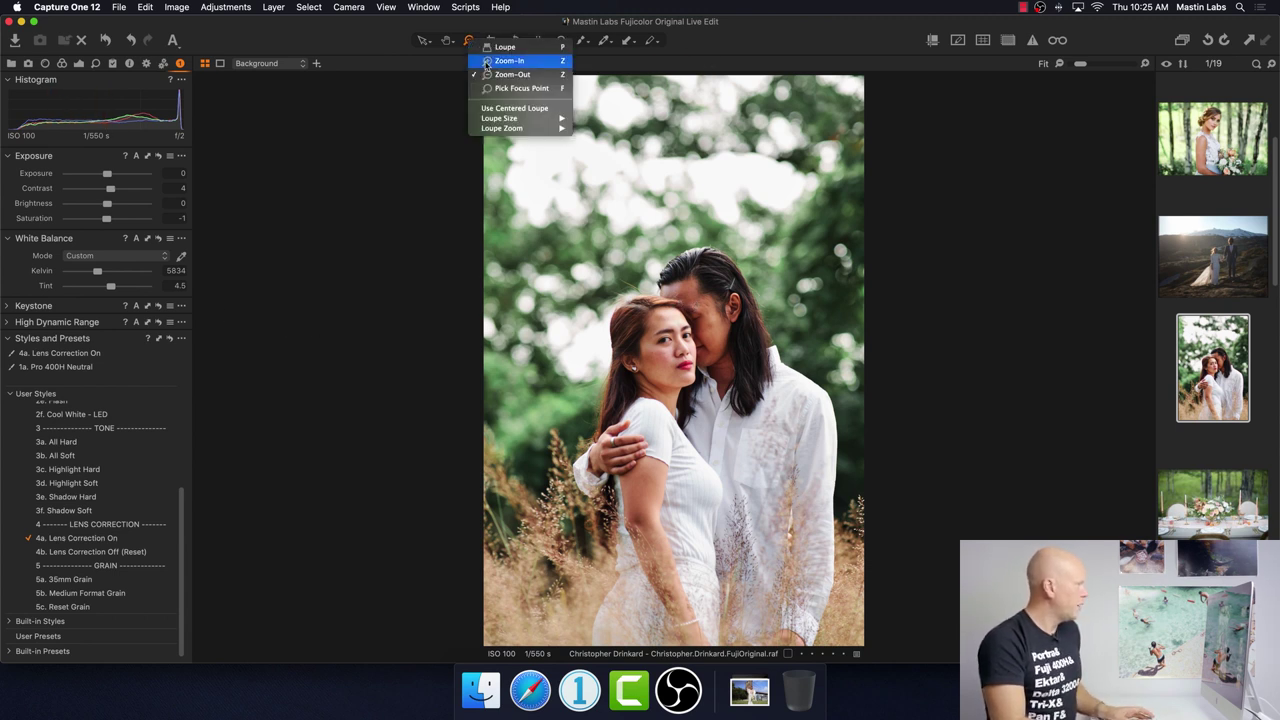
left_click(508, 60)
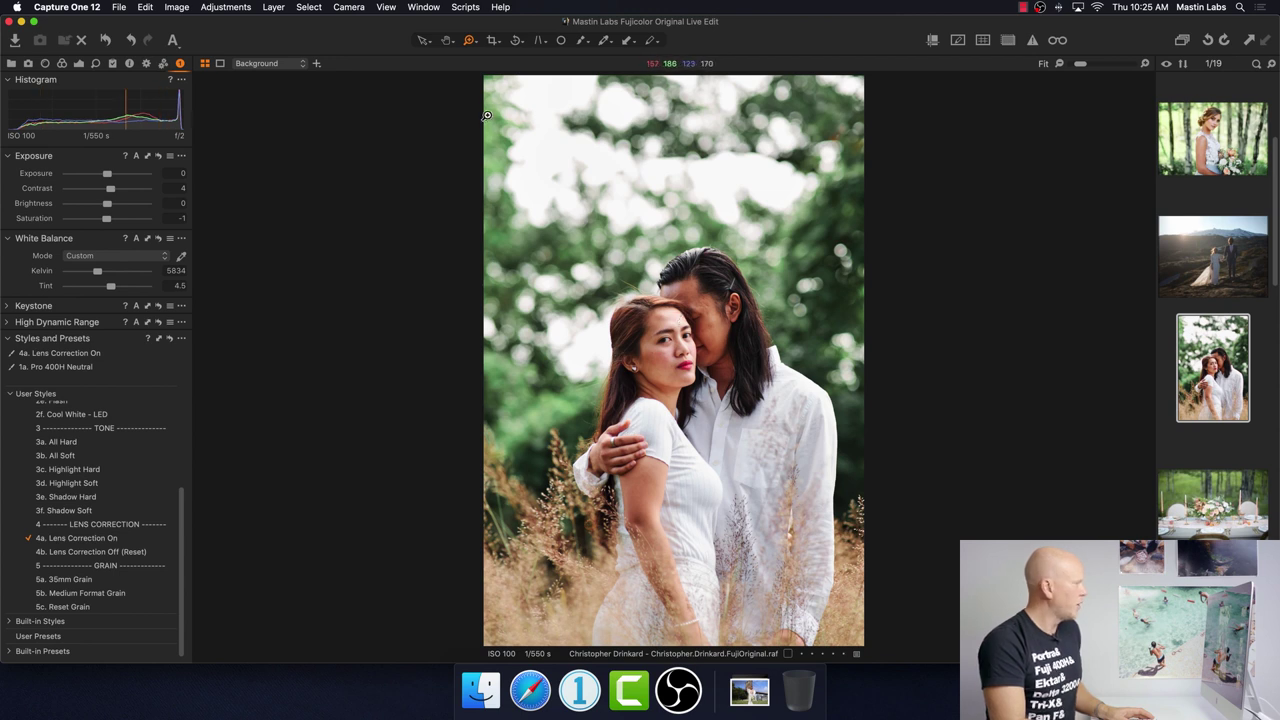
left_click(422, 42)
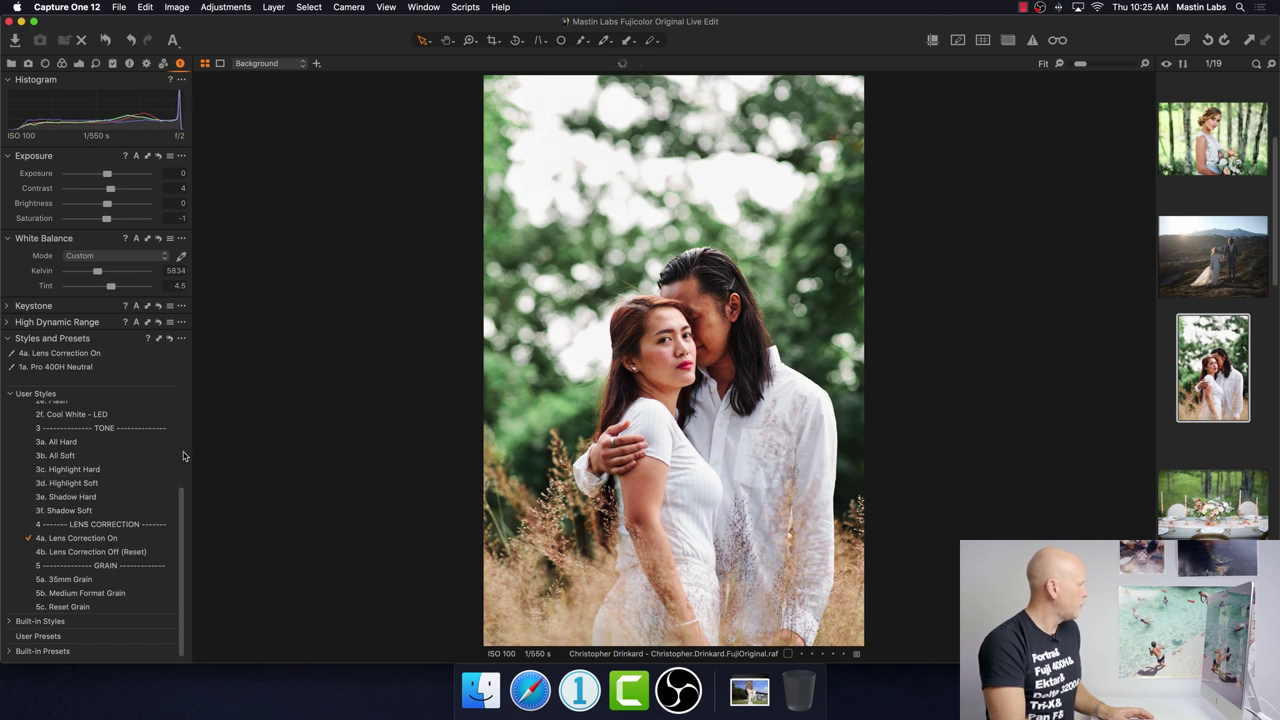
left_click(145, 455)
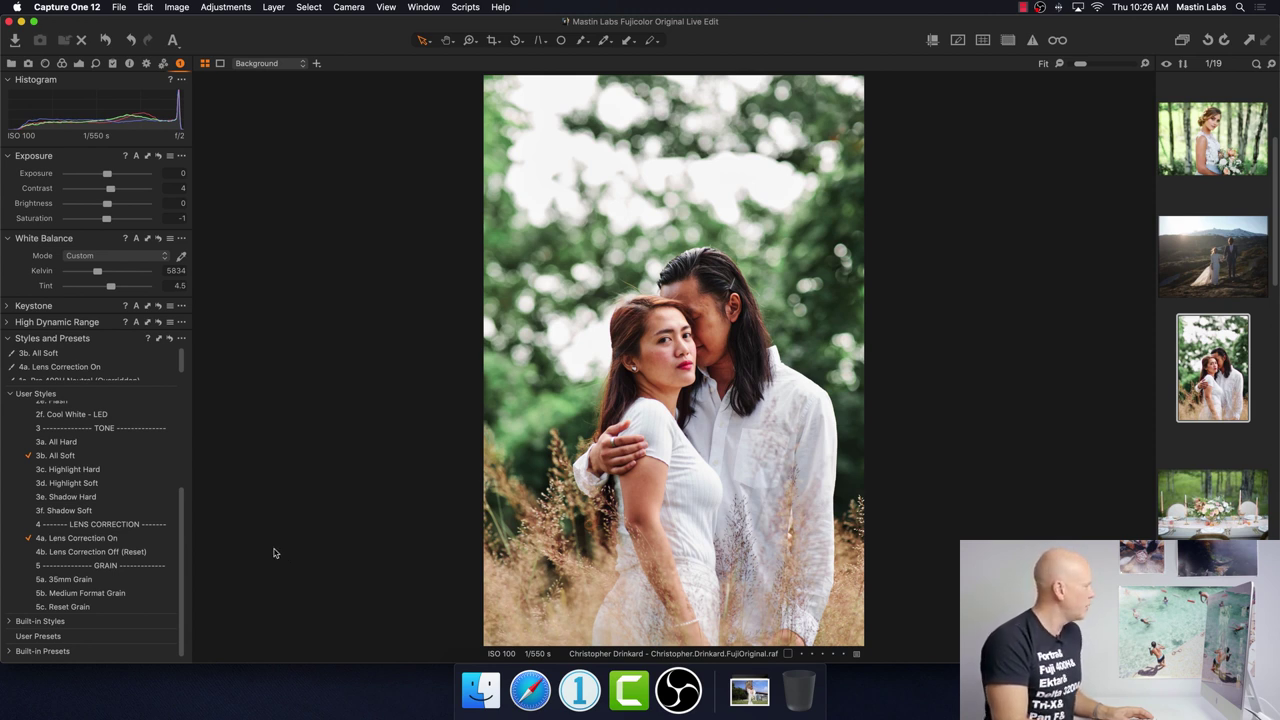
Try 5b. Medium Format Grain on the couple portrait, and replace it with 5a. 35mm Grain.
left_click(133, 596)
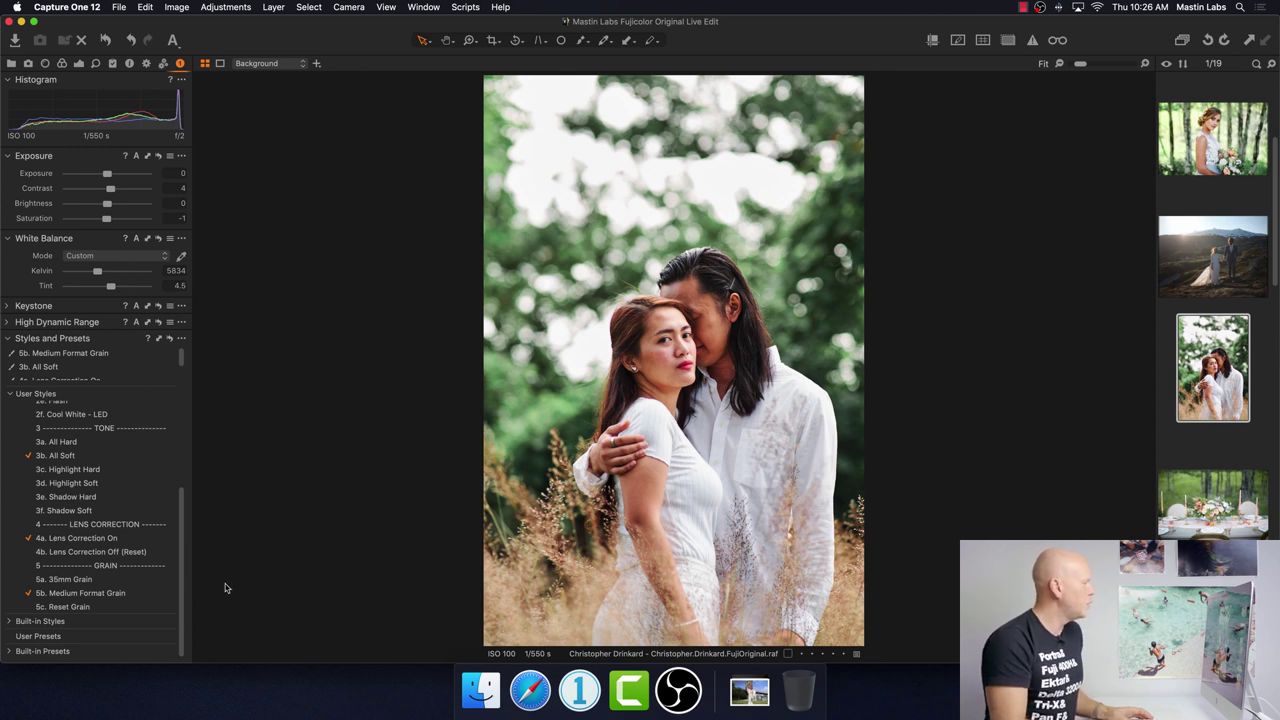
left_click(128, 593)
left_click(93, 580)
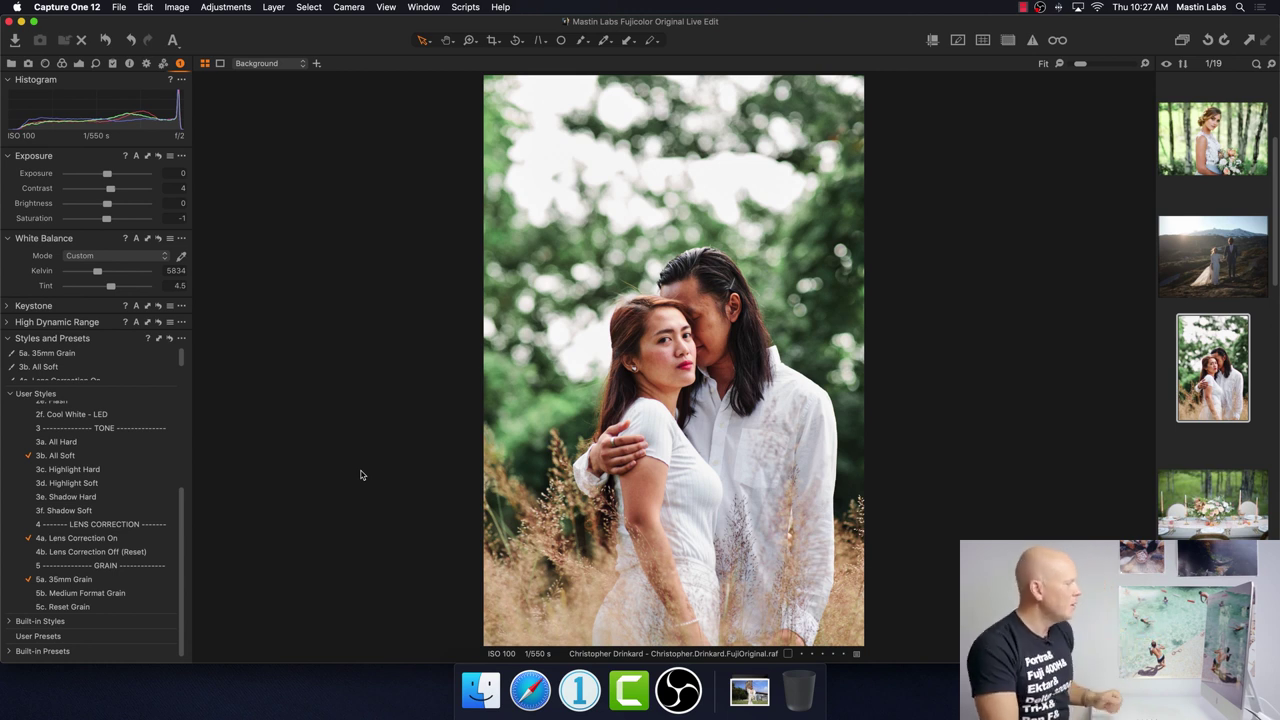
Reset all adjustments on the couple portrait to view the original, and undo the reset.
left_click(105, 40)
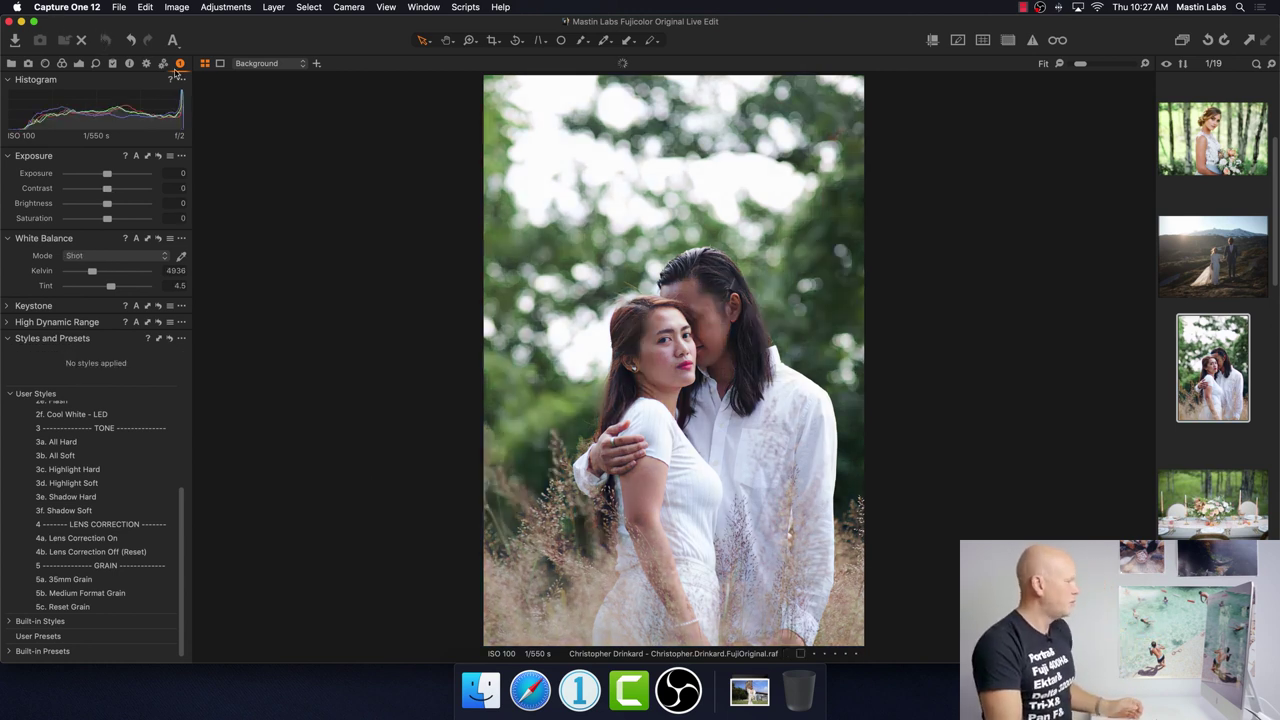
key("super+z")
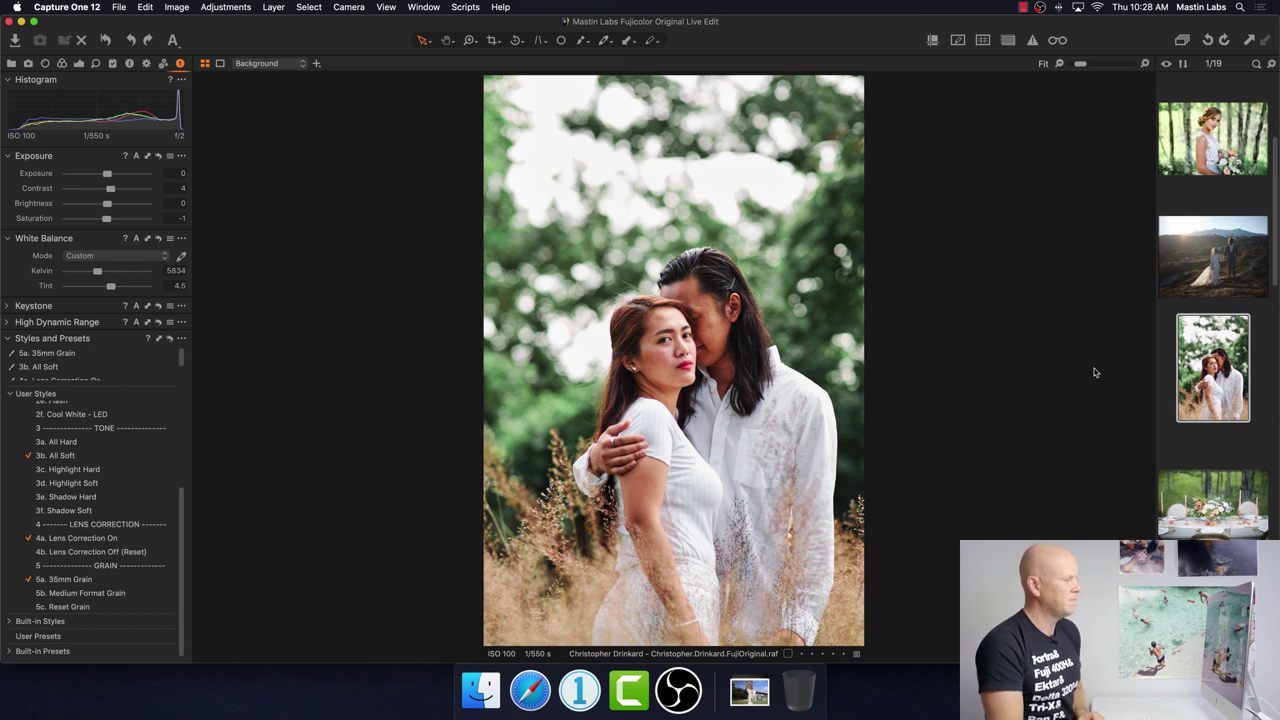
Open the maternity portrait in the yellow dress, apply the 1a. Pro 400H Neutral style, and undo and redo it to compare with the original.
scroll(1185, 372, "down", 3)
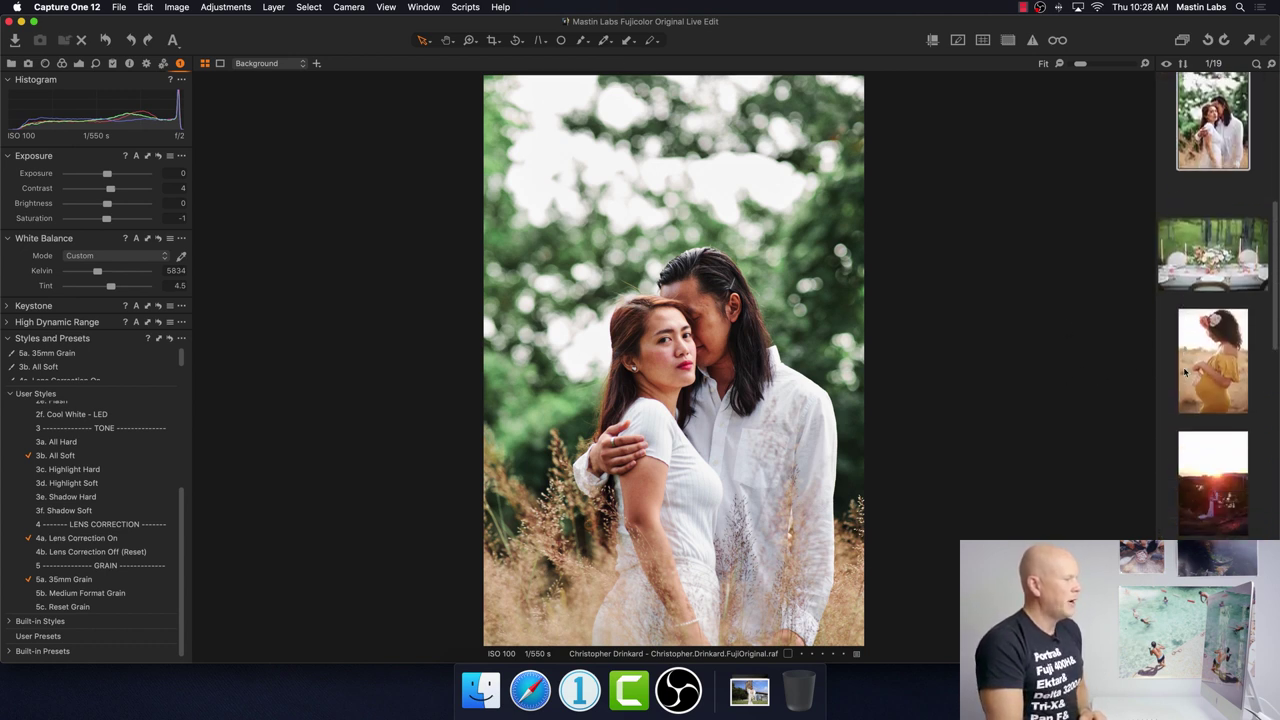
left_click(1214, 342)
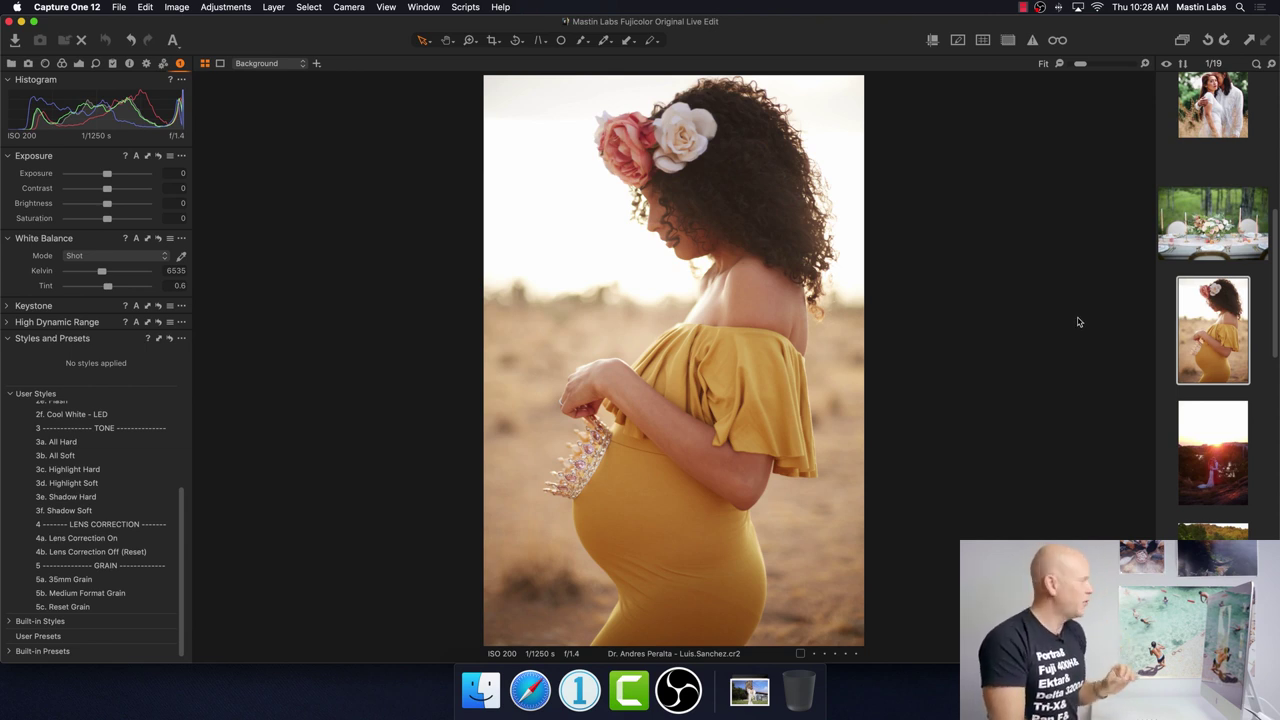
scroll(170, 487, "up", 5)
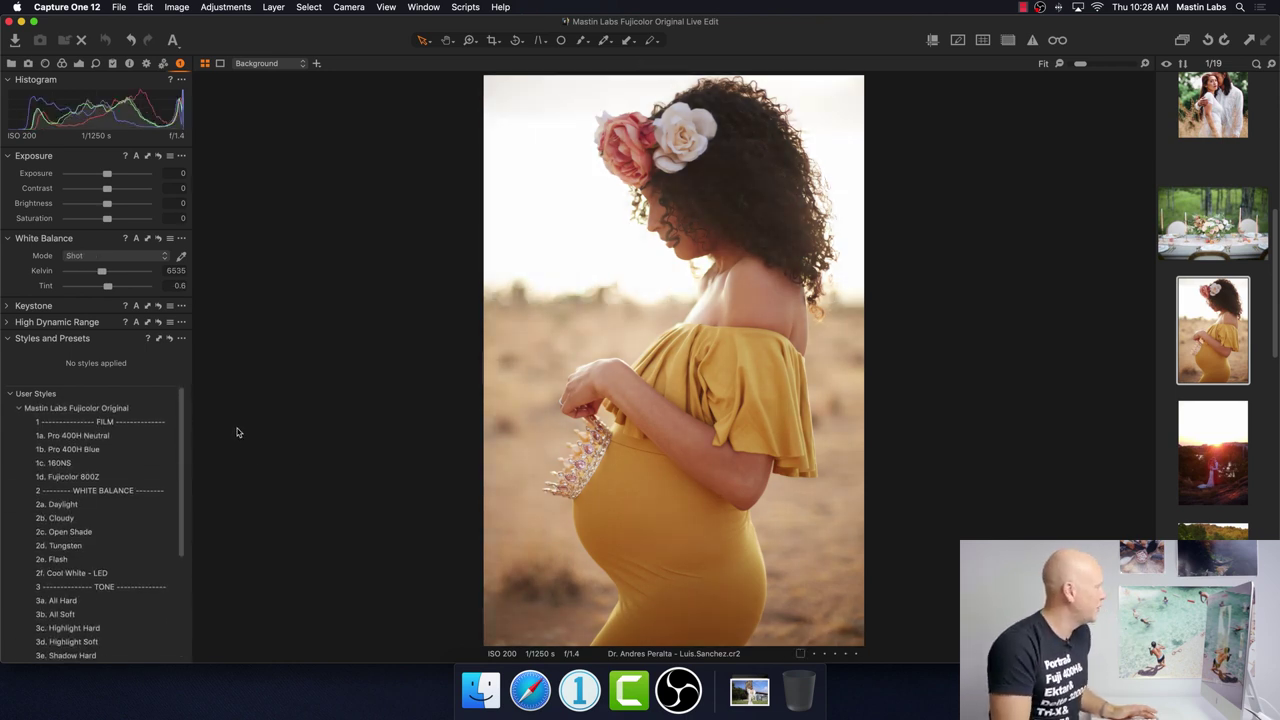
left_click(127, 436)
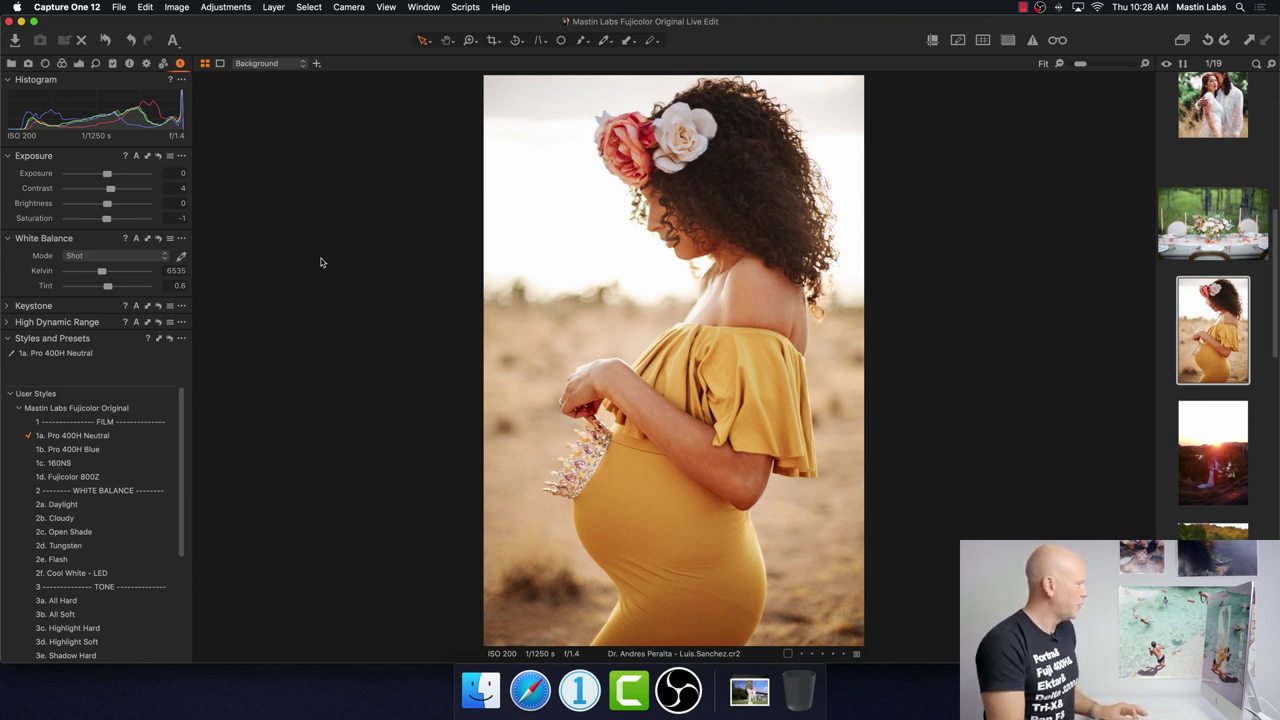
key("super+z")
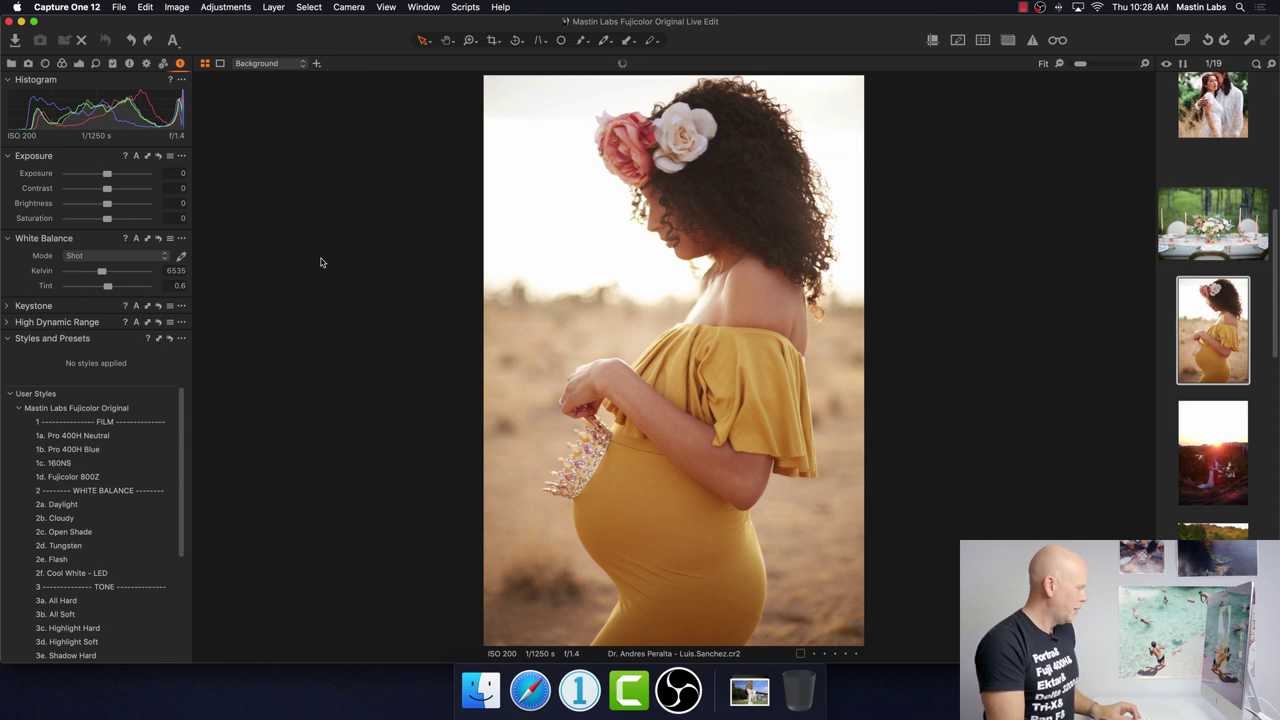
key("super+shift+z")
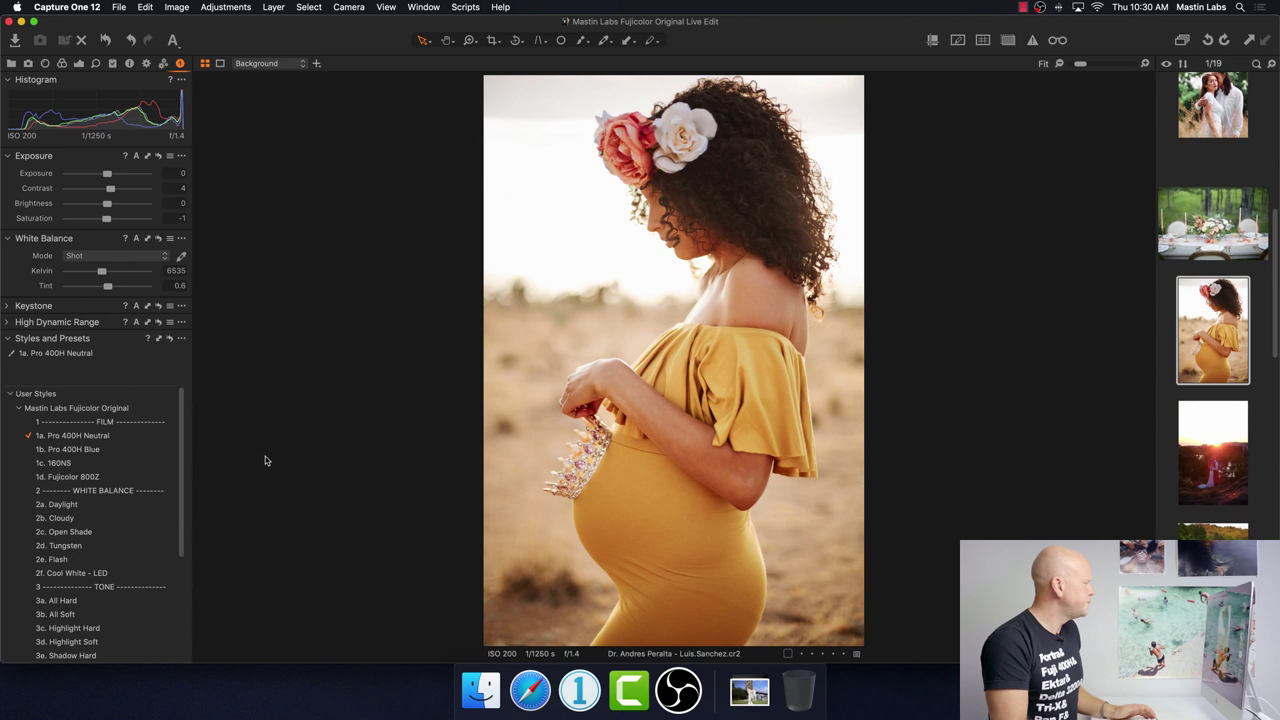
Try the 1c. 160NS and 1d. Fujicolor 800Z film styles on the maternity portrait, and remove both.
left_click(150, 463)
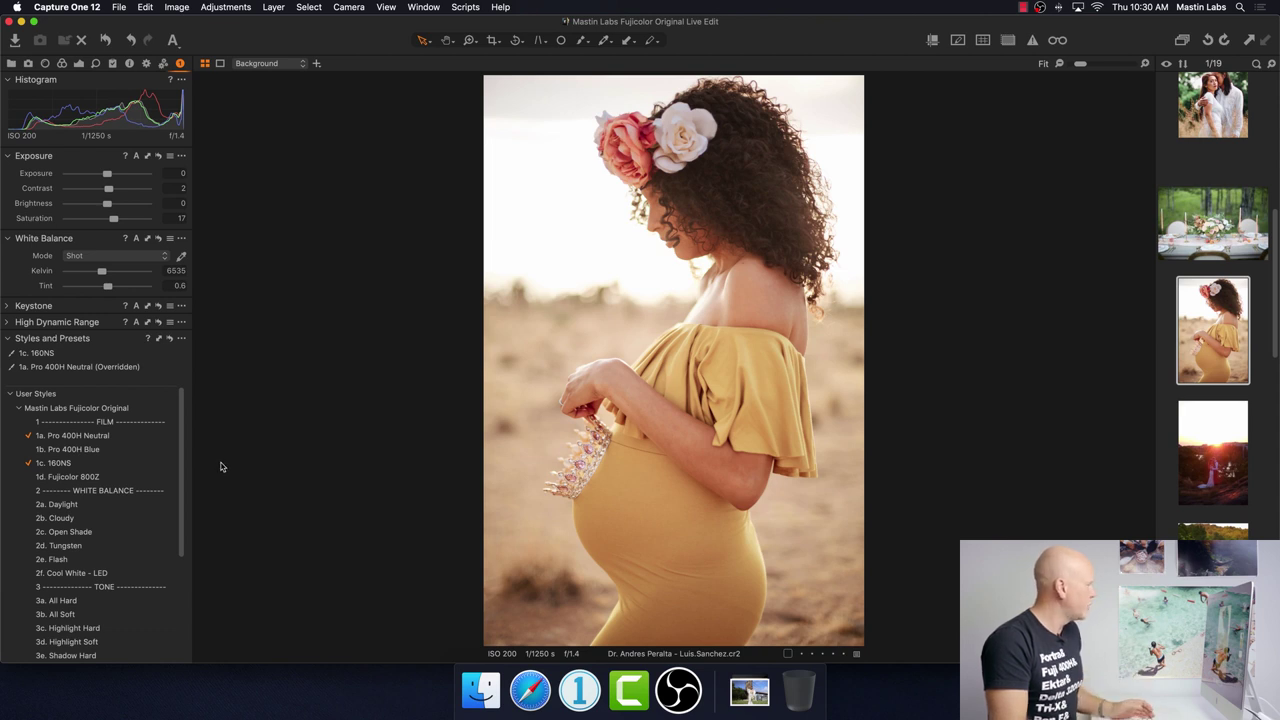
left_click(151, 476)
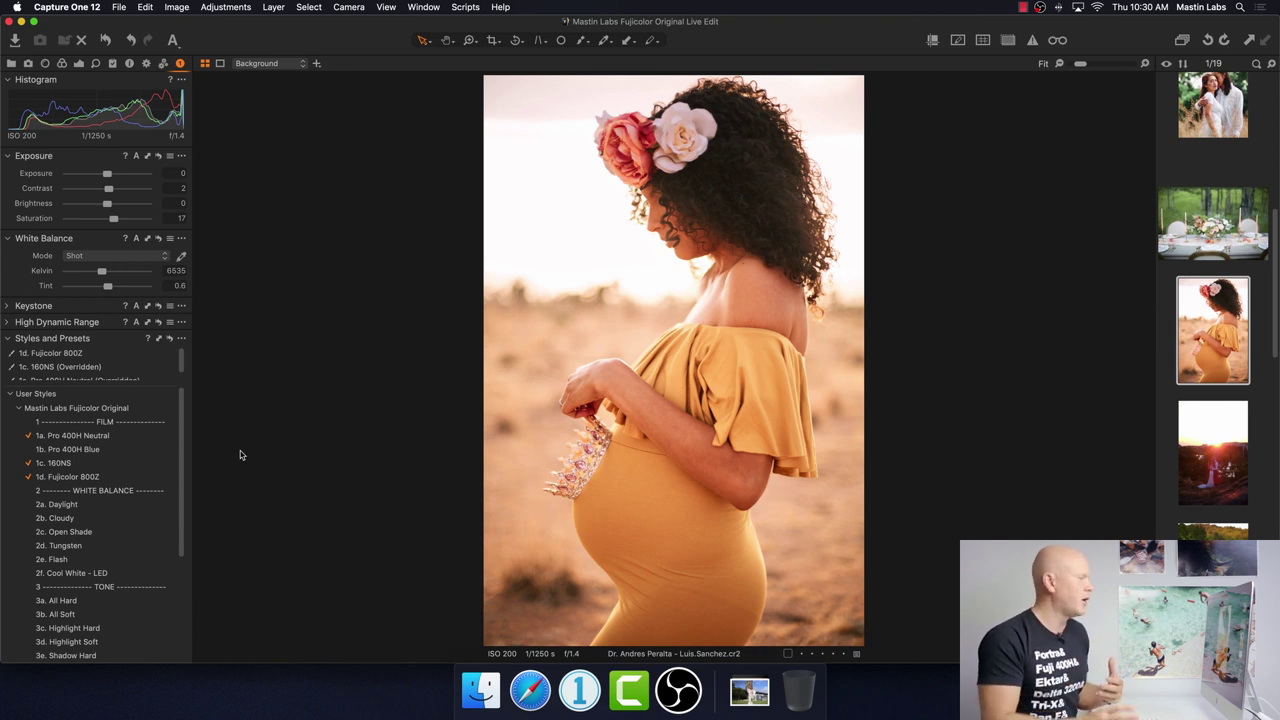
left_click(112, 477)
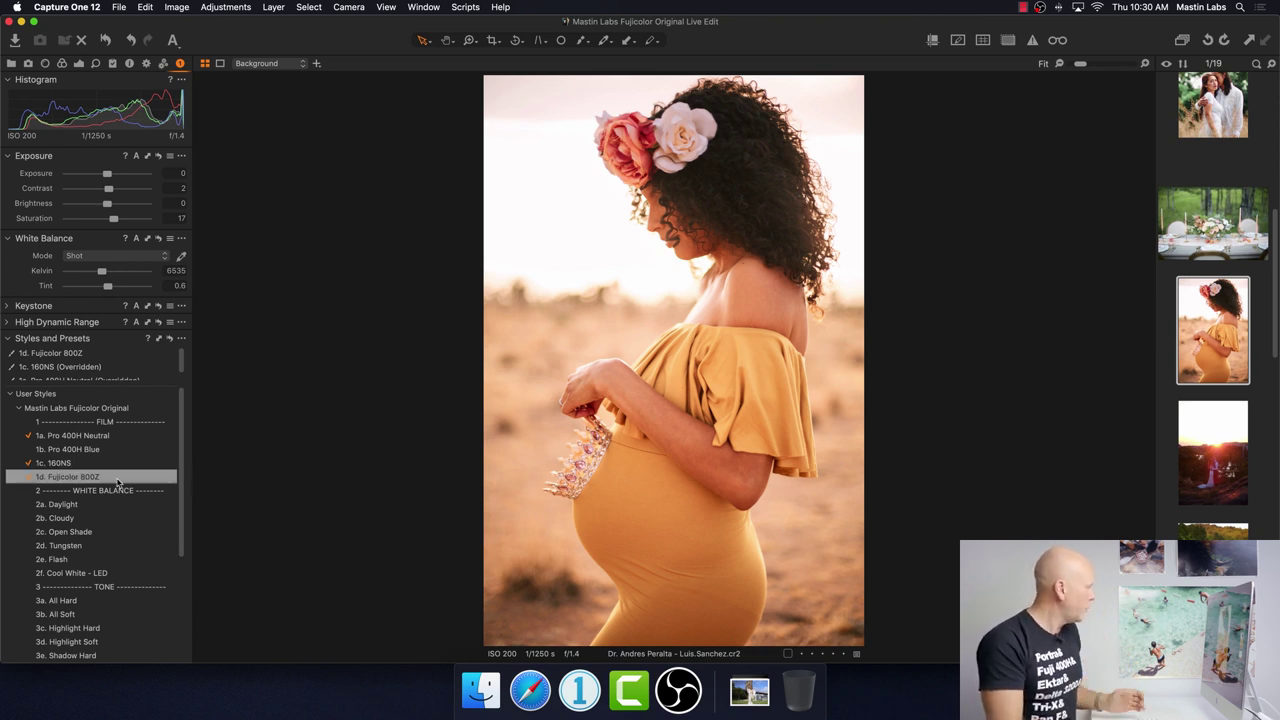
left_click(100, 466)
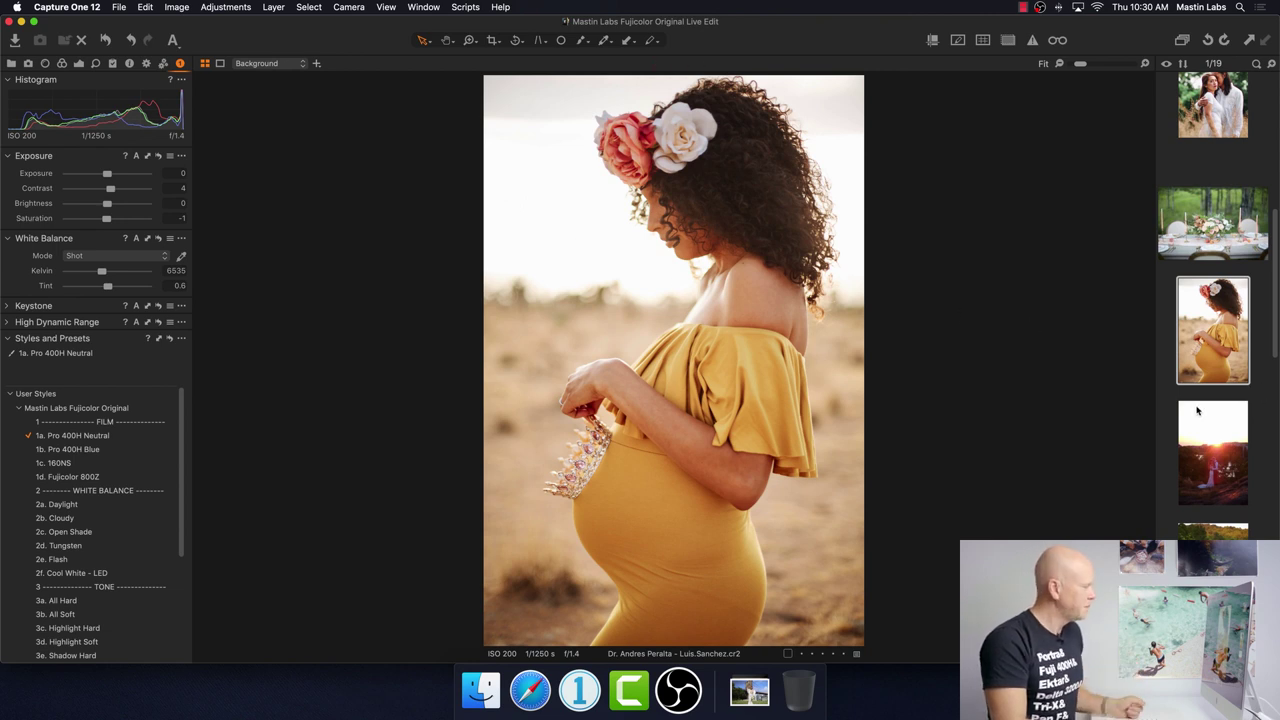
Open the portrait of the veiled bride holding a bouquet and apply the 1a. Pro 400H Neutral and 4a. Lens Correction On styles.
scroll(1198, 414, "down", 3)
scroll(1198, 414, "down", 10)
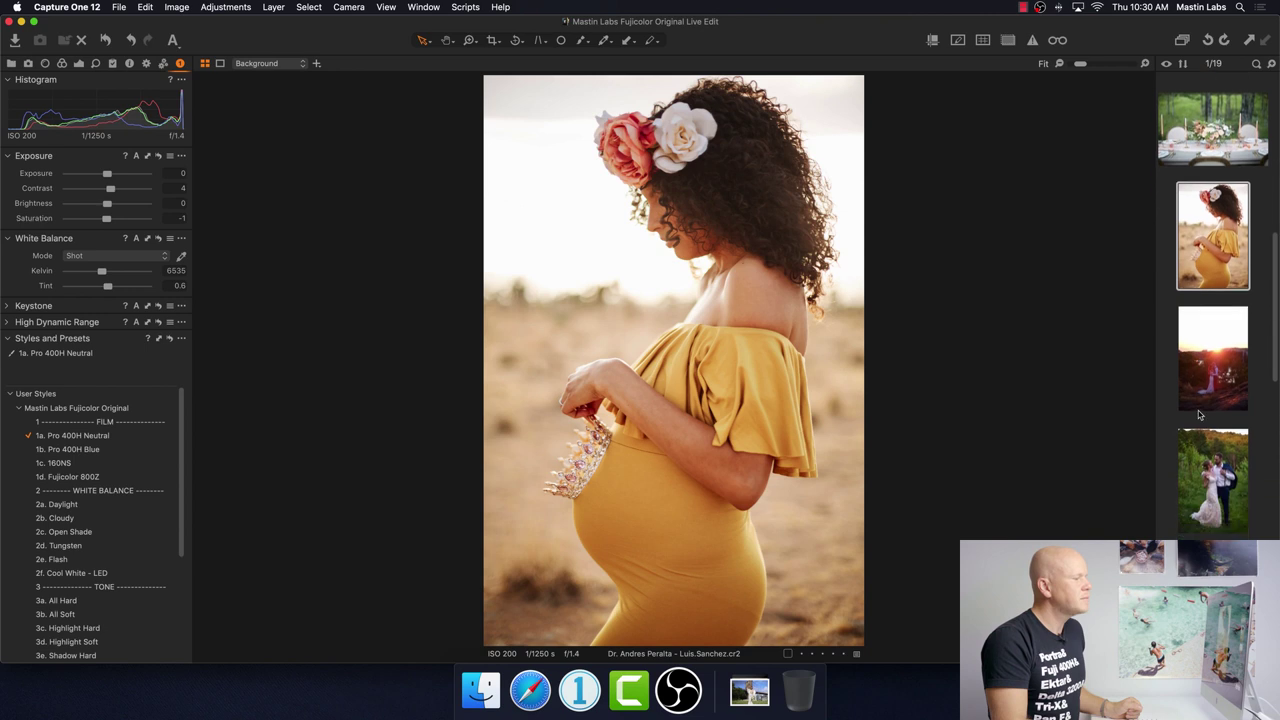
scroll(1199, 414, "down", 5)
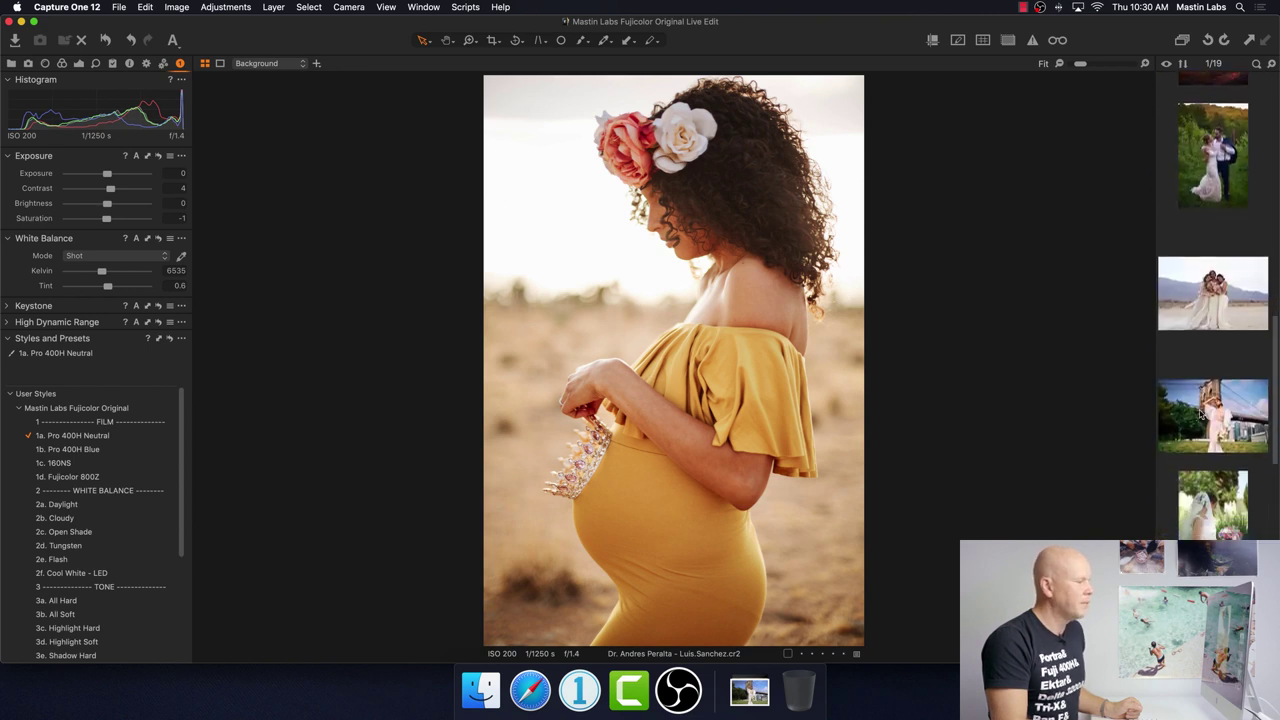
left_click(1210, 380)
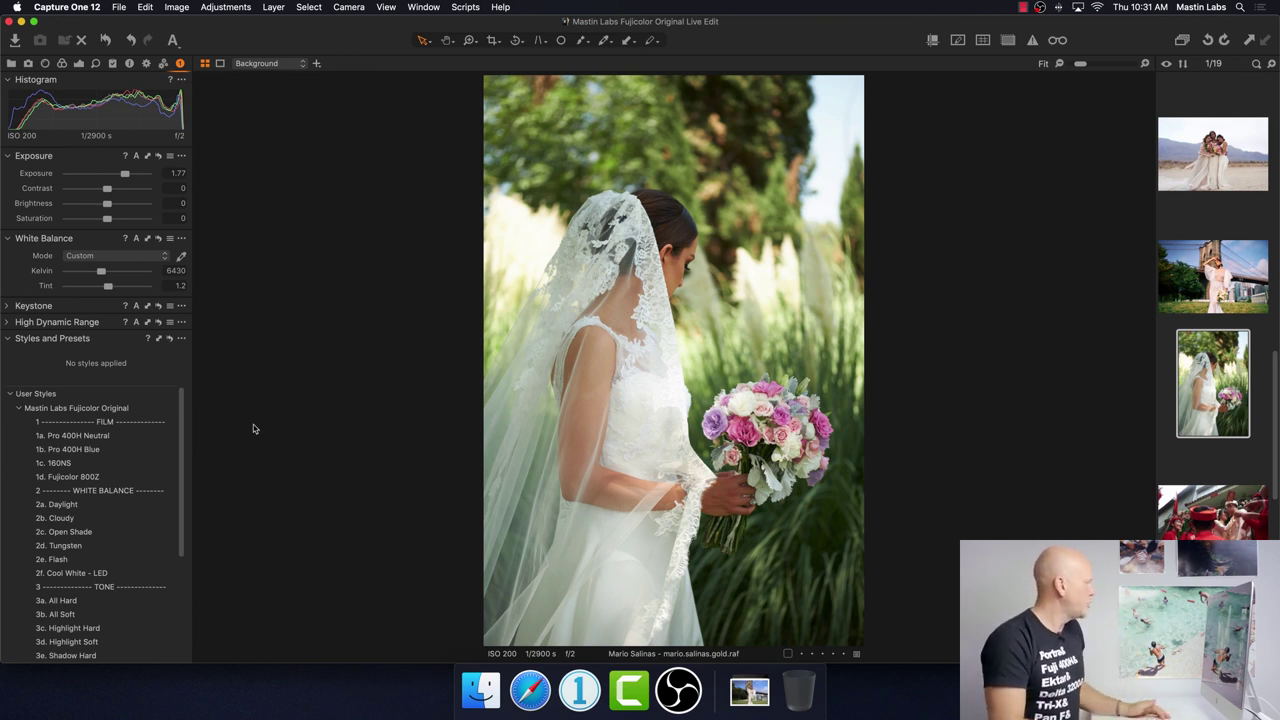
left_click(165, 435)
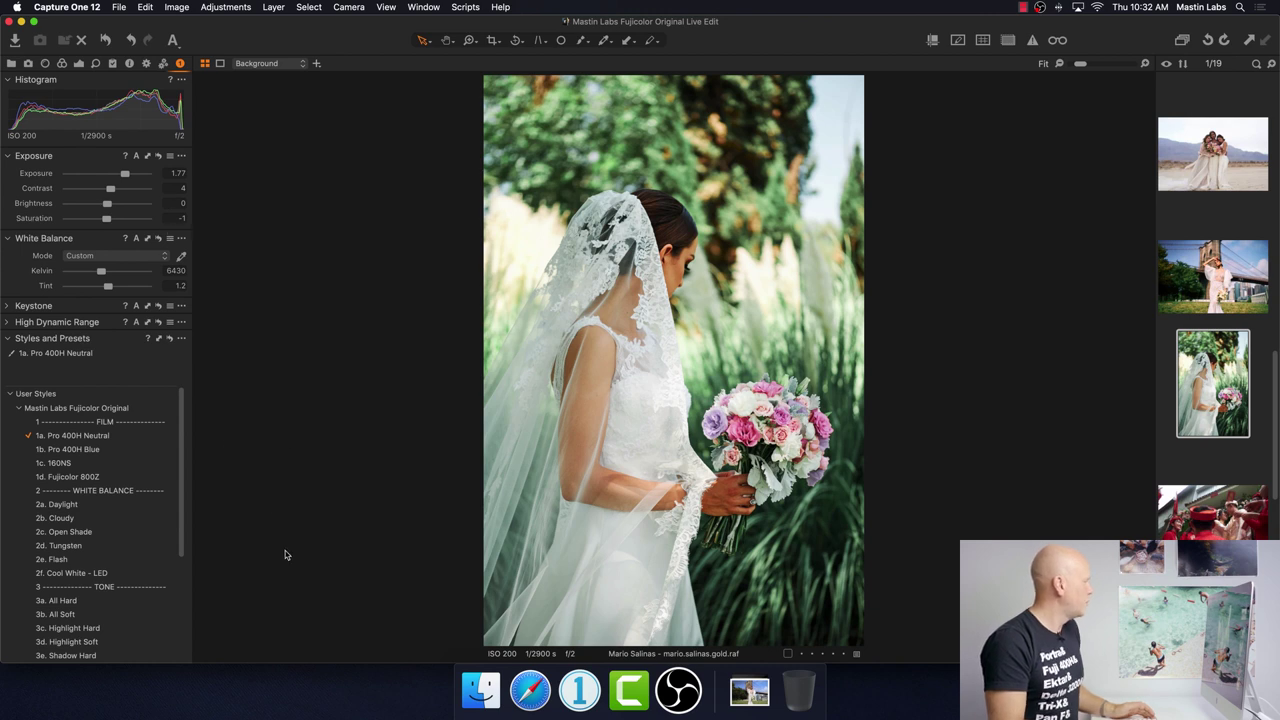
scroll(185, 529, "down", 5)
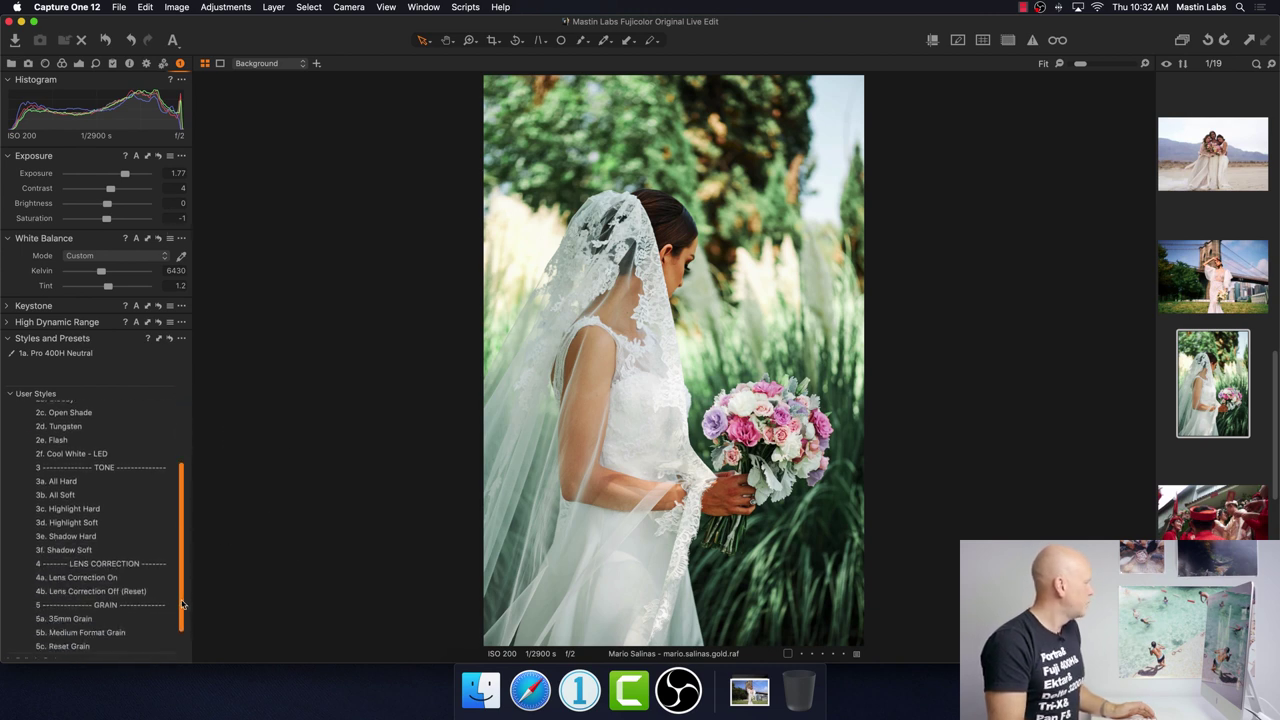
left_click(171, 556)
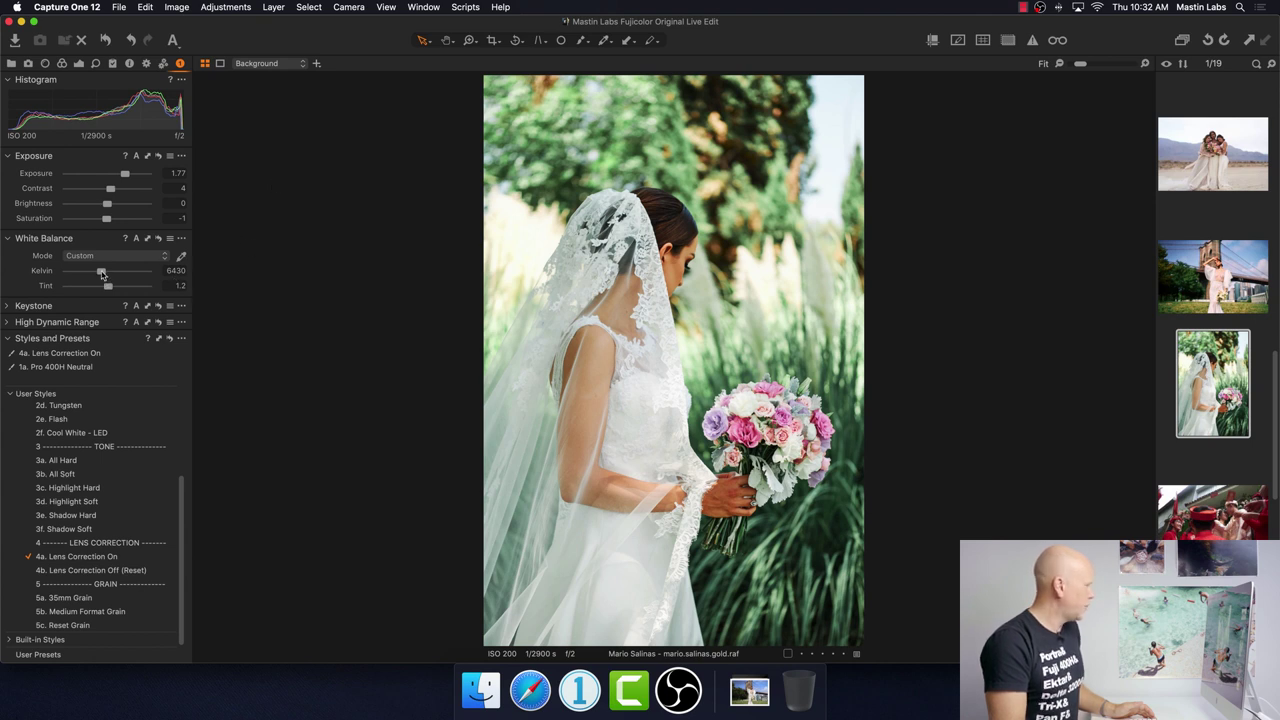
Set the bride portrait's white balance to 6761 Kelvin with a tint of 1.8, and its exposure to 1.86.
left_click_drag(101, 273, 104, 273)
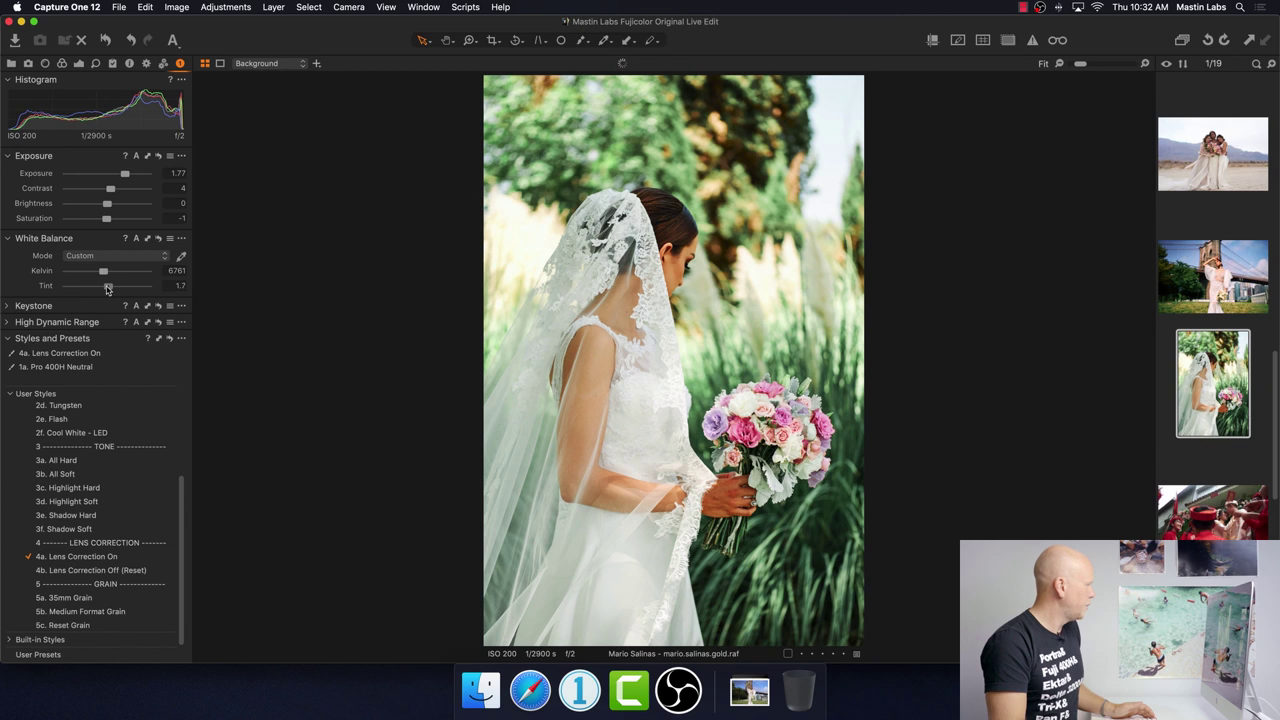
left_click_drag(108, 289, 109, 289)
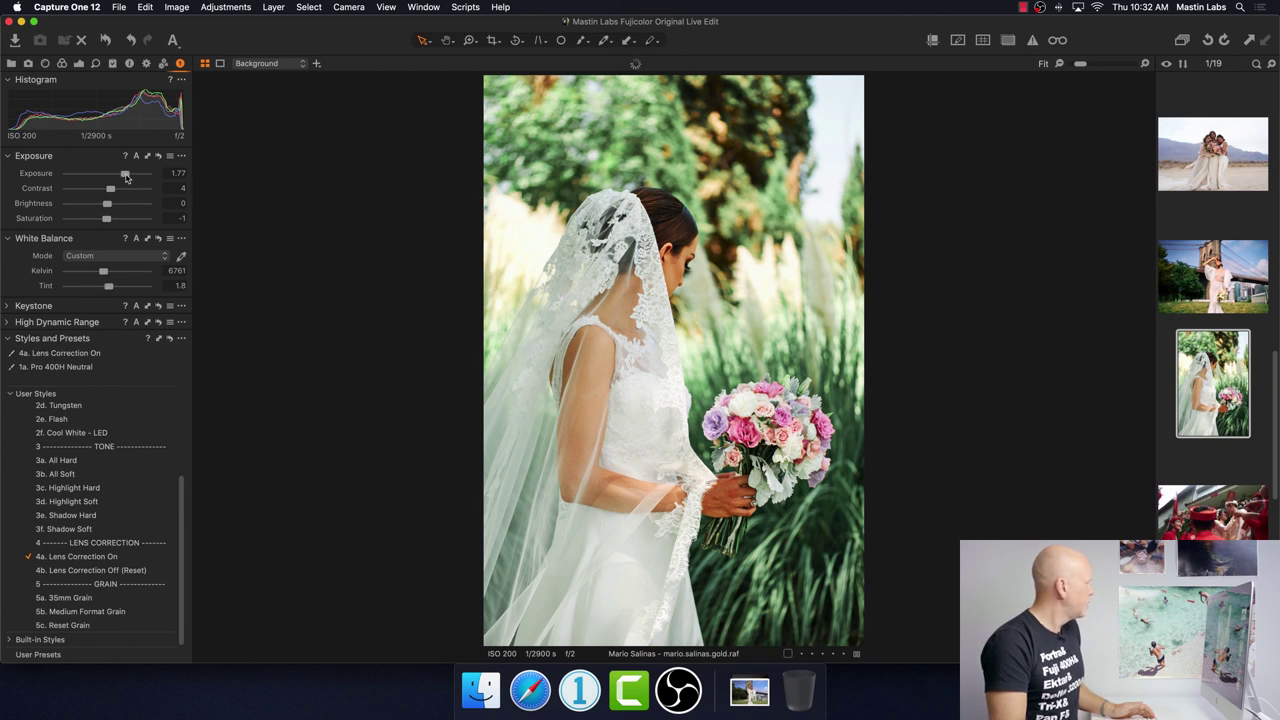
left_click_drag(125, 177, 127, 177)
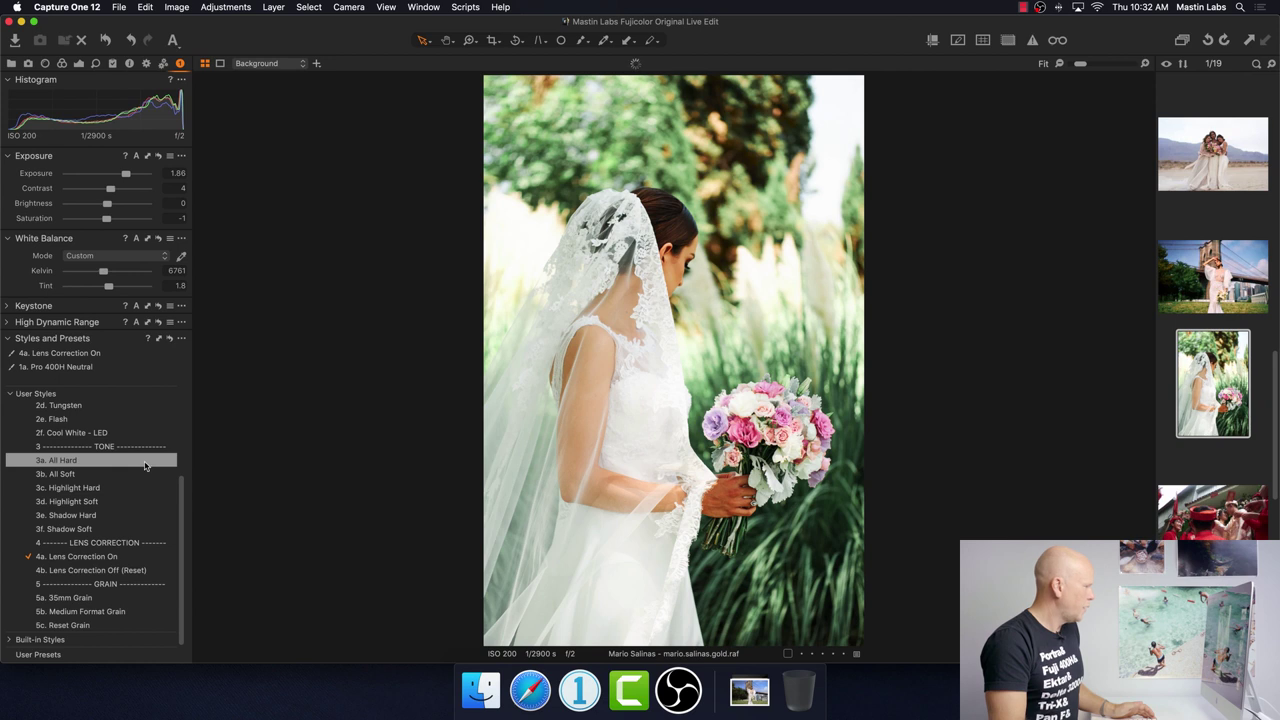
Try the 3b. All Soft tone style on the bride portrait, undo it, and apply 3a. All Hard.
left_click(143, 475)
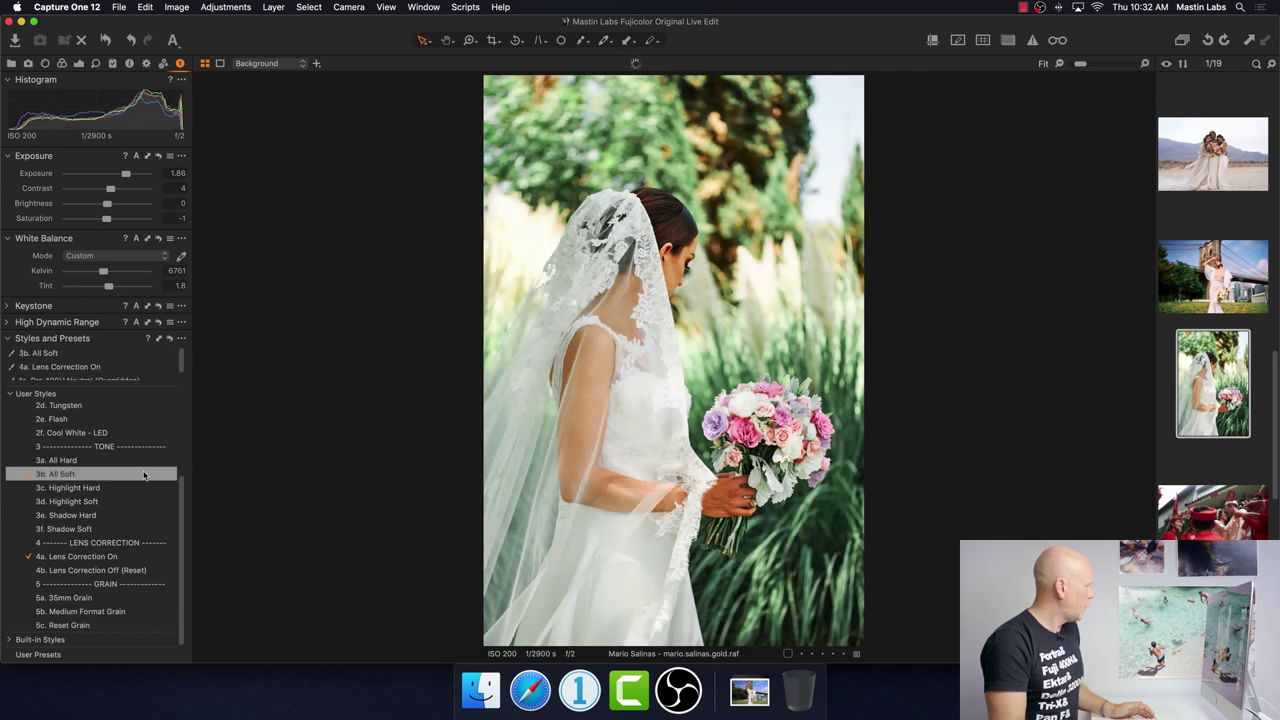
key("super+z")
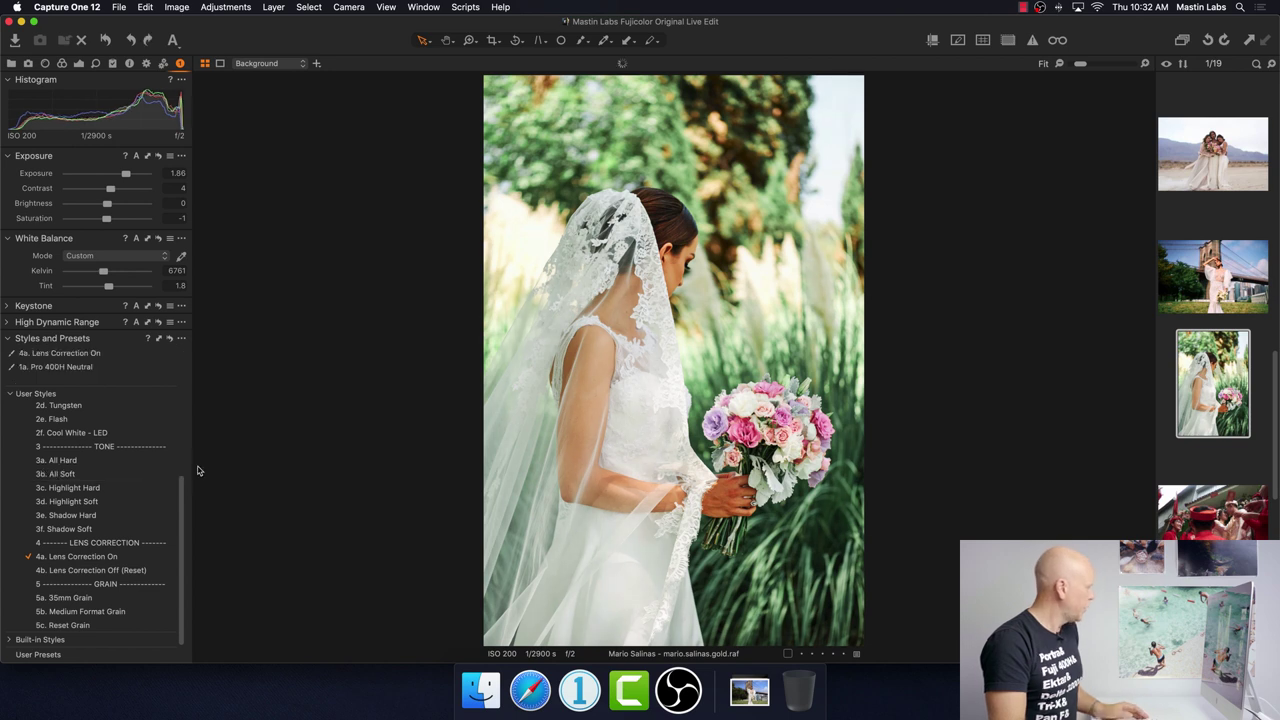
left_click(150, 461)
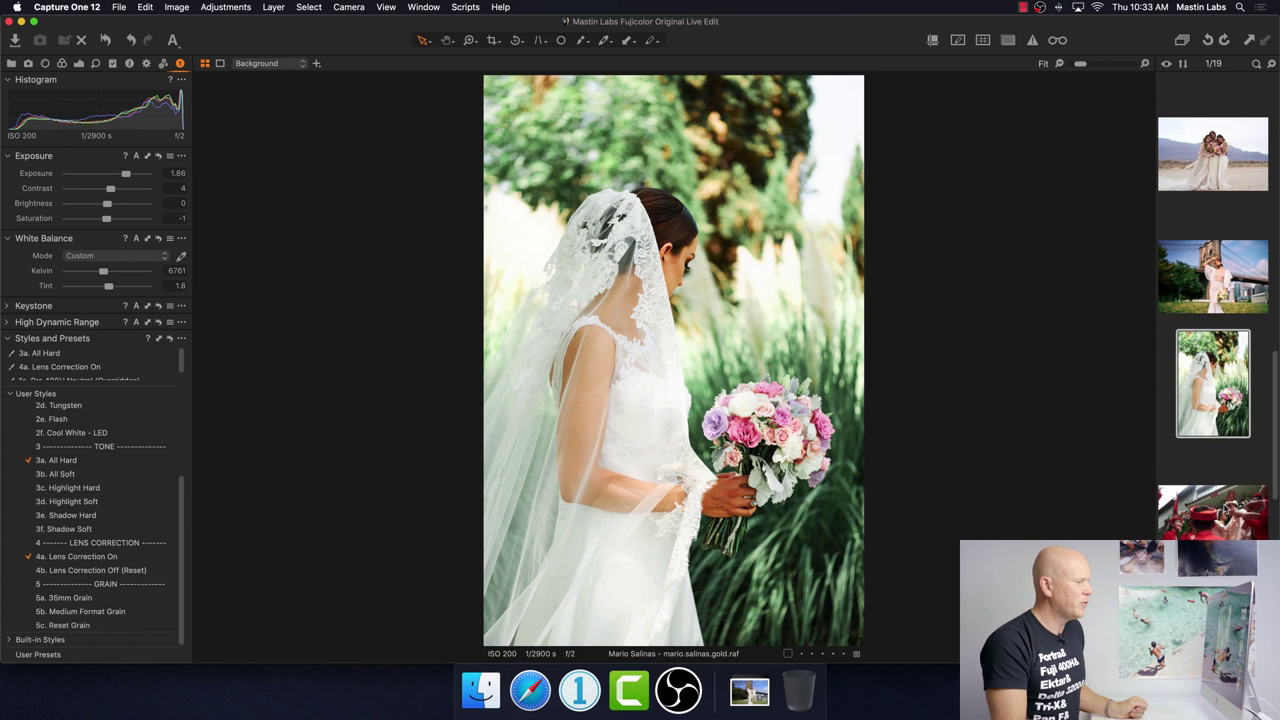
Open the wedding ceremony photo with guests in red and apply the 1a. Pro 400H Neutral and 4a. Lens Correction On styles.
left_click(1221, 533)
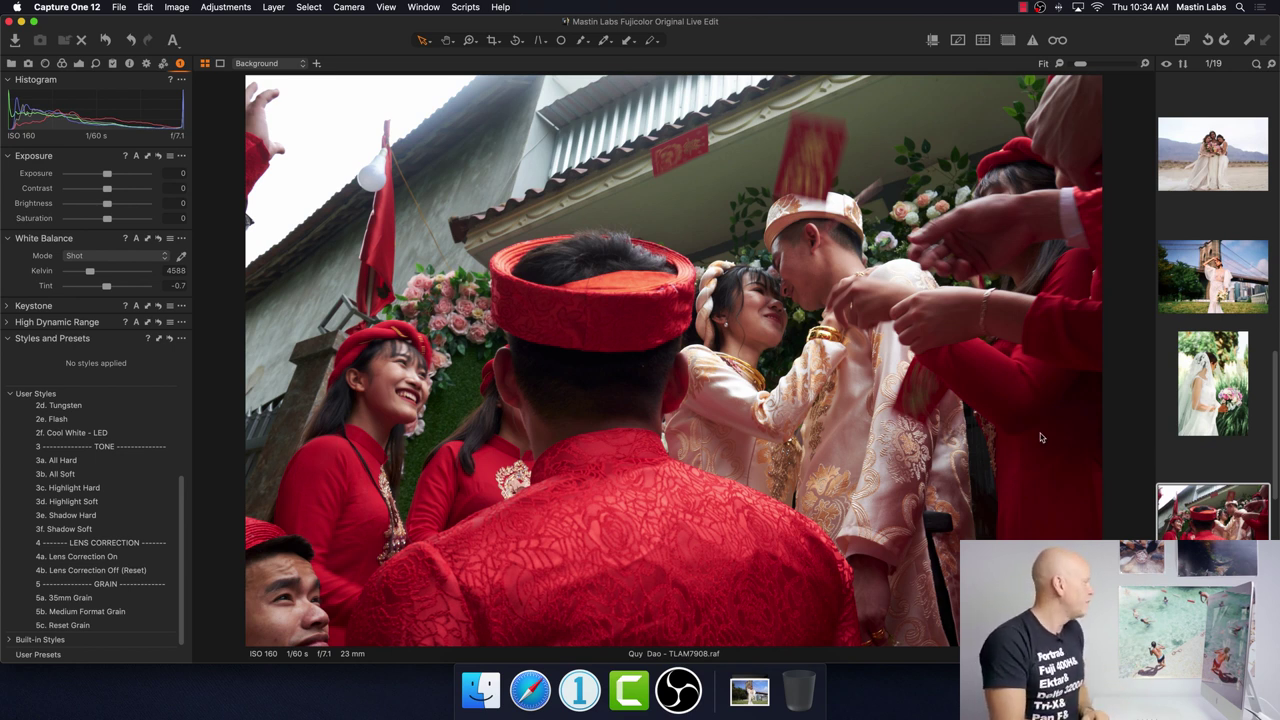
scroll(174, 481, "up", 5)
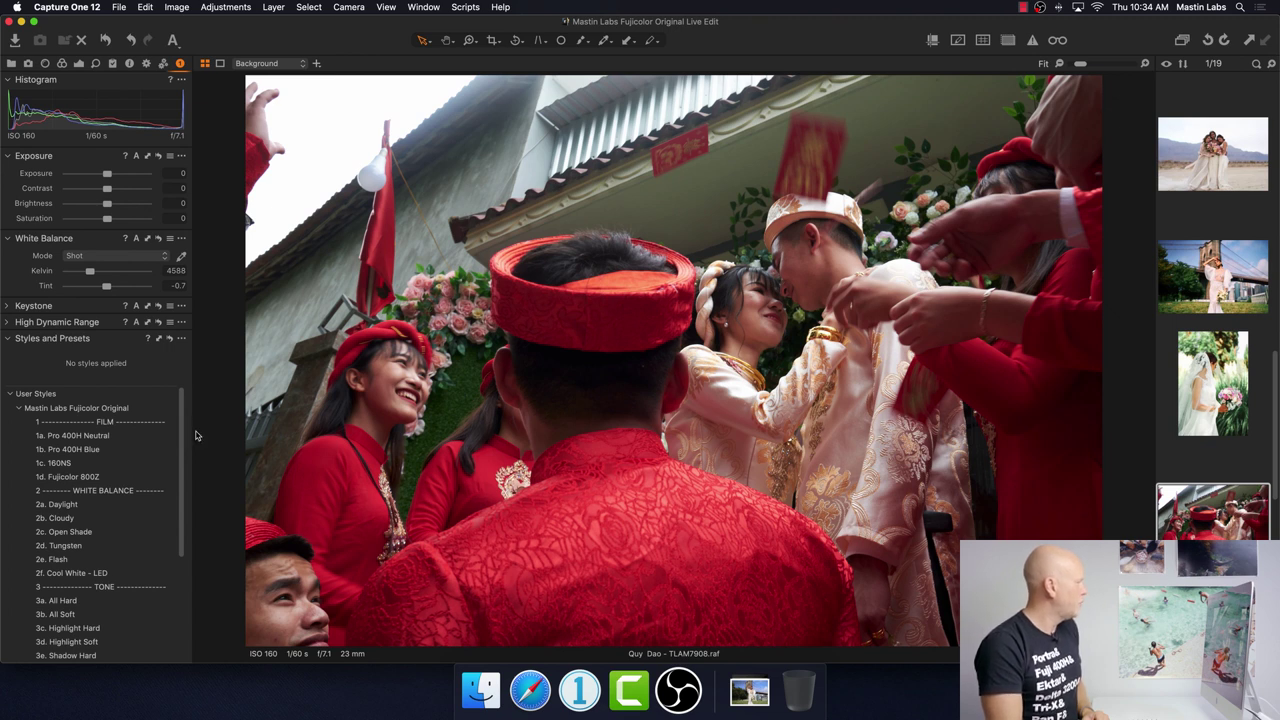
left_click(147, 436)
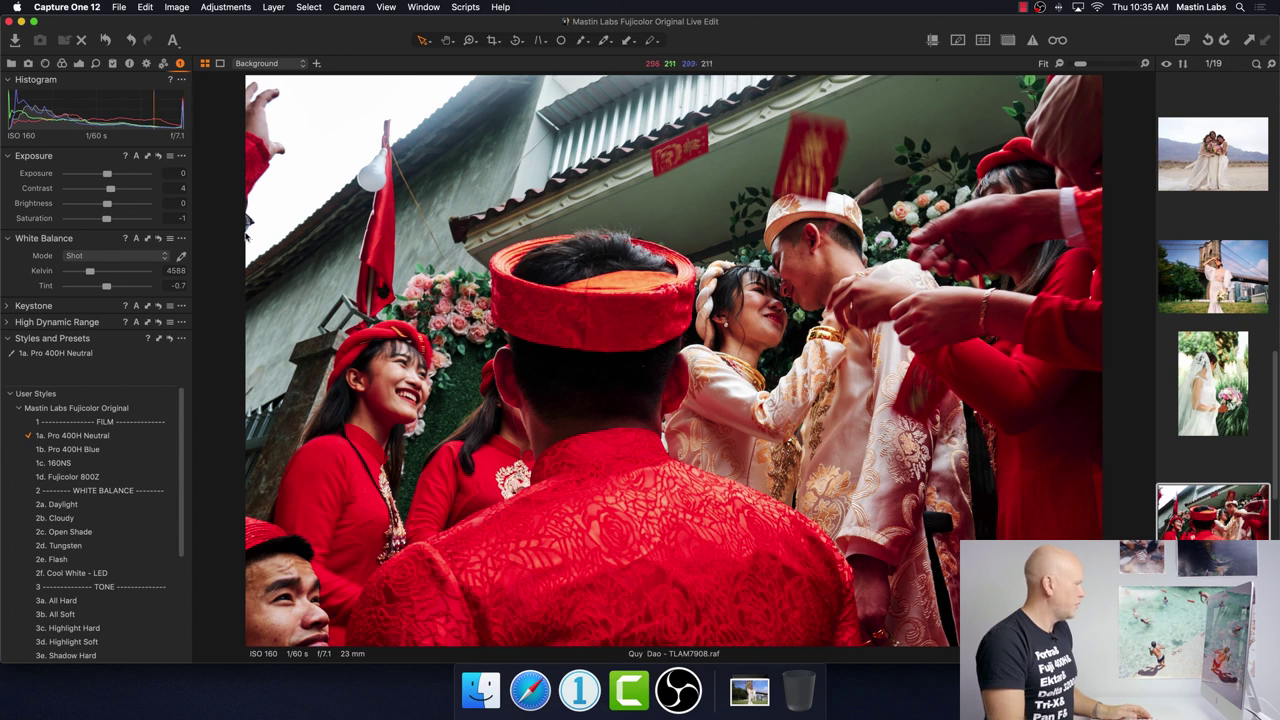
scroll(183, 503, "down", 5)
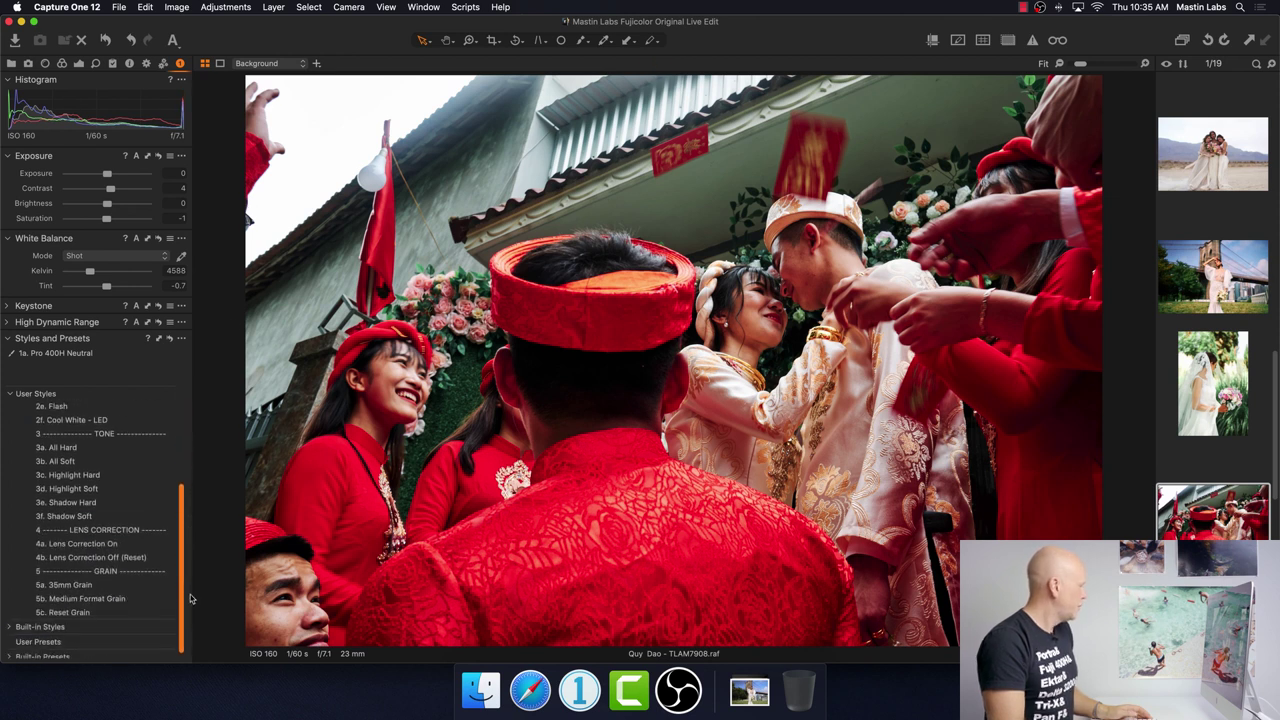
left_click(165, 544)
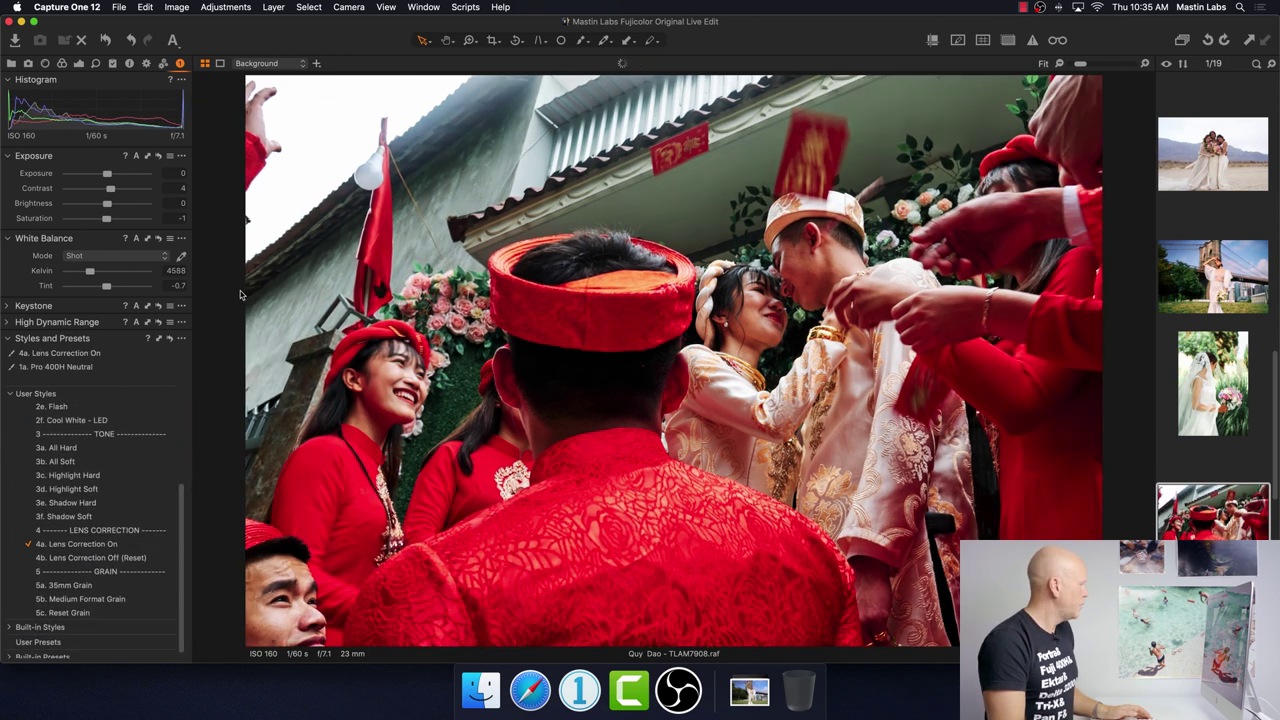
Set the ceremony photo's white balance tint to -1.4 and its exposure to 0.4.
scroll(180, 514, "up", 5)
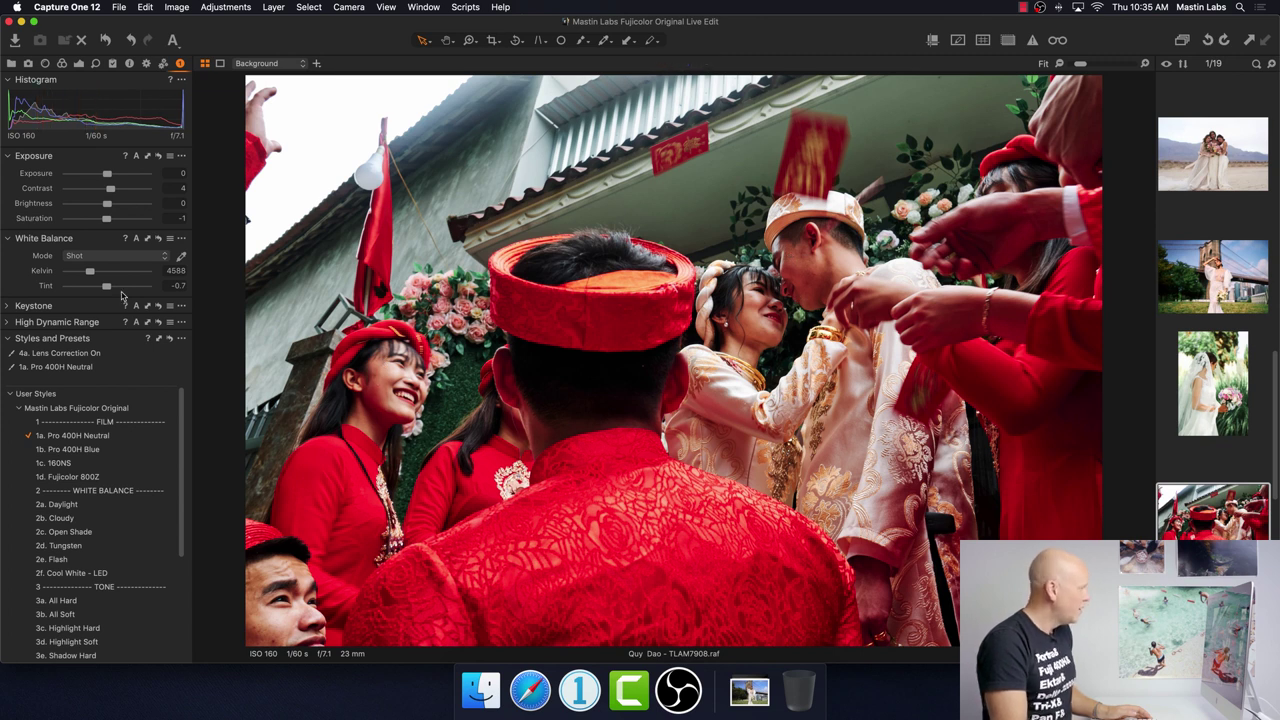
left_click_drag(107, 289, 105, 289)
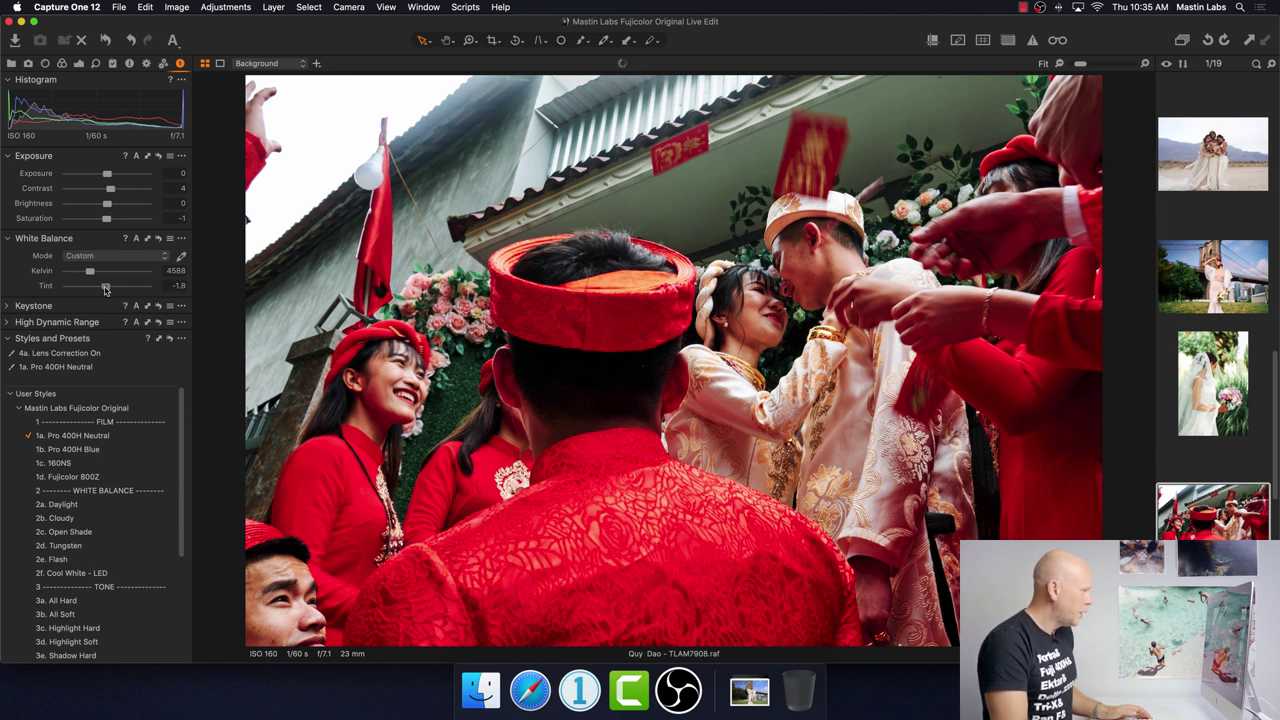
left_click_drag(105, 290, 104, 290)
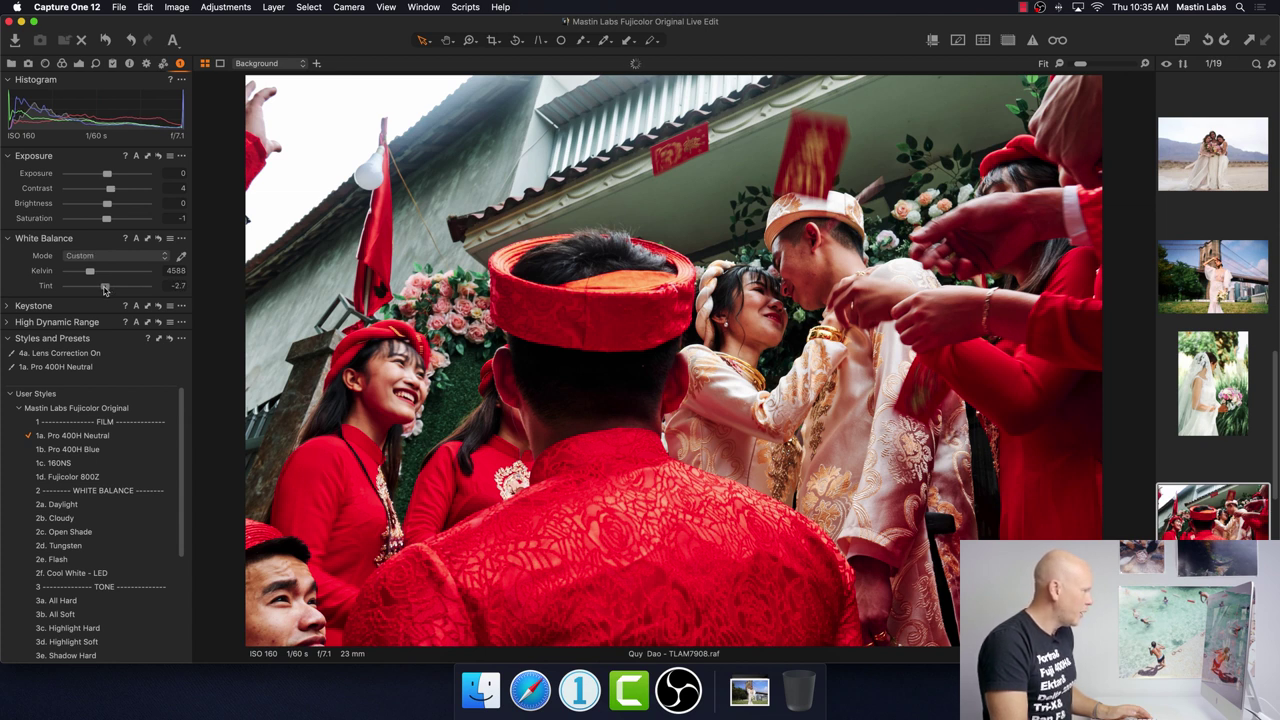
left_click_drag(104, 289, 106, 290)
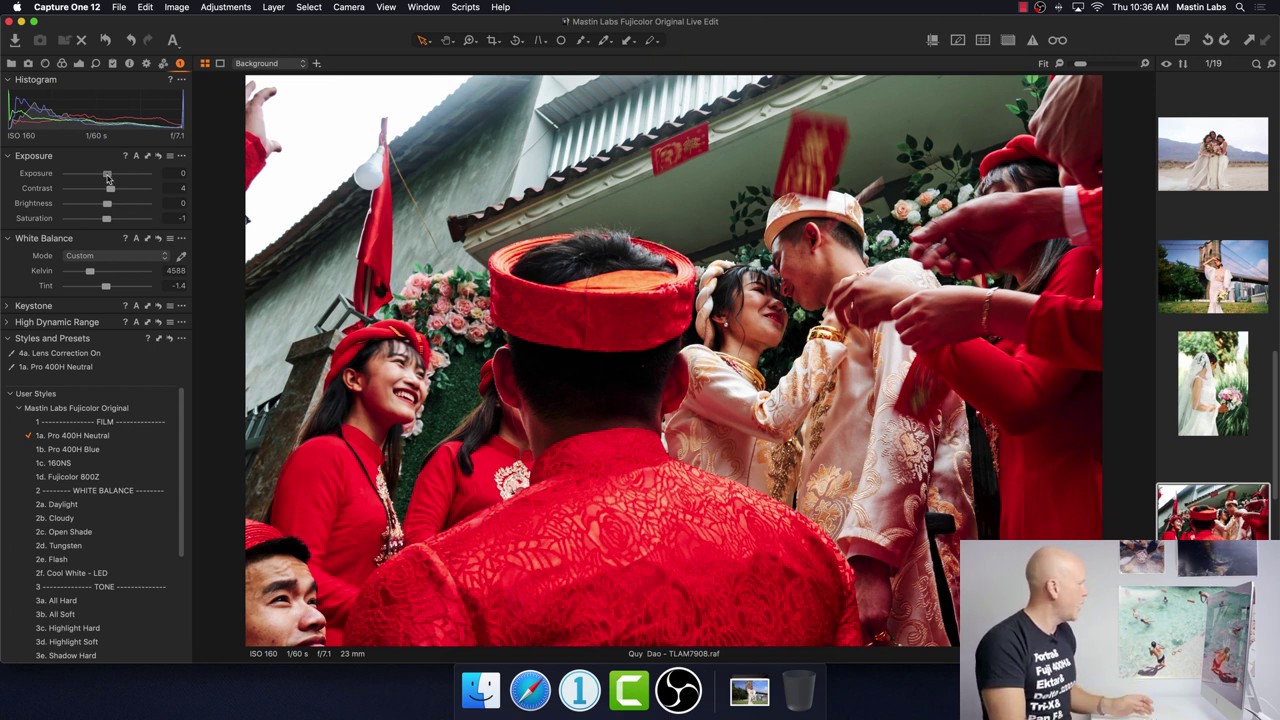
left_click_drag(107, 175, 112, 176)
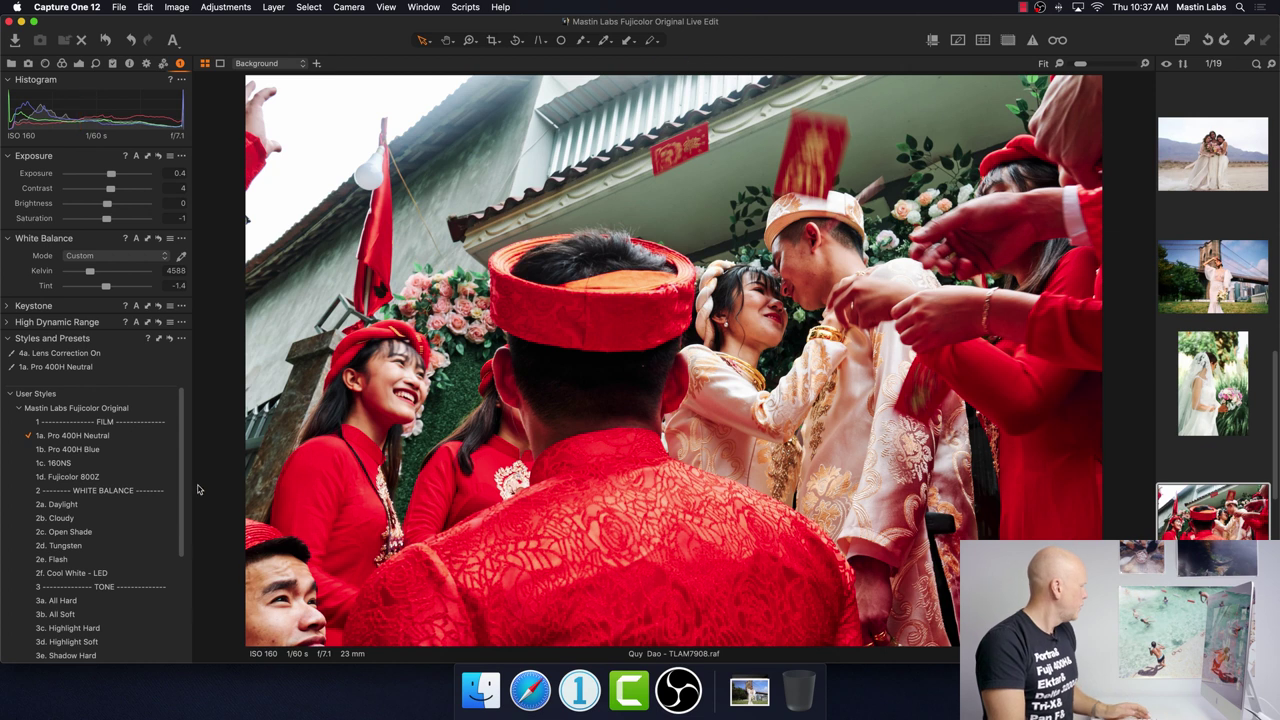
Apply the 3b. All Soft tone style to the ceremony photo.
scroll(183, 483, "down", 1)
scroll(183, 483, "down", 1)
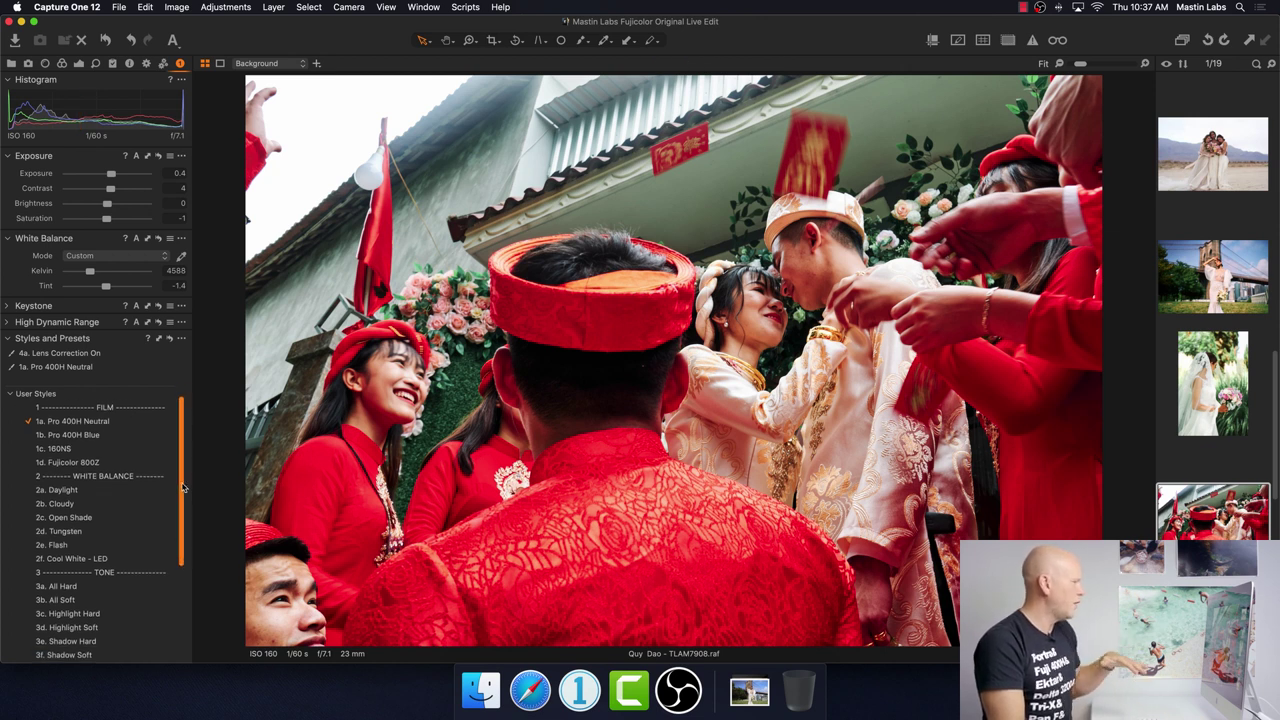
scroll(183, 487, "down", 4)
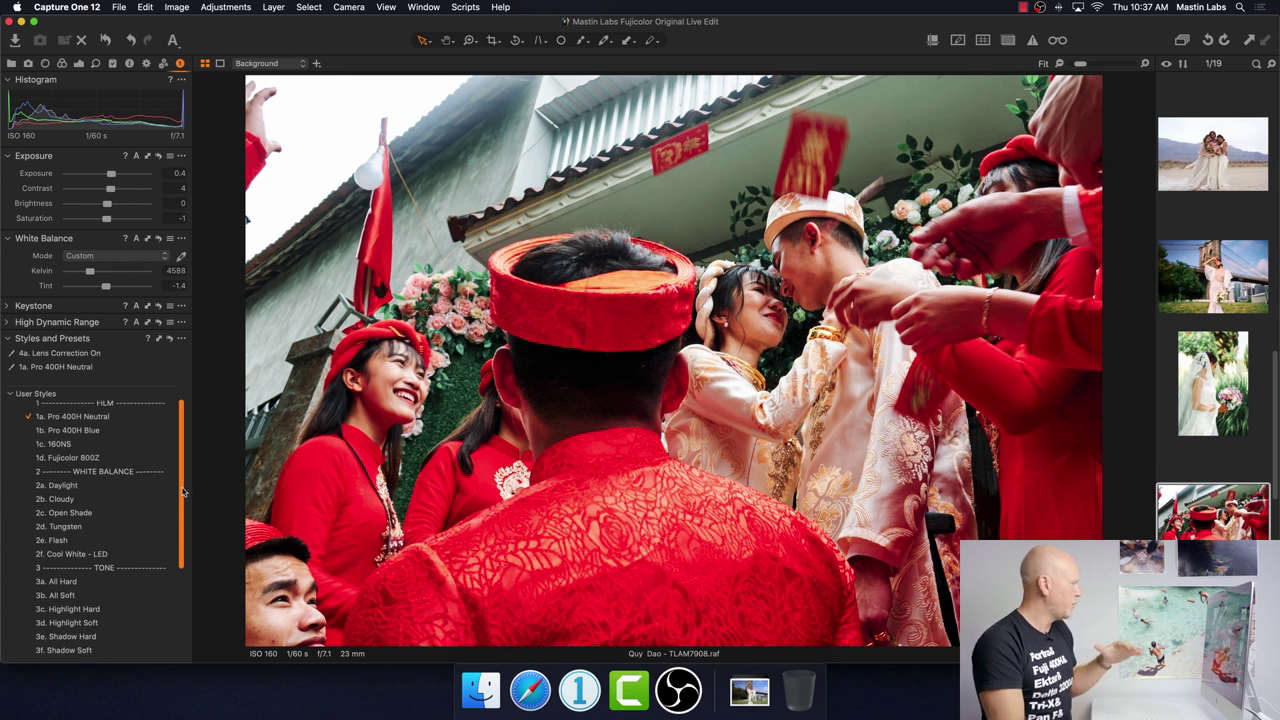
scroll(188, 545, "down", 1)
left_click(173, 498)
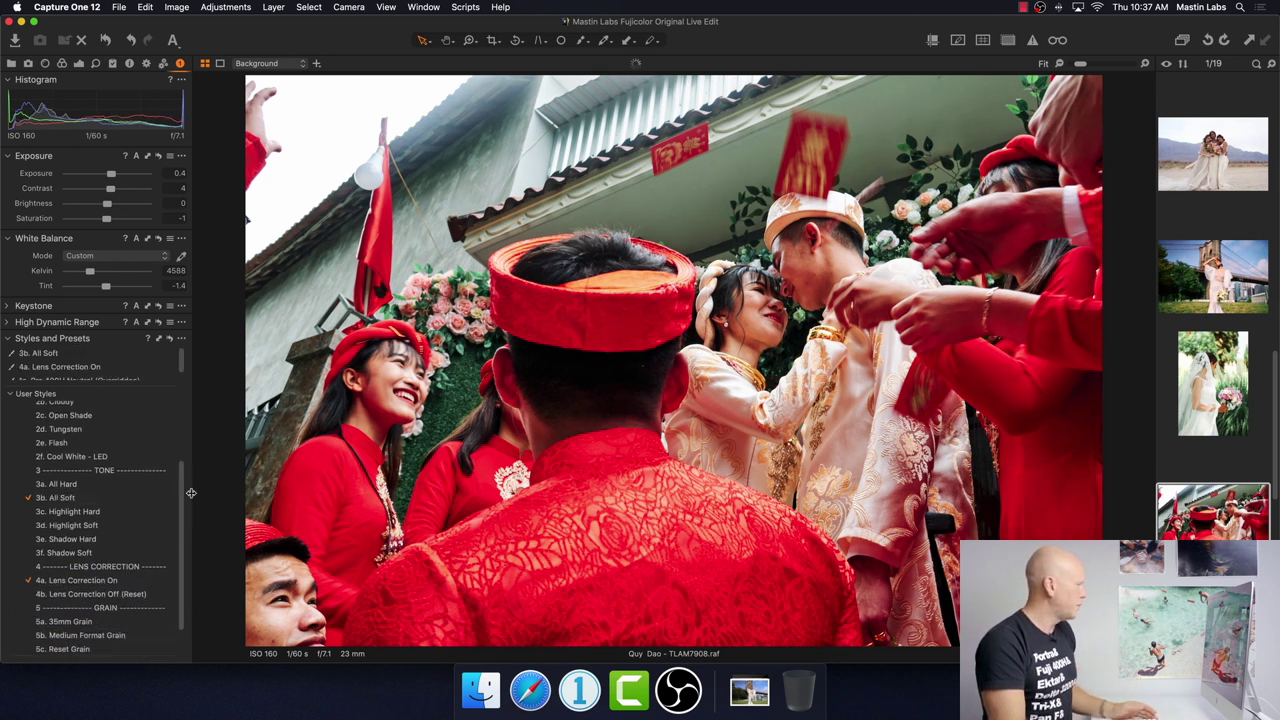
Compare the ceremony photo with and without the 3b. All Soft style, and against its unadjusted original.
key("super+z")
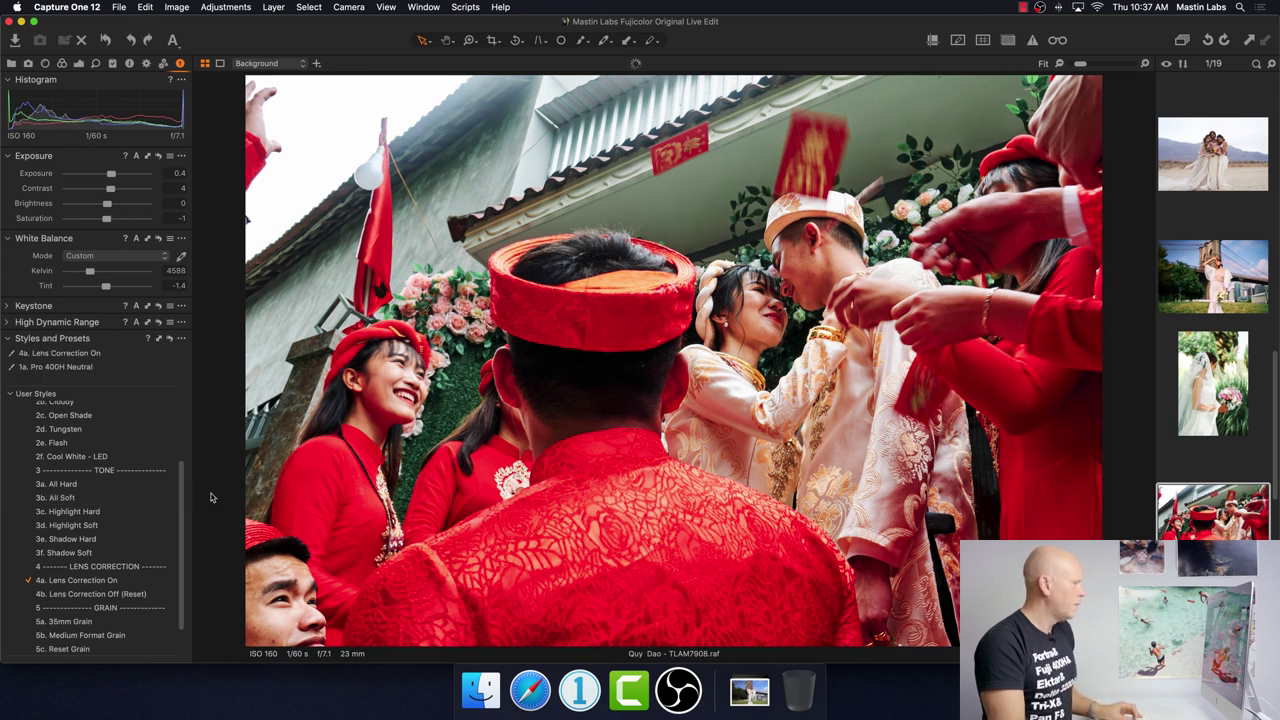
key("super+shift+z")
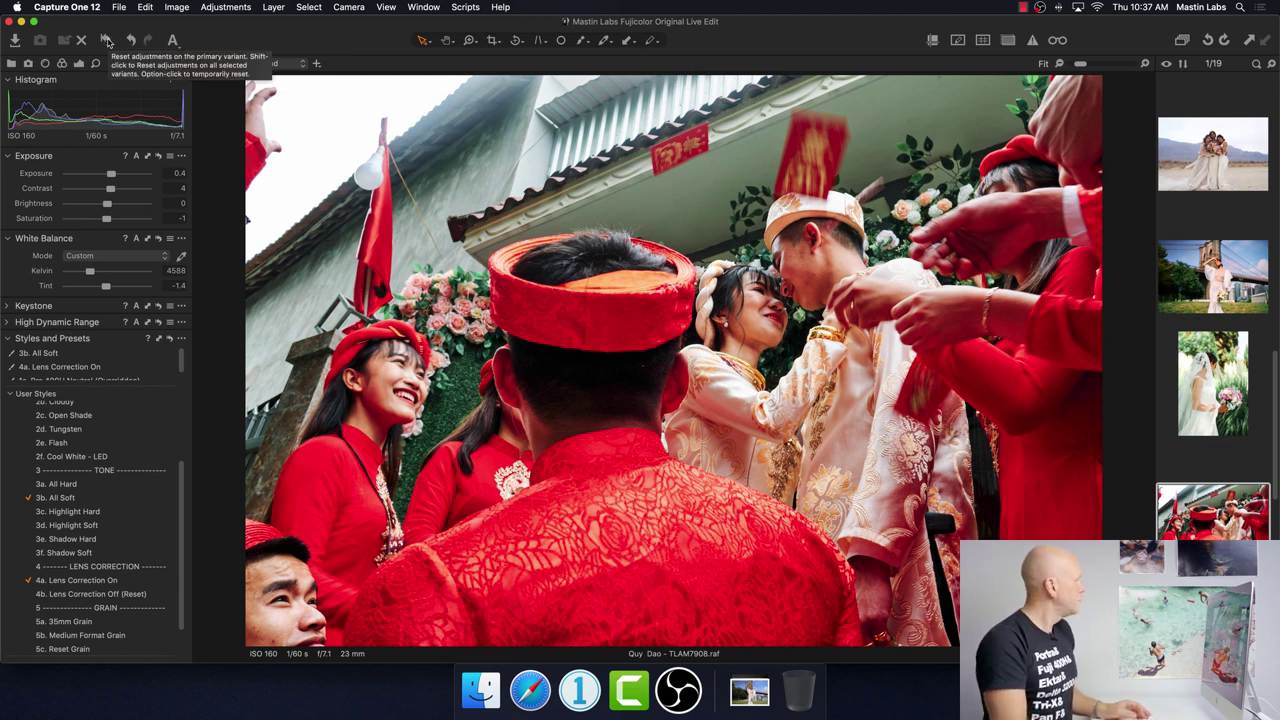
left_click(107, 40)
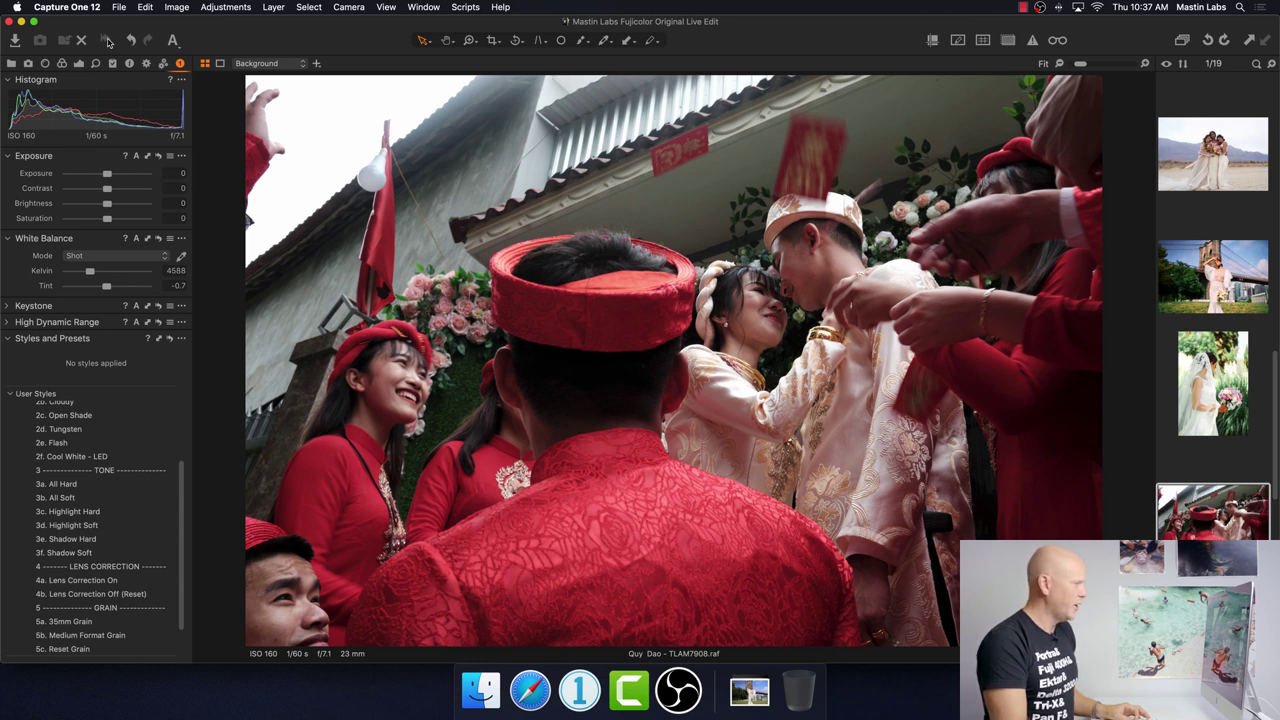
left_click(108, 40)
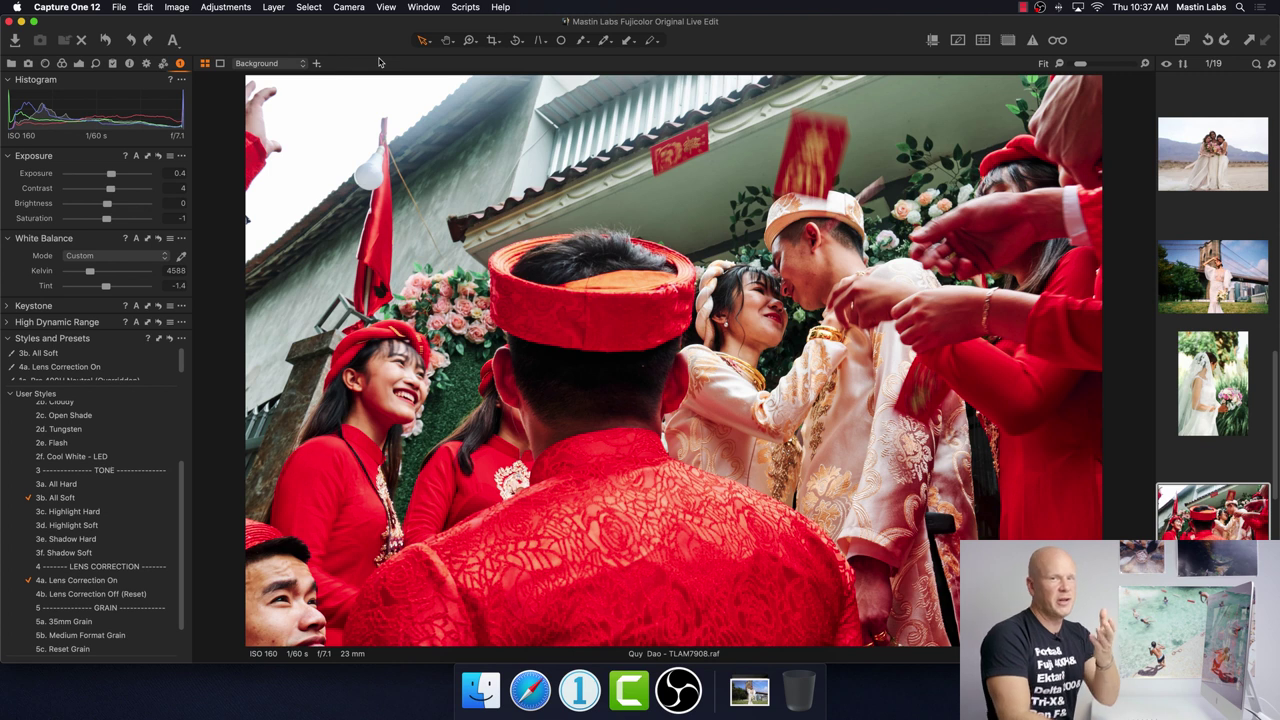
Open the outdoor photo of the couple under the trees and apply the 1d. Fujicolor 800Z film style.
scroll(1208, 392, "down", 1)
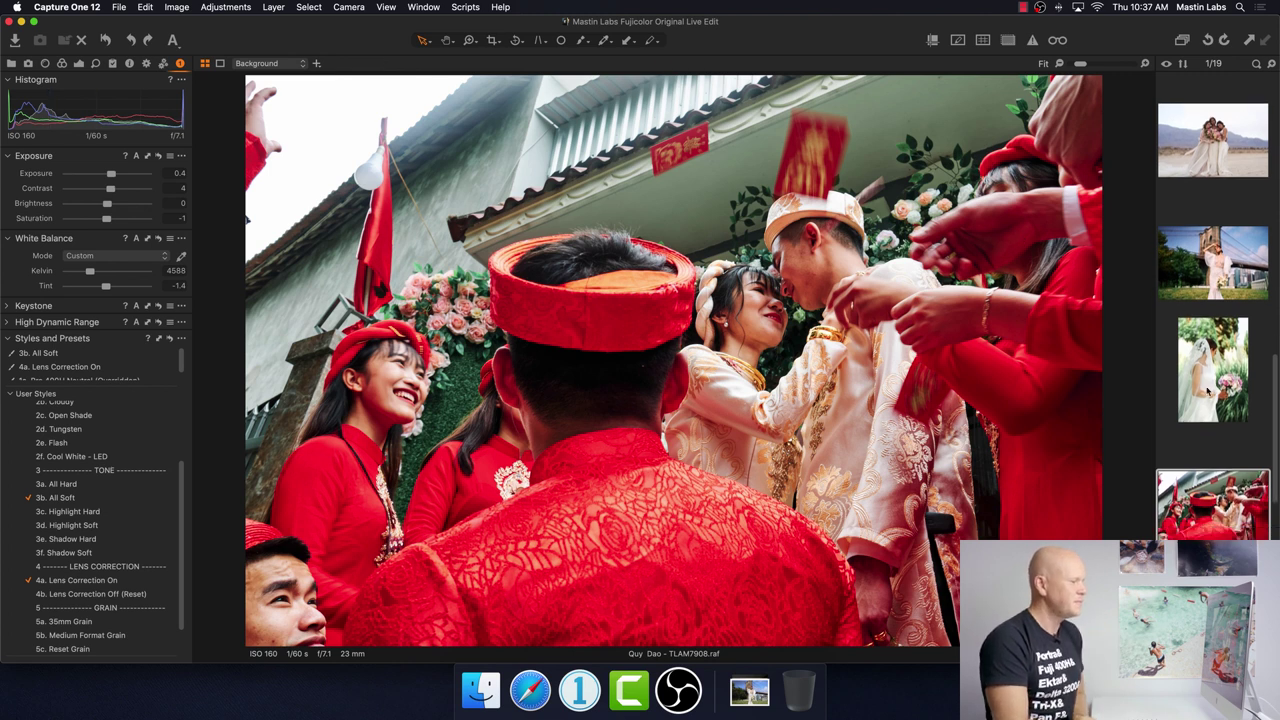
scroll(1208, 391, "down", 5)
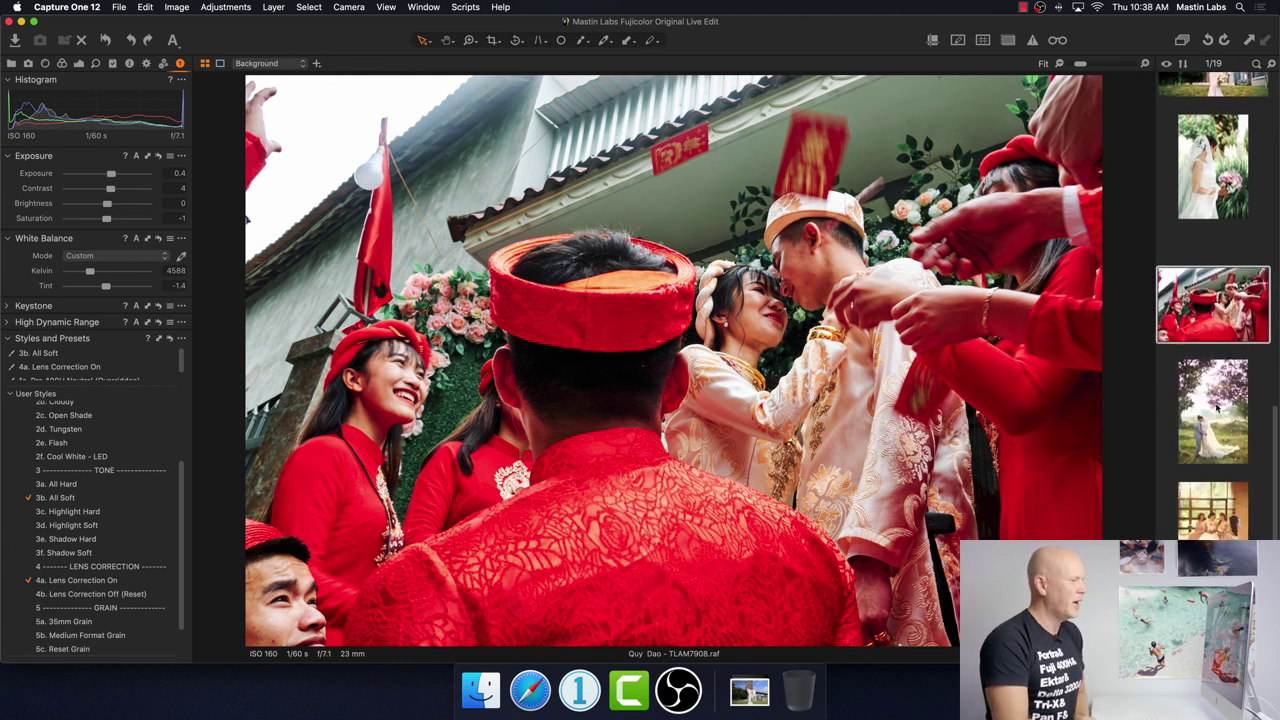
left_click(1214, 406)
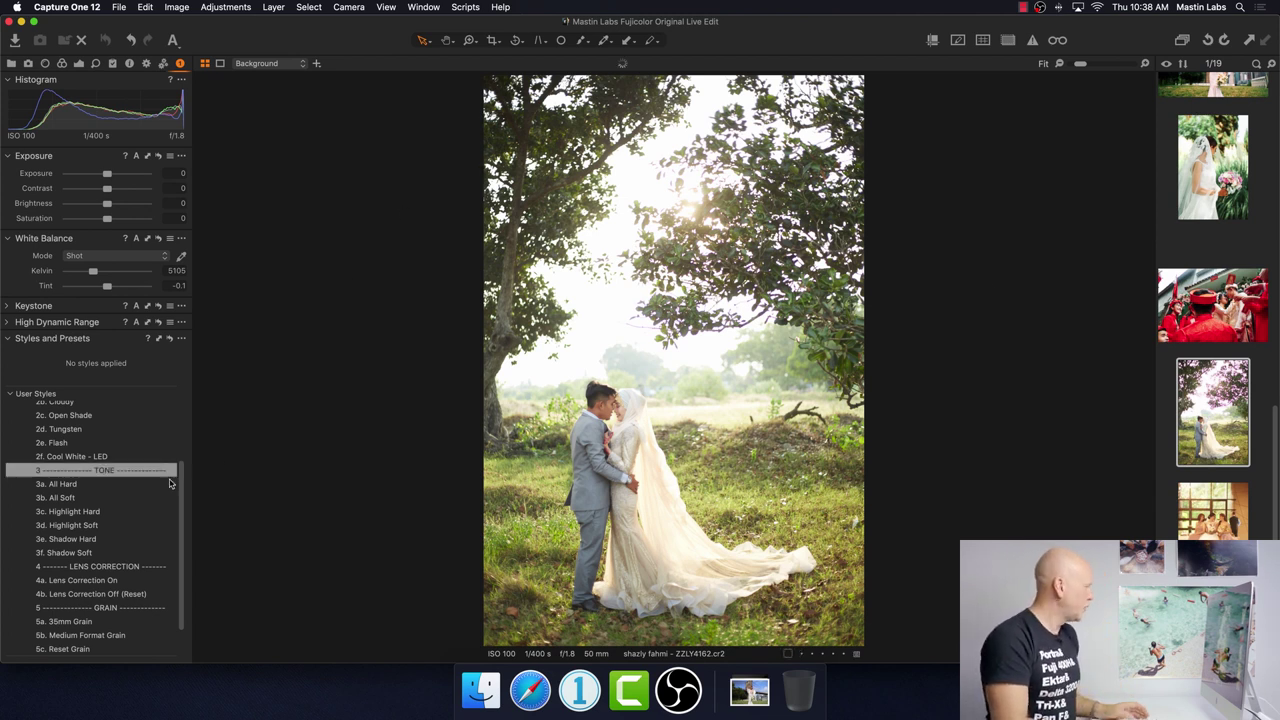
scroll(181, 492, "up", 5)
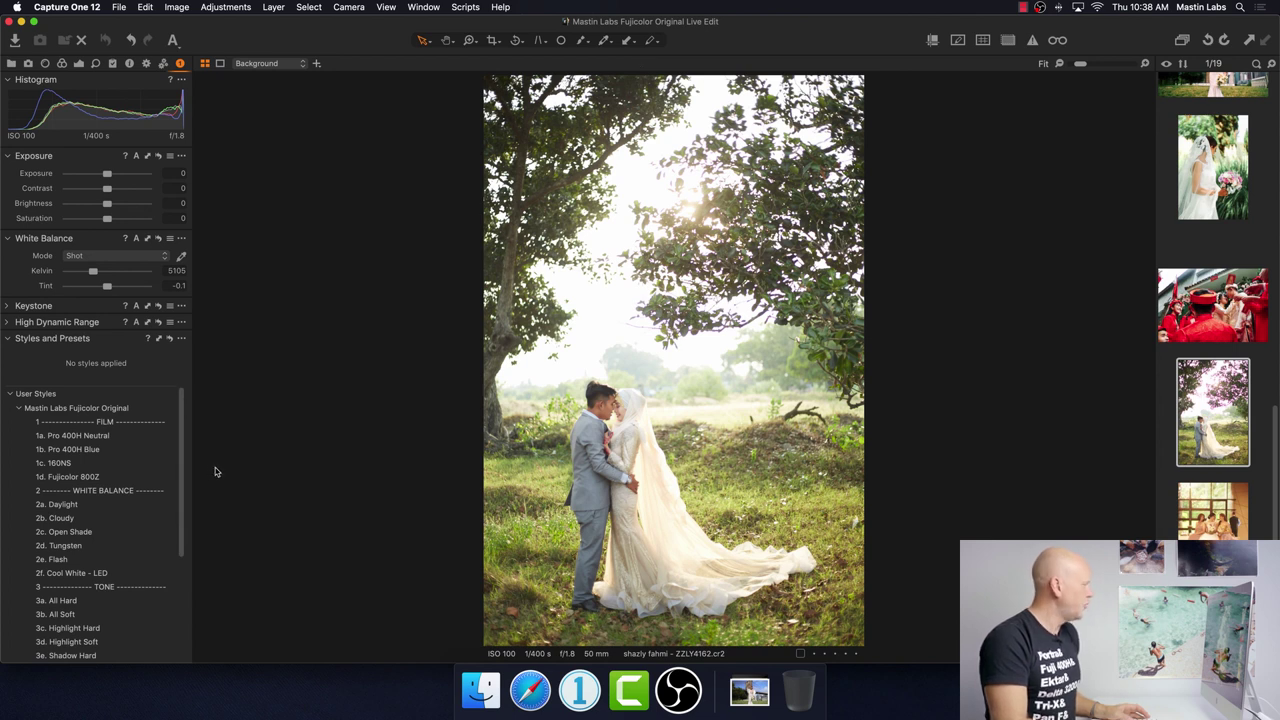
left_click(145, 477)
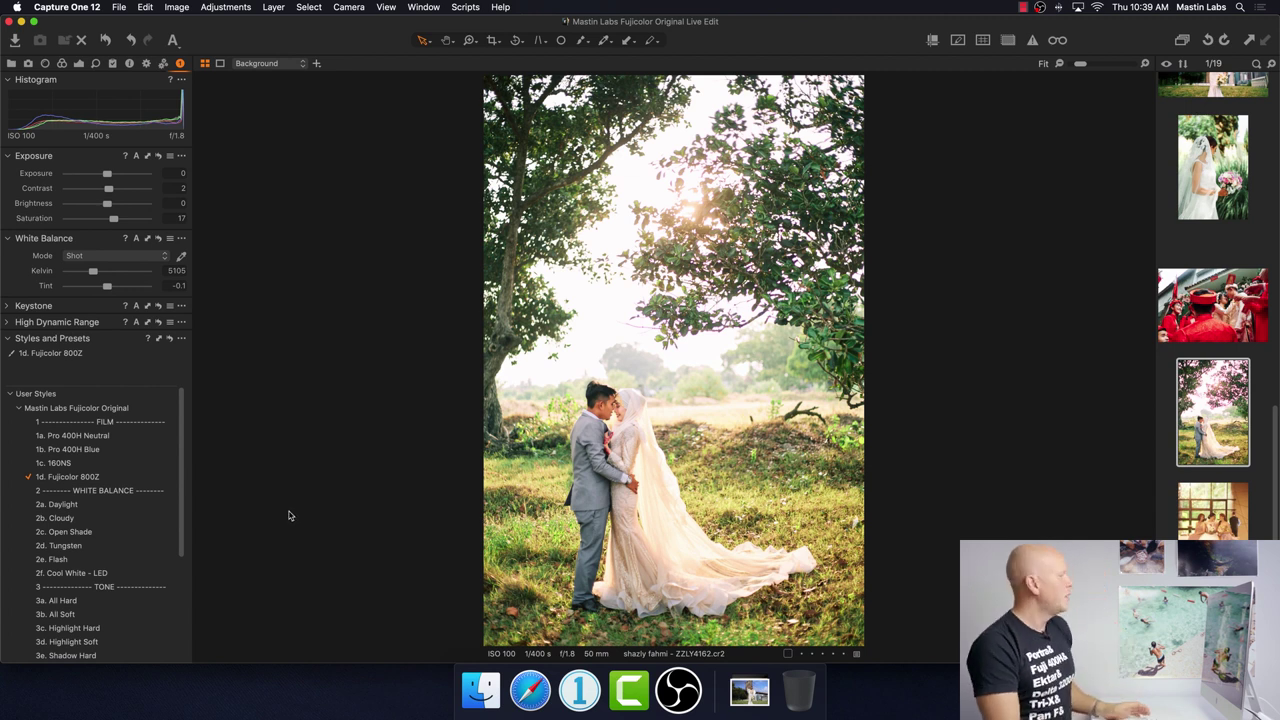
Enlarge the view of the couple and apply the 4a. Lens Correction On style to their photo.
left_click(469, 40)
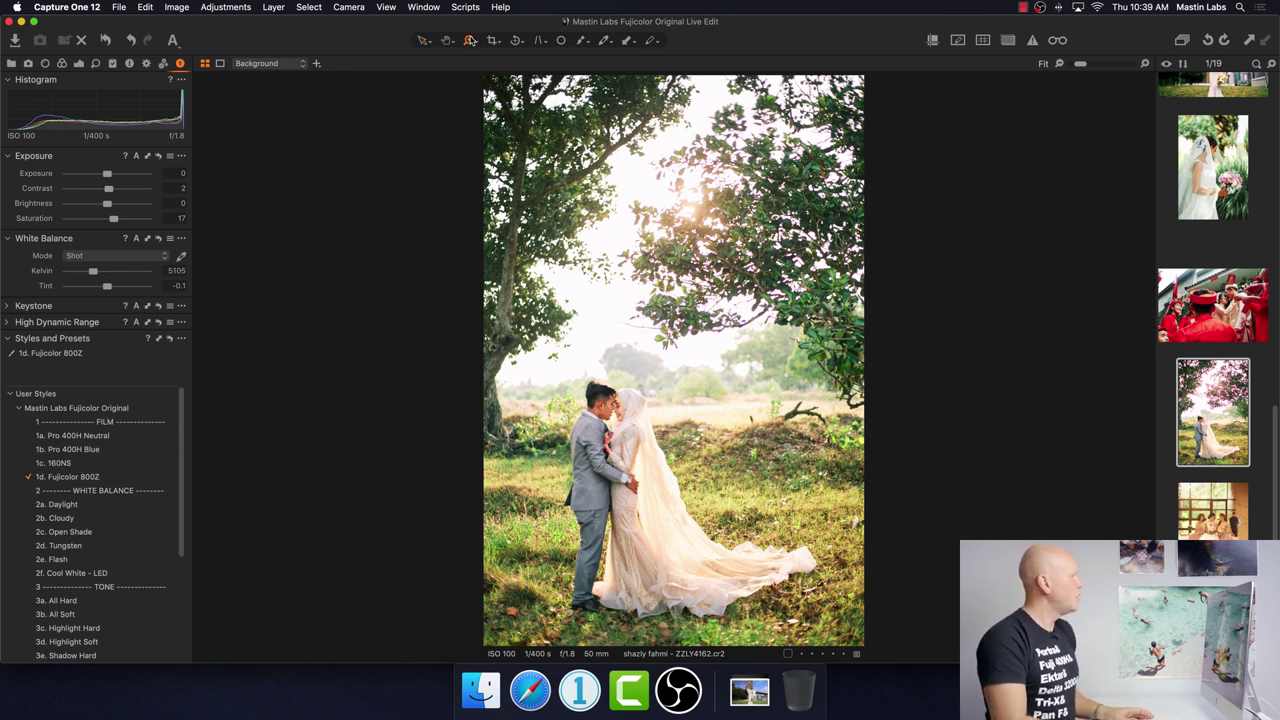
left_click(623, 432)
left_click(623, 432)
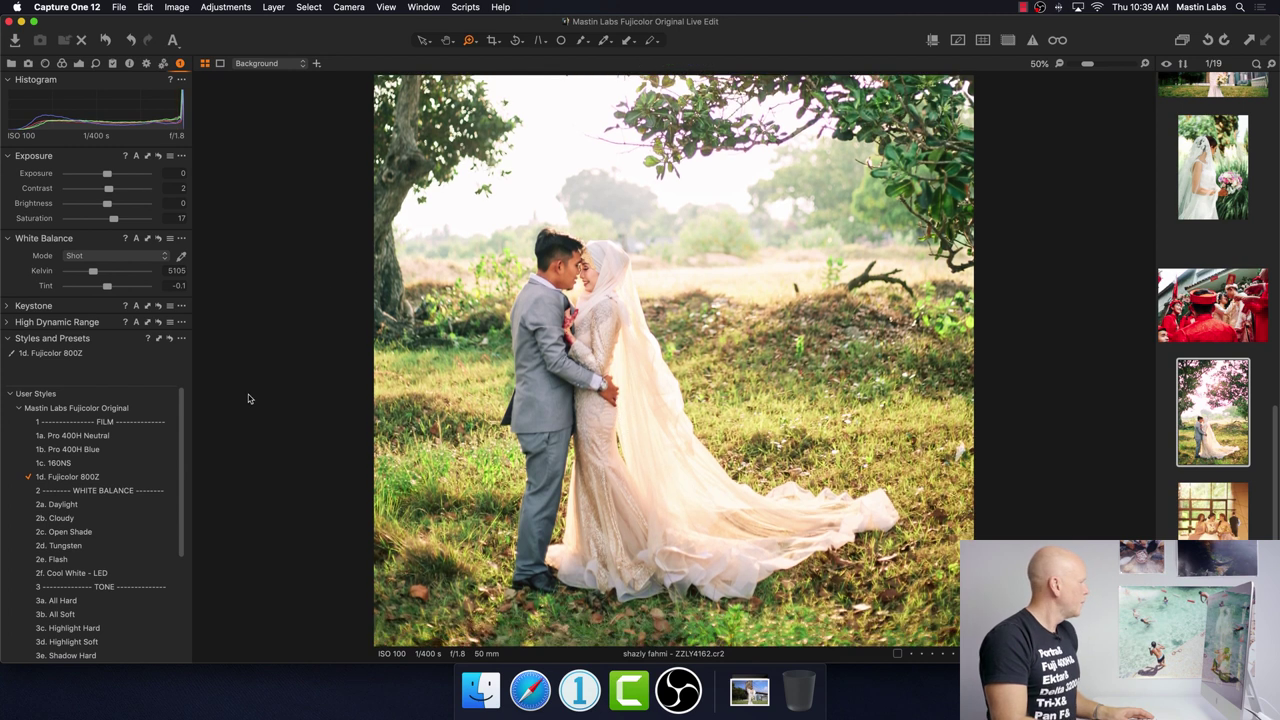
scroll(186, 500, "down", 5)
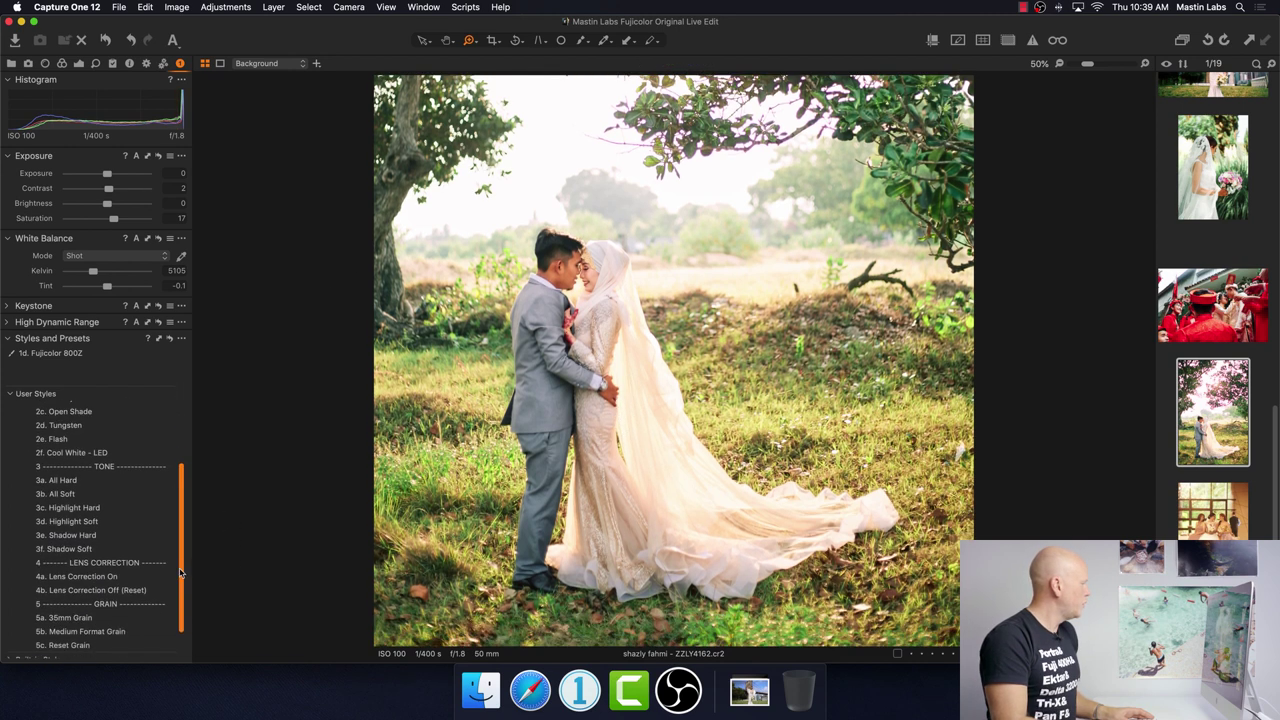
left_click(165, 577)
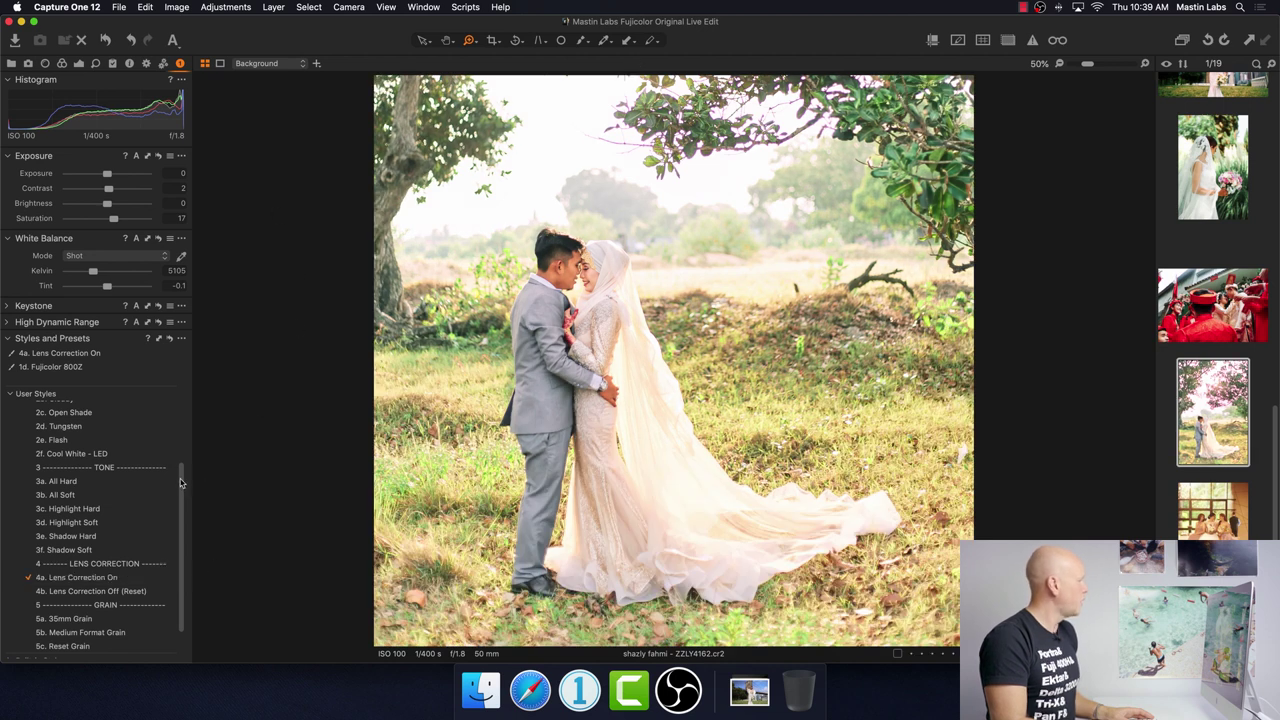
Set the outdoor couple photo's exposure to -0.31 and apply the 3d. Highlight Soft tone style.
scroll(184, 482, "up", 5)
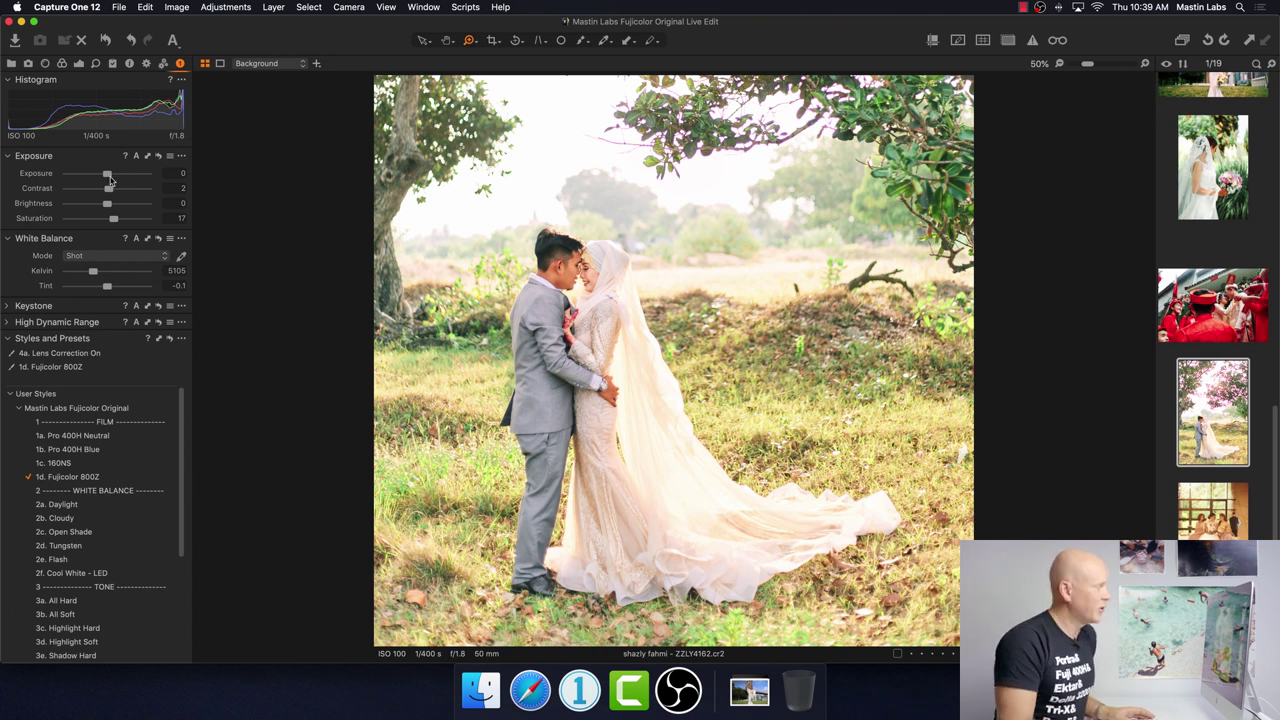
left_click_drag(108, 176, 105, 177)
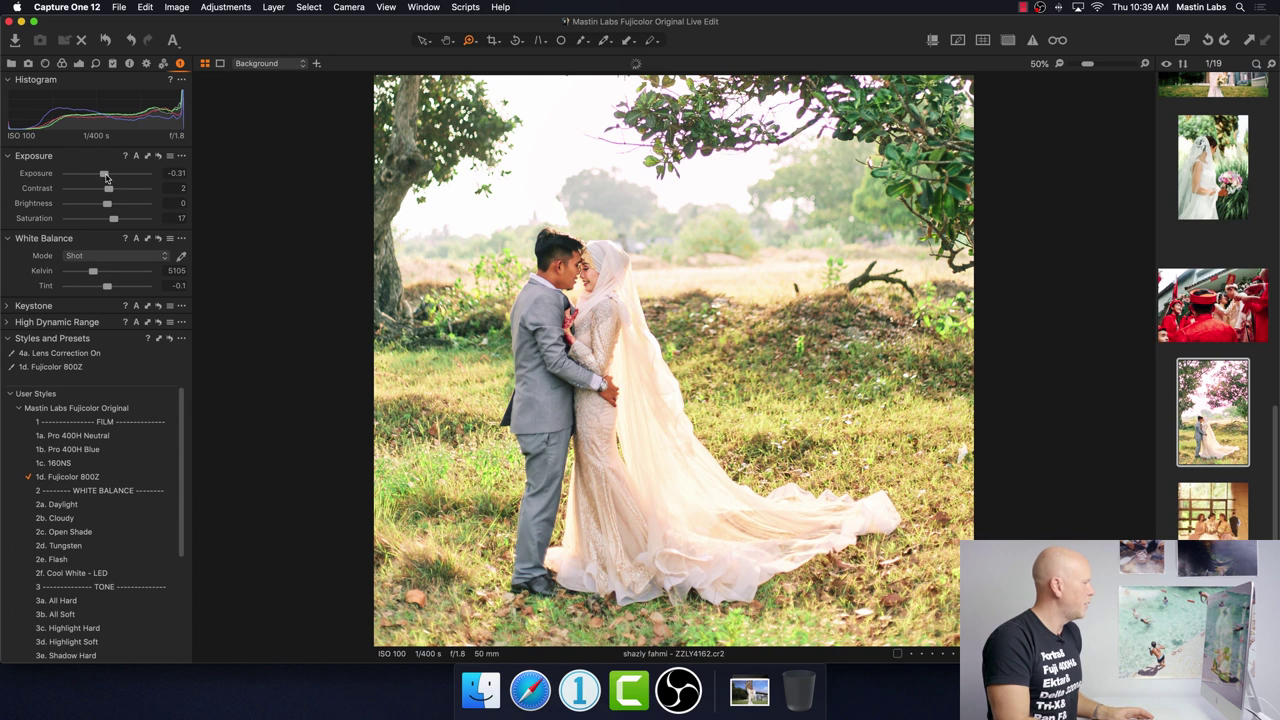
left_click_drag(181, 488, 181, 544)
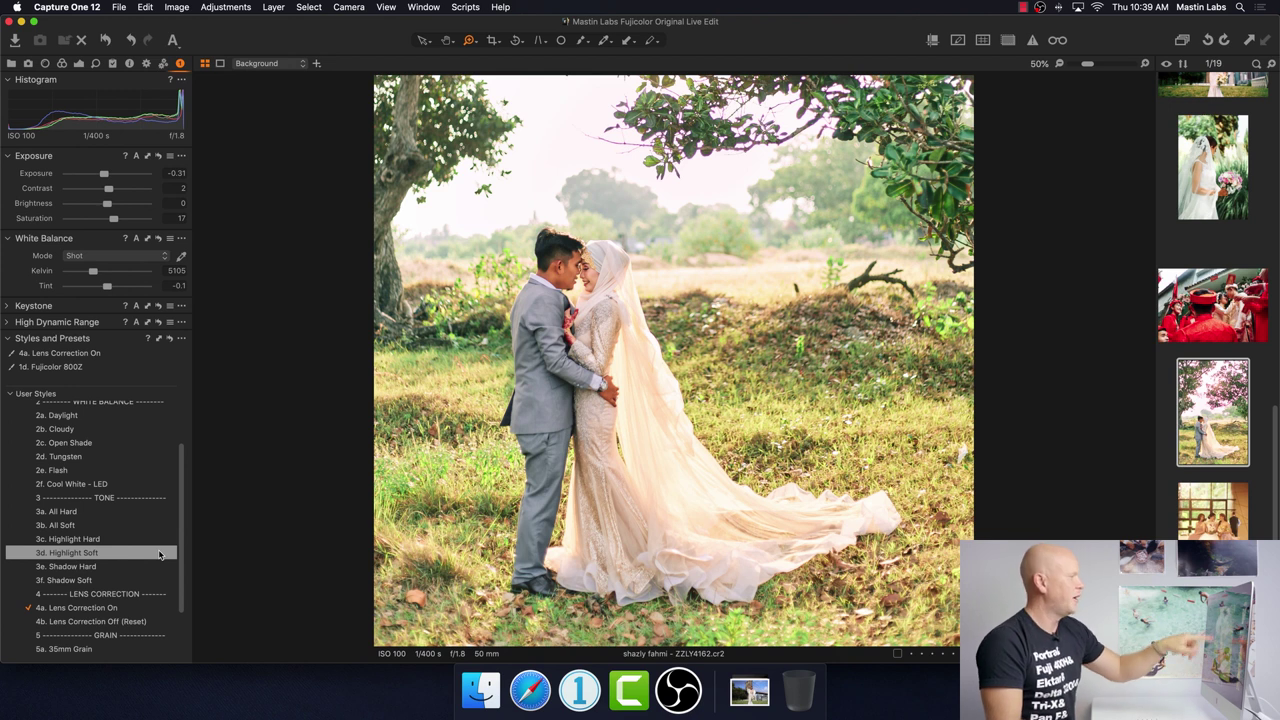
left_click(160, 555)
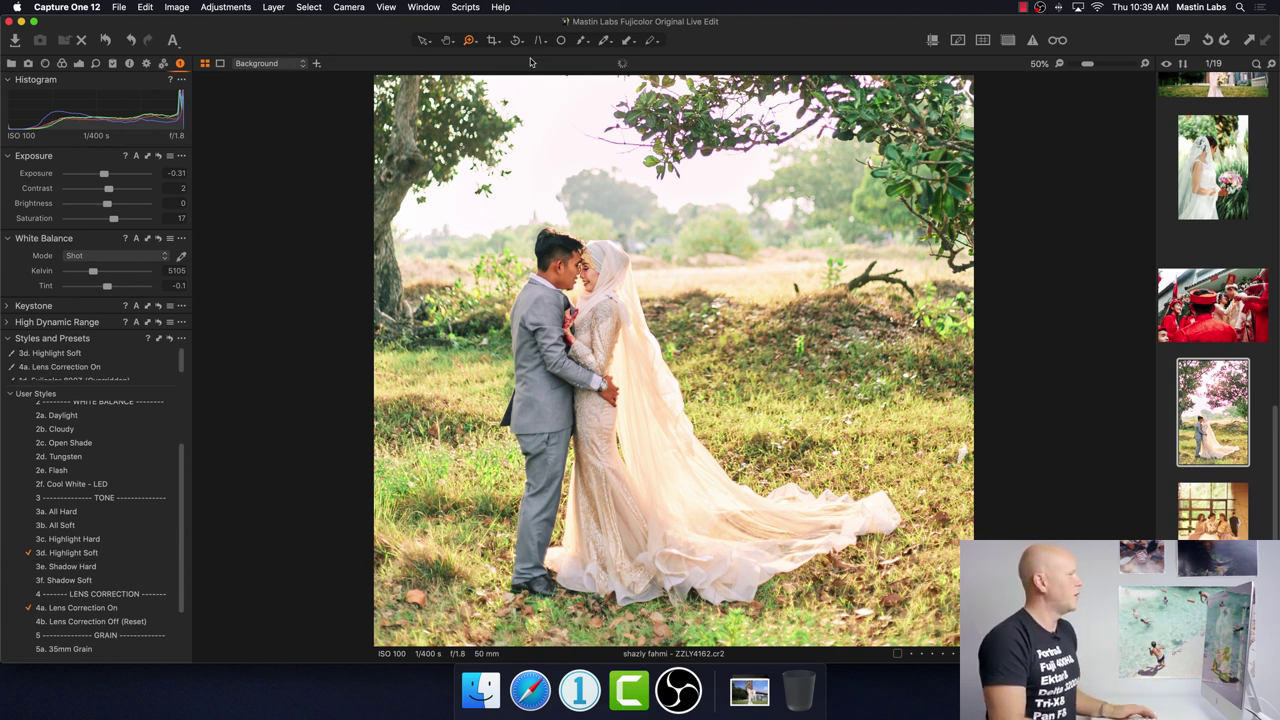
left_click(474, 42)
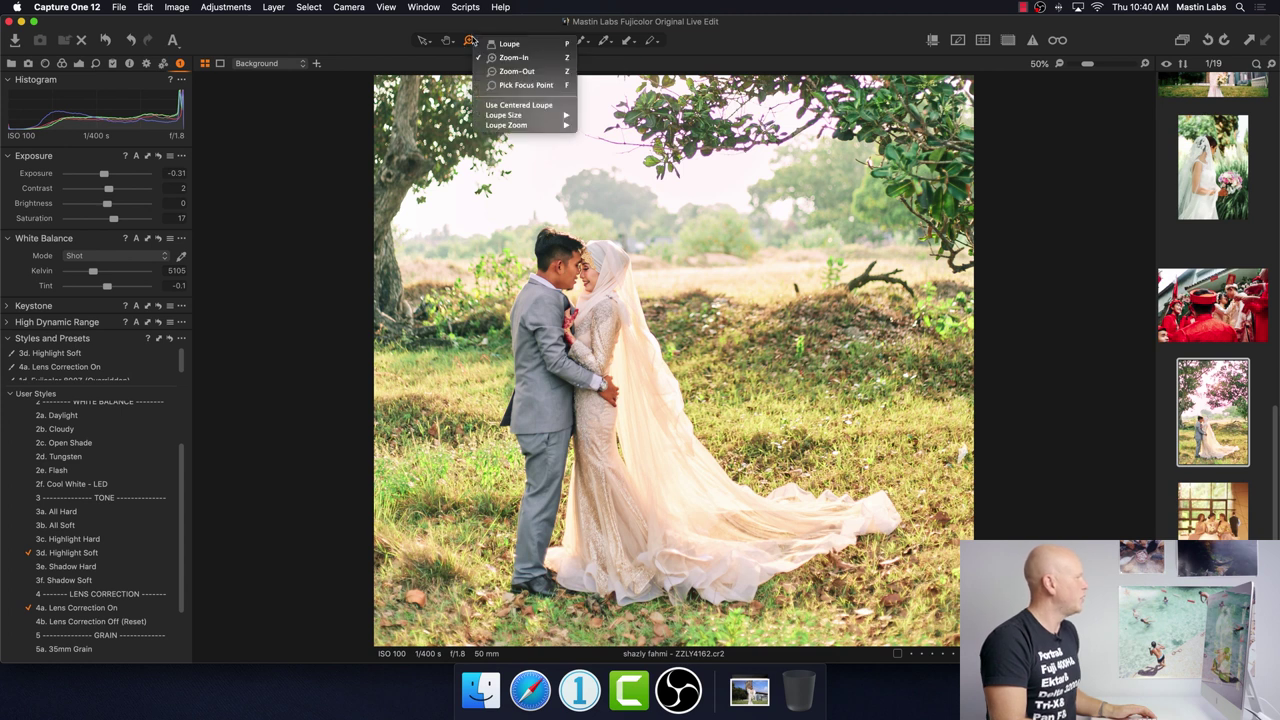
left_click(515, 71)
left_click(650, 330)
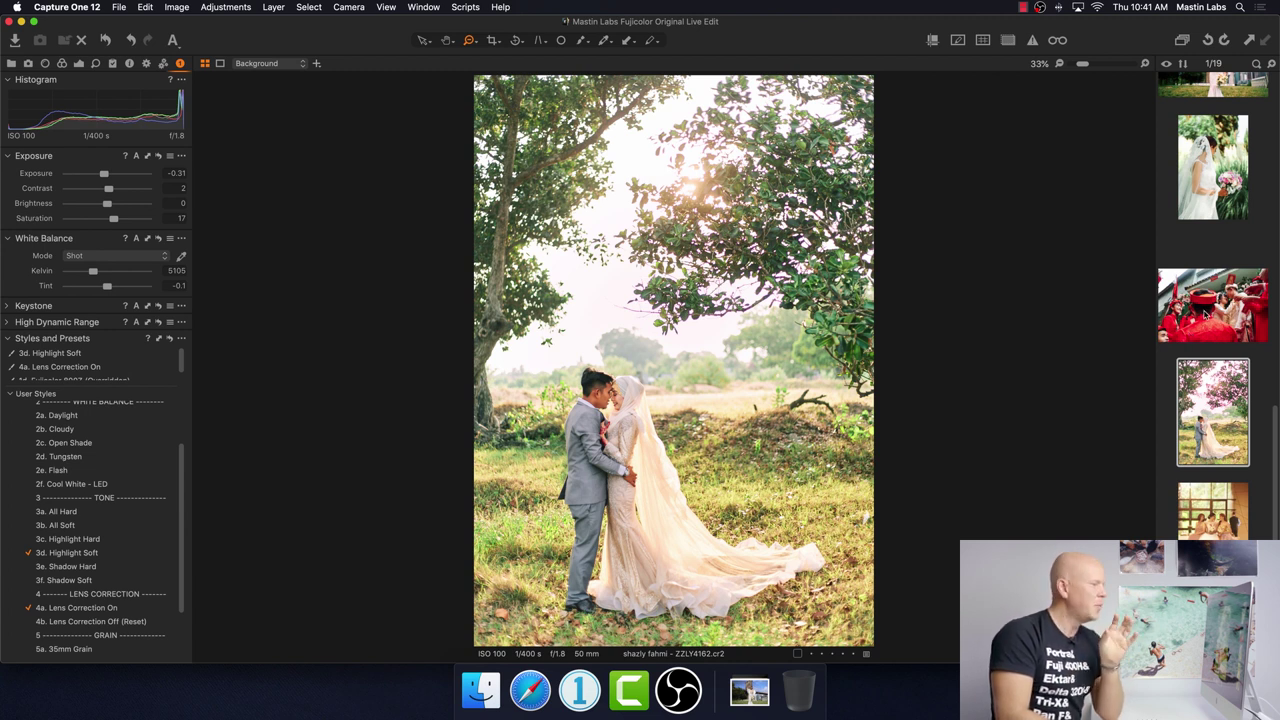
Reopen the red ceremony photo and examine the guests' skin tones and red clothing up close.
left_click(1206, 315)
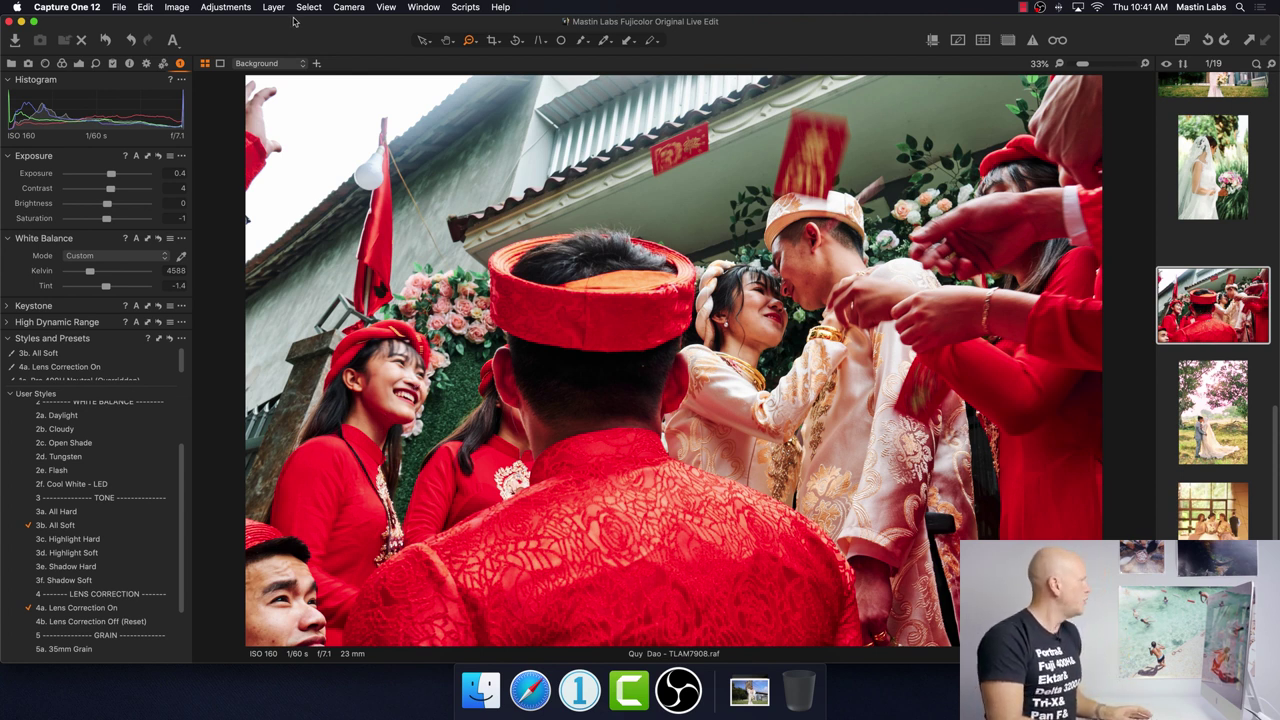
left_click(471, 42)
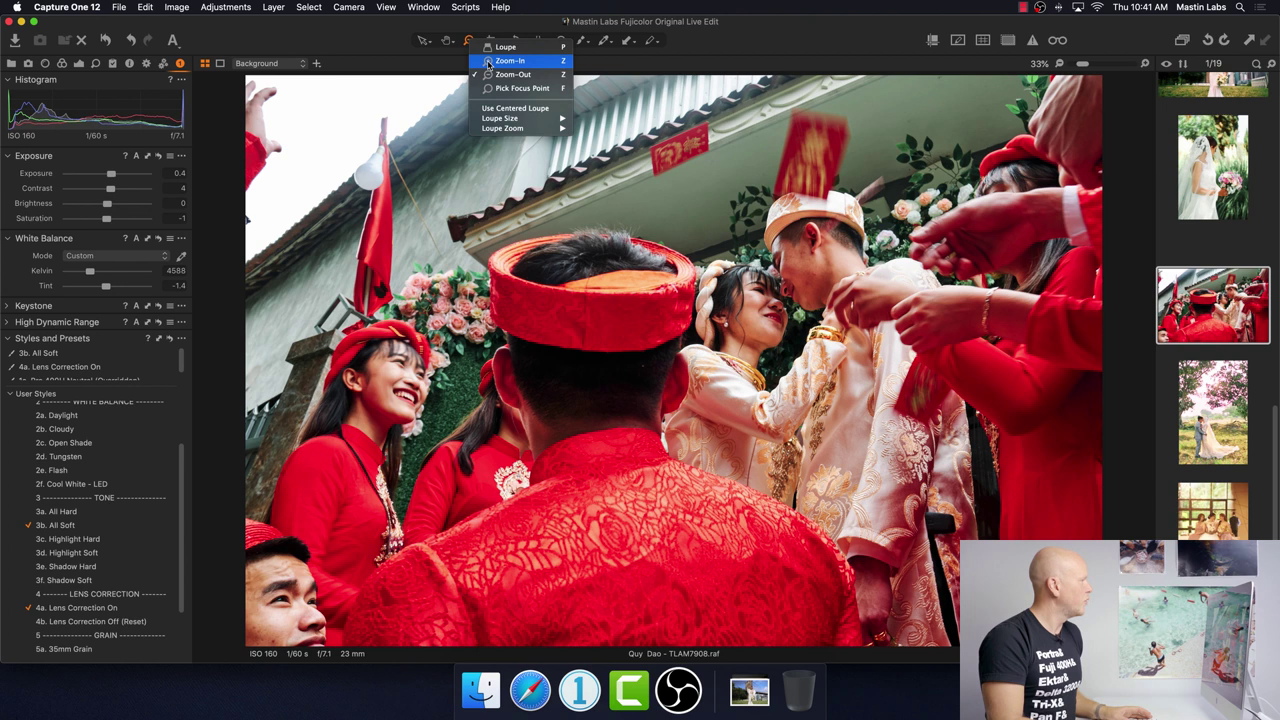
left_click(505, 61)
left_click(361, 403)
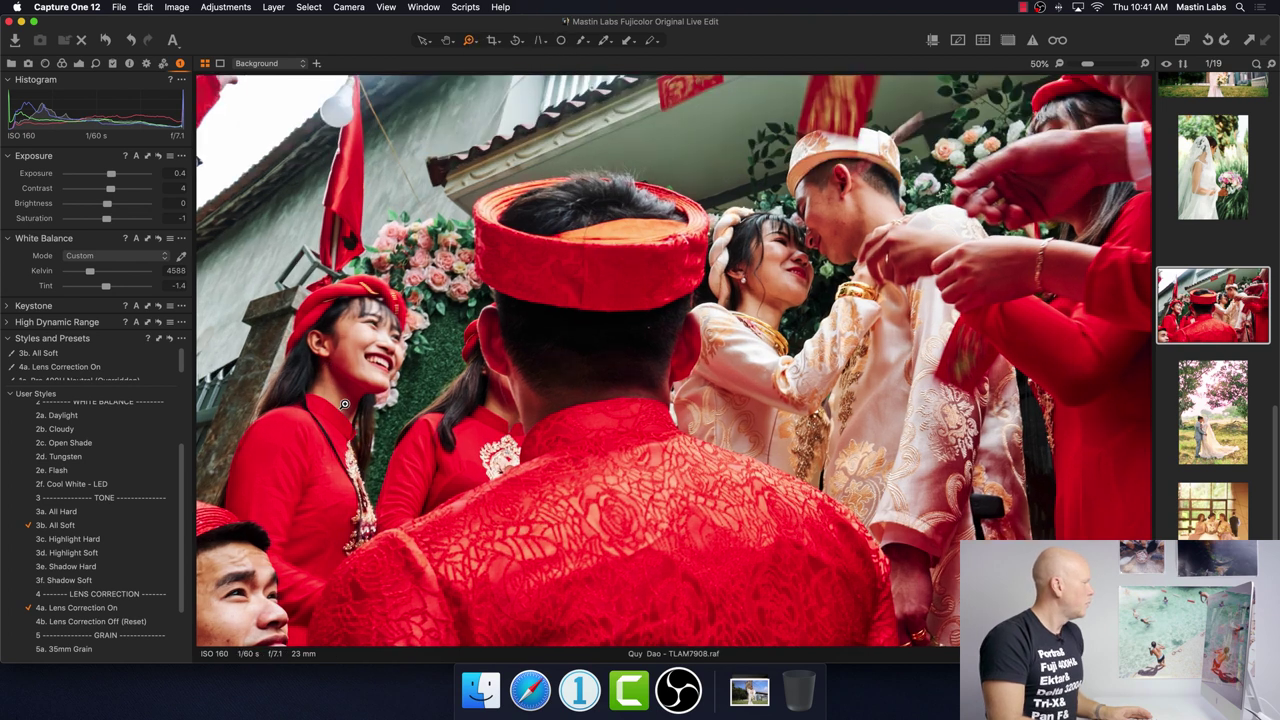
left_click(373, 410)
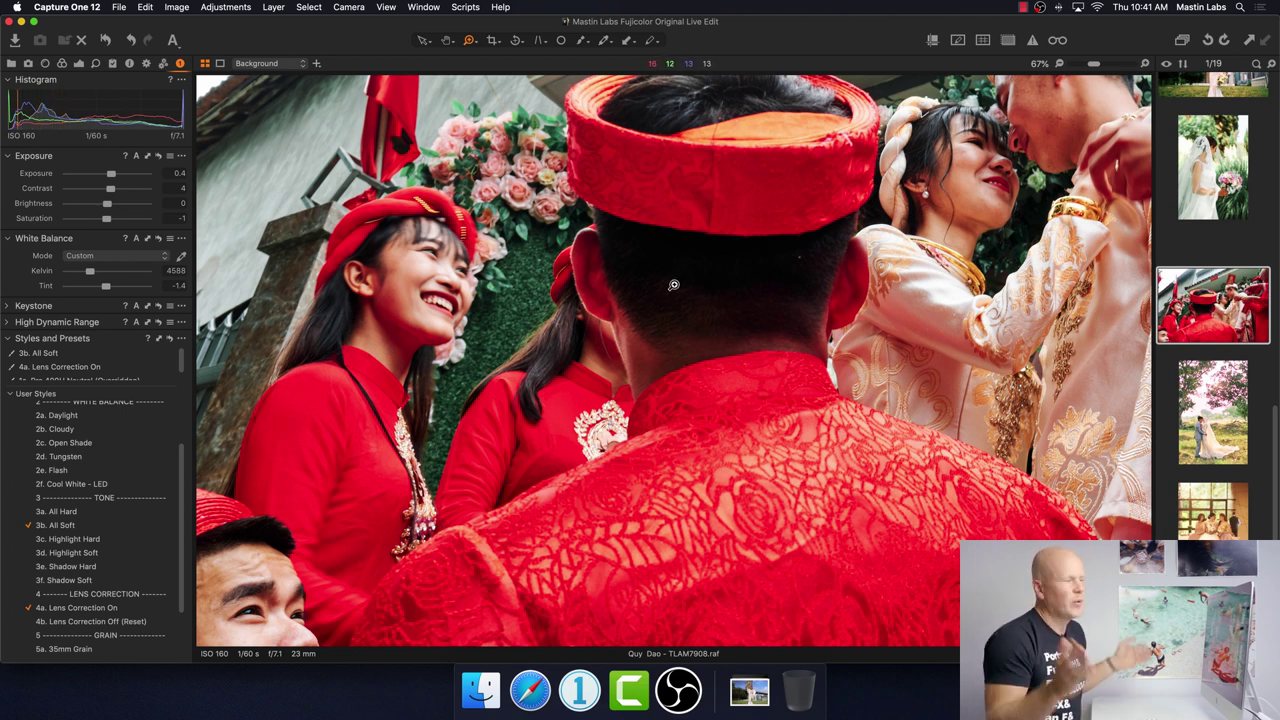
left_click(469, 41)
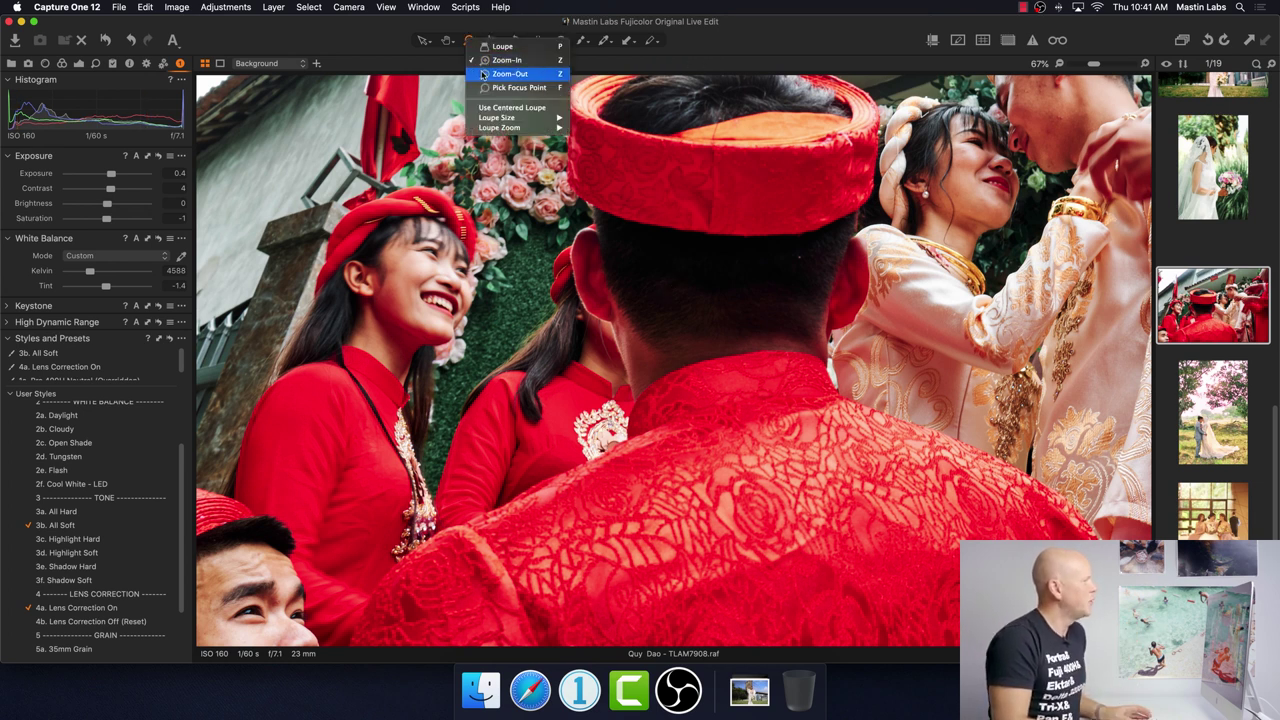
left_click(486, 73)
left_click(680, 282)
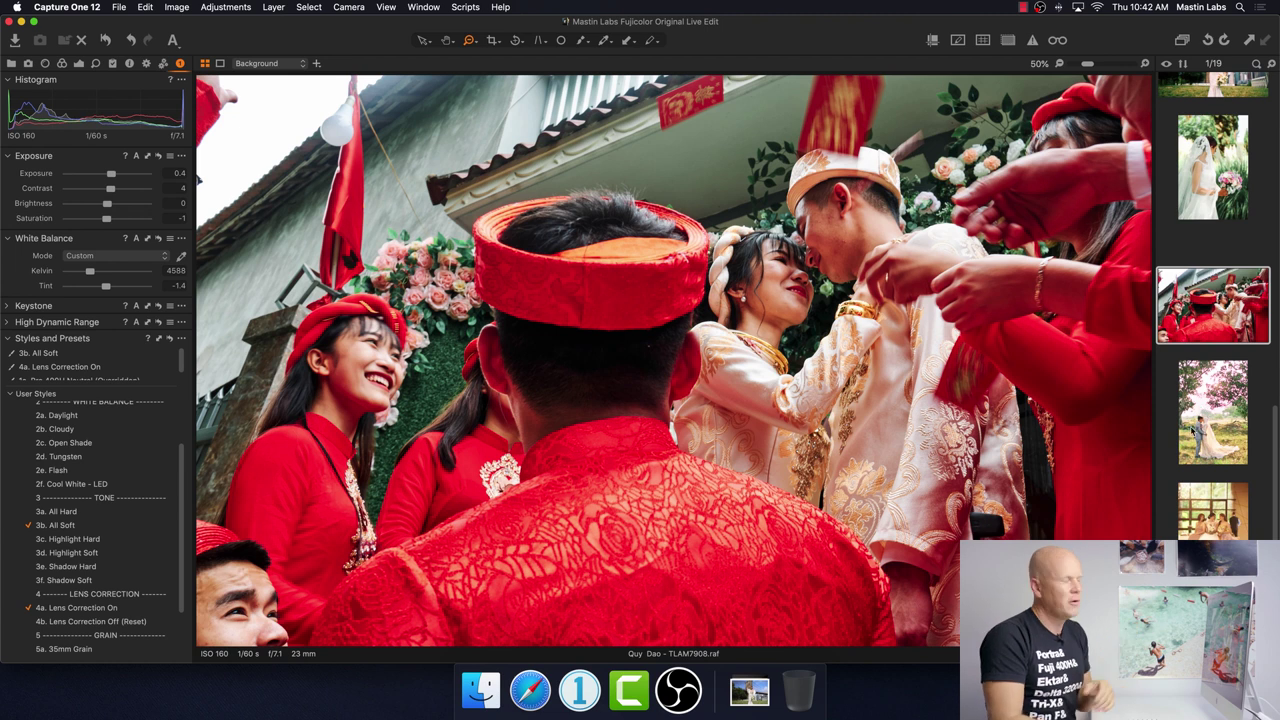
Compare the edited outdoor couple photo with the indoor bridesmaids photo and the bride and groom on the lawn.
left_click(1195, 430)
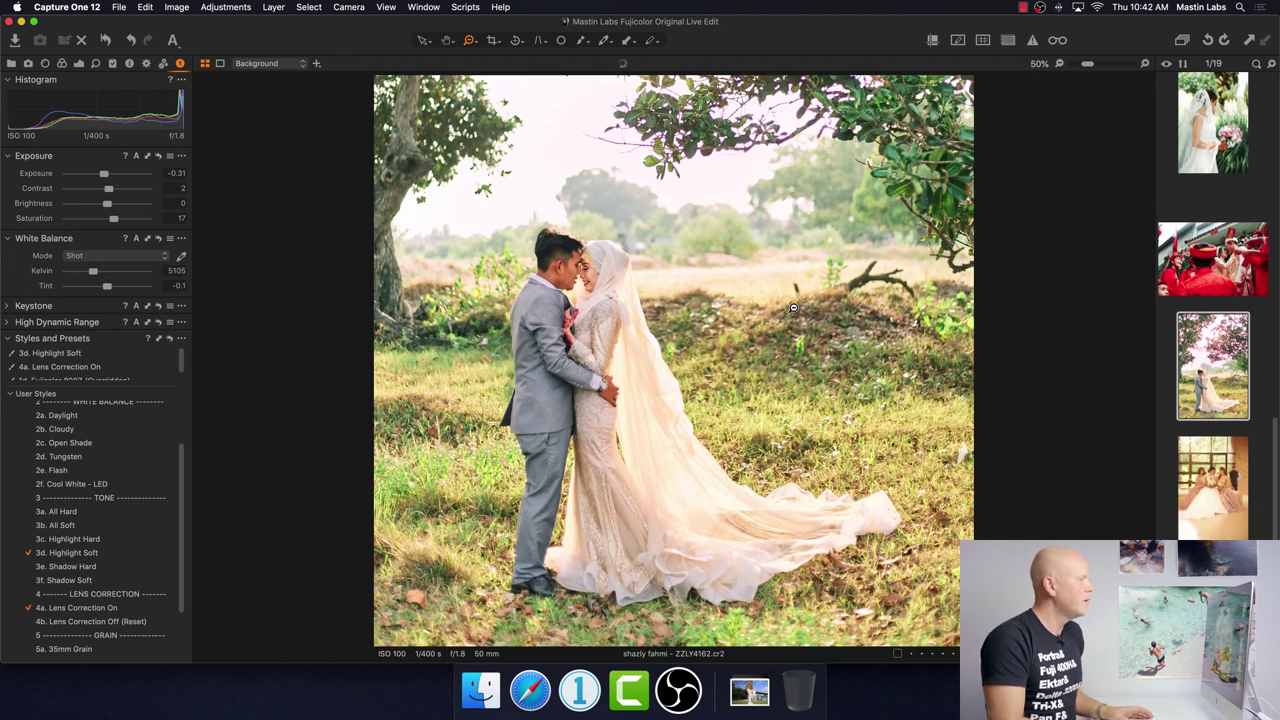
scroll(1230, 435, "down", 2)
scroll(1230, 435, "down", 2)
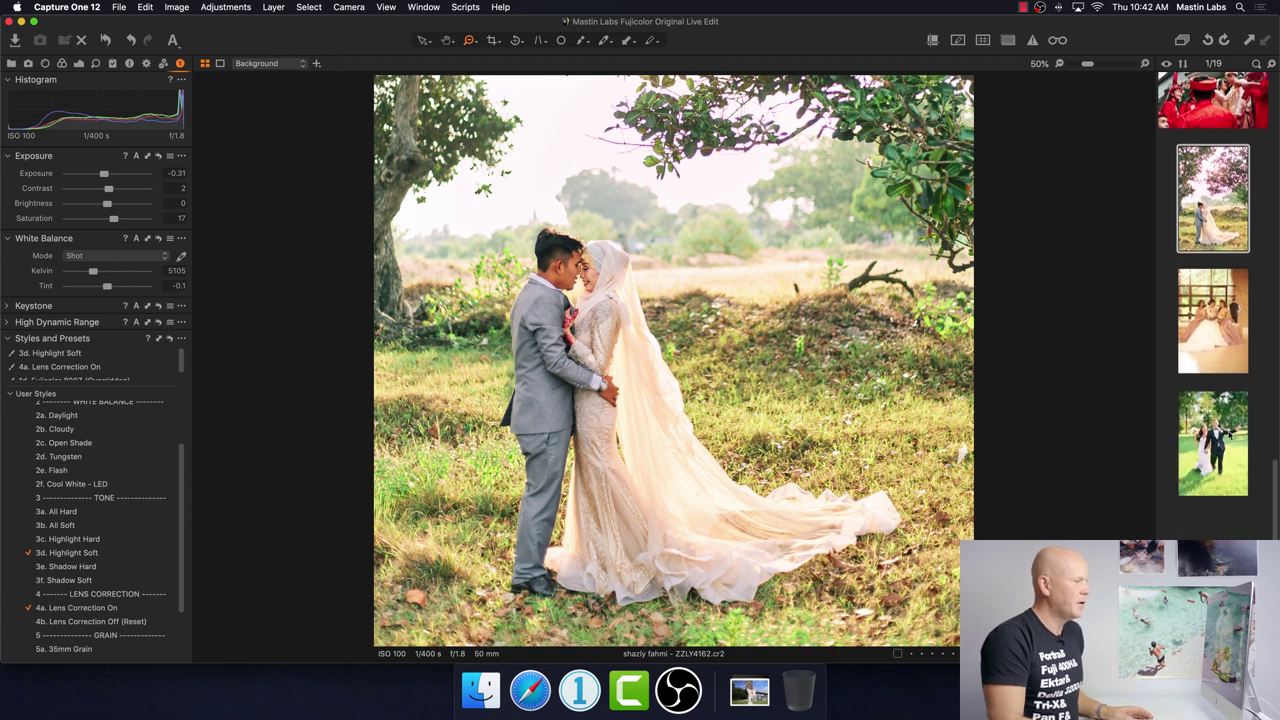
left_click(1223, 333)
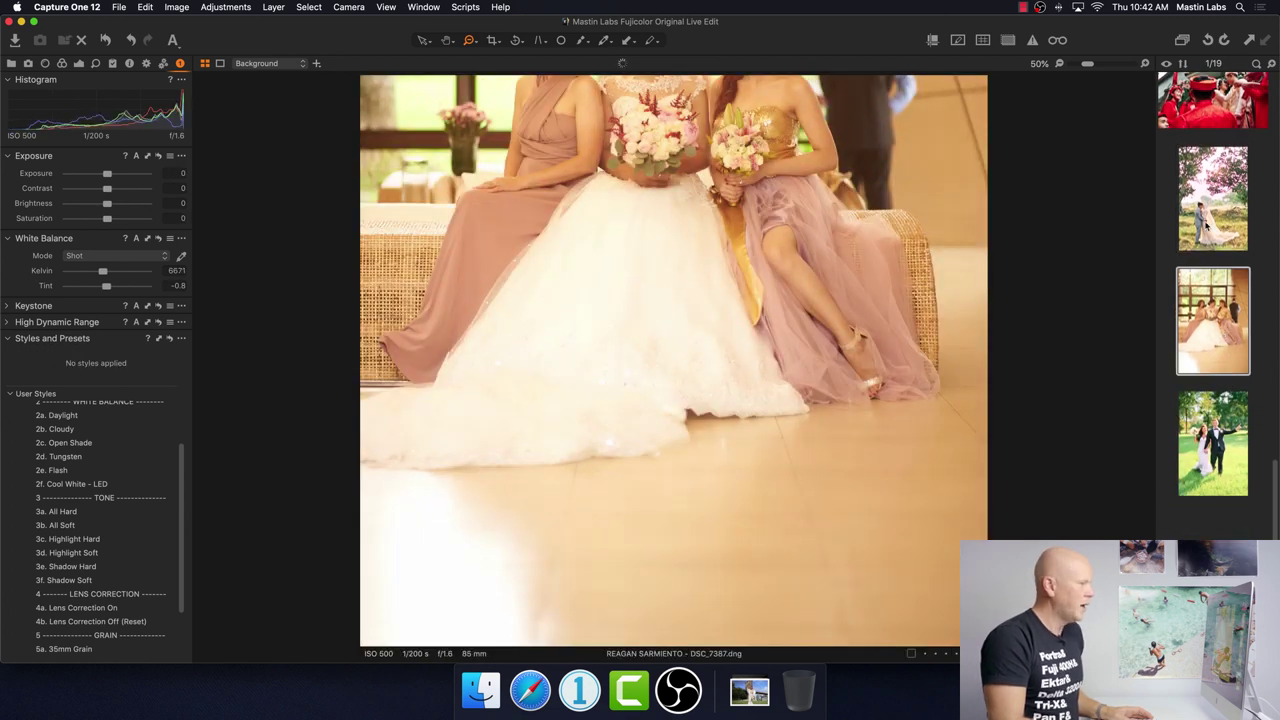
left_click(1204, 222)
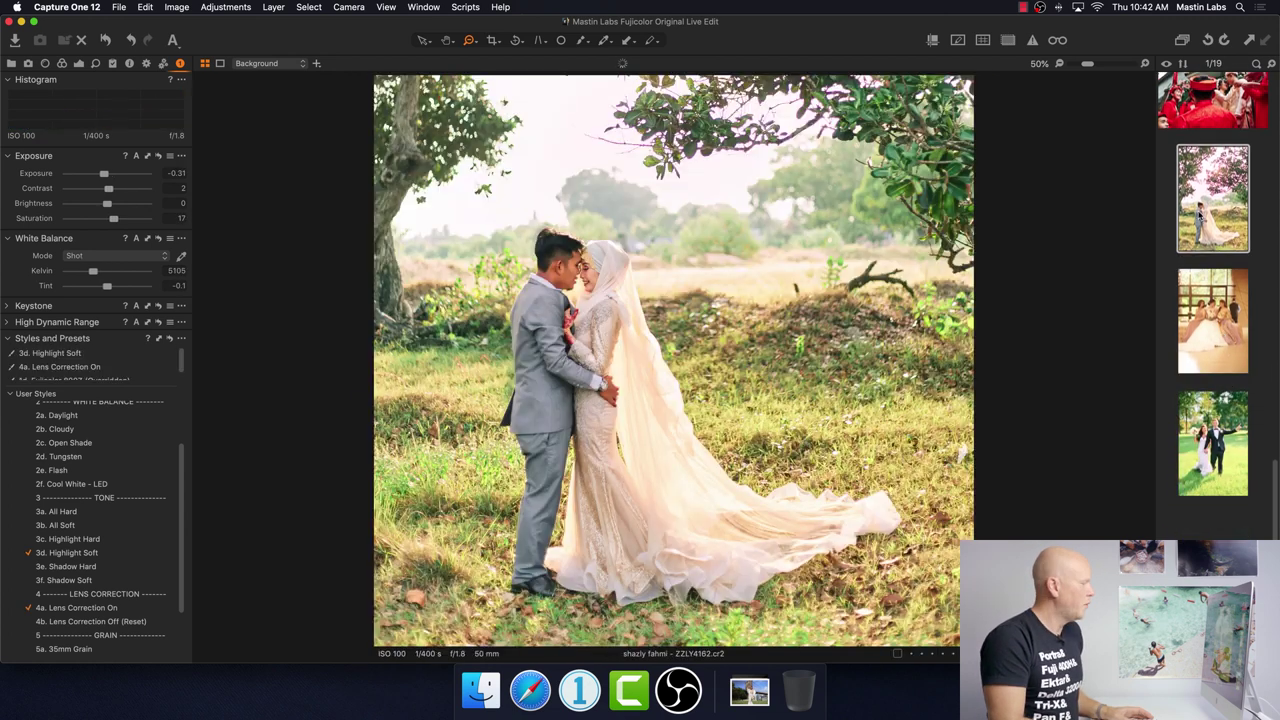
left_click(1221, 341)
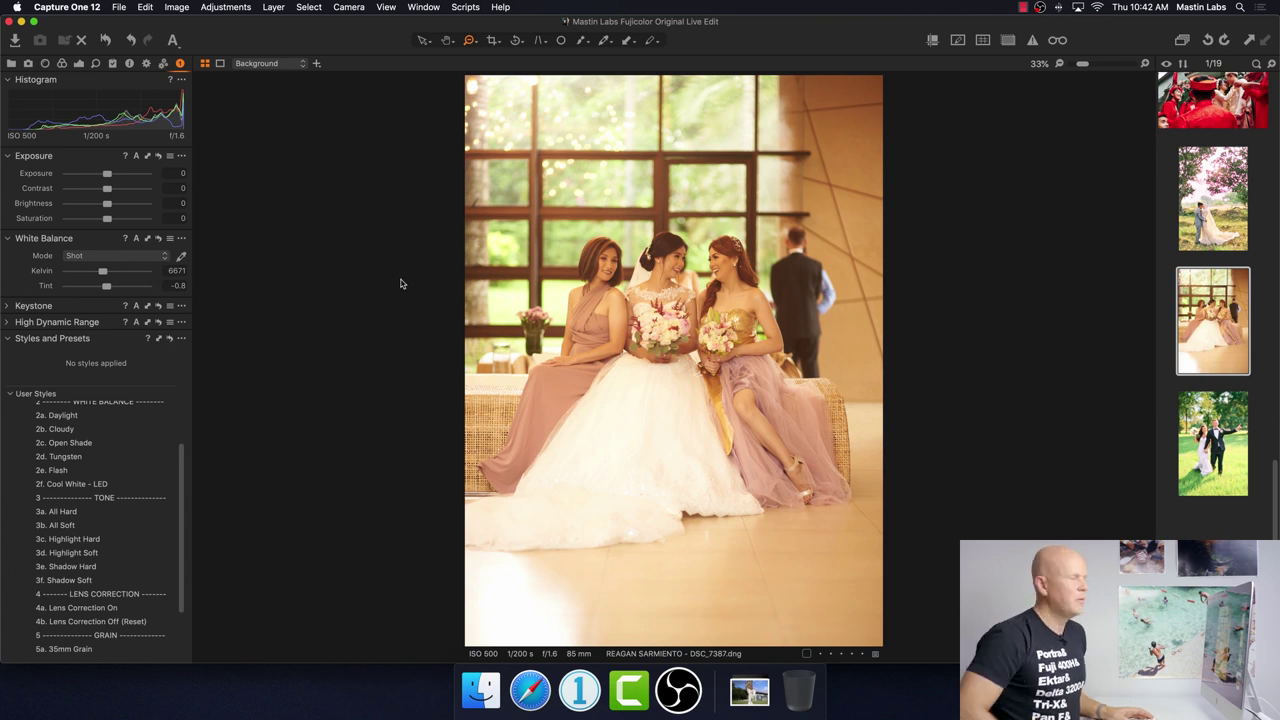
left_click(1228, 200)
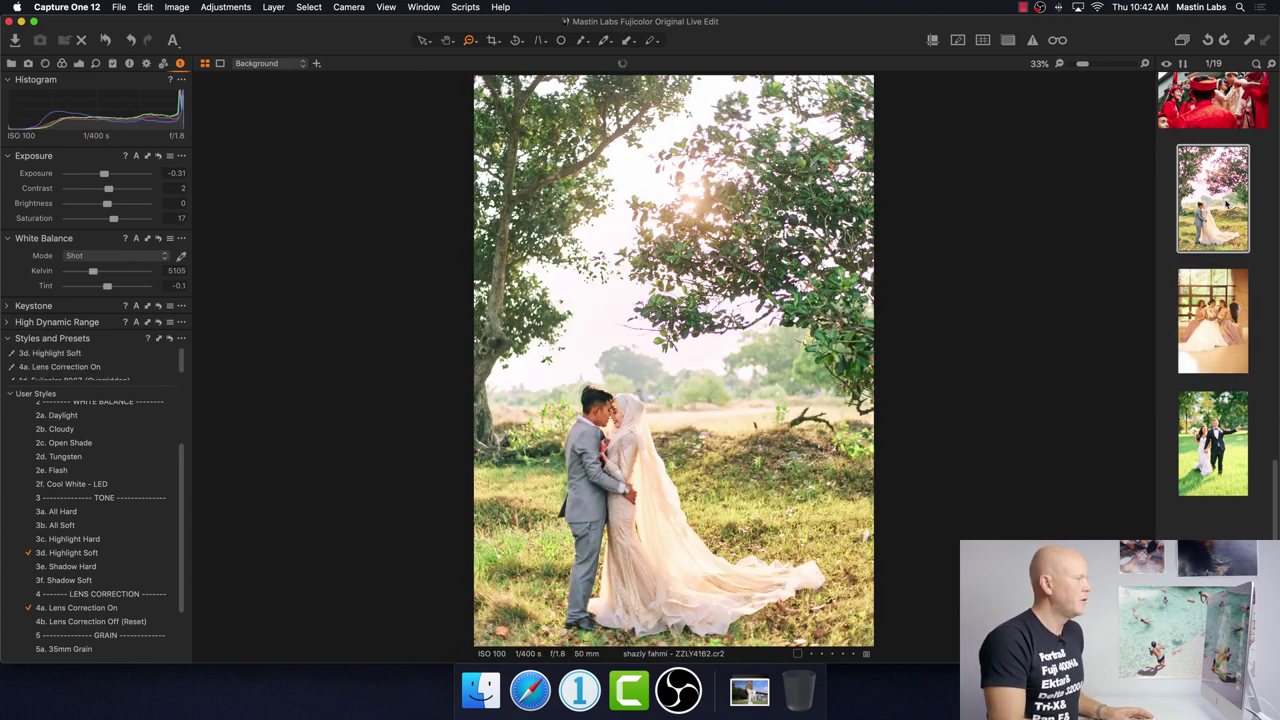
left_click(1206, 436)
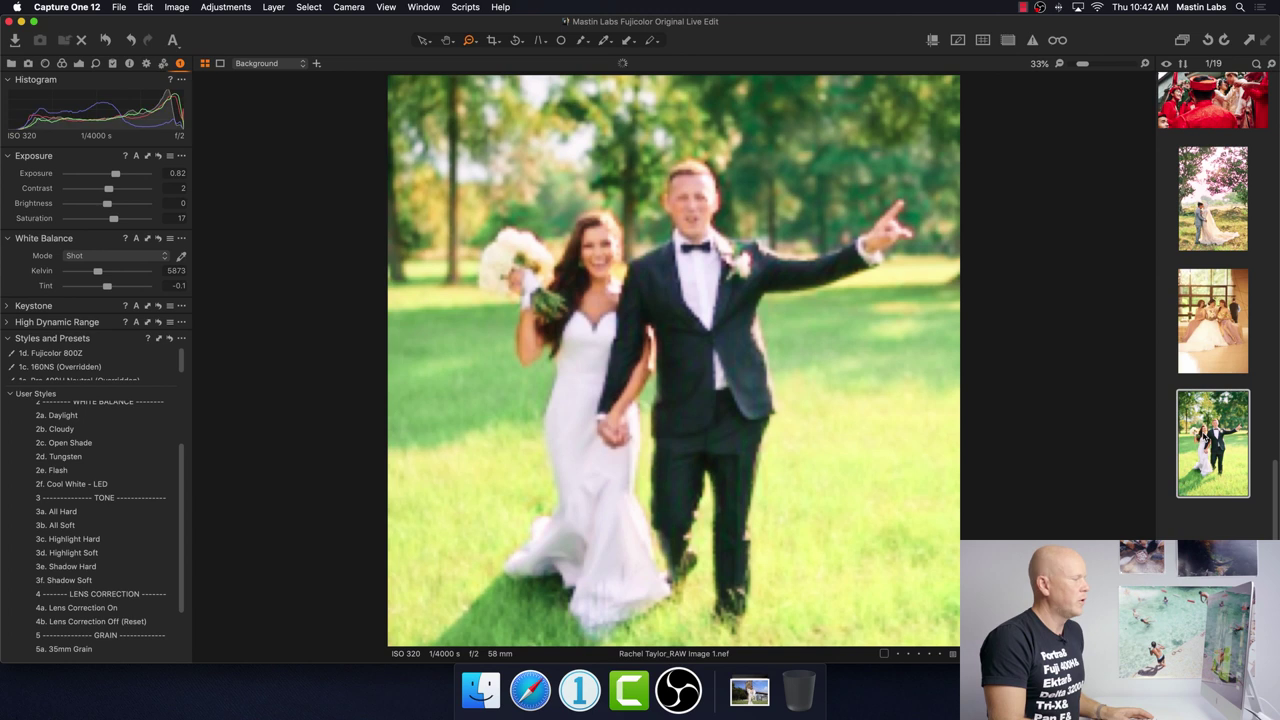
left_click(1227, 222)
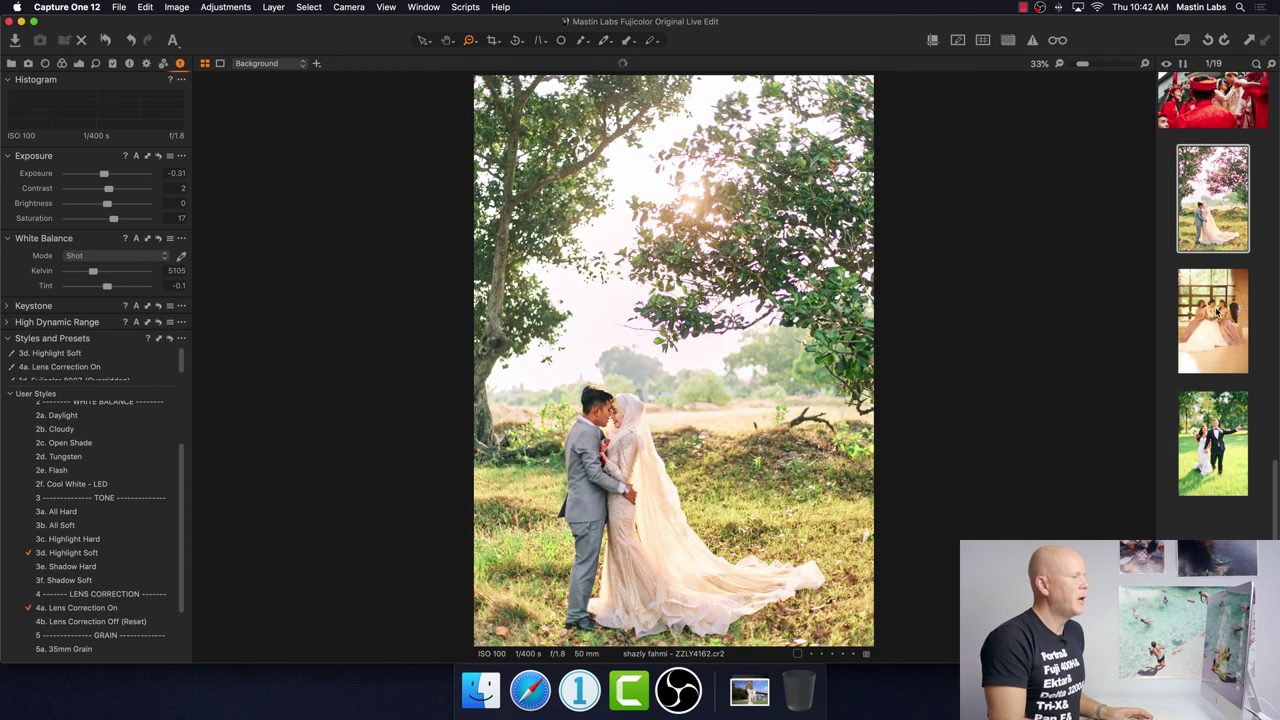
left_click(1219, 313)
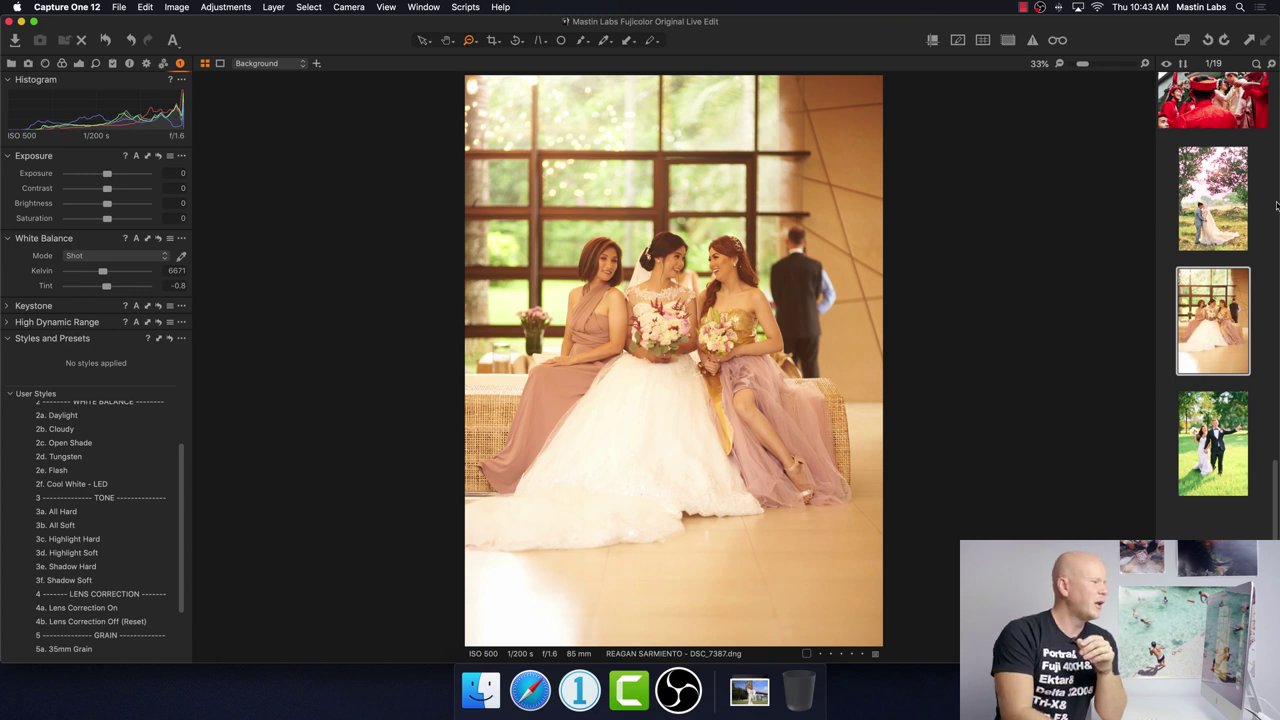
left_click(1198, 236)
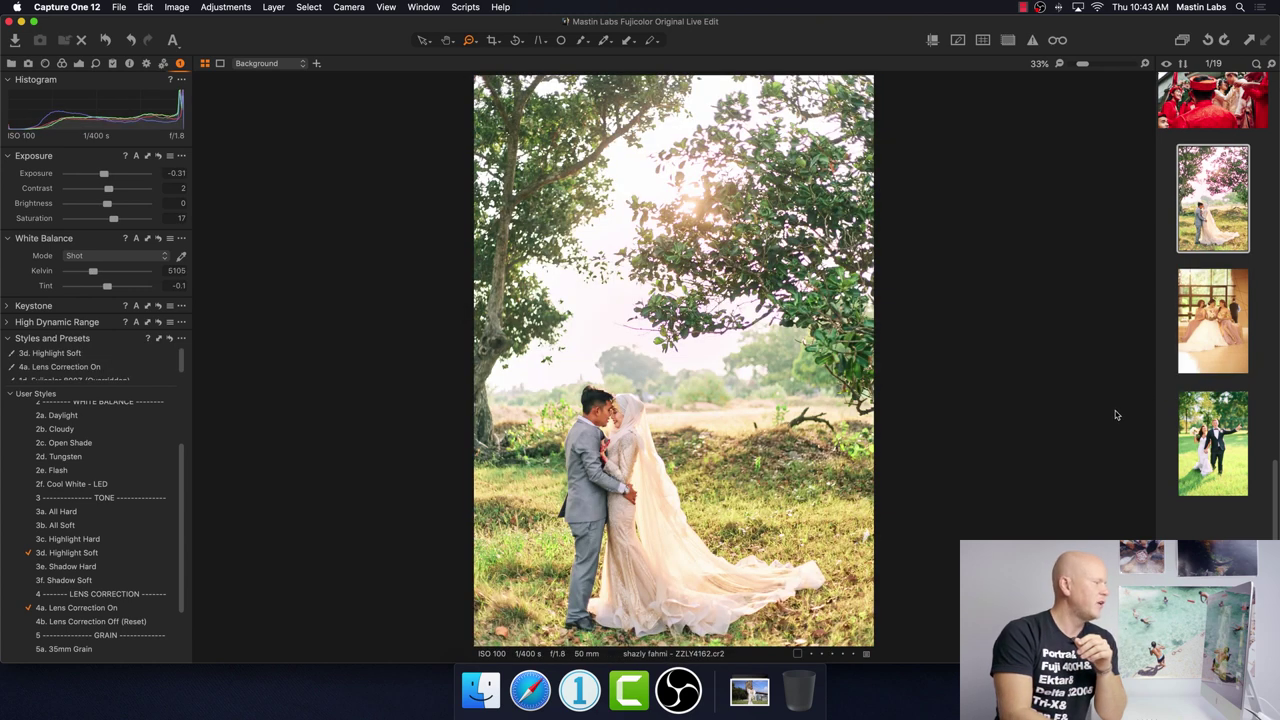
Apply the 1a. Pro 400H Neutral film style and 4a. Lens Correction On to the indoor bridesmaids photo.
left_click(1203, 340)
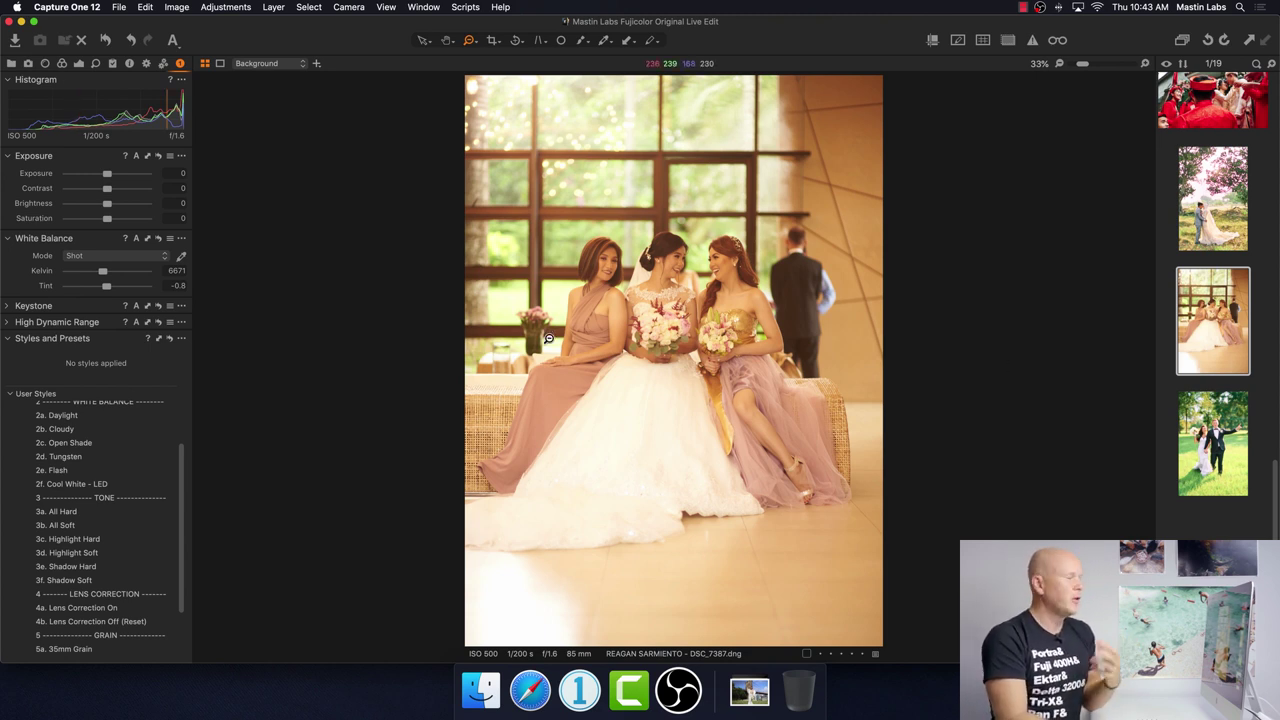
left_click_drag(183, 471, 180, 408)
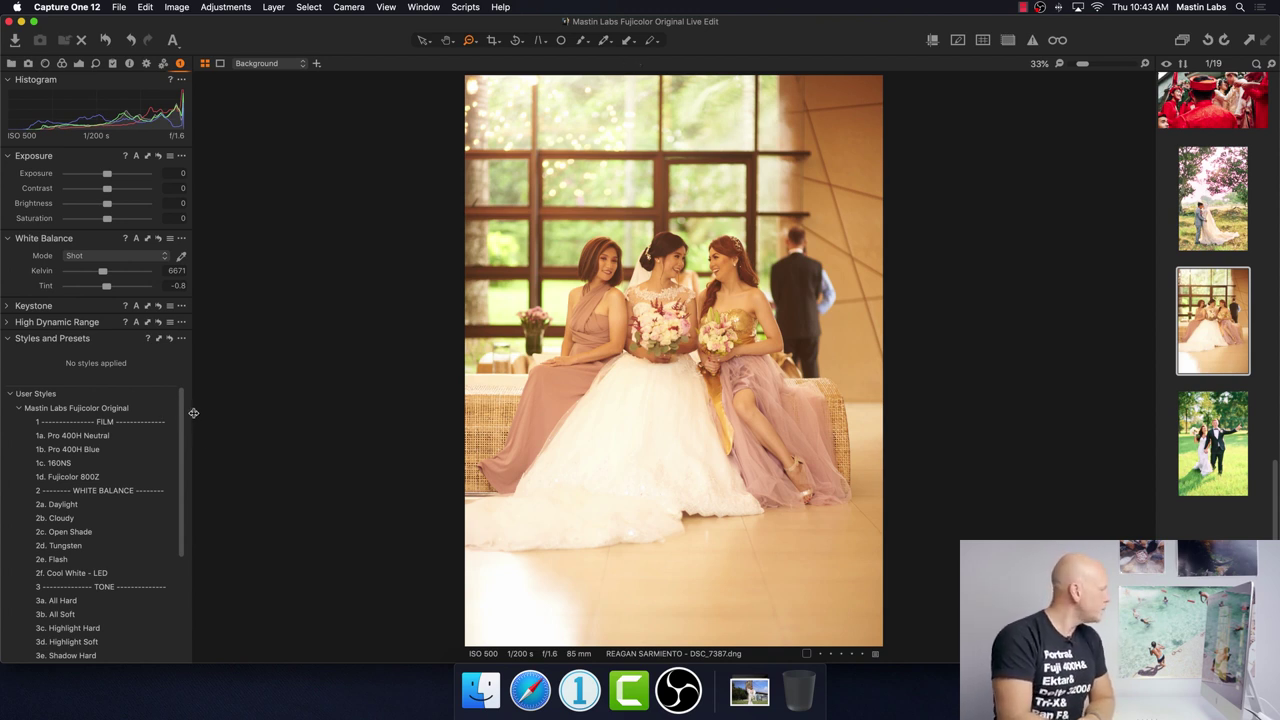
left_click(140, 442)
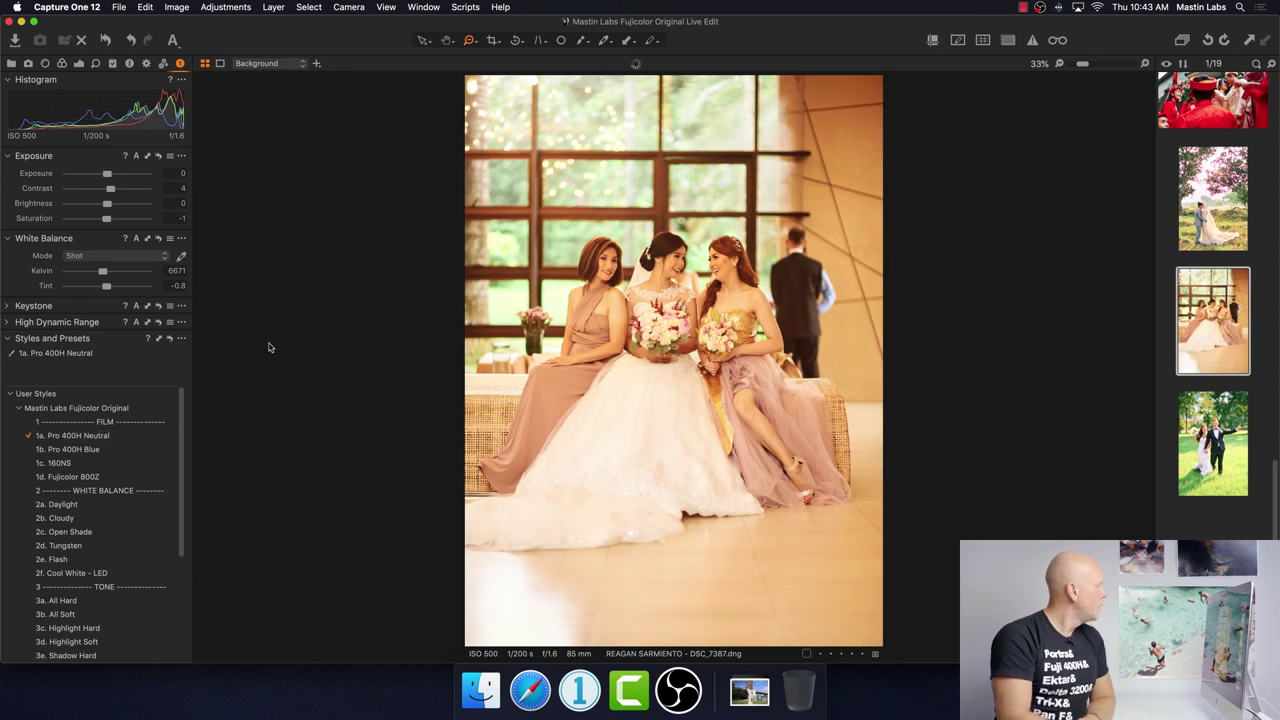
scroll(170, 490, "down", 5)
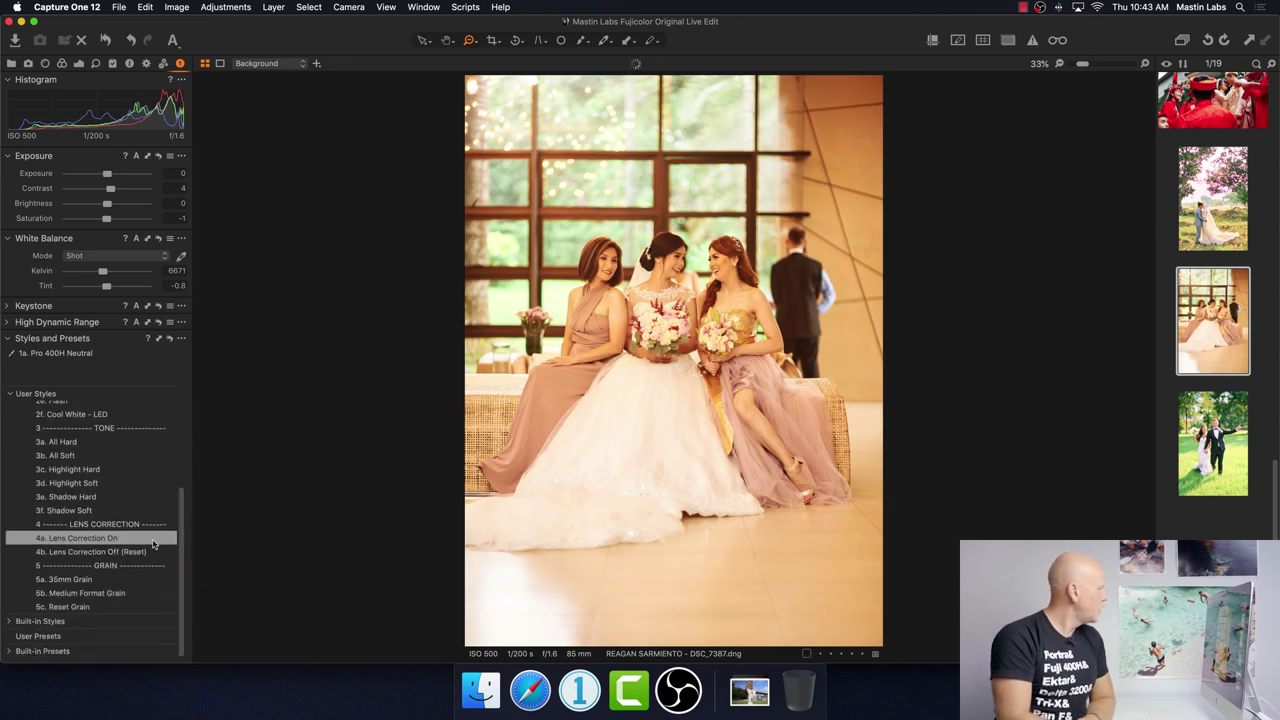
left_click(100, 538)
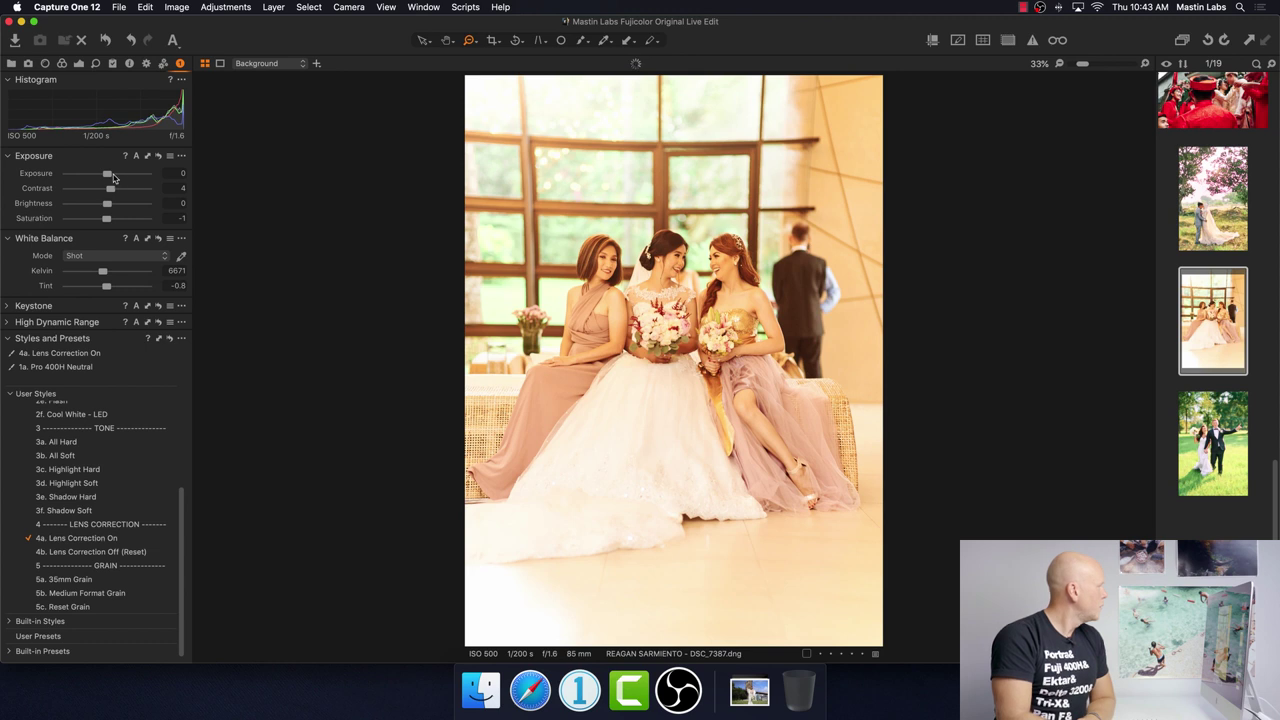
Set the bridesmaids photo's exposure to -0.07 and cool its white balance to 4886 Kelvin.
left_click_drag(109, 178, 108, 178)
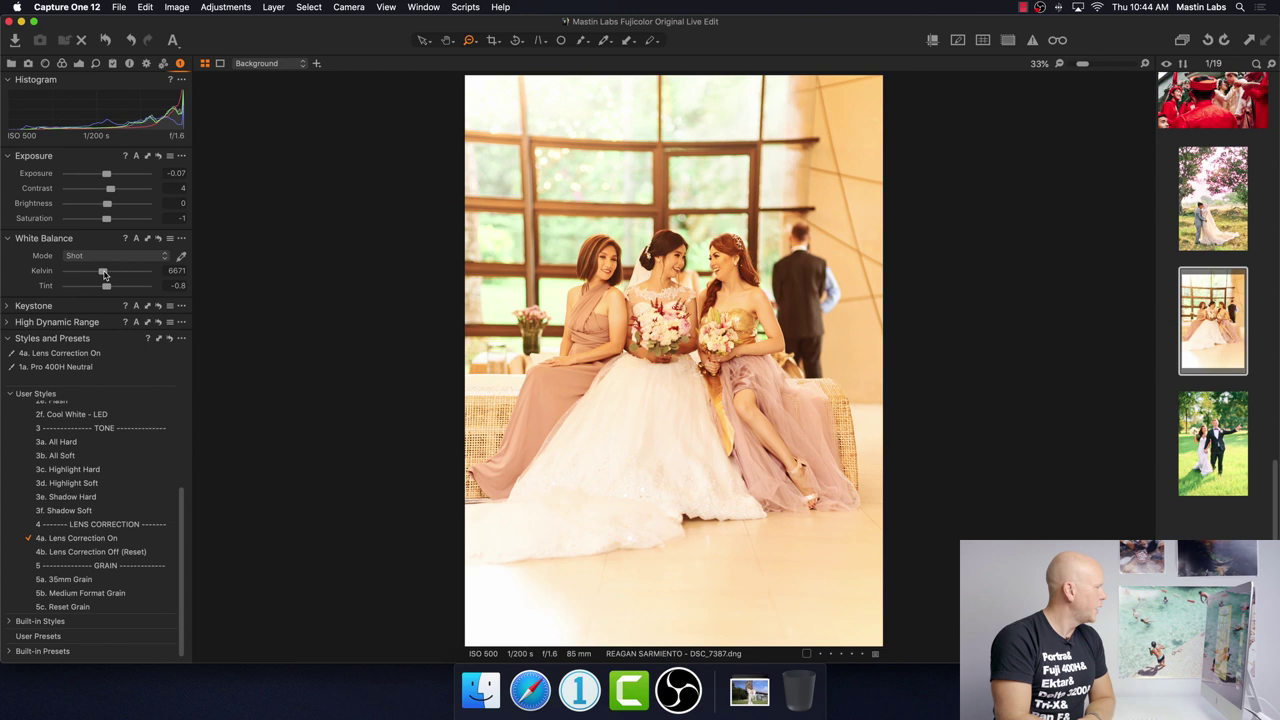
left_click_drag(105, 274, 99, 274)
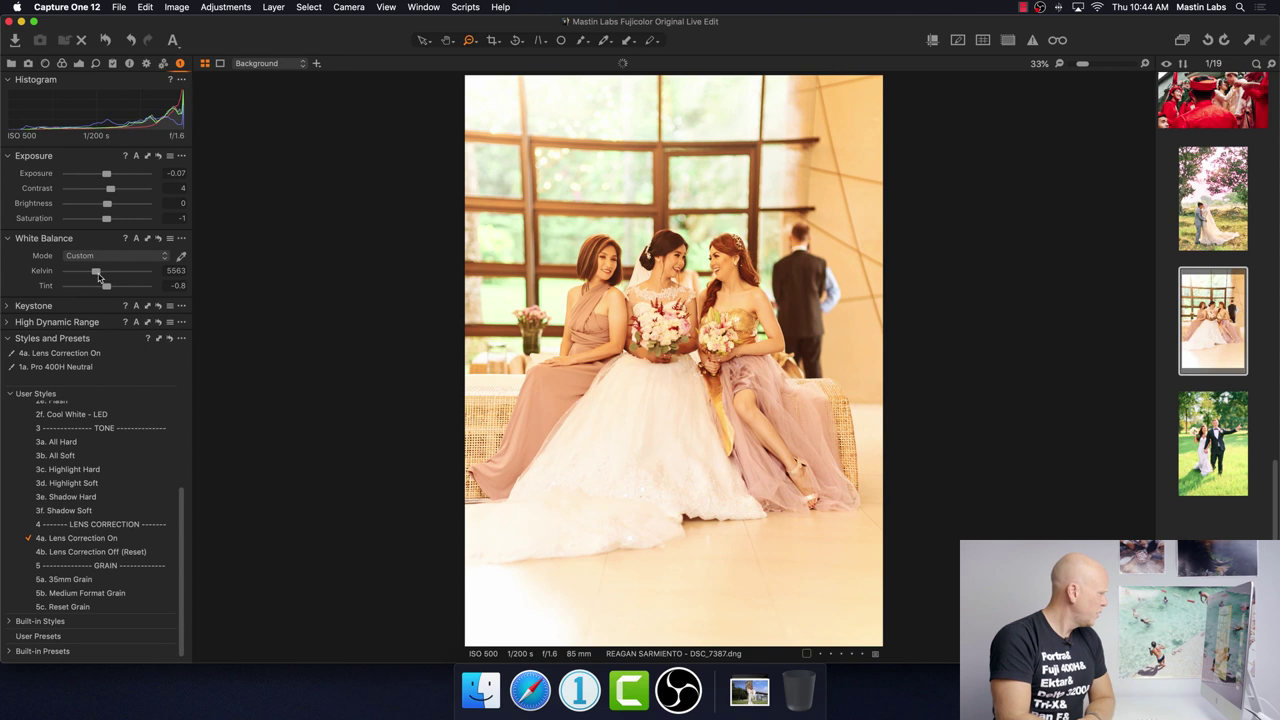
left_click_drag(97, 278, 95, 276)
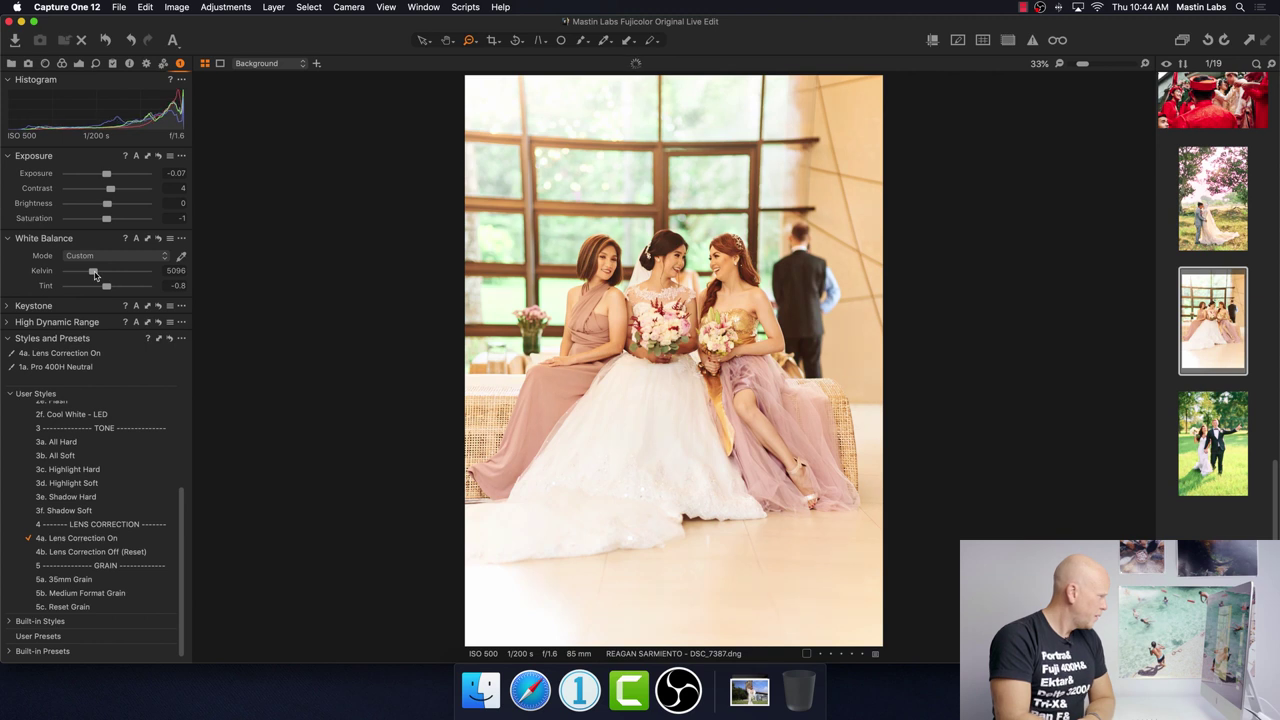
left_click_drag(95, 276, 93, 276)
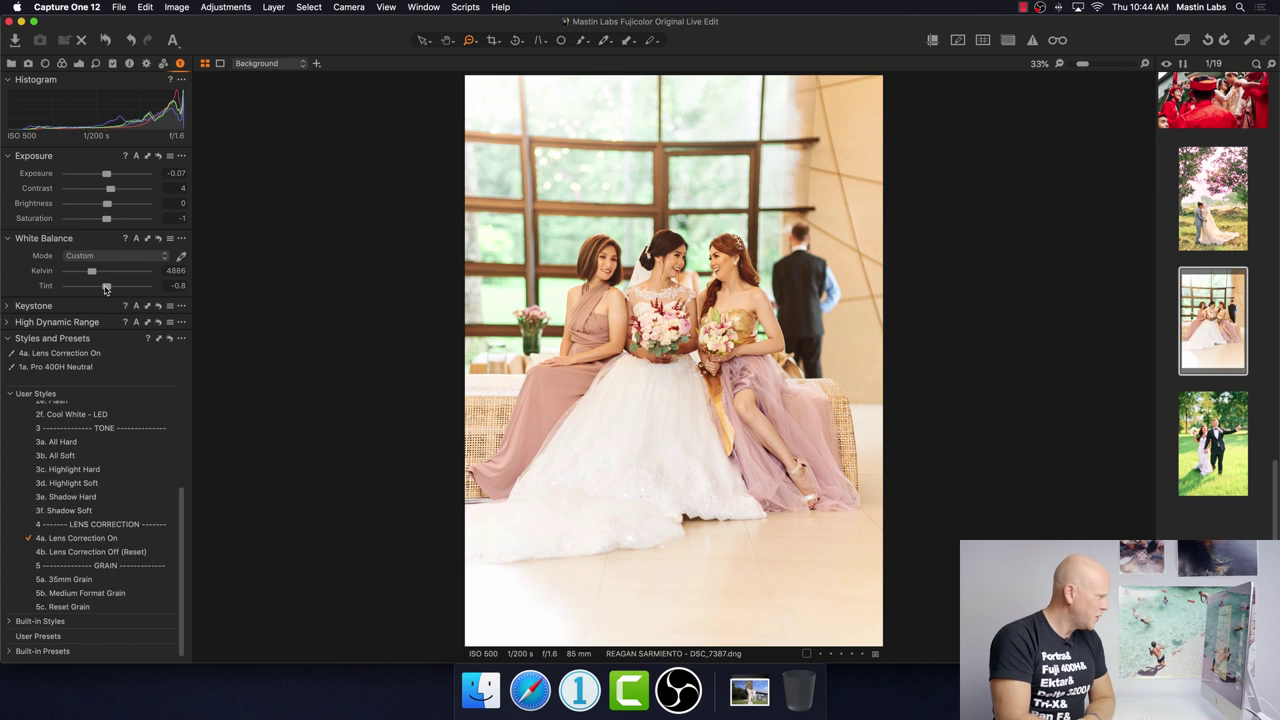
Examine the bride's and bridesmaids' skin tones at 100% and return to the whole-photo view.
left_click(470, 40)
left_click(490, 60)
left_click(682, 273)
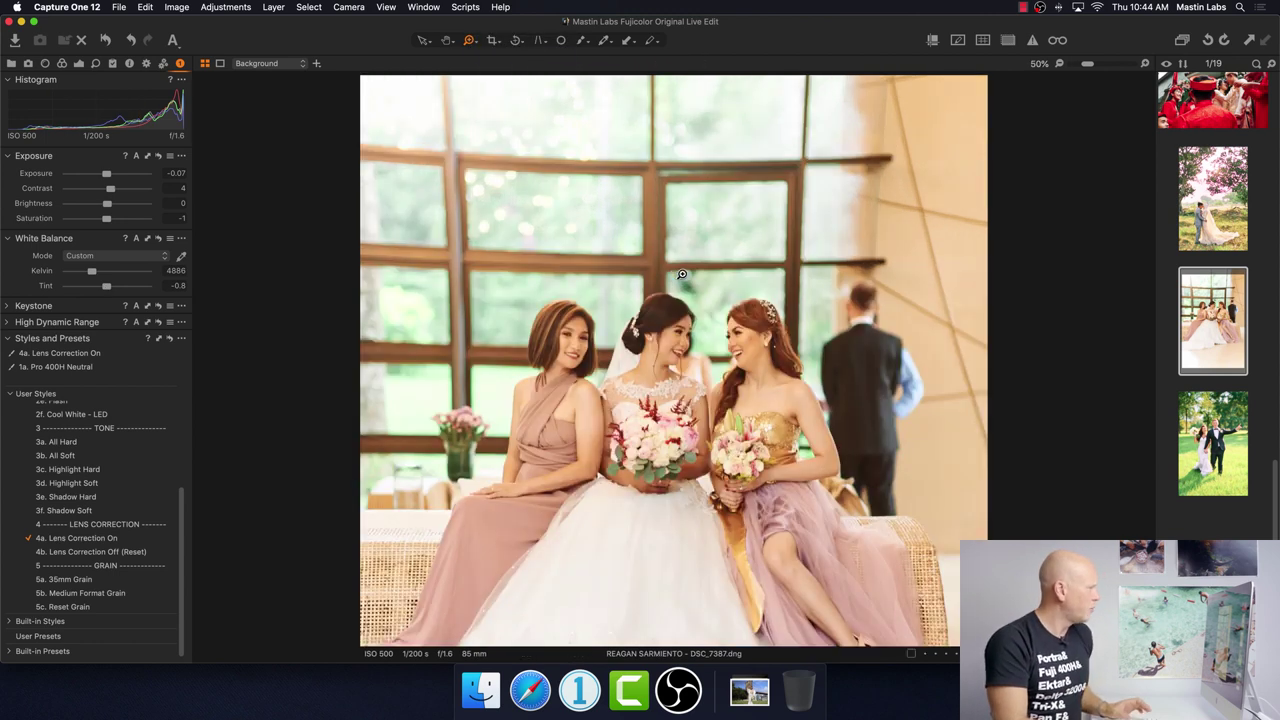
left_click(680, 345)
left_click(680, 383)
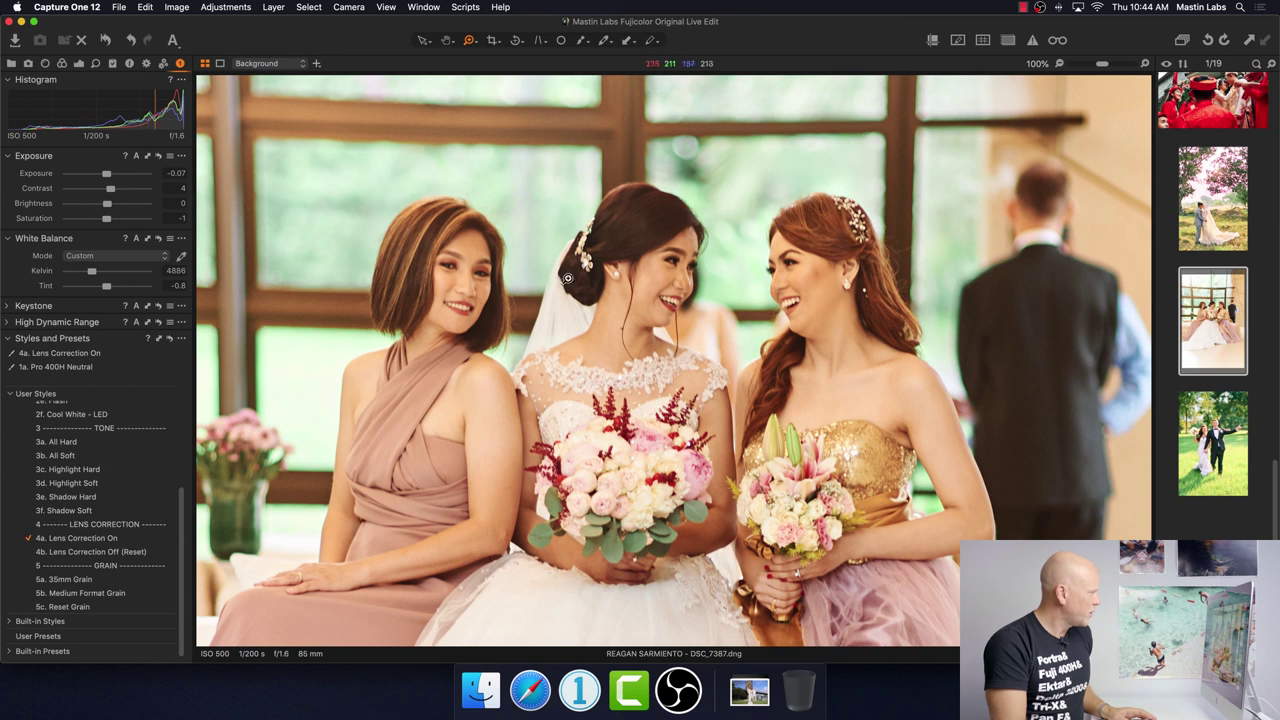
left_click(470, 40)
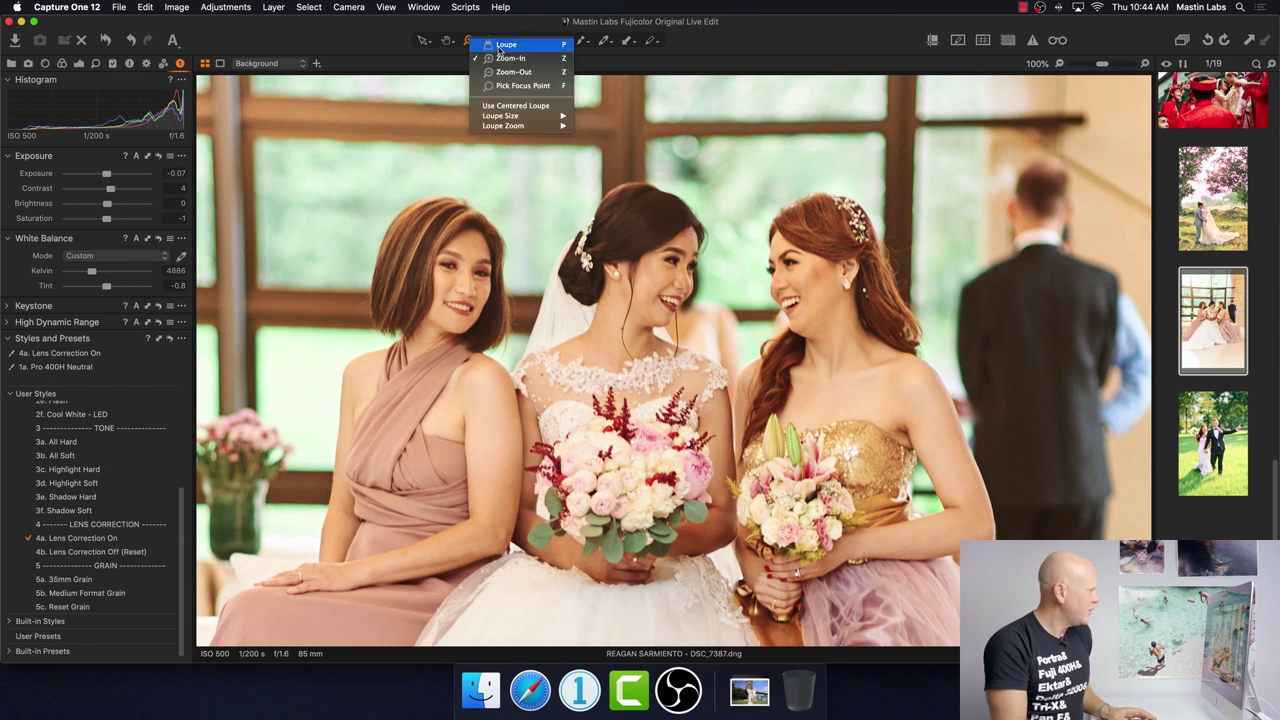
left_click(510, 72)
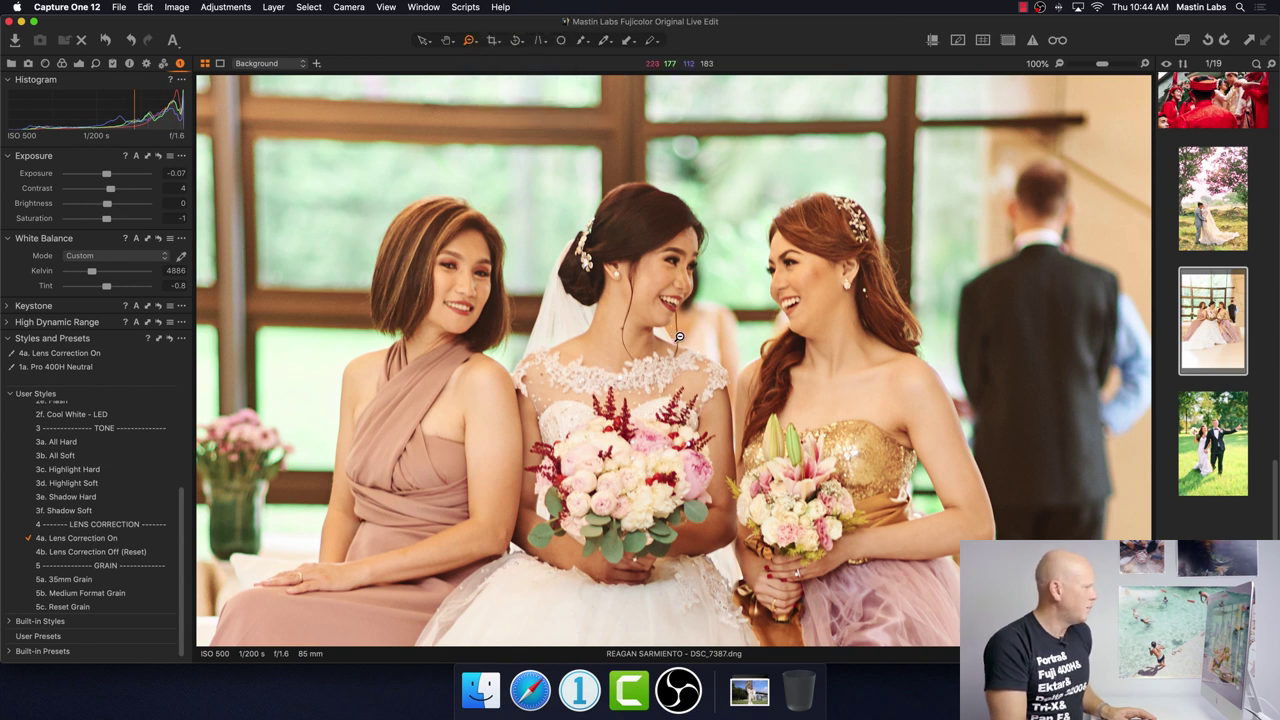
left_click(679, 337)
left_click(662, 344)
left_click(662, 362)
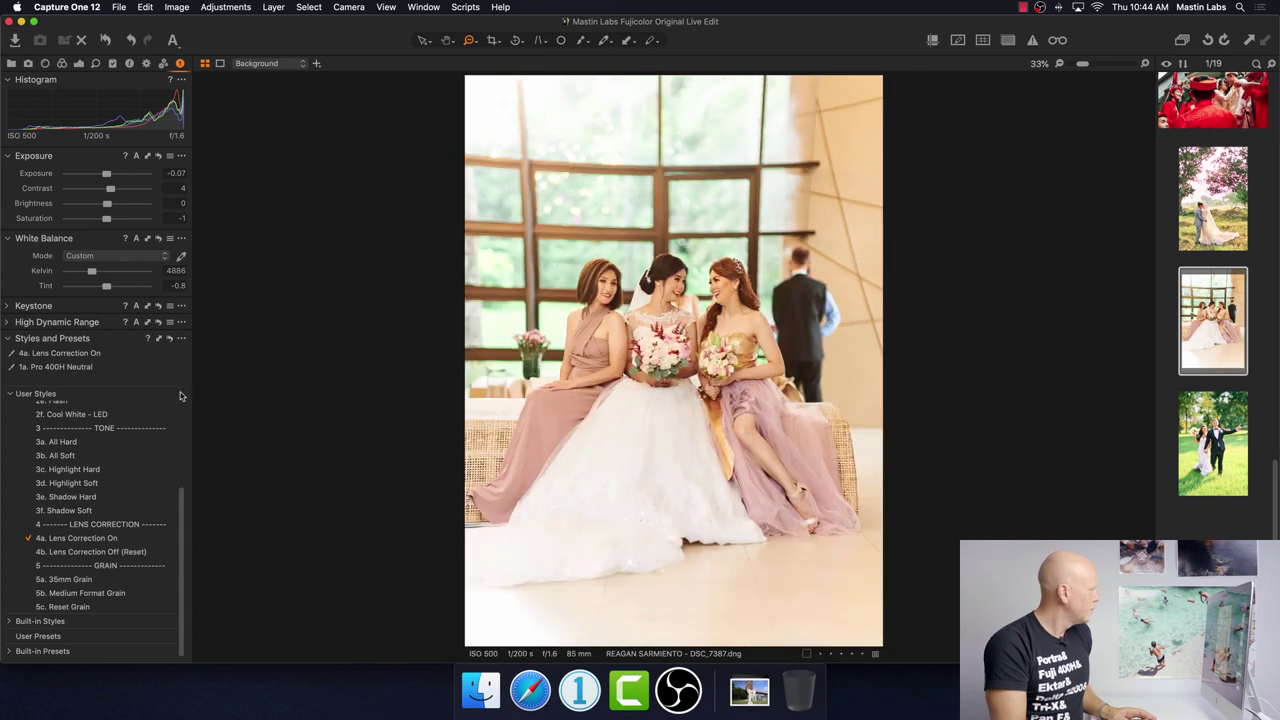
Set the bridesmaids photo's white balance to 4663 Kelvin with tint -2.3 and apply the 3a. All Hard tone style.
left_click_drag(107, 288, 87, 275)
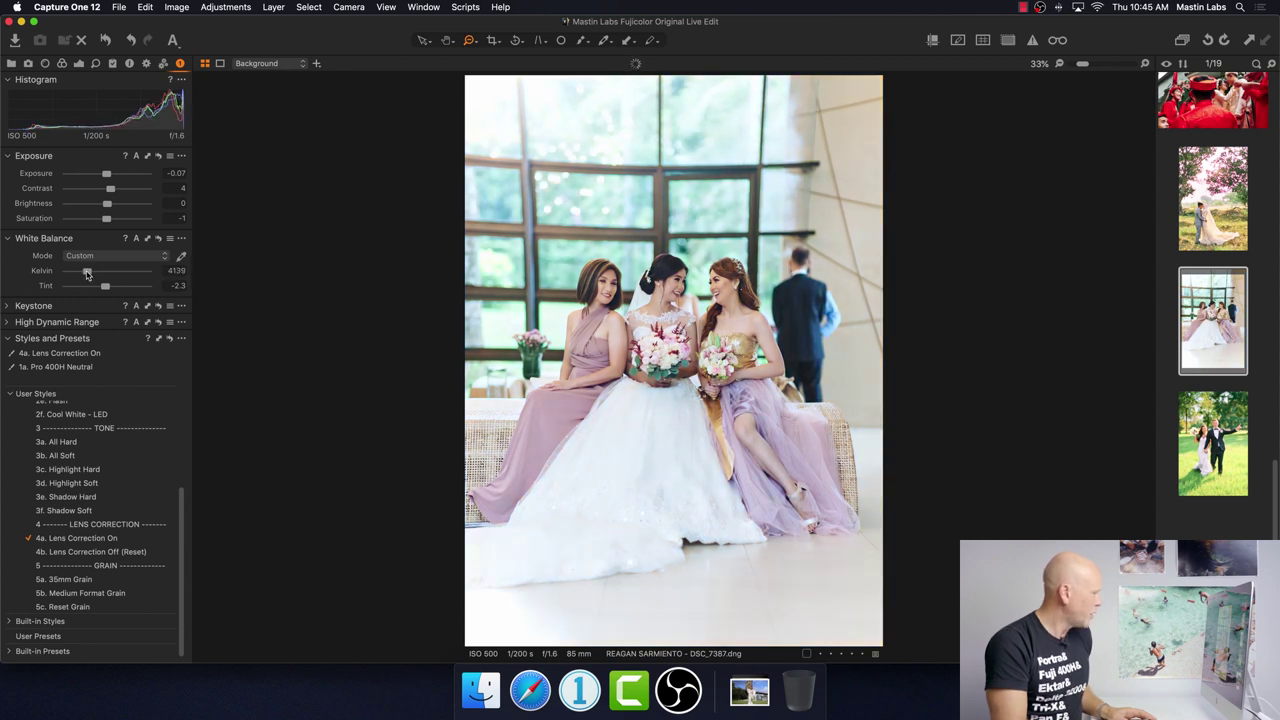
left_click_drag(87, 274, 88, 275)
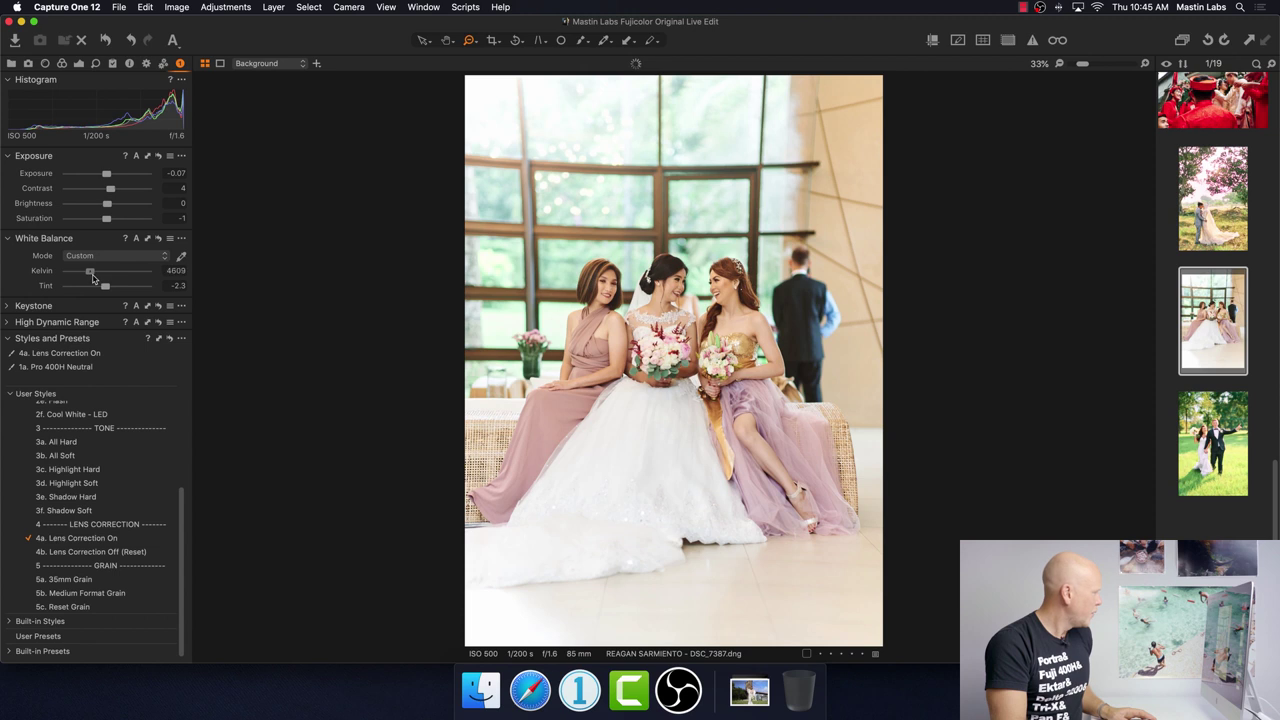
left_click_drag(93, 278, 94, 278)
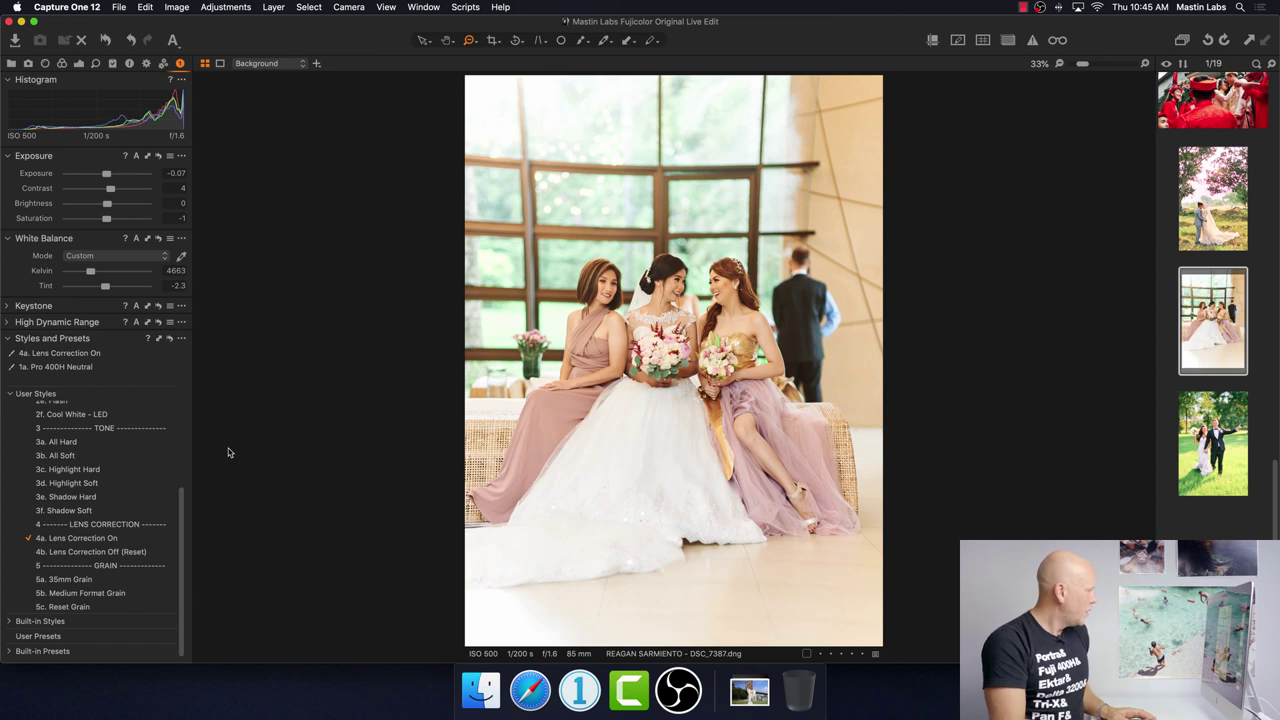
left_click(128, 443)
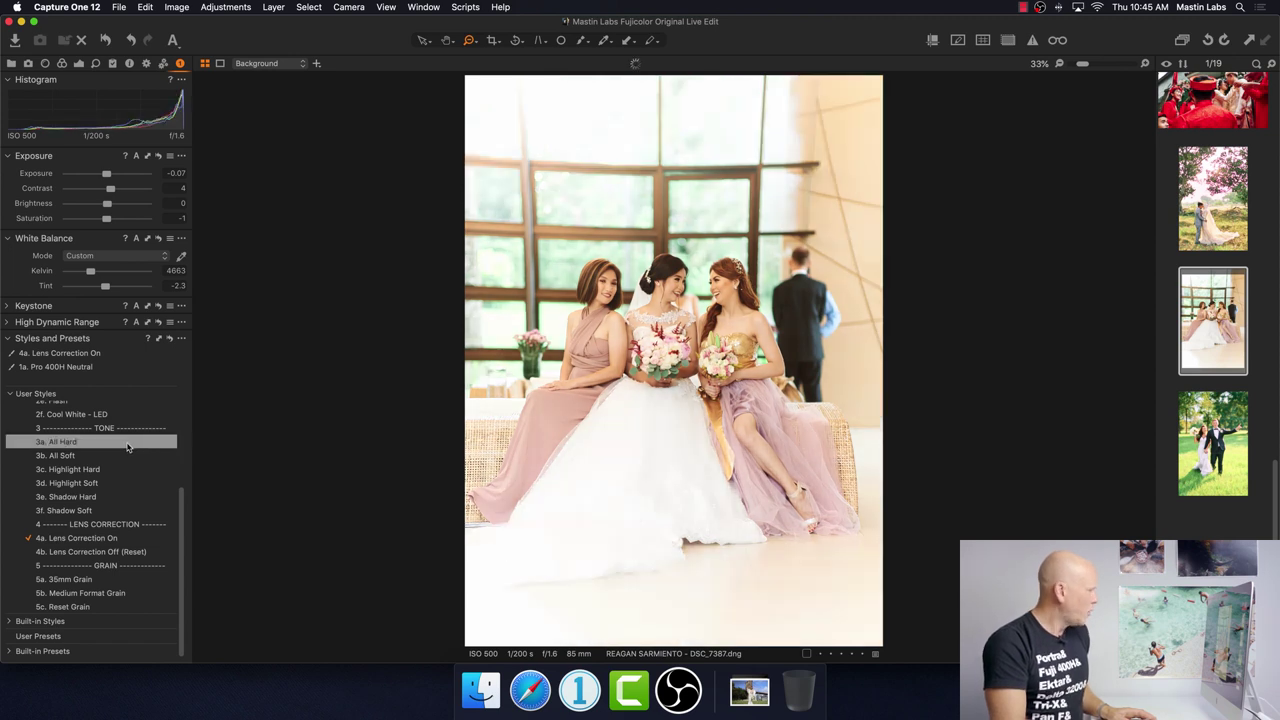
left_click(136, 443)
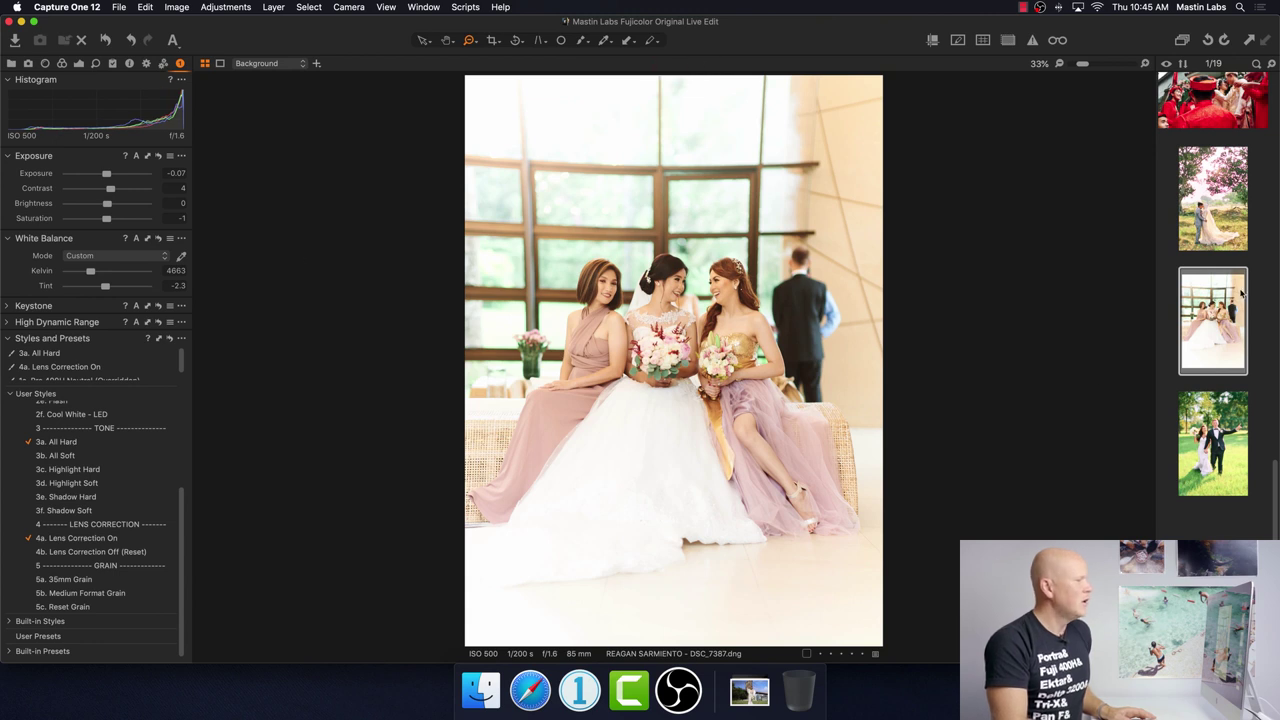
Compare the edited bridesmaids photo with the outdoor couple photo and with its own version without adjustments.
left_click(1218, 218)
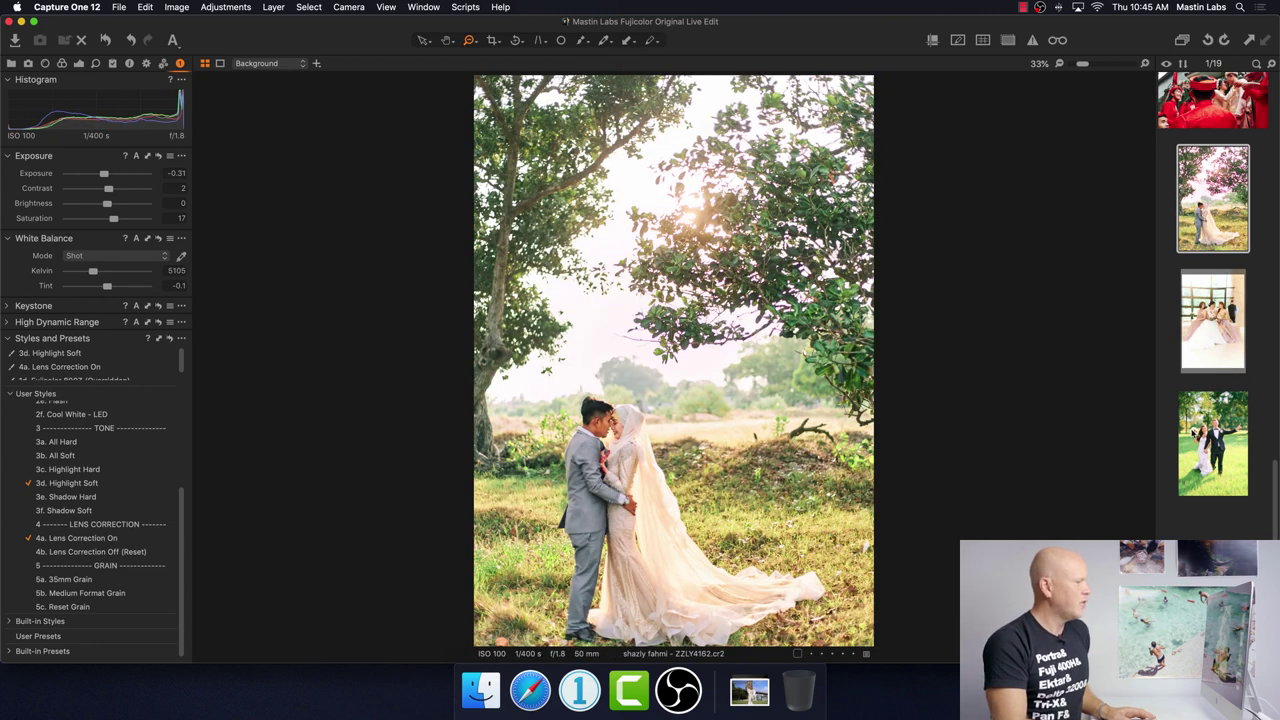
left_click(1197, 432)
left_click(1213, 337)
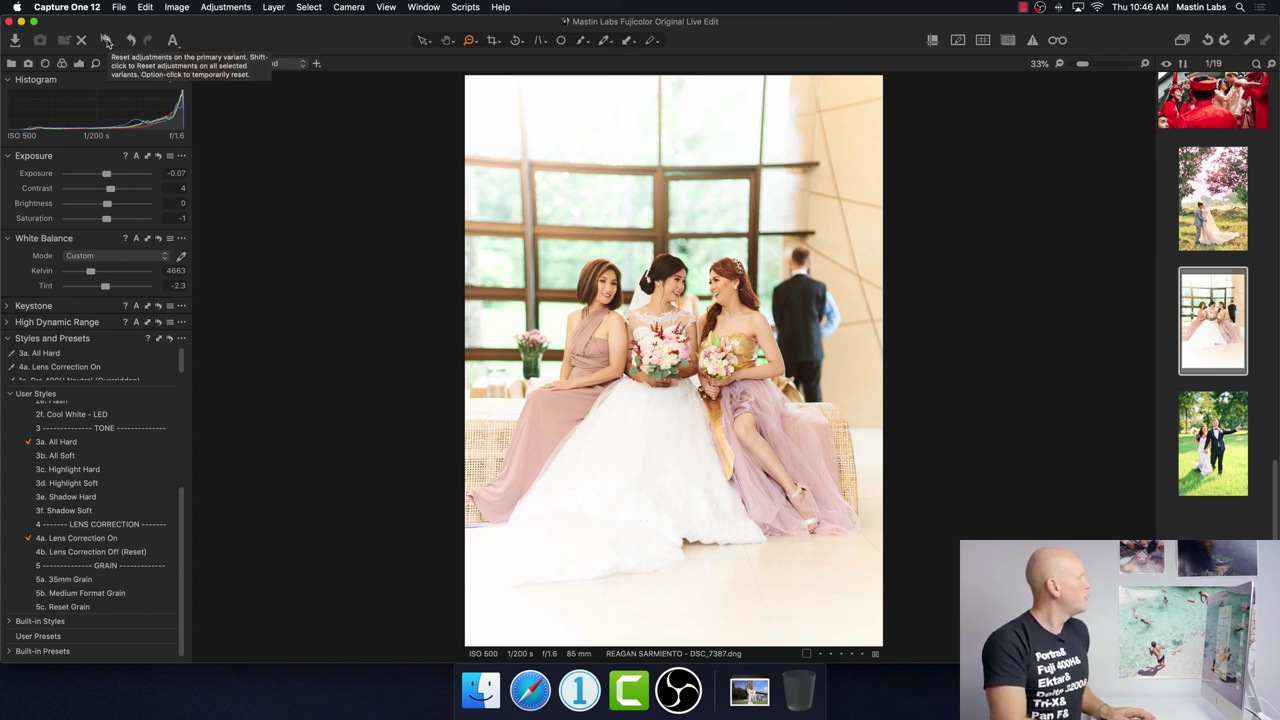
left_click(107, 41)
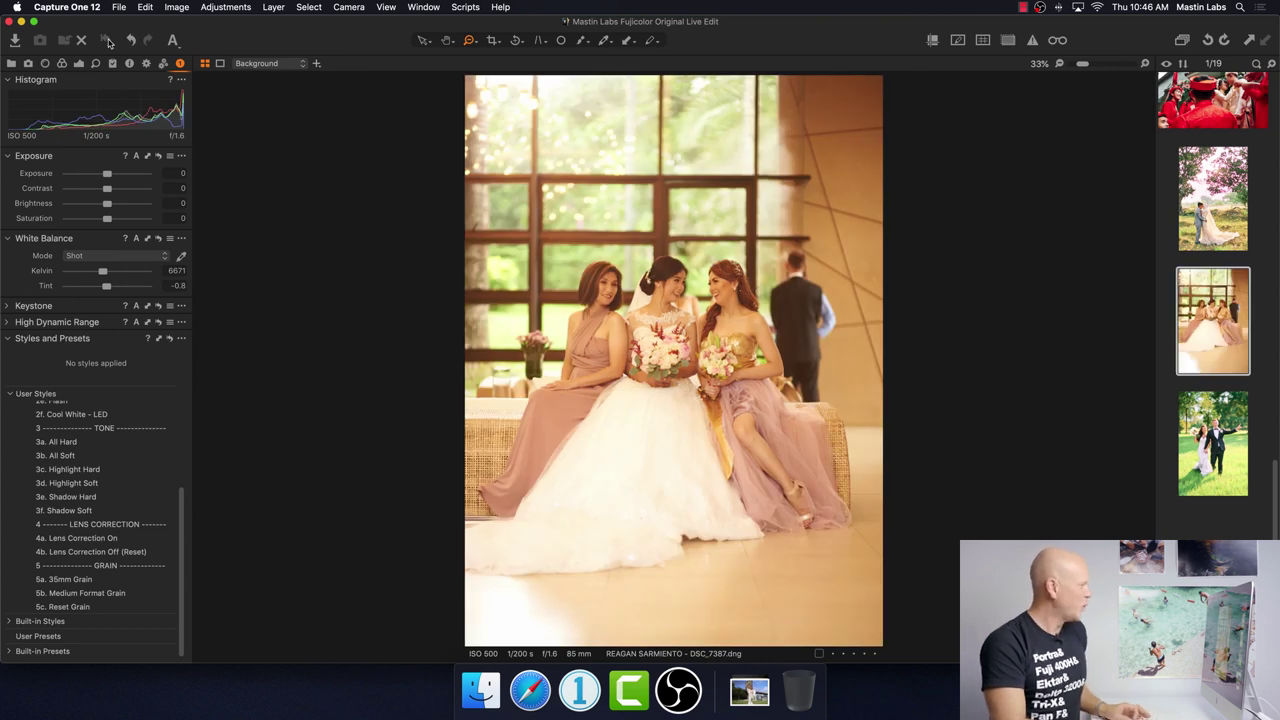
key("super+z")
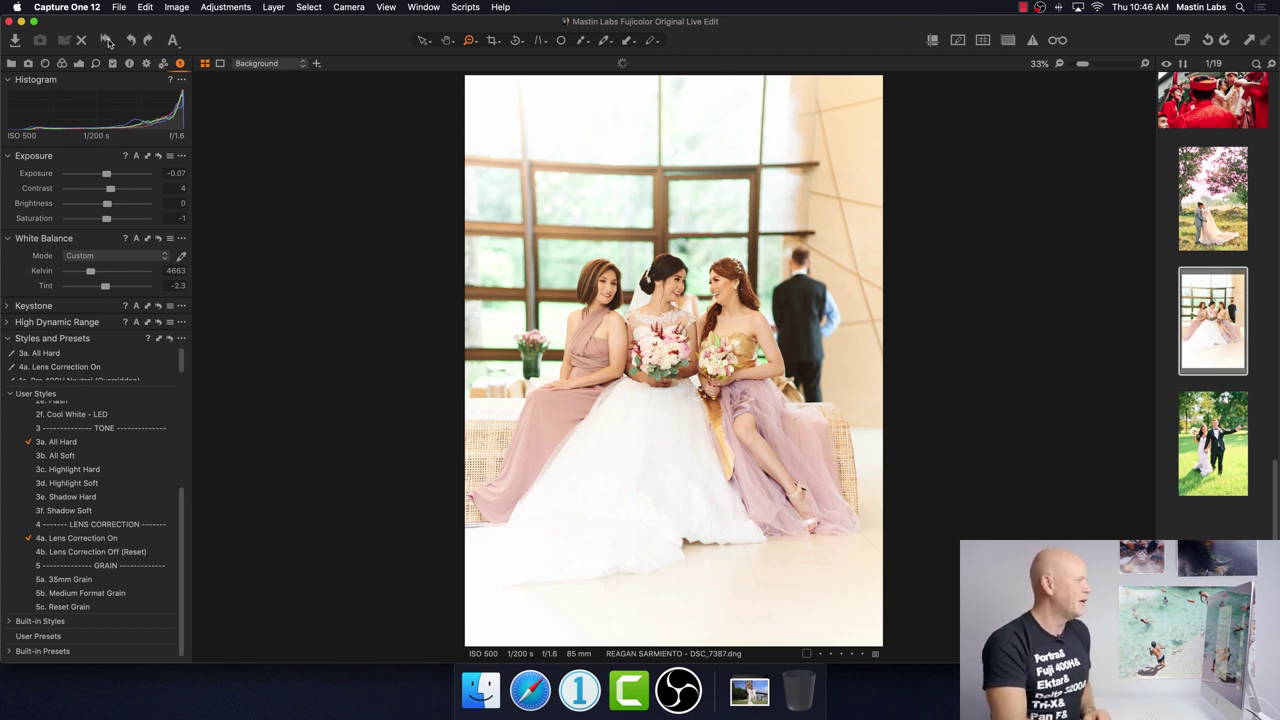
Open the photo of the bride embracing the brown horse.
scroll(1201, 369, "down", 3)
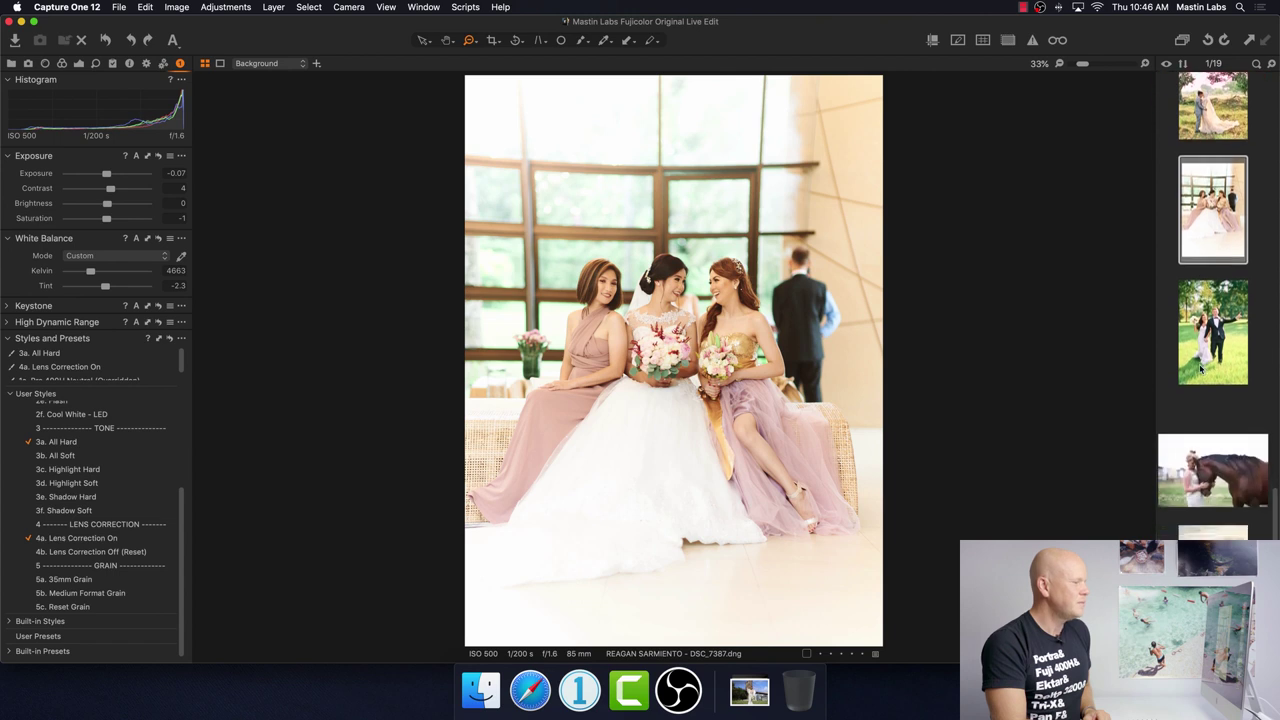
scroll(1202, 370, "down", 3)
left_click(1208, 375)
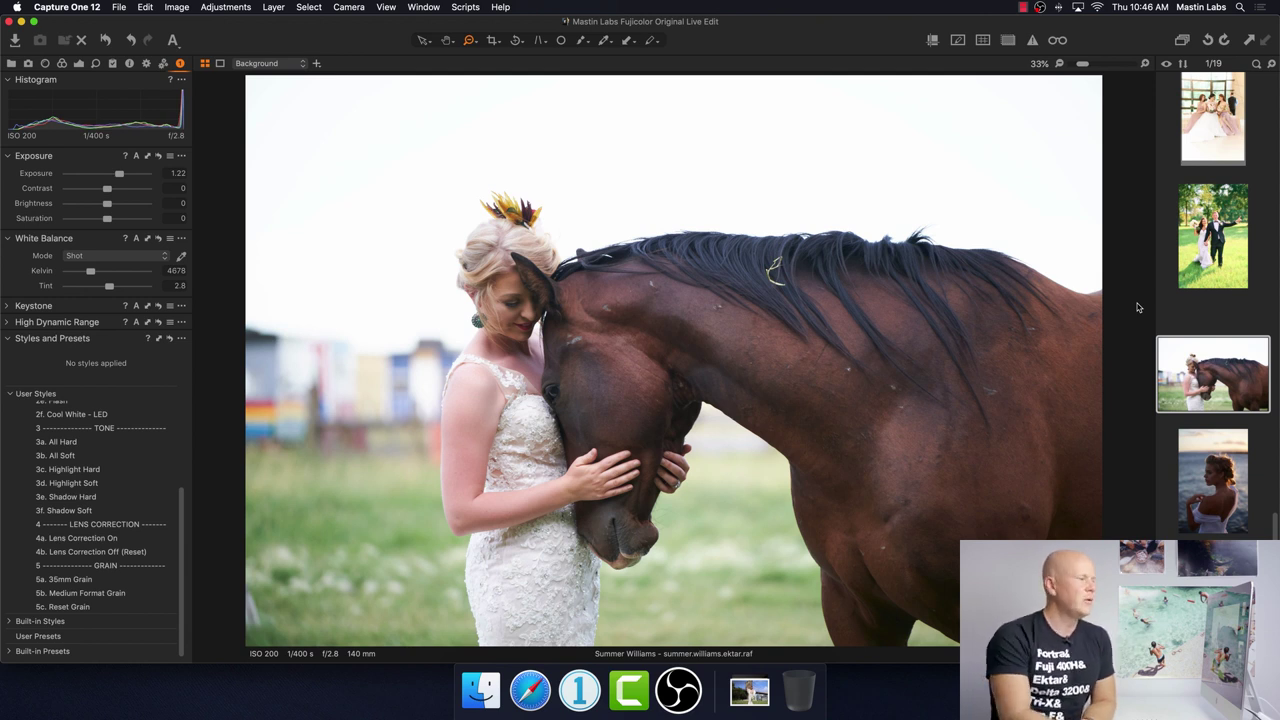
Look through the thumbnails of the other wedding and portrait photos to review the edits made so far.
scroll(1236, 420, "down", 10)
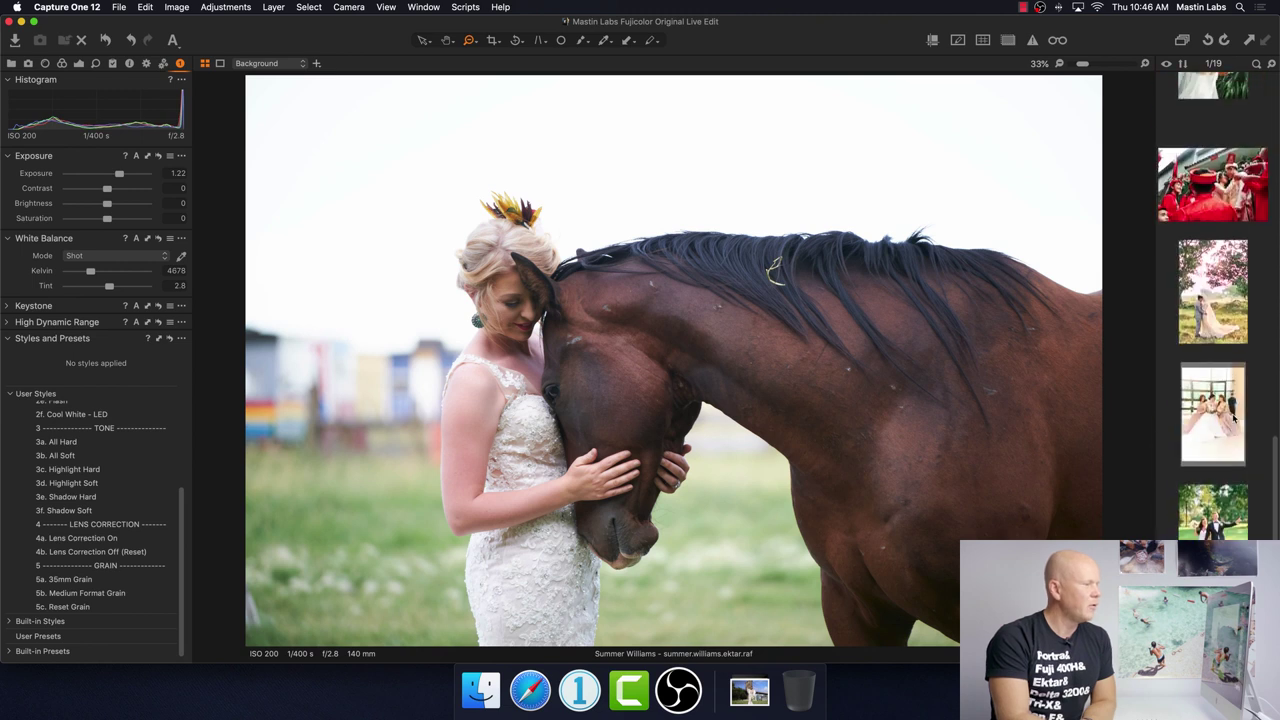
scroll(1234, 418, "up", 10)
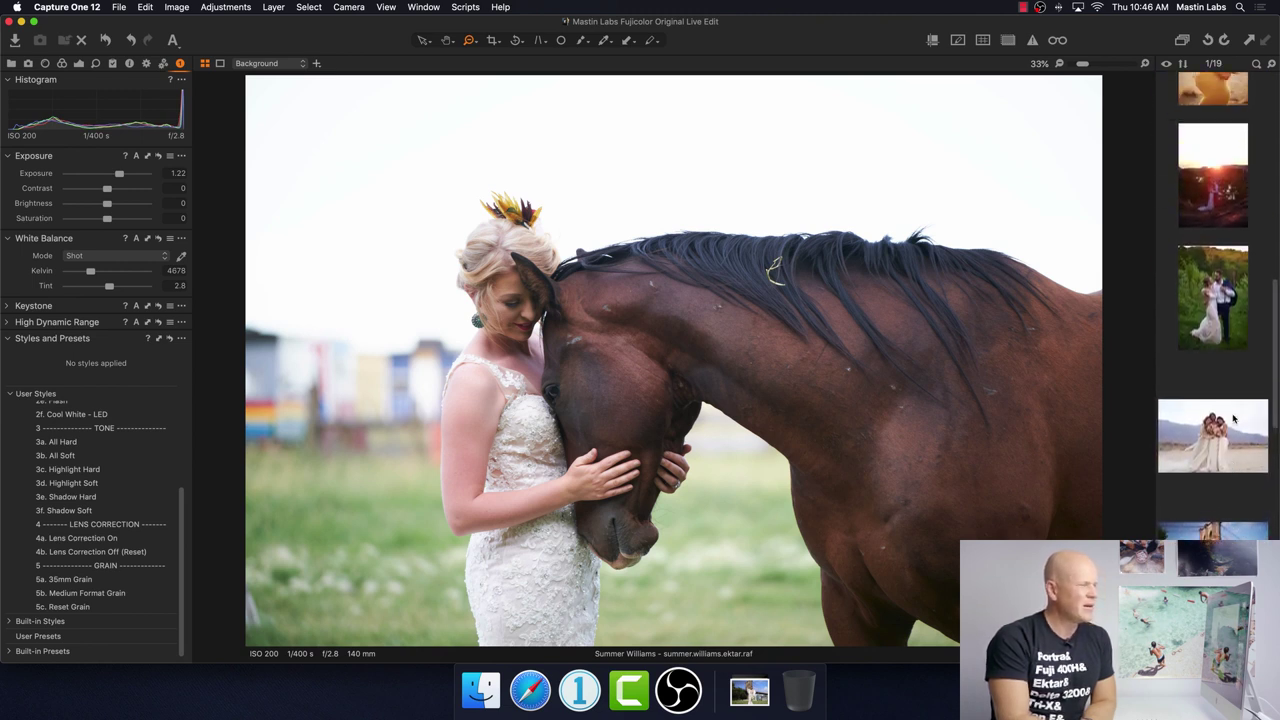
scroll(1234, 418, "up", 5)
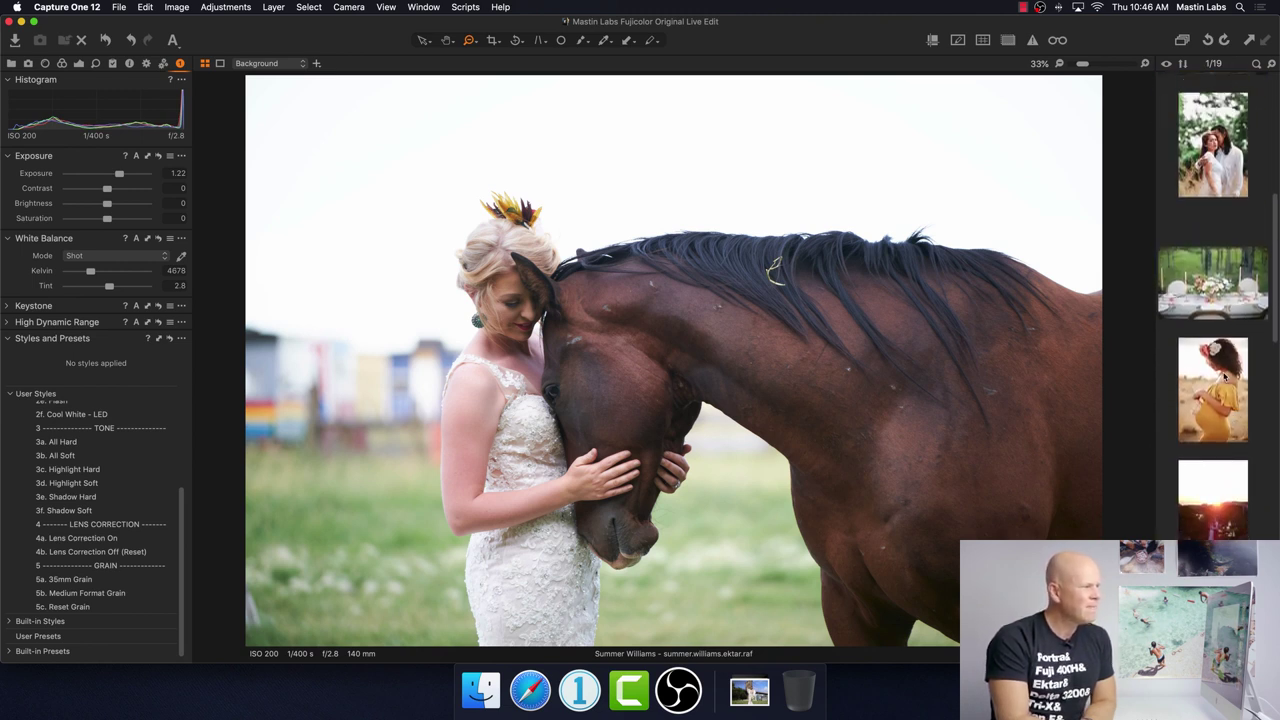
scroll(1225, 375, "down", 5)
scroll(1225, 375, "down", 10)
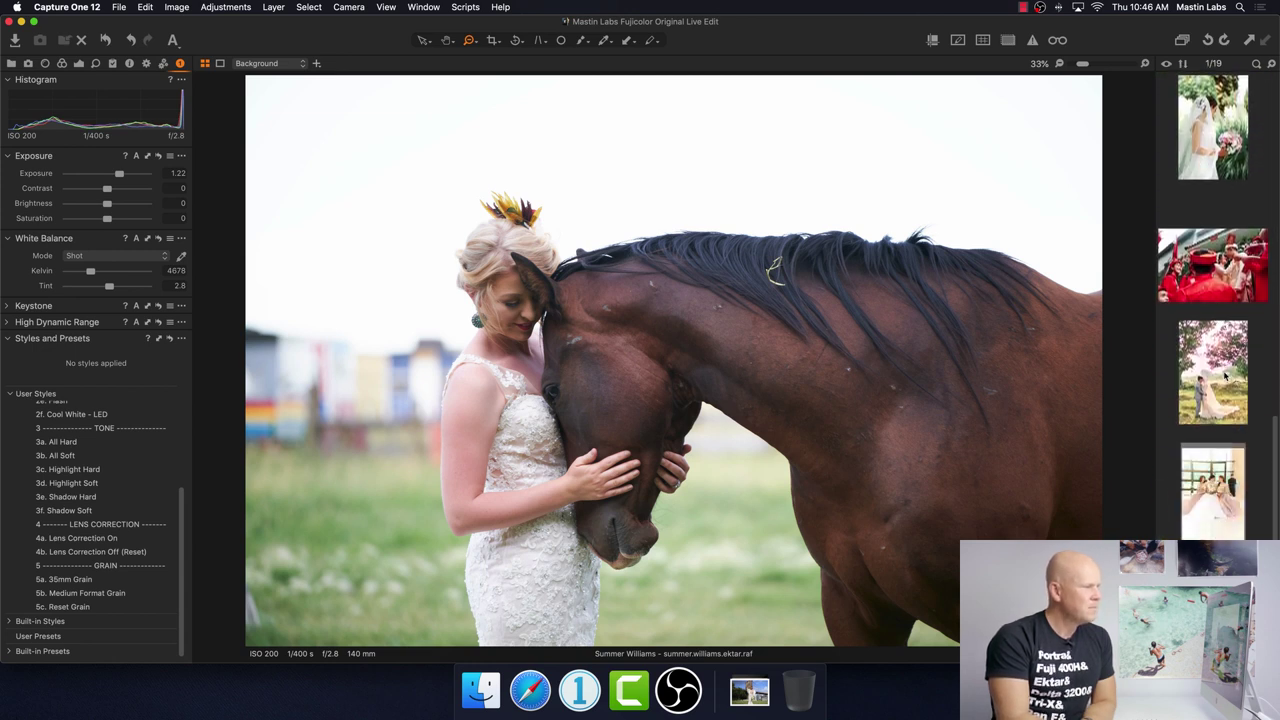
scroll(1225, 375, "down", 3)
scroll(1225, 375, "up", 6)
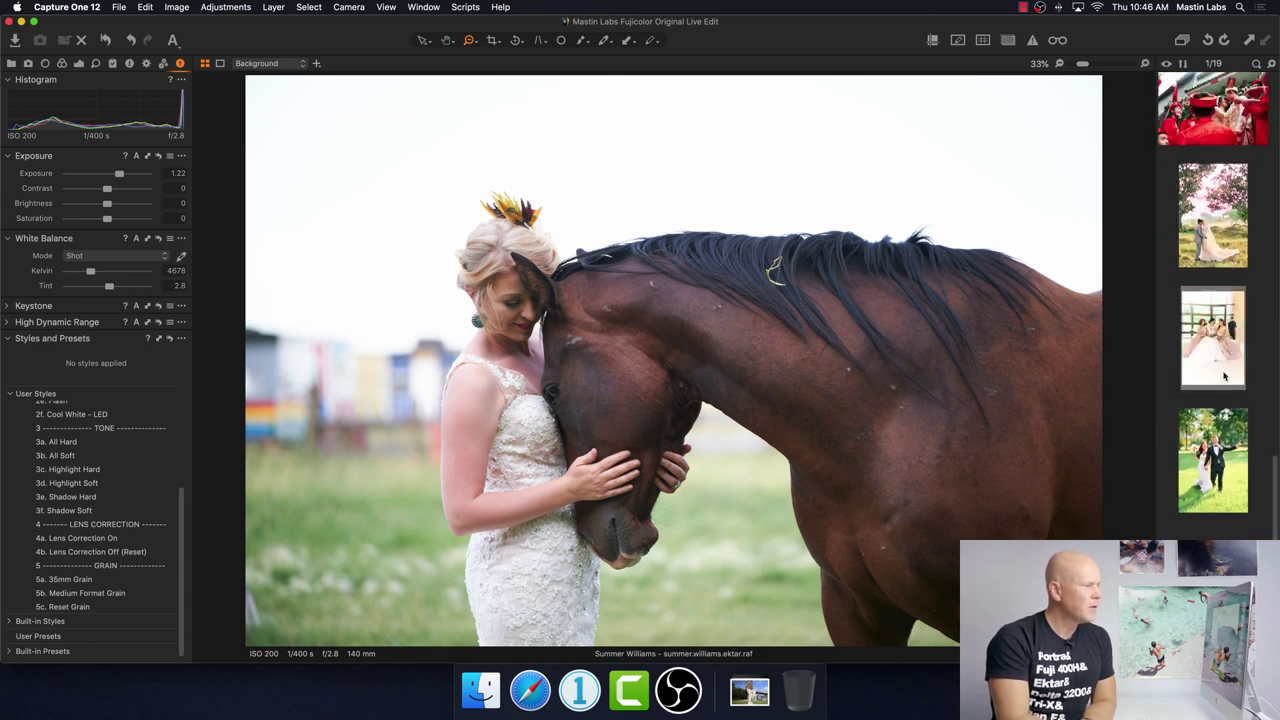
scroll(1225, 375, "up", 10)
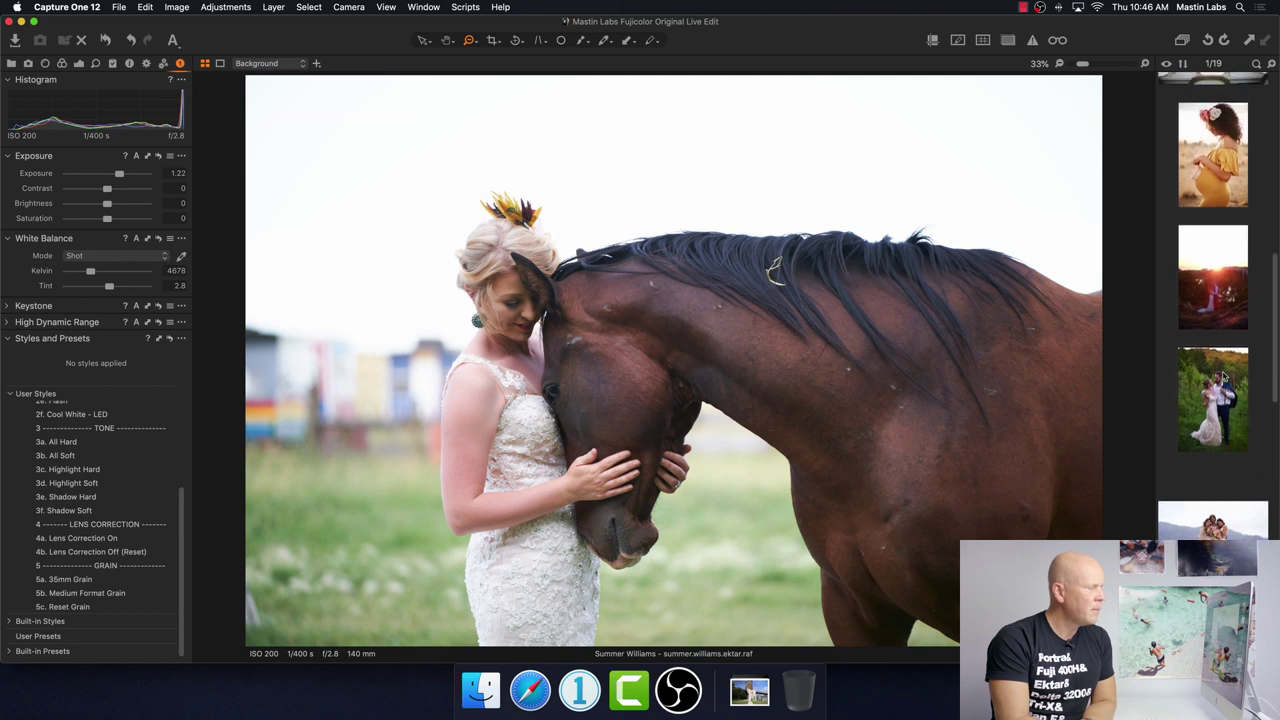
scroll(1222, 330, "down", 6)
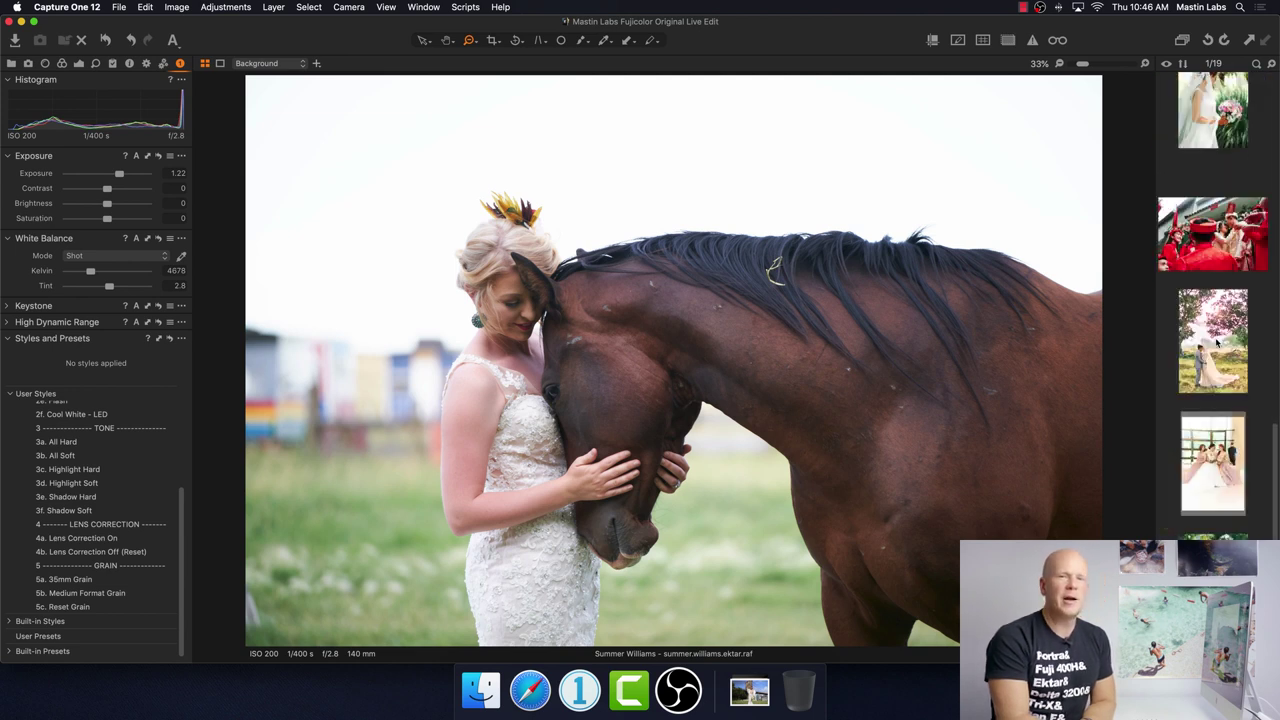
Apply the 1a. Pro 400H Neutral film style to the bride and horse photo.
scroll(1210, 348, "up", 1)
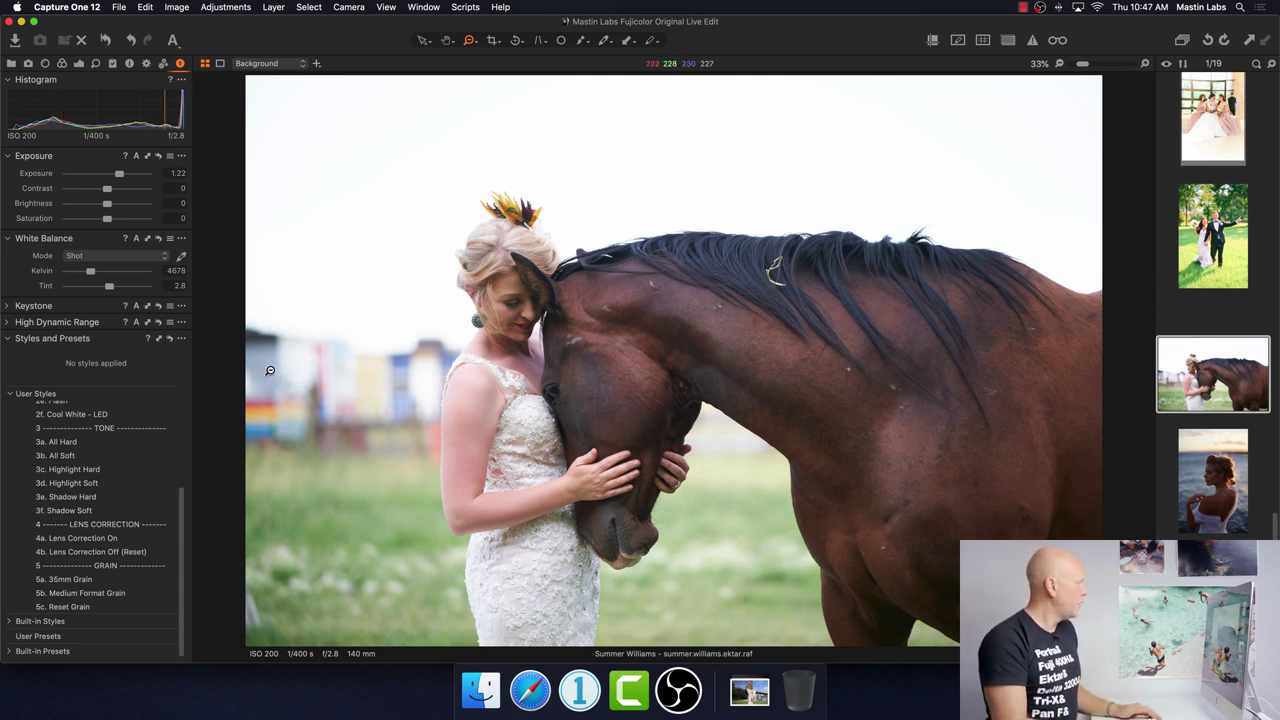
scroll(184, 500, "up", 5)
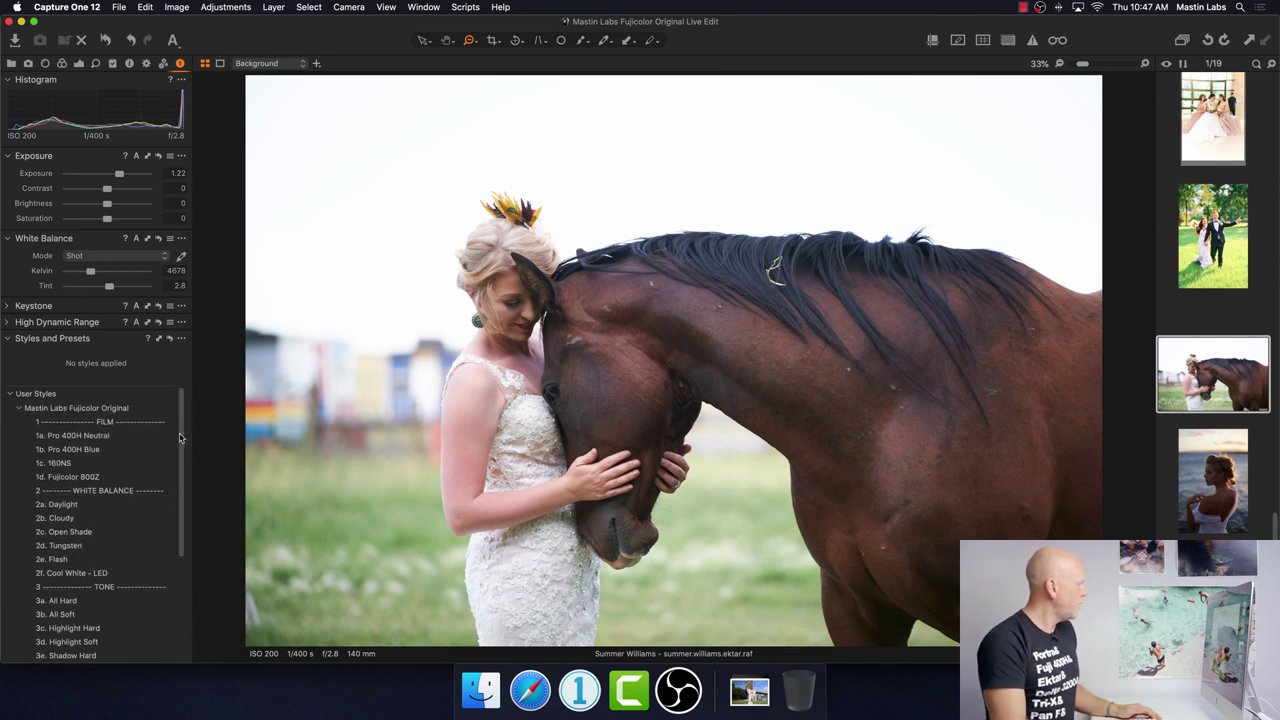
left_click(118, 437)
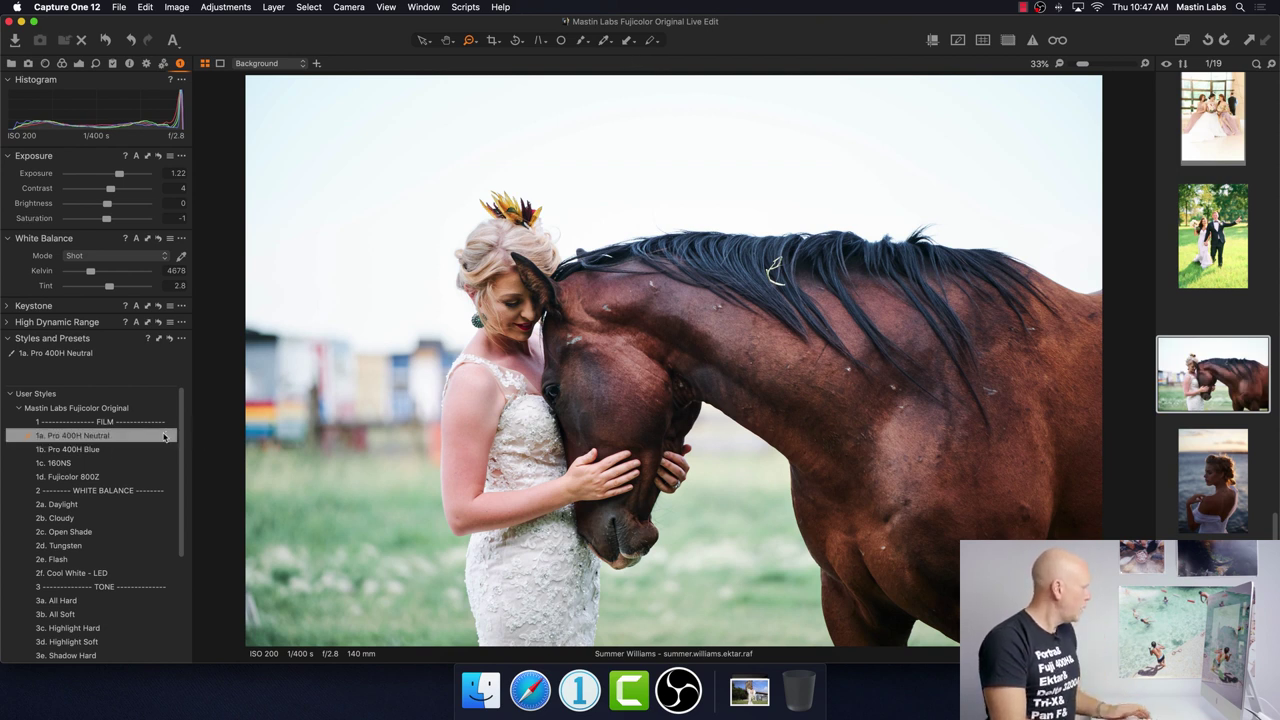
Apply the 4a. Lens Correction On style to the bride and horse photo and set its exposure to 1.04.
scroll(170, 470, "down", 5)
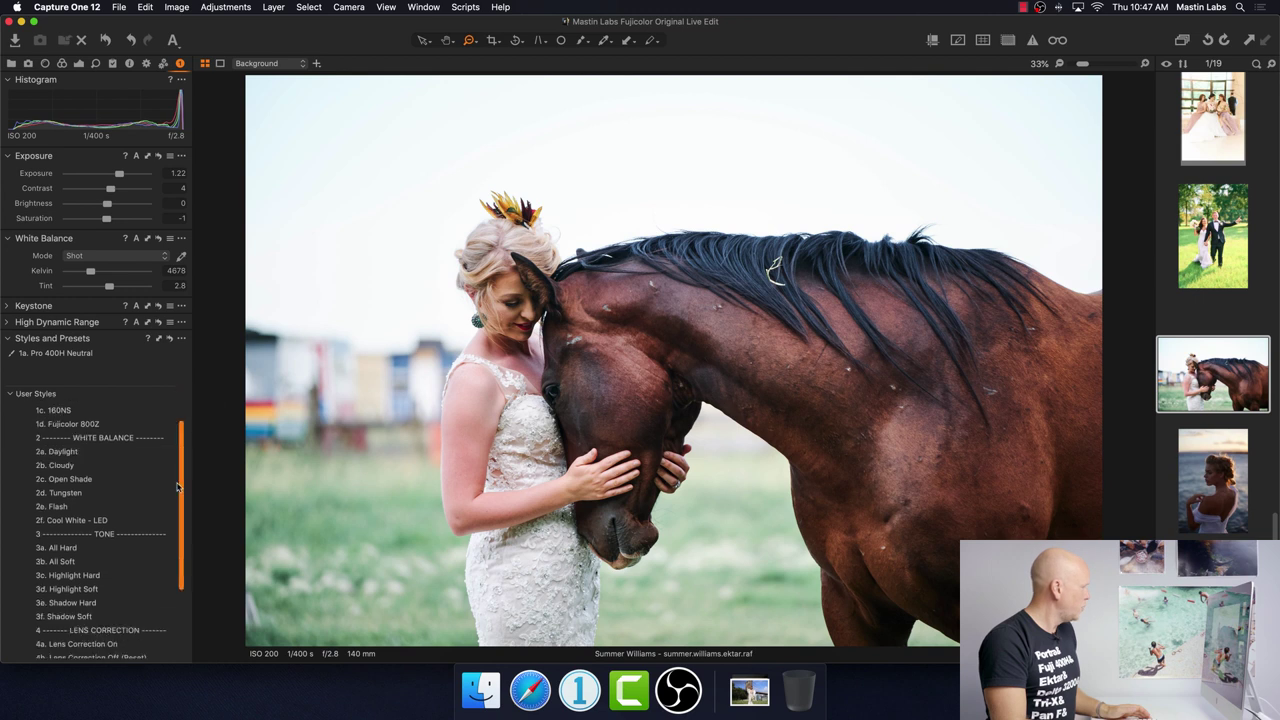
left_click(137, 540)
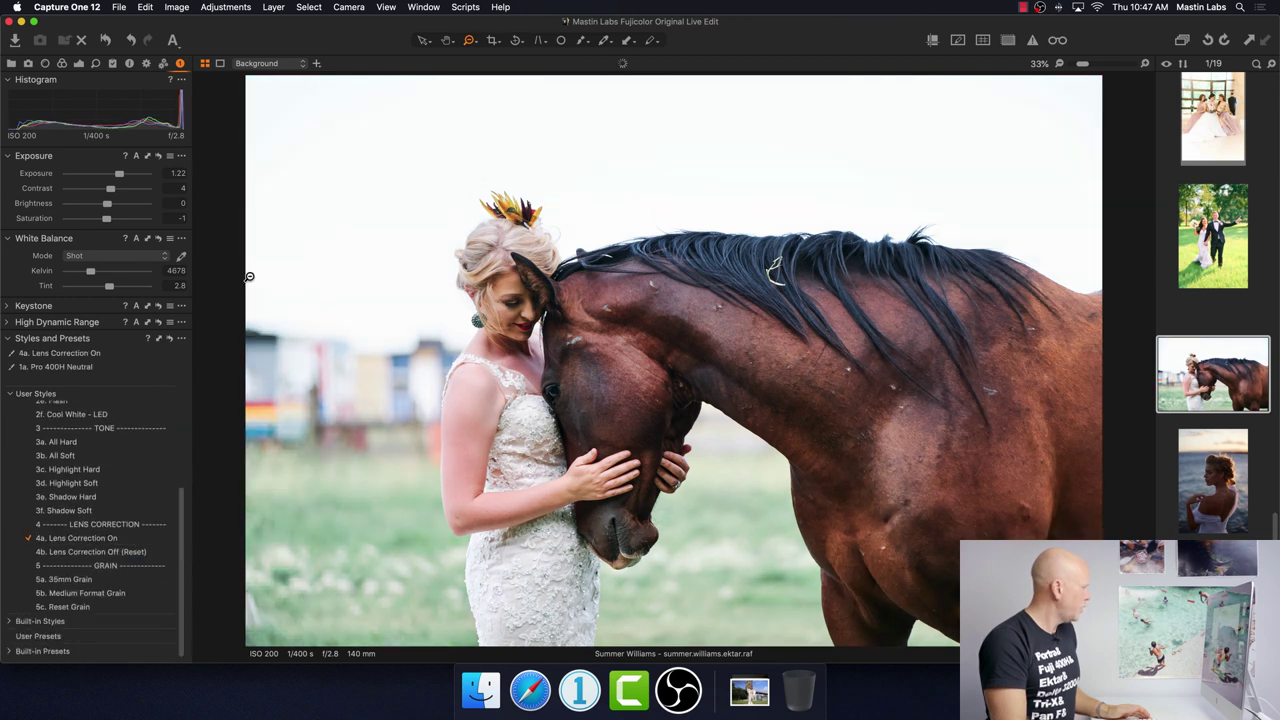
scroll(184, 540, "up", 5)
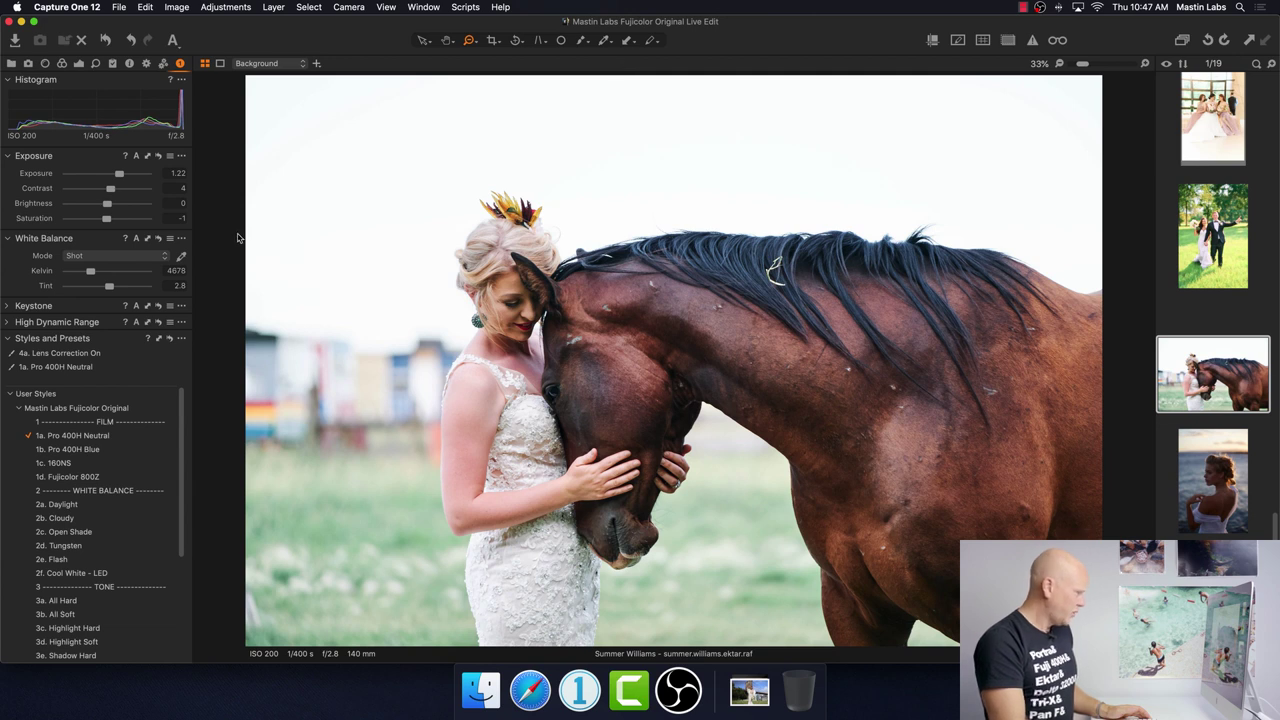
left_click_drag(120, 176, 118, 176)
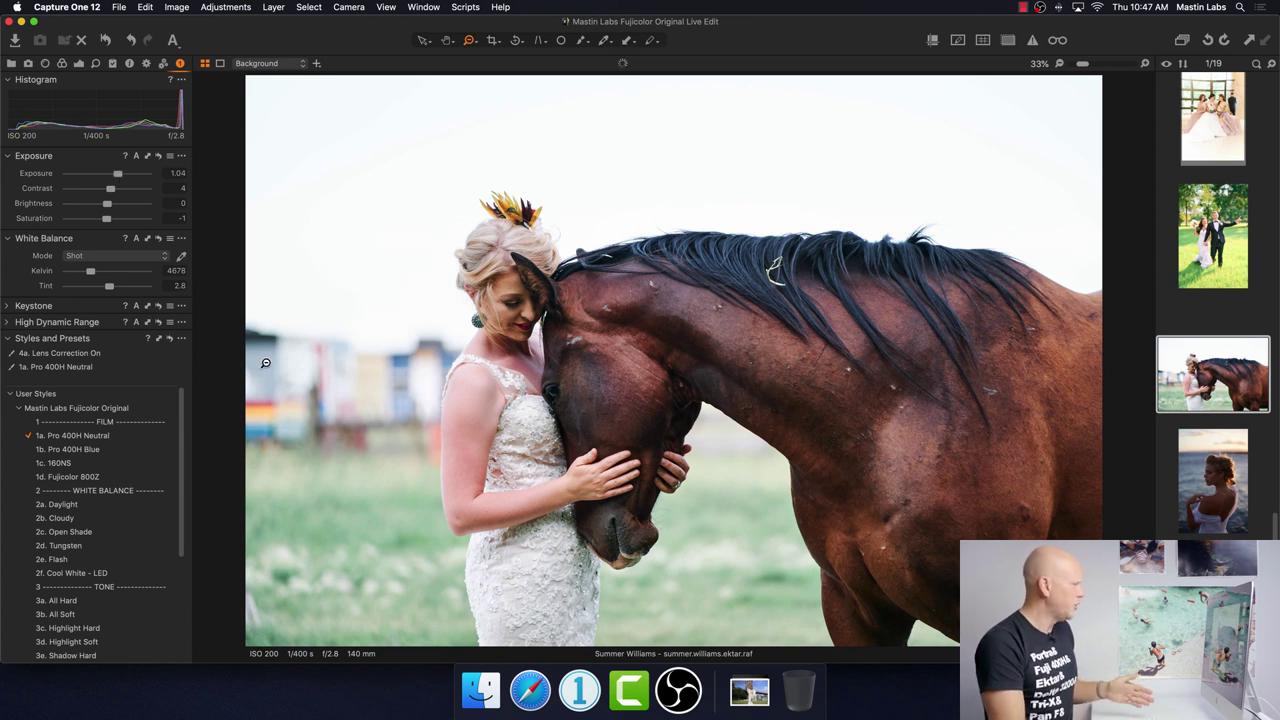
Warm the bride and horse photo by setting its white balance to 5422 Kelvin.
left_click_drag(89, 273, 93, 273)
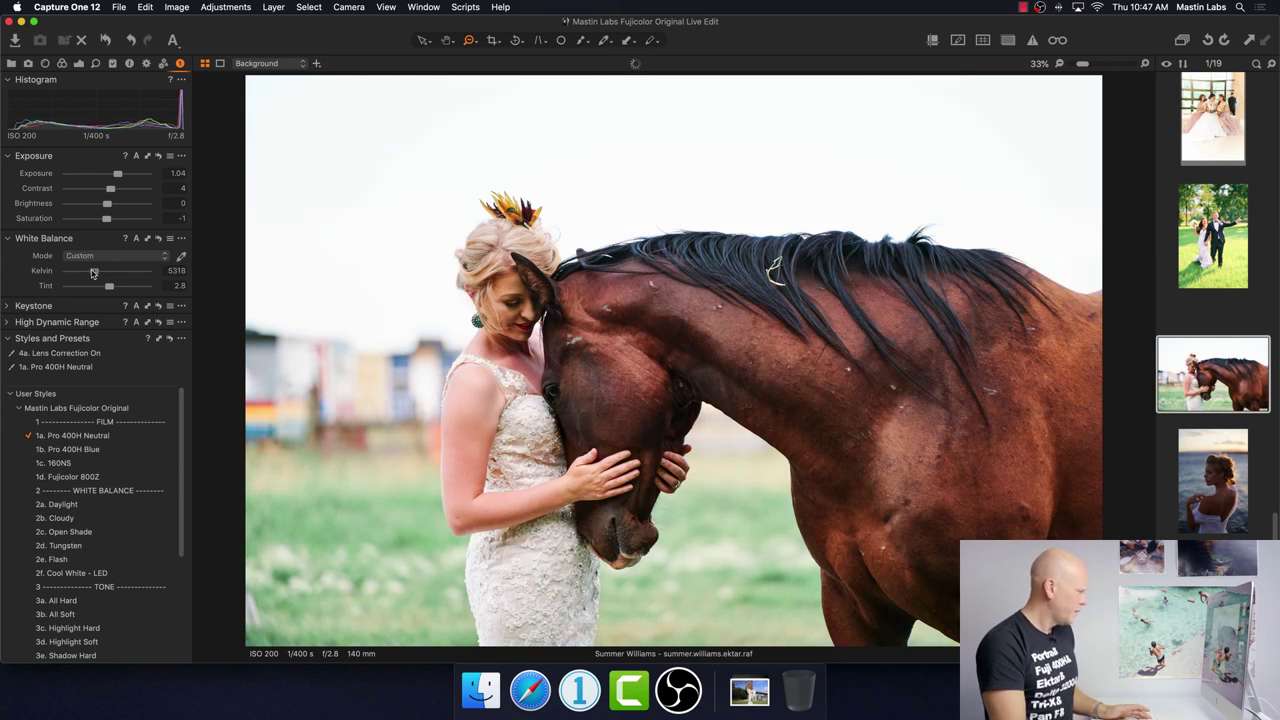
left_click_drag(93, 273, 95, 273)
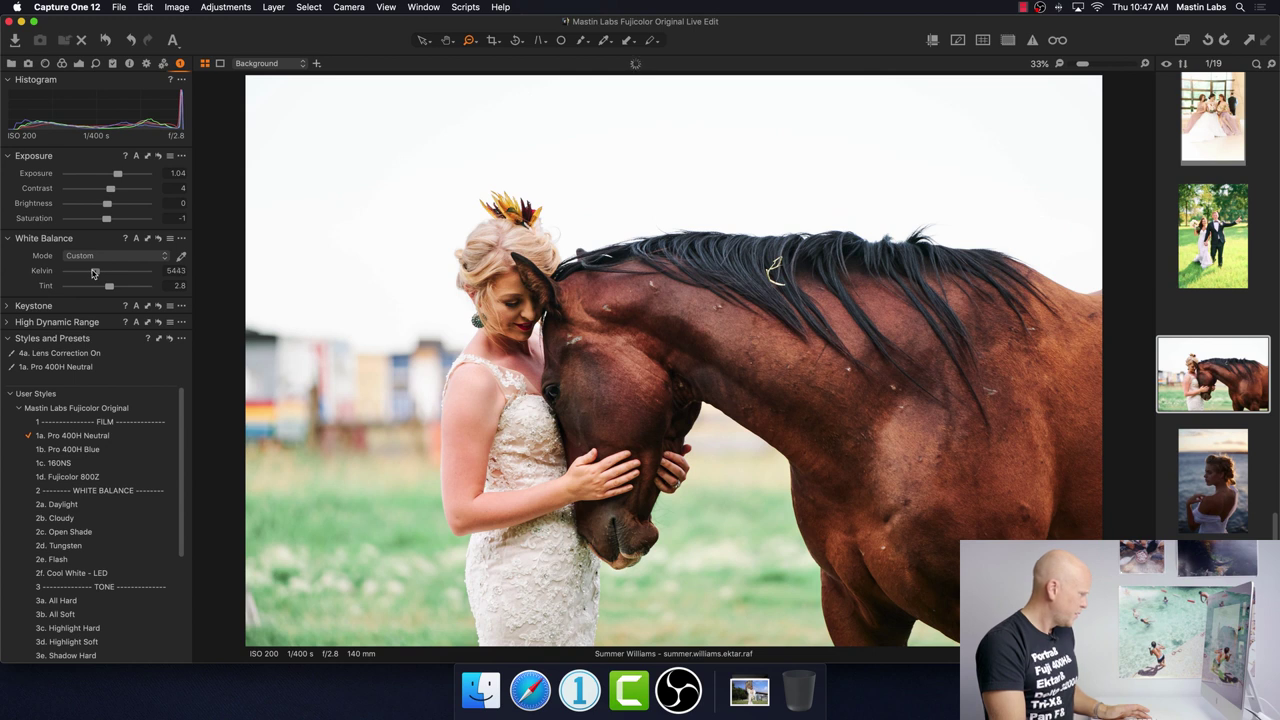
left_click_drag(93, 274, 94, 274)
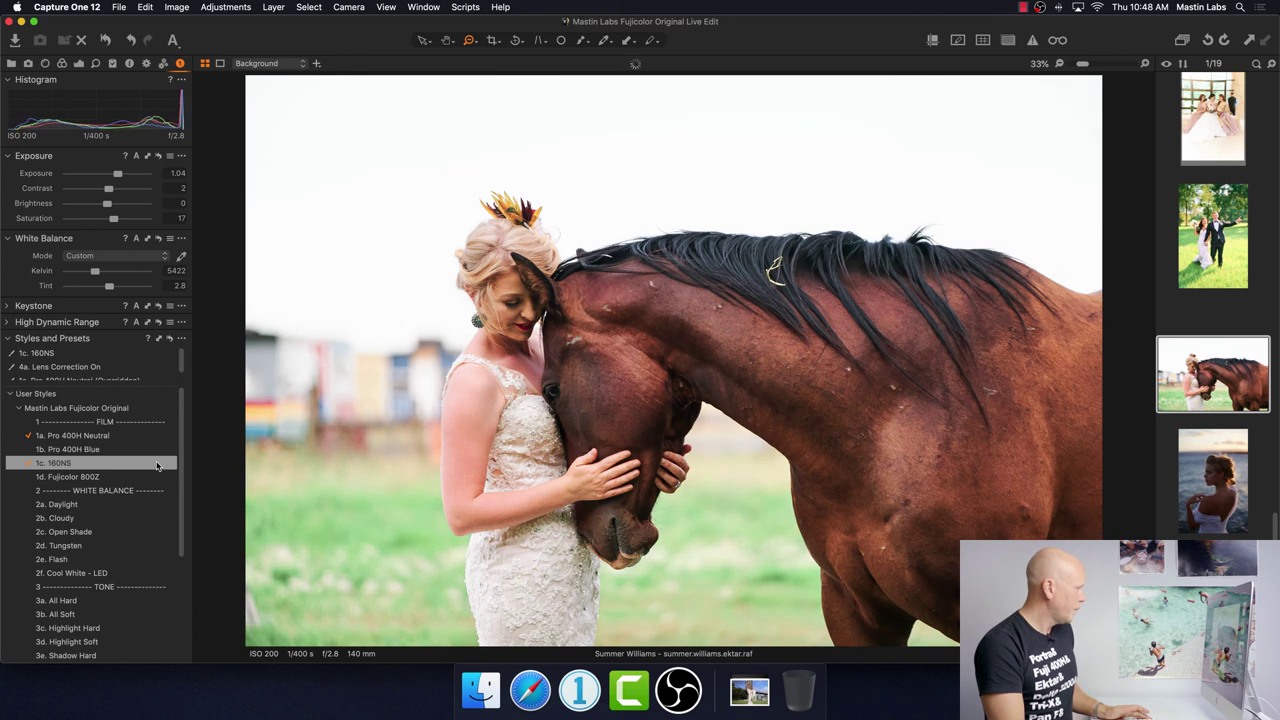
Apply the 1c. 160NS film style and the 3b. All Soft tone style to the bride and horse photo.
left_click(157, 466)
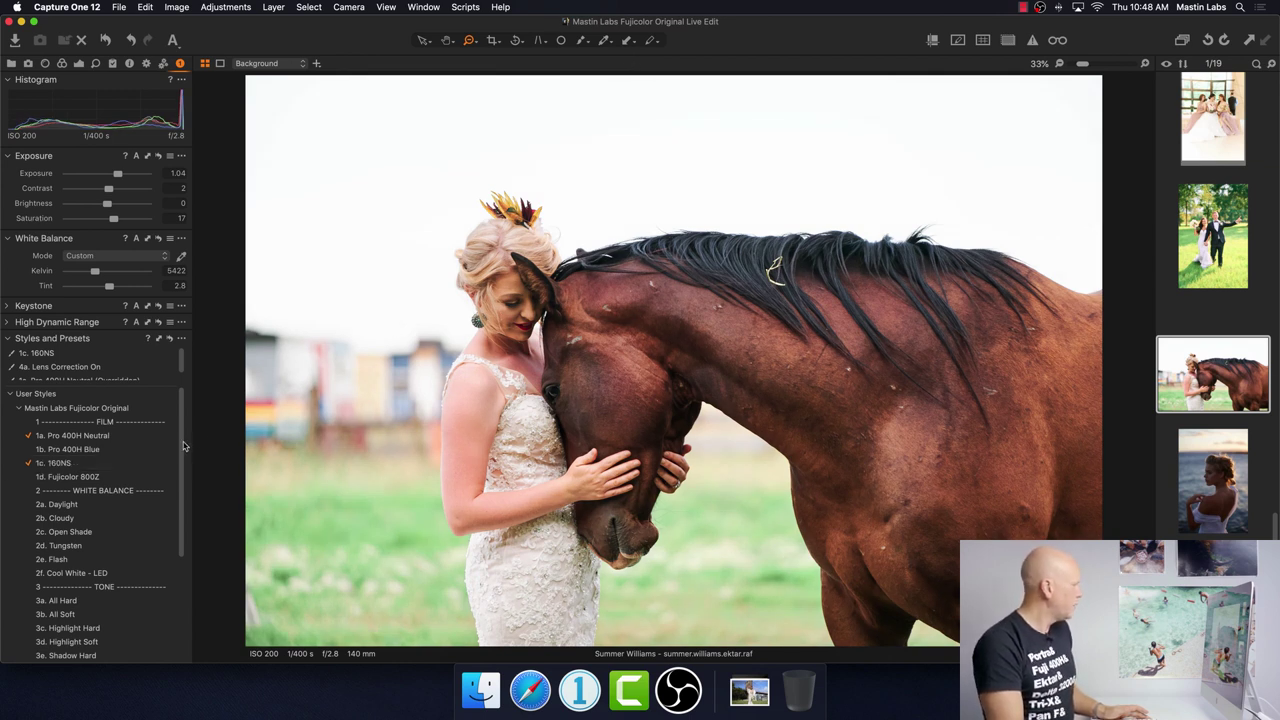
scroll(181, 447, "down", 1)
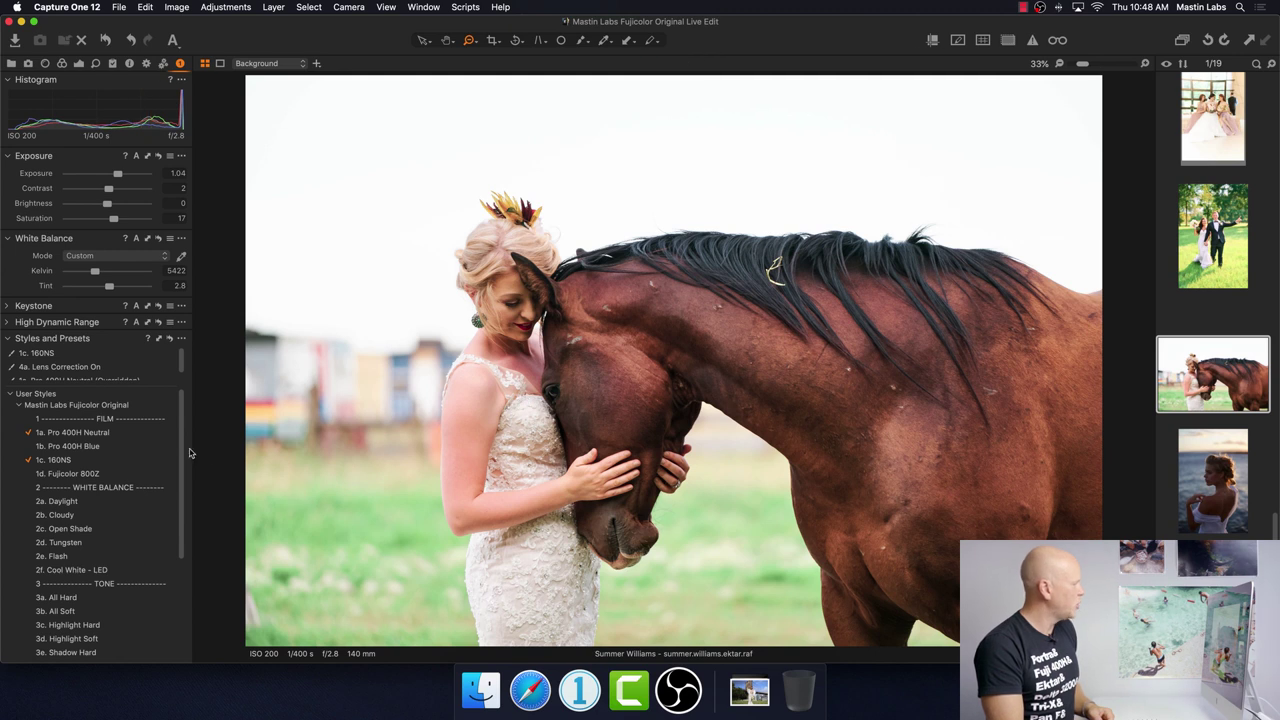
scroll(150, 490, "down", 5)
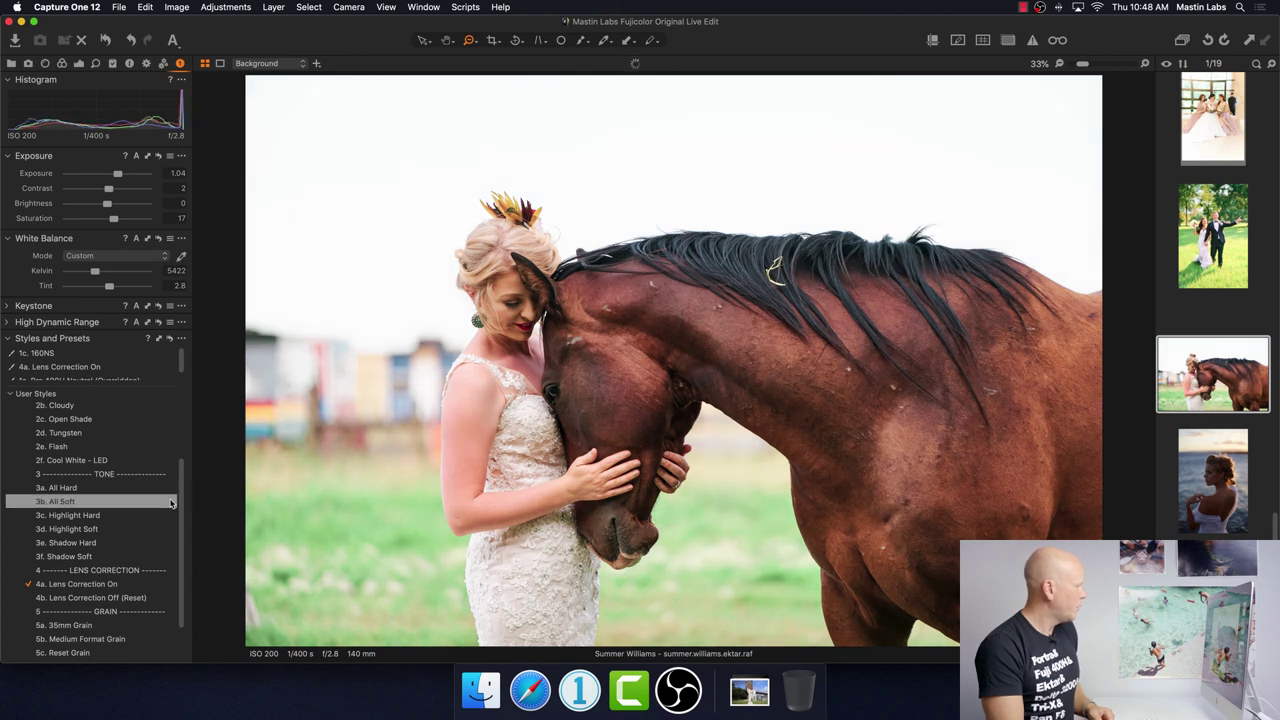
left_click(171, 502)
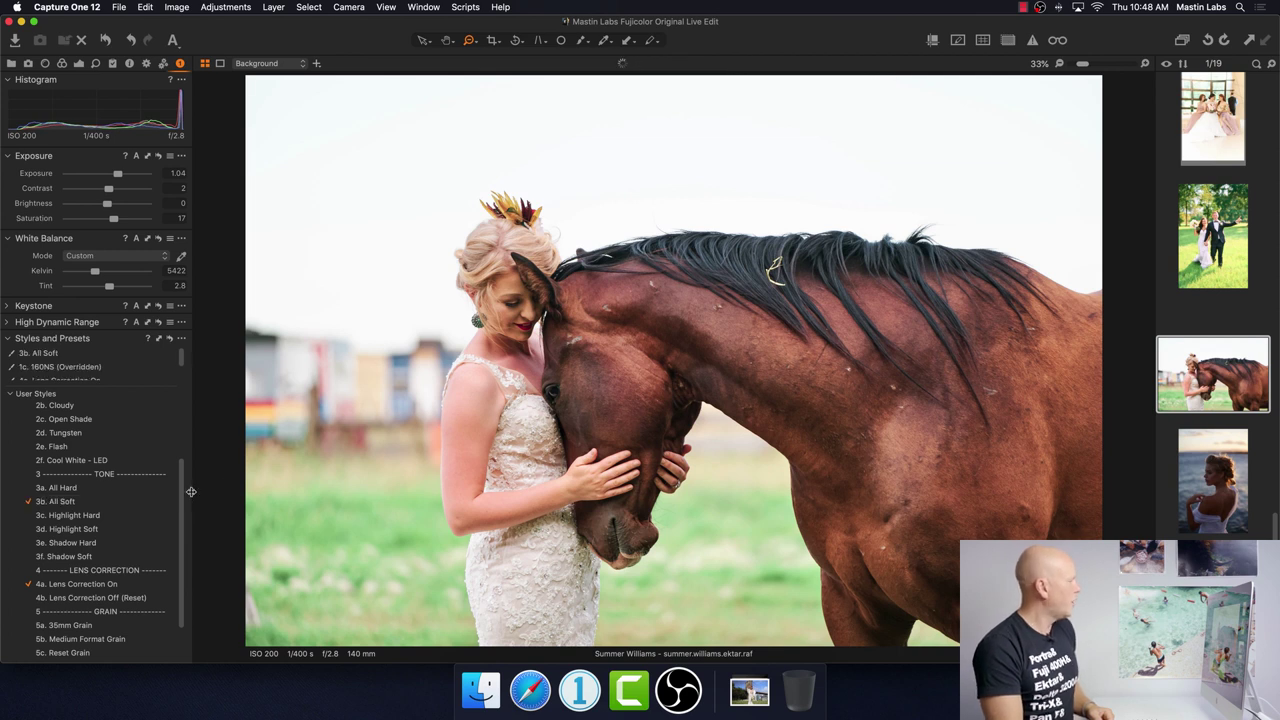
Apply the 5a. 35mm Grain style, then compare the edited bride and horse photo with its unadjusted version.
scroll(179, 553, "down", 2)
left_click(148, 566)
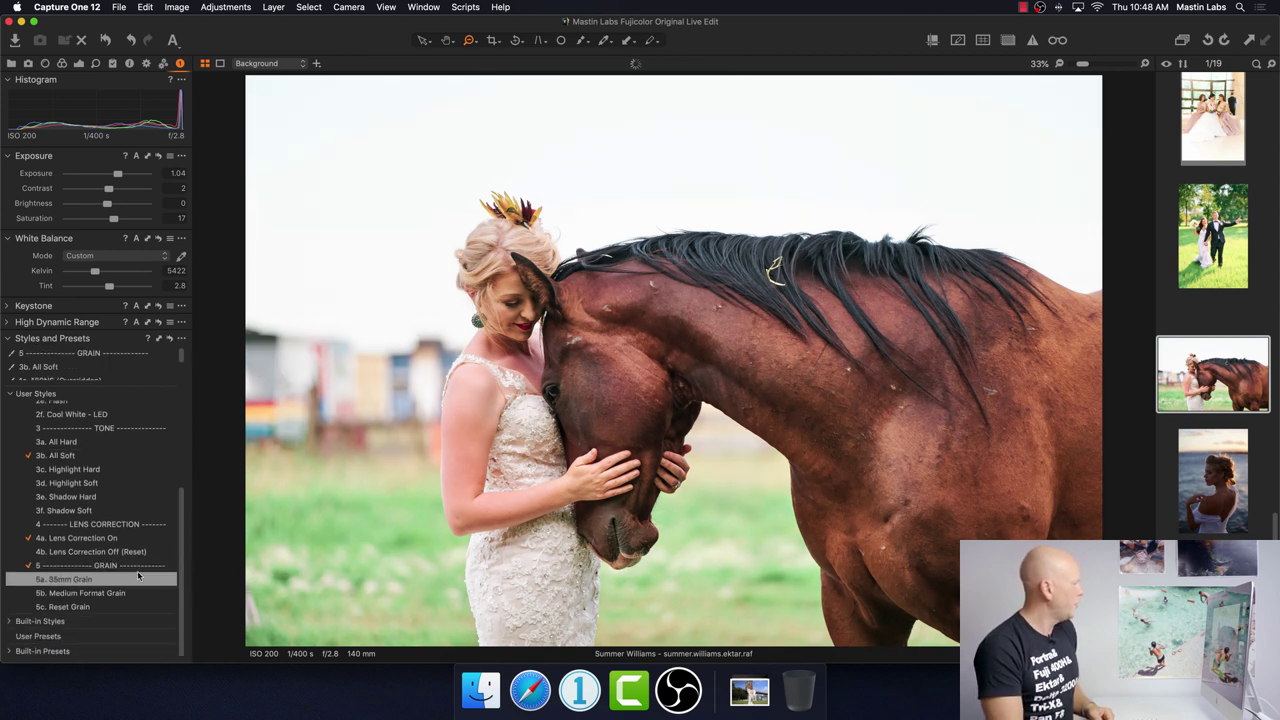
left_click(131, 580)
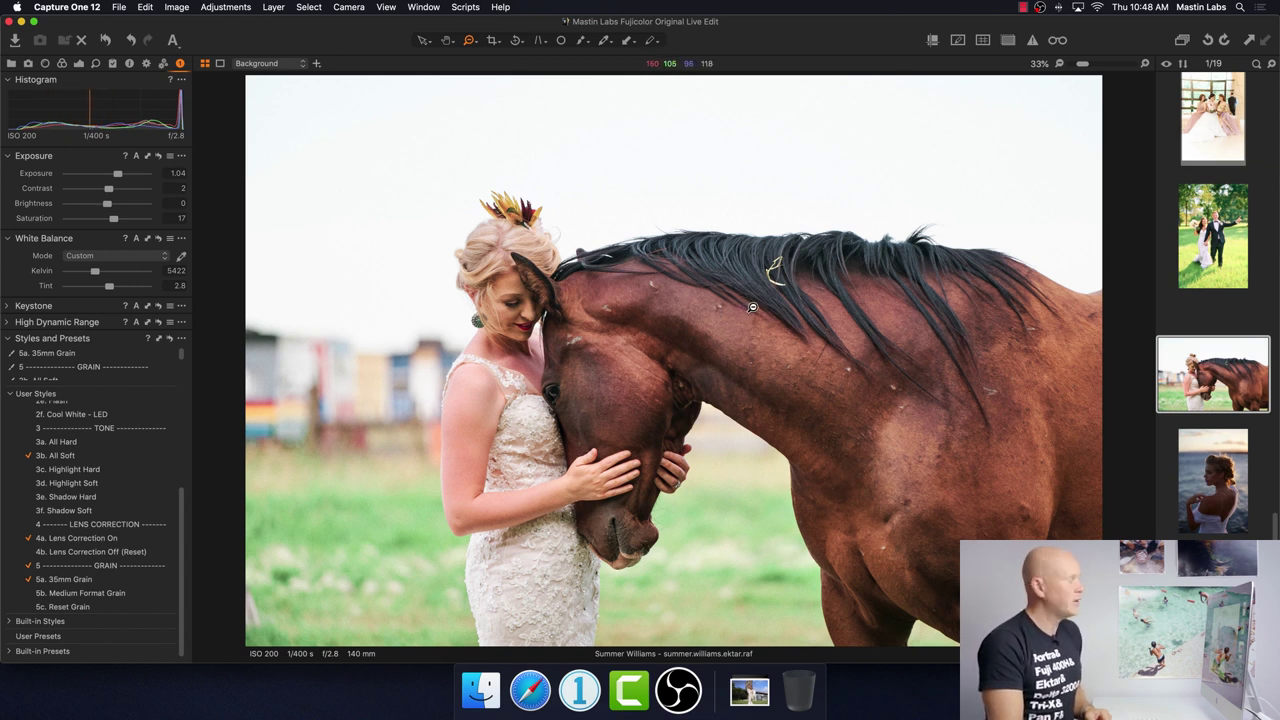
left_click(105, 40)
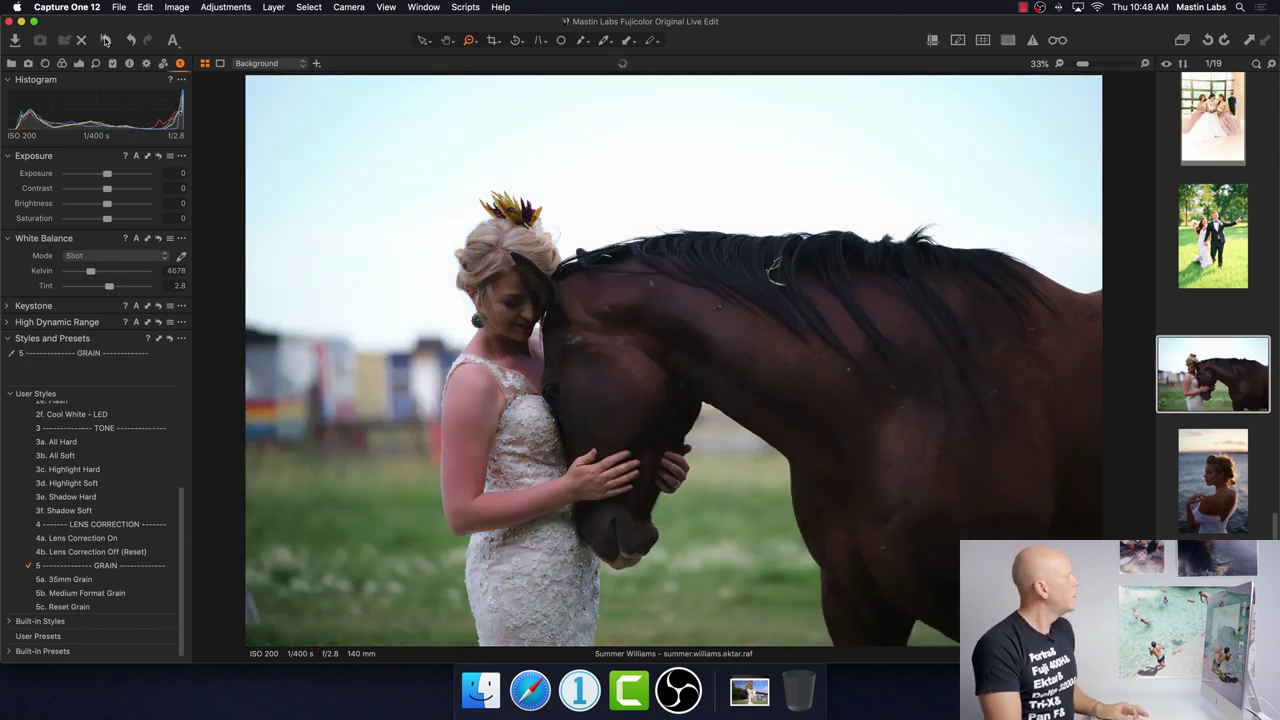
key("super+z")
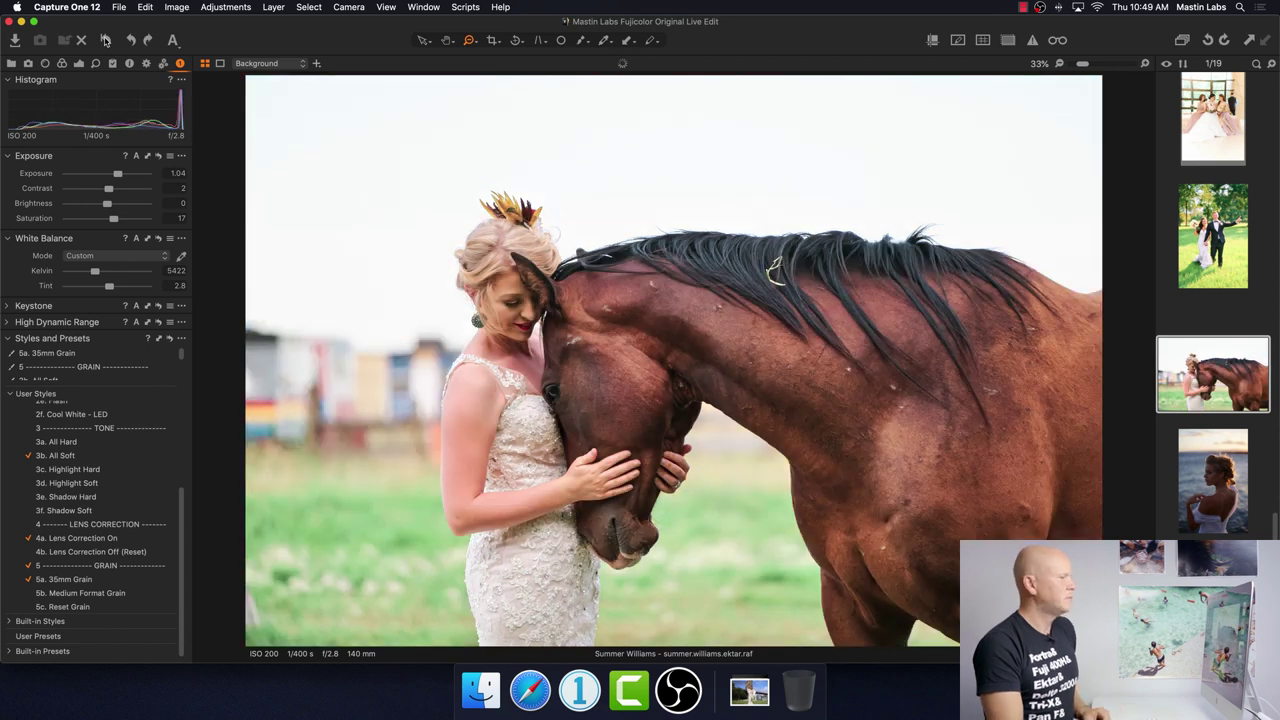
Open the photo of the wedding couple embracing in front of the low sun.
scroll(1234, 369, "up", 3)
scroll(1234, 369, "up", 5)
scroll(1232, 365, "up", 8)
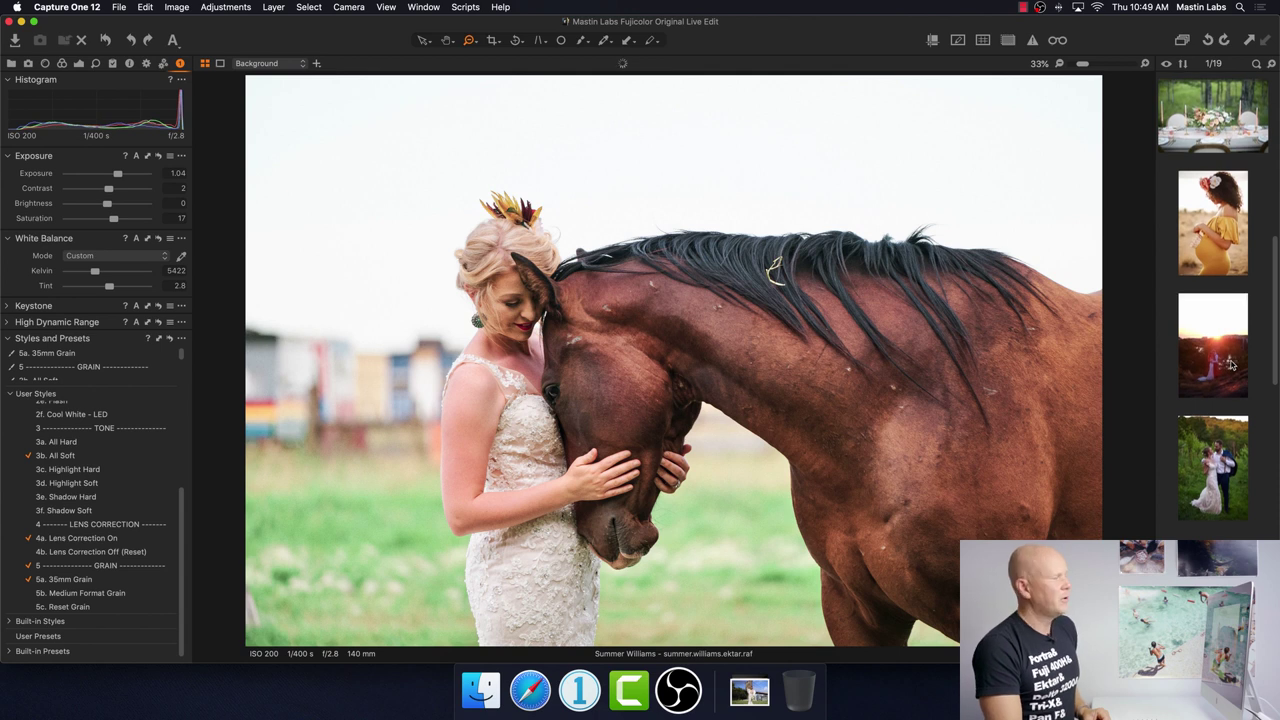
scroll(1232, 365, "up", 3)
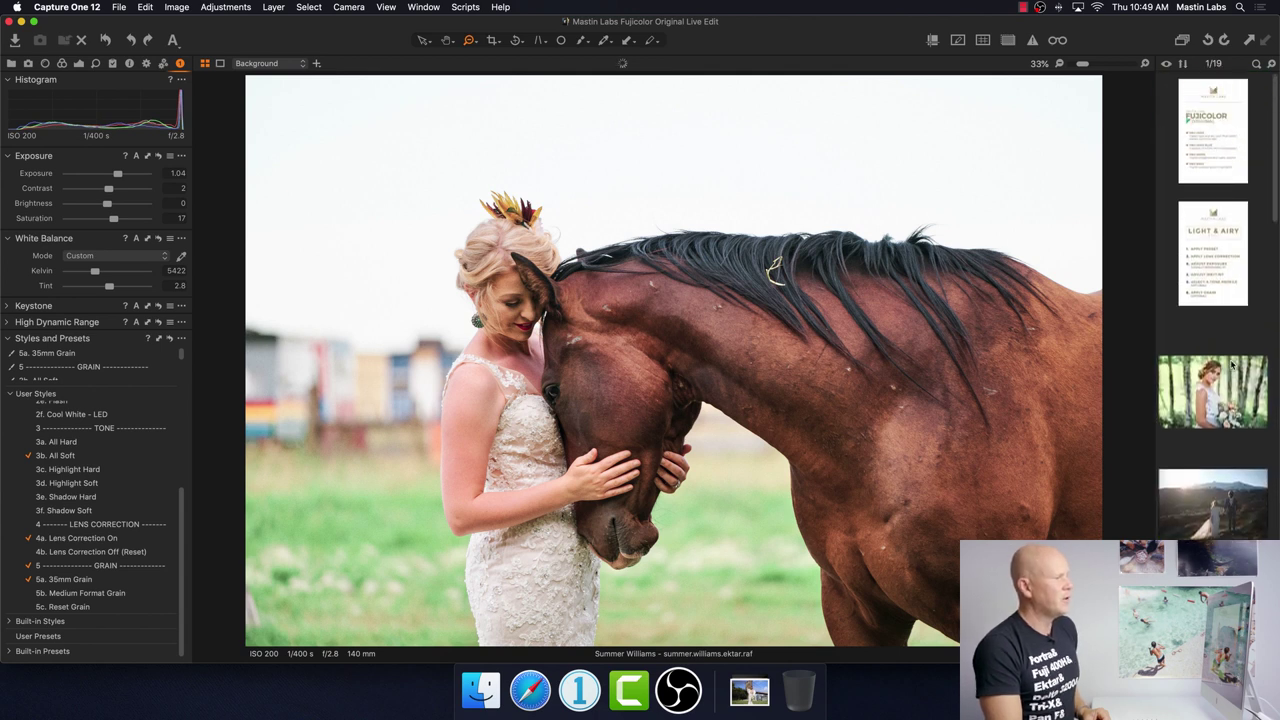
scroll(1232, 365, "down", 6)
scroll(1232, 365, "down", 3)
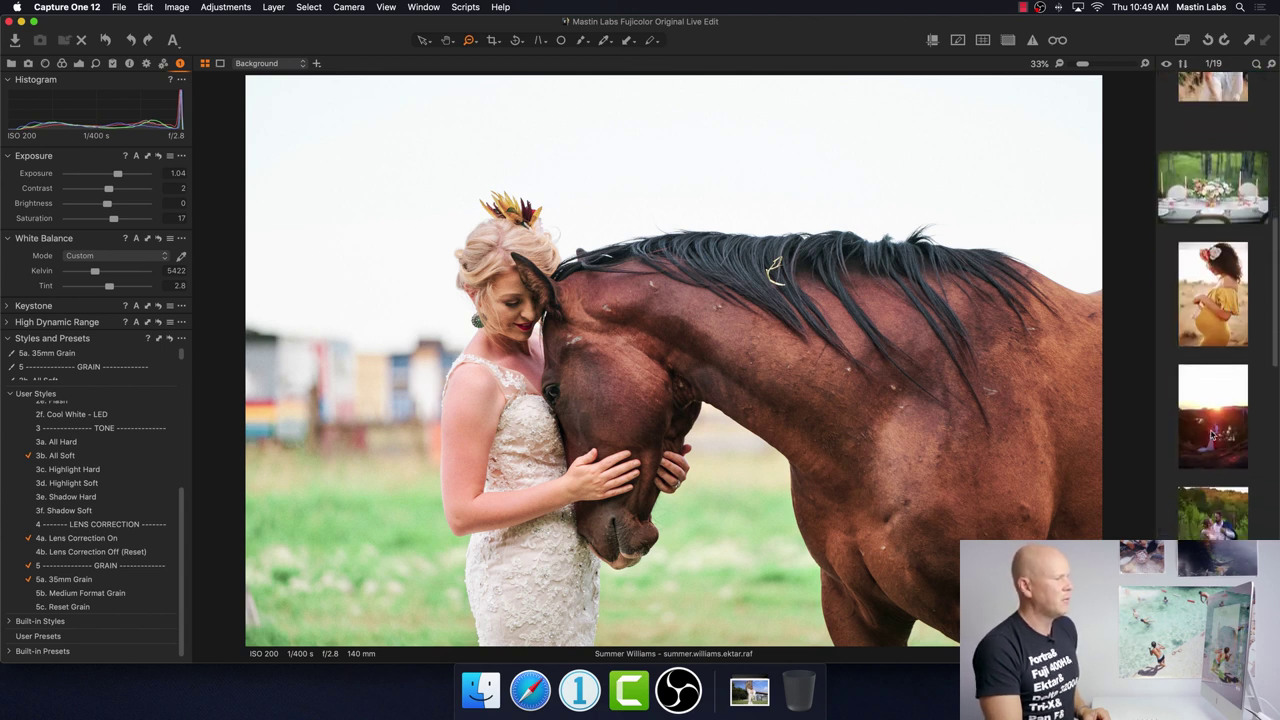
left_click(1212, 421)
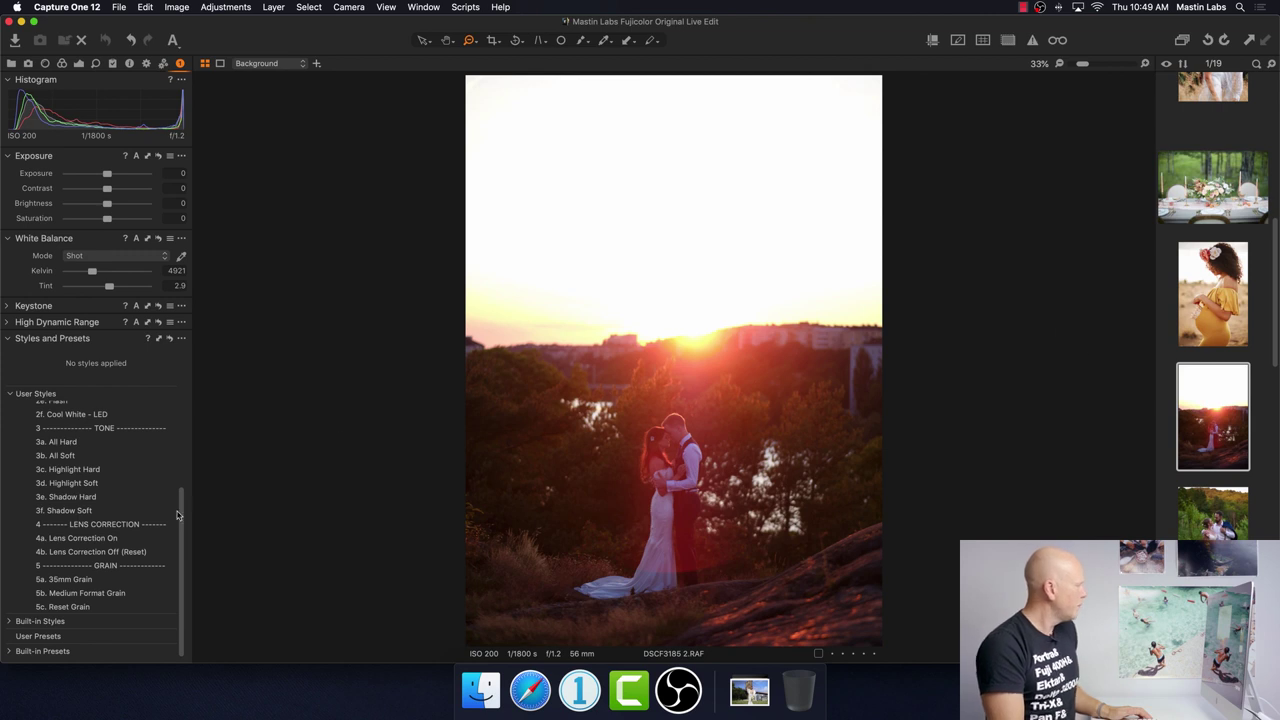
Compare the Fujicolor film styles on the sunset couple photo and apply 1a. Pro 400H Neutral.
left_click_drag(181, 515, 188, 410)
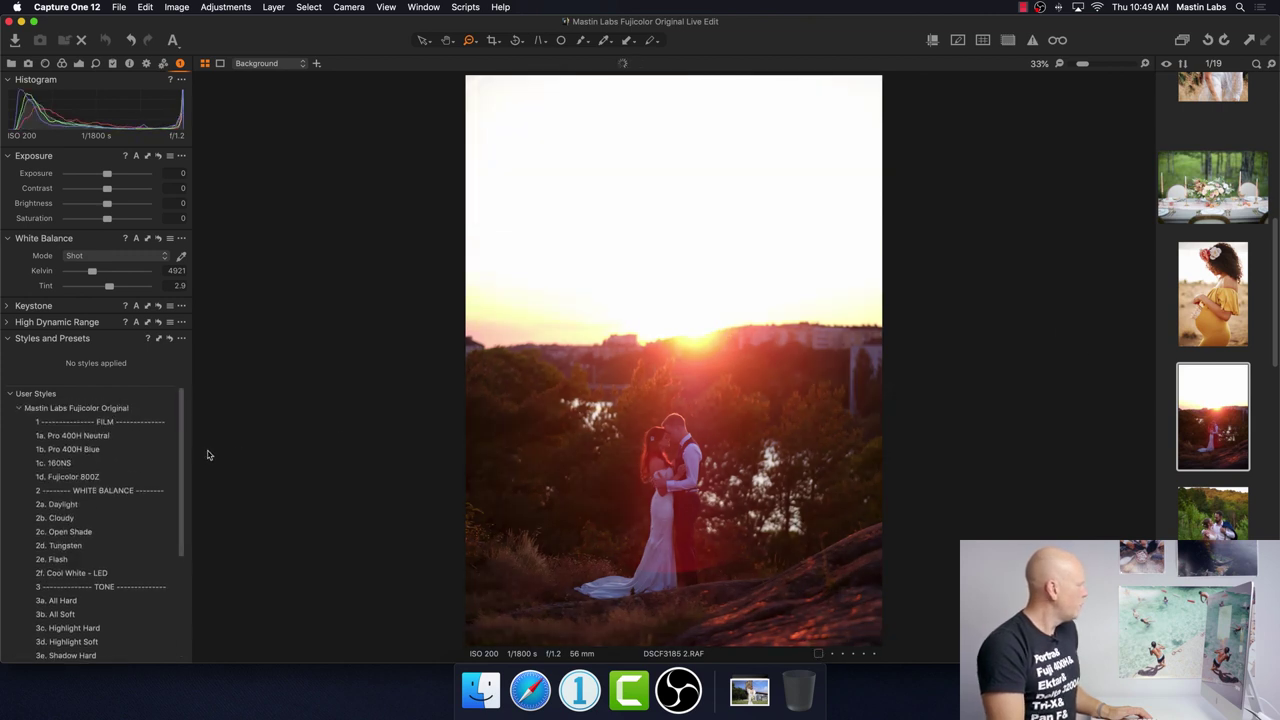
left_click(134, 465)
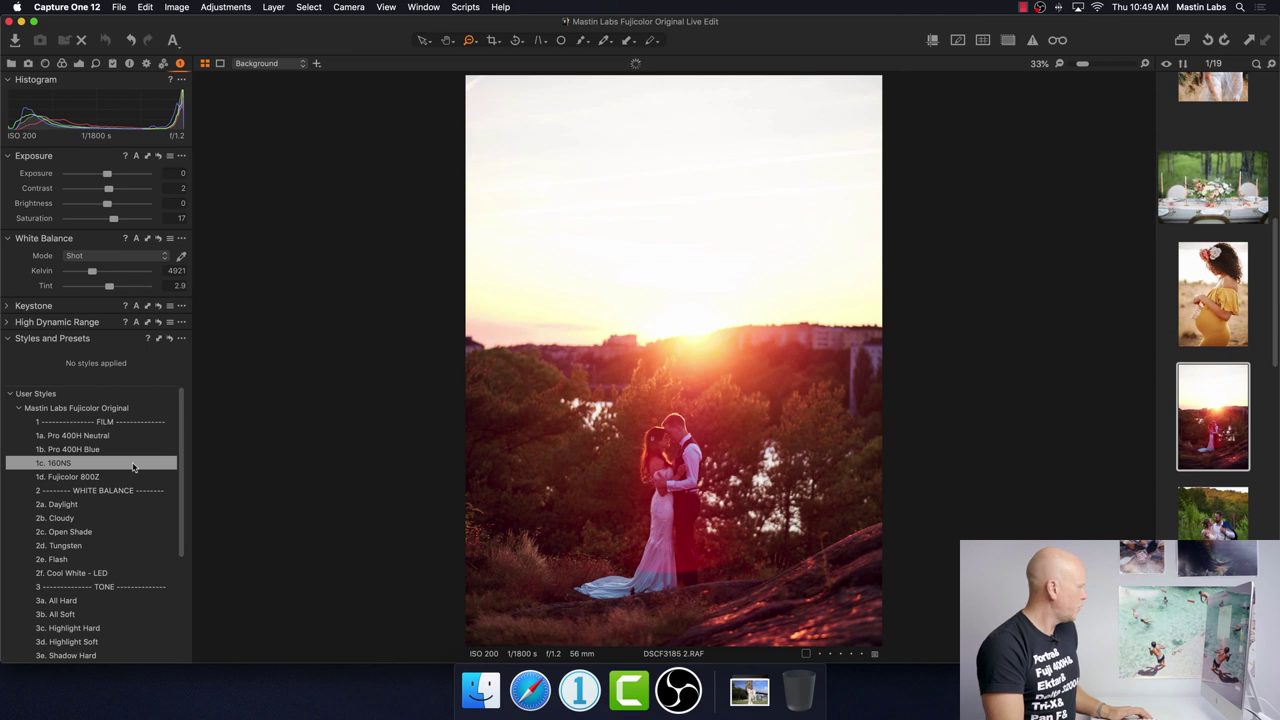
left_click(101, 437)
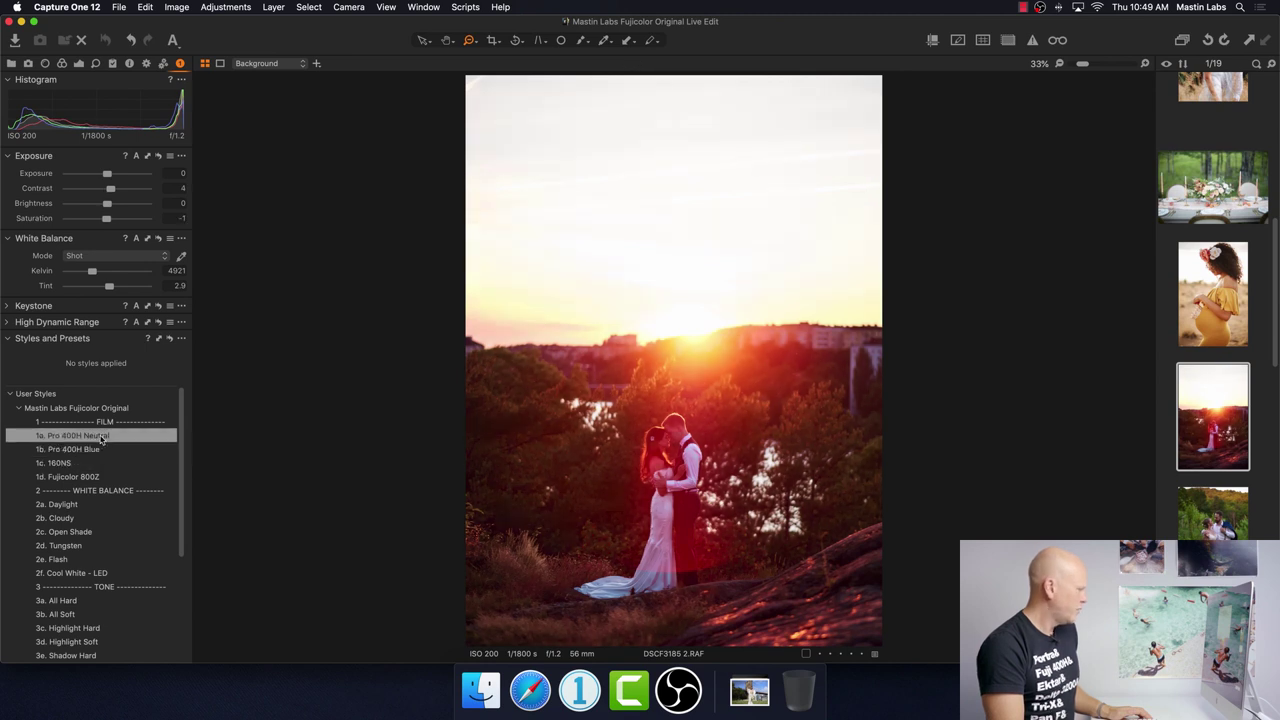
left_click(98, 478)
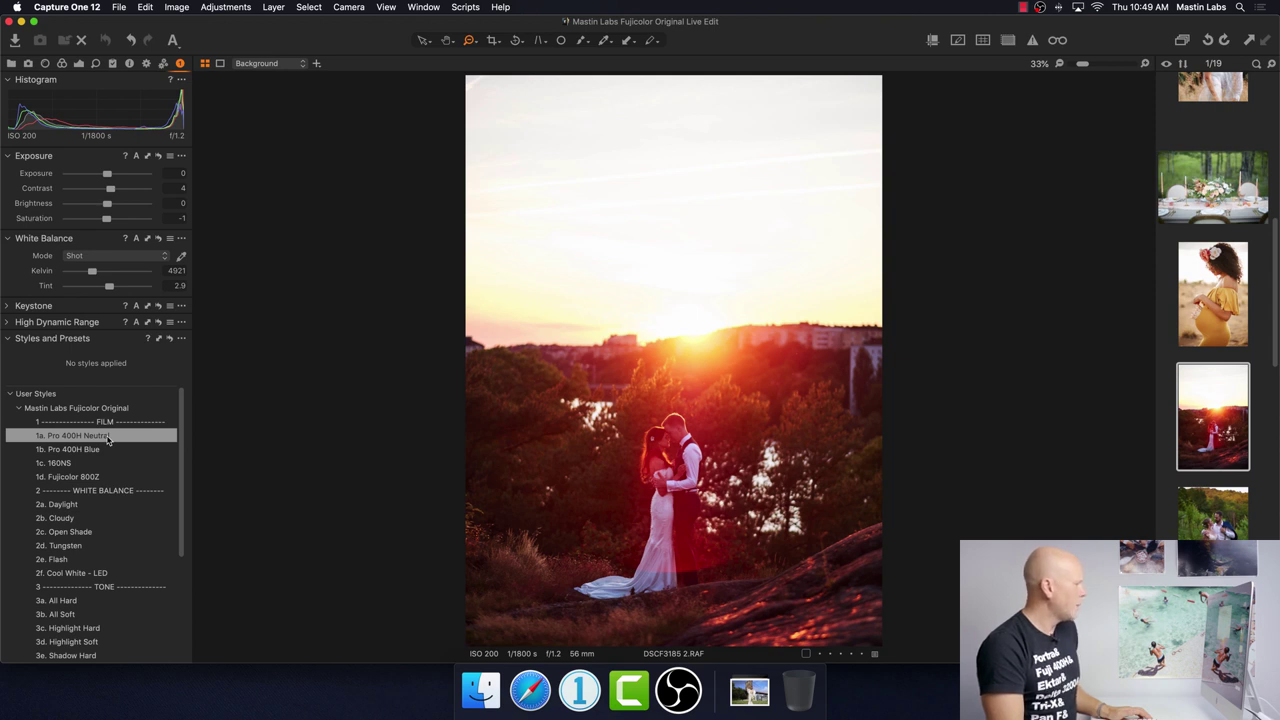
left_click(106, 438)
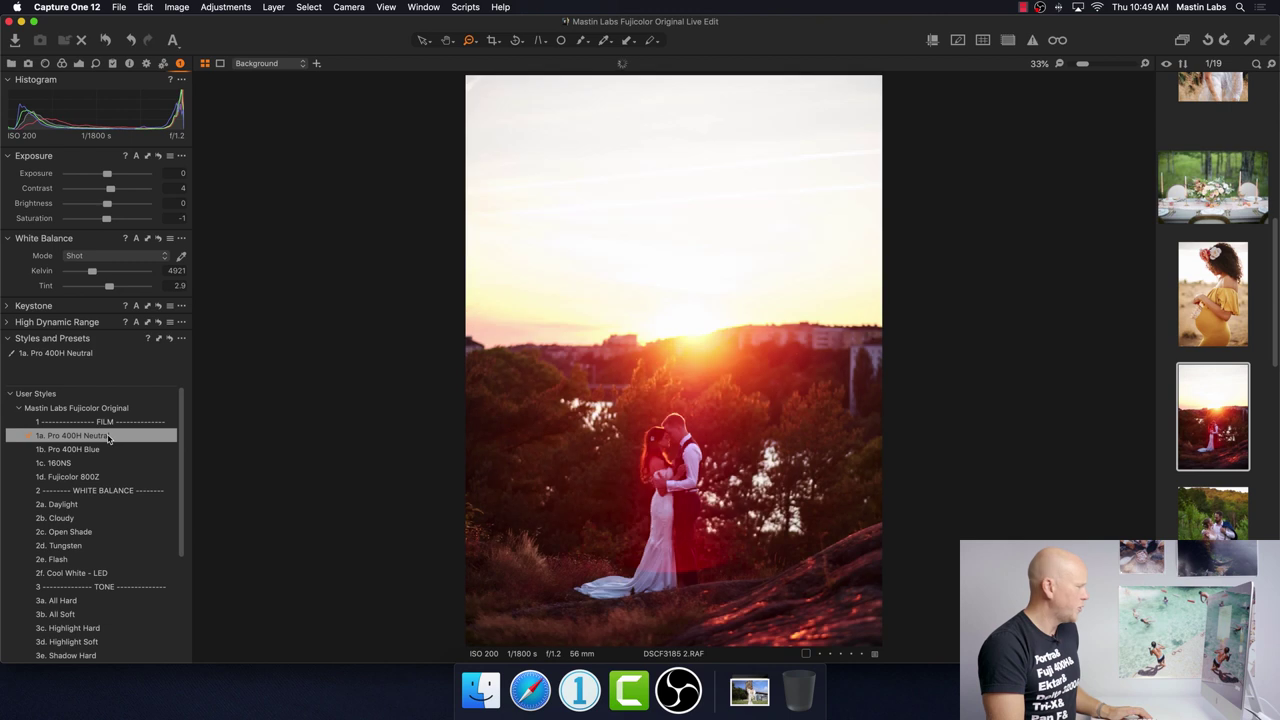
Crop the sunset photo to about 2993 by 4490 px, trimming the empty sky and centring the couple.
left_click(493, 41)
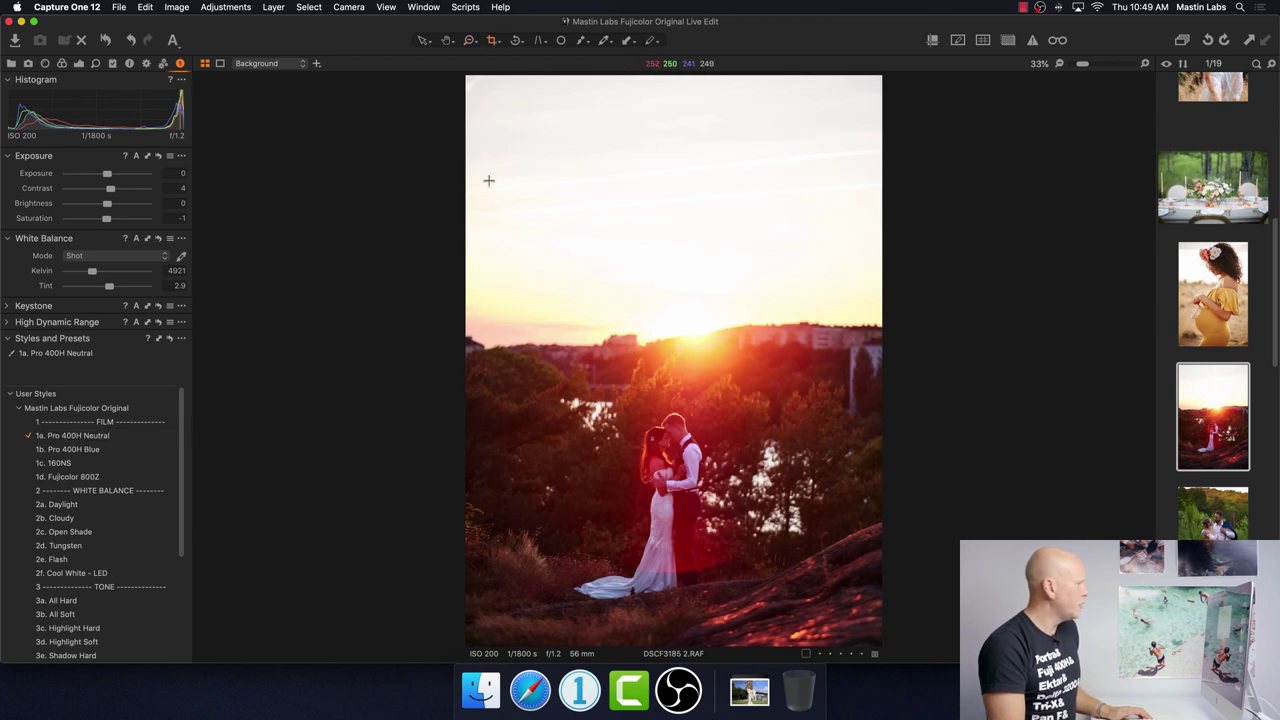
left_click_drag(482, 179, 940, 630)
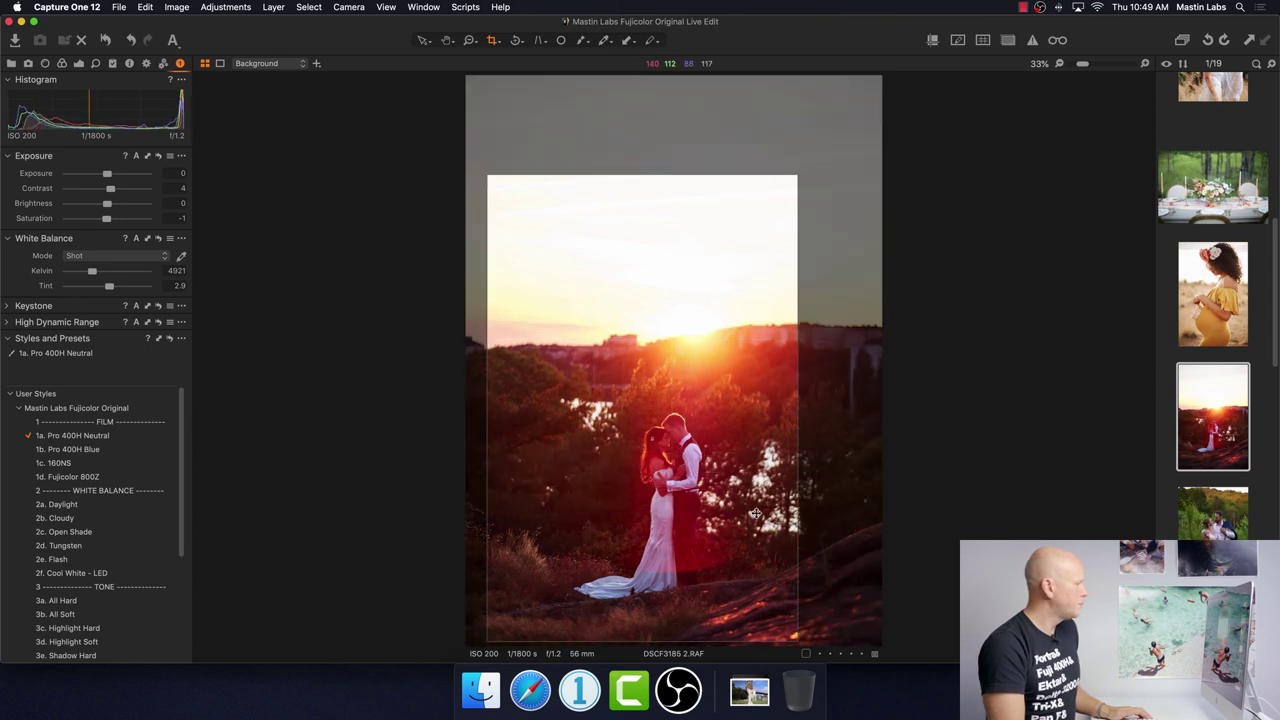
left_click_drag(714, 498, 722, 451)
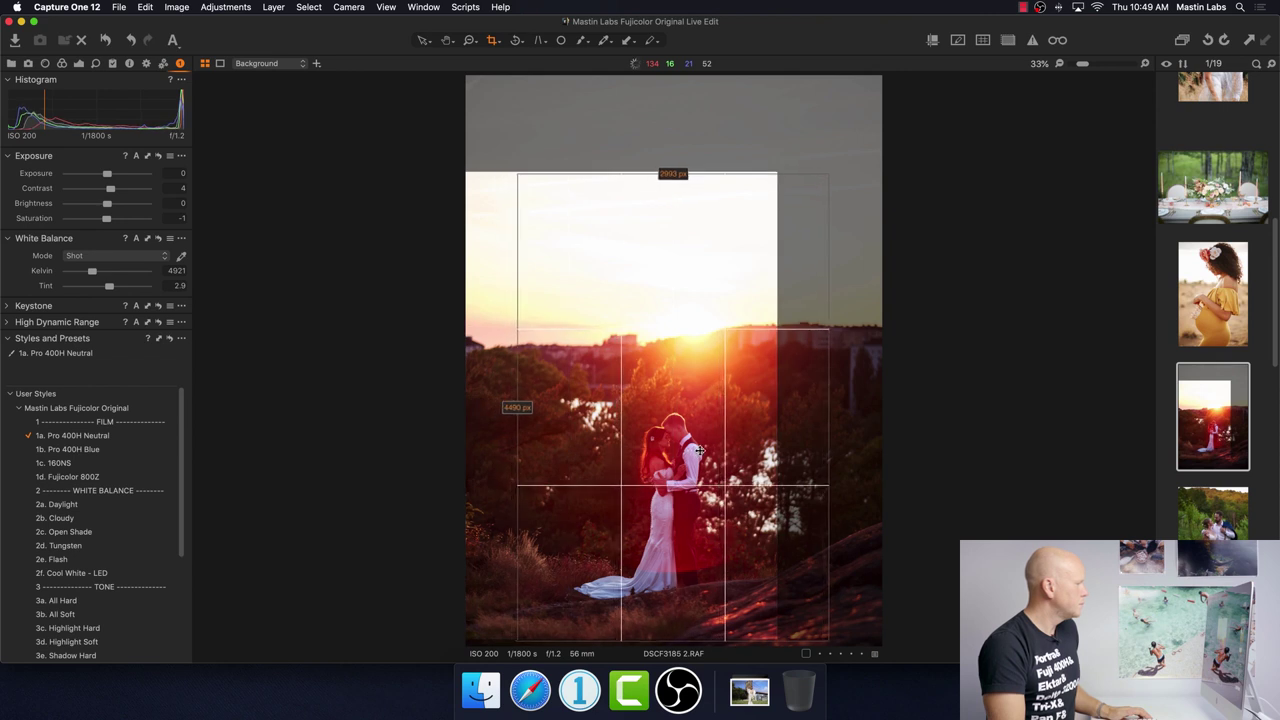
left_click(422, 42)
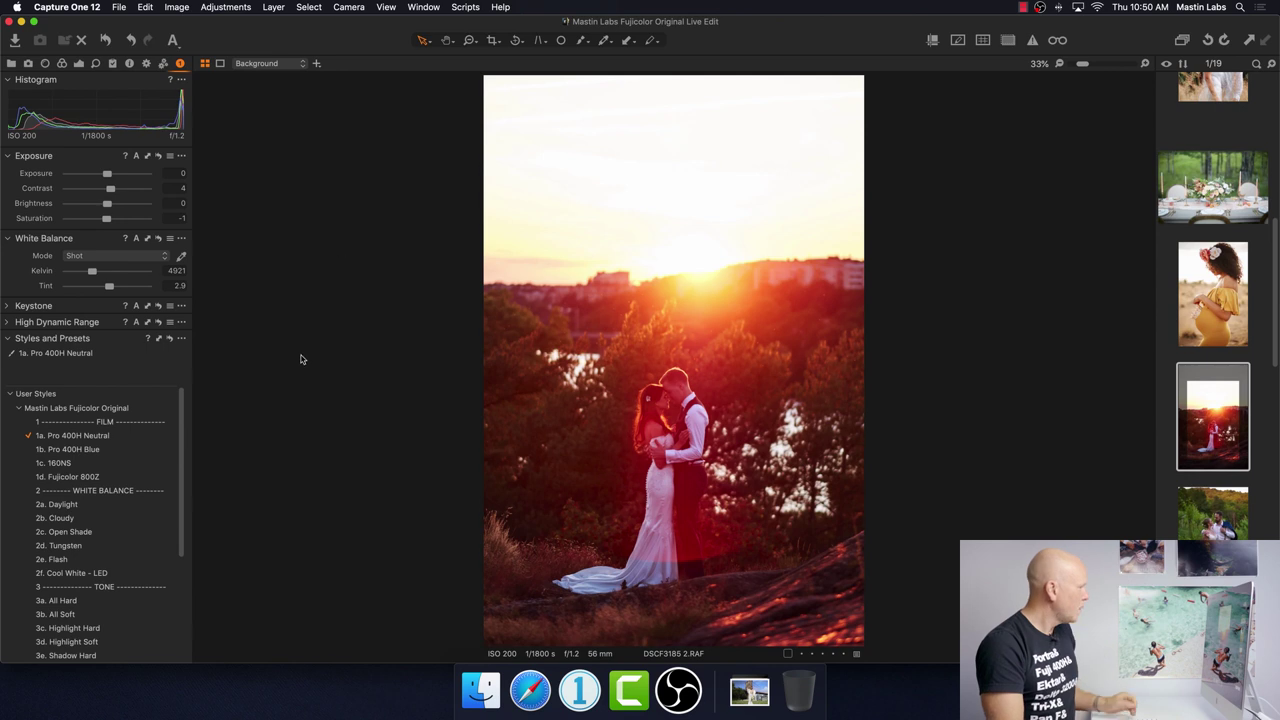
Apply the 4a. Lens Correction On style to the sunset couple photo and set its exposure to 0.46.
left_click_drag(183, 430, 190, 526)
left_click(145, 542)
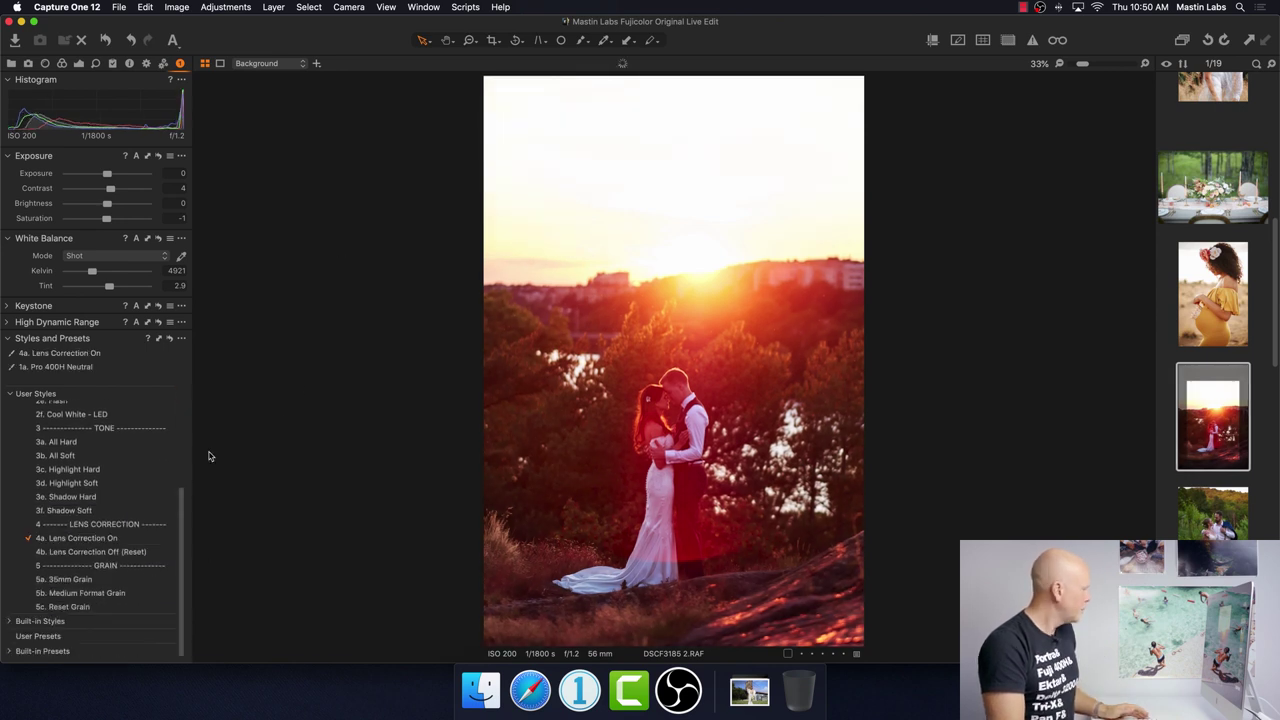
left_click_drag(180, 505, 181, 405)
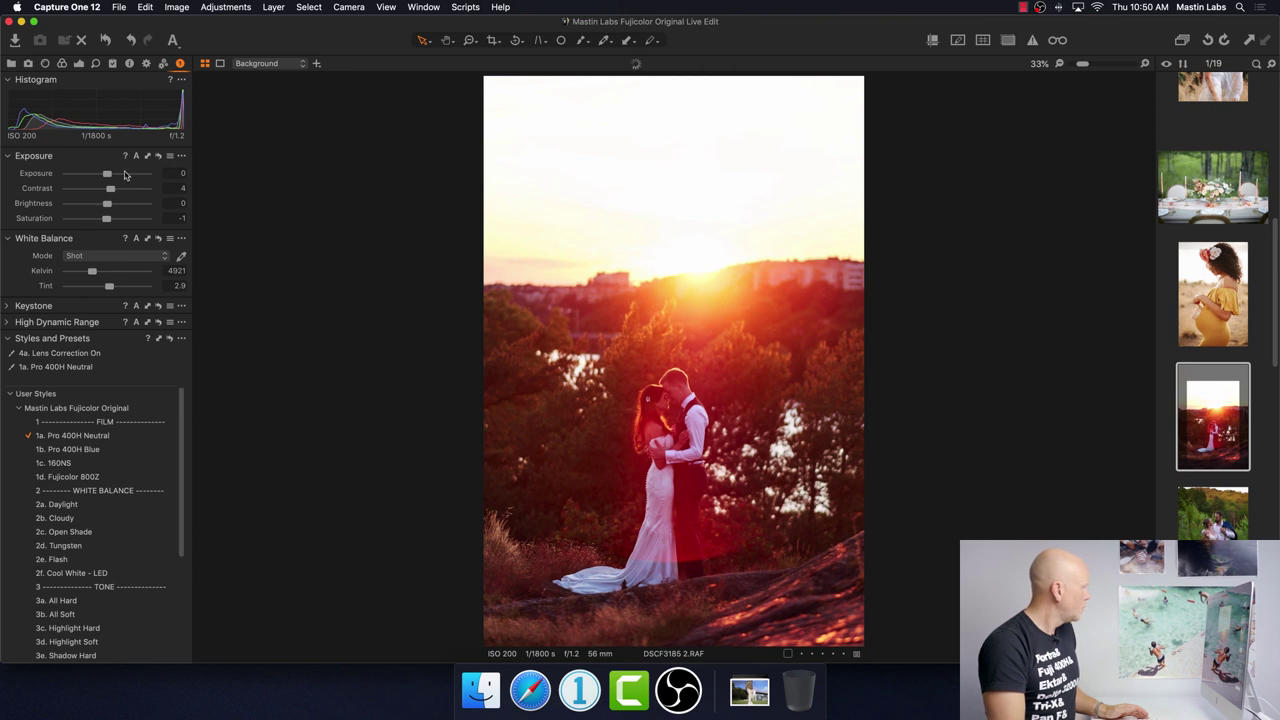
left_click_drag(108, 177, 112, 176)
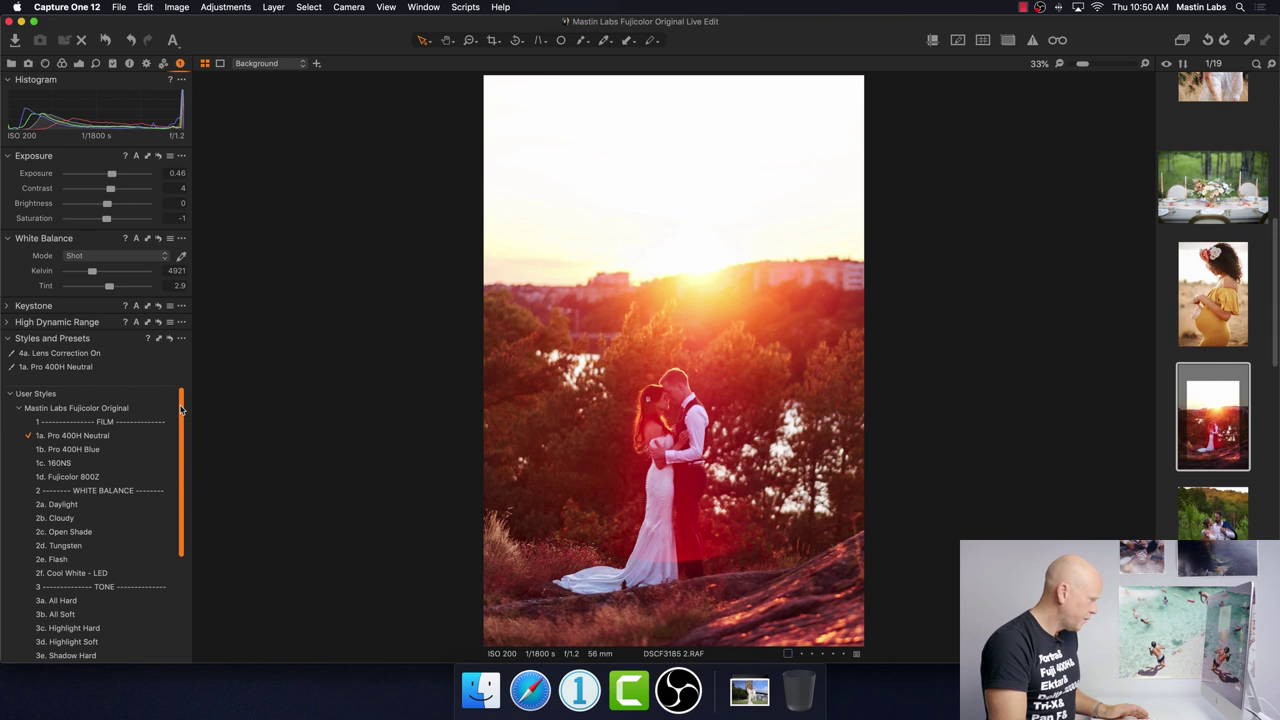
Apply the 3b. All Soft tone style to the sunset couple photo and set its white balance to 5631 Kelvin.
left_click_drag(181, 408, 190, 482)
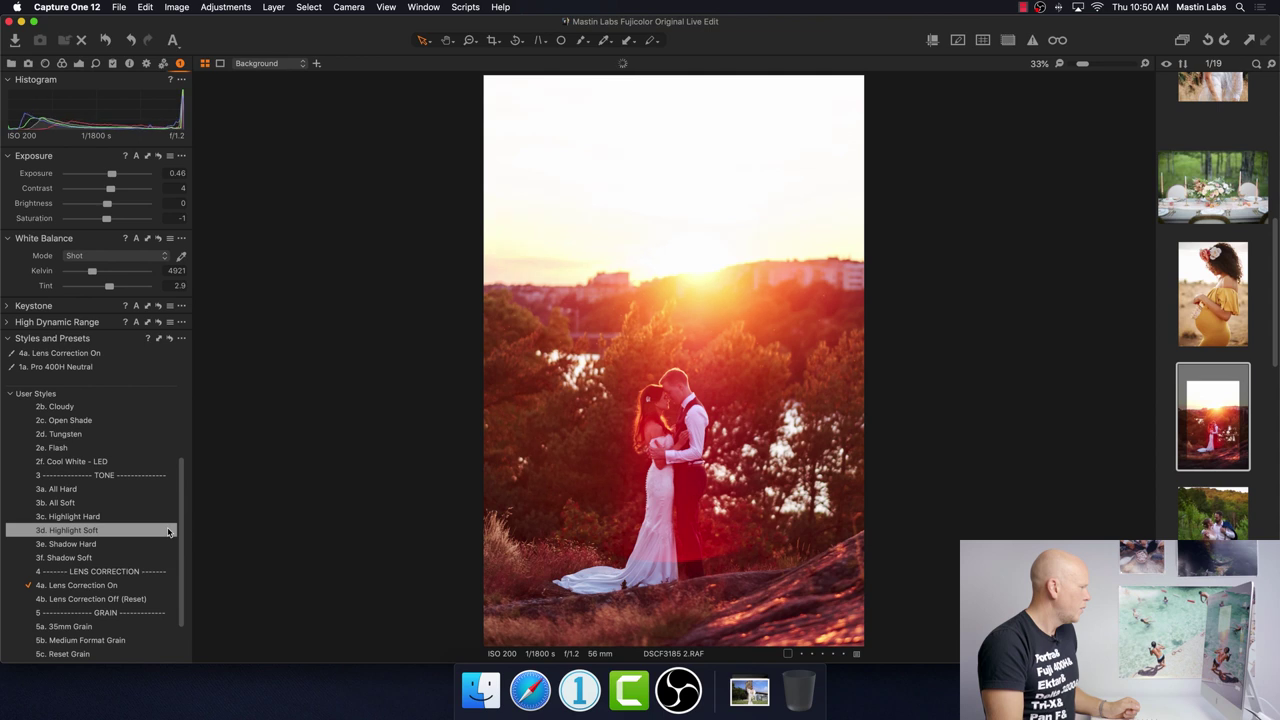
left_click(168, 502)
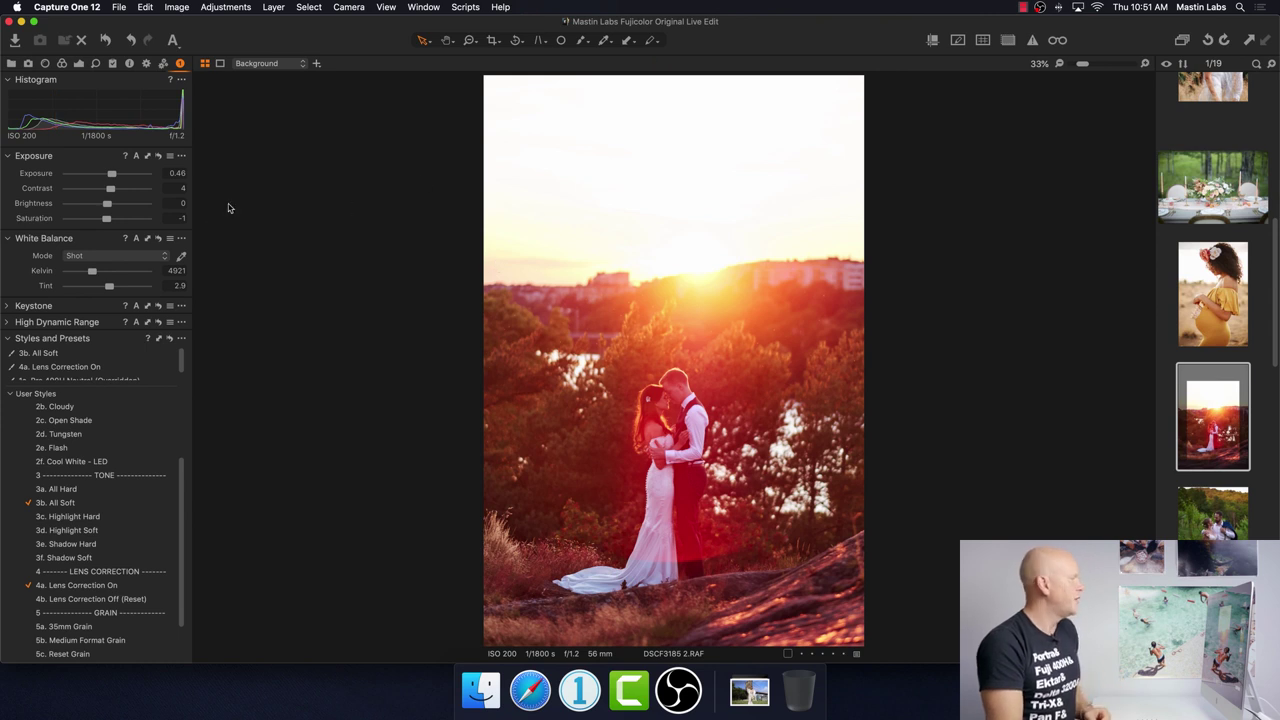
left_click_drag(95, 274, 99, 274)
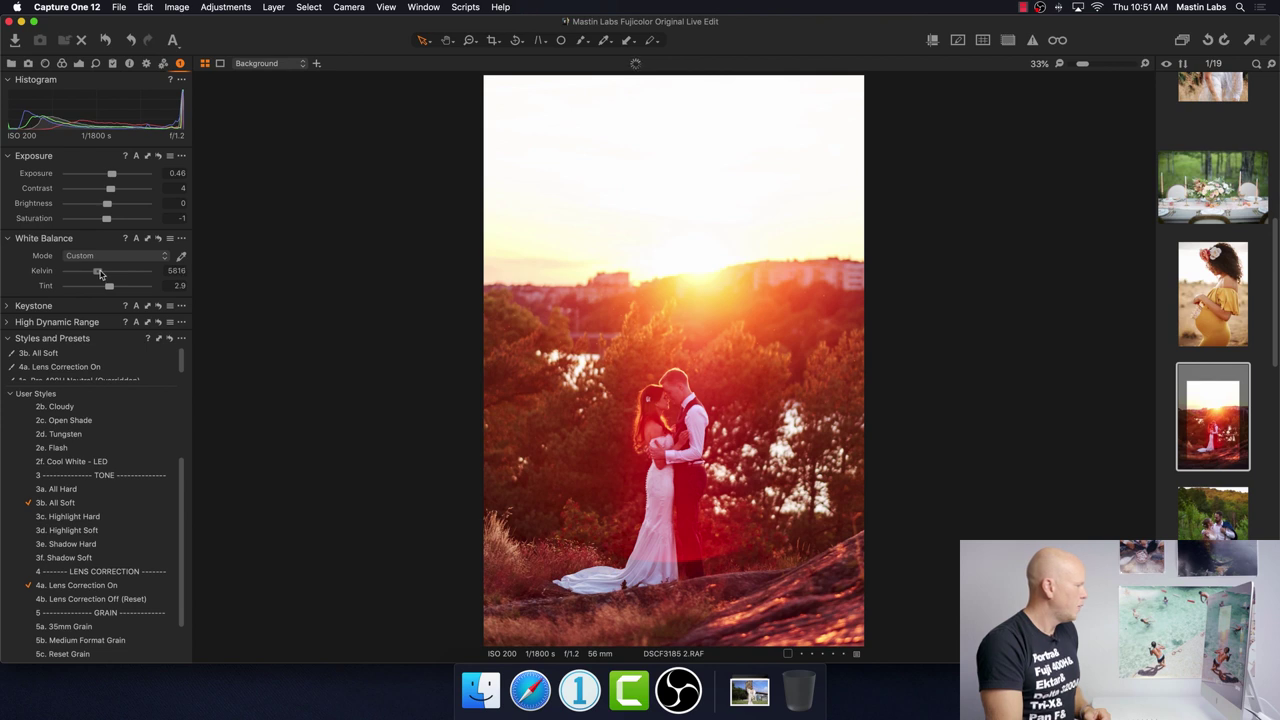
left_click_drag(98, 274, 97, 275)
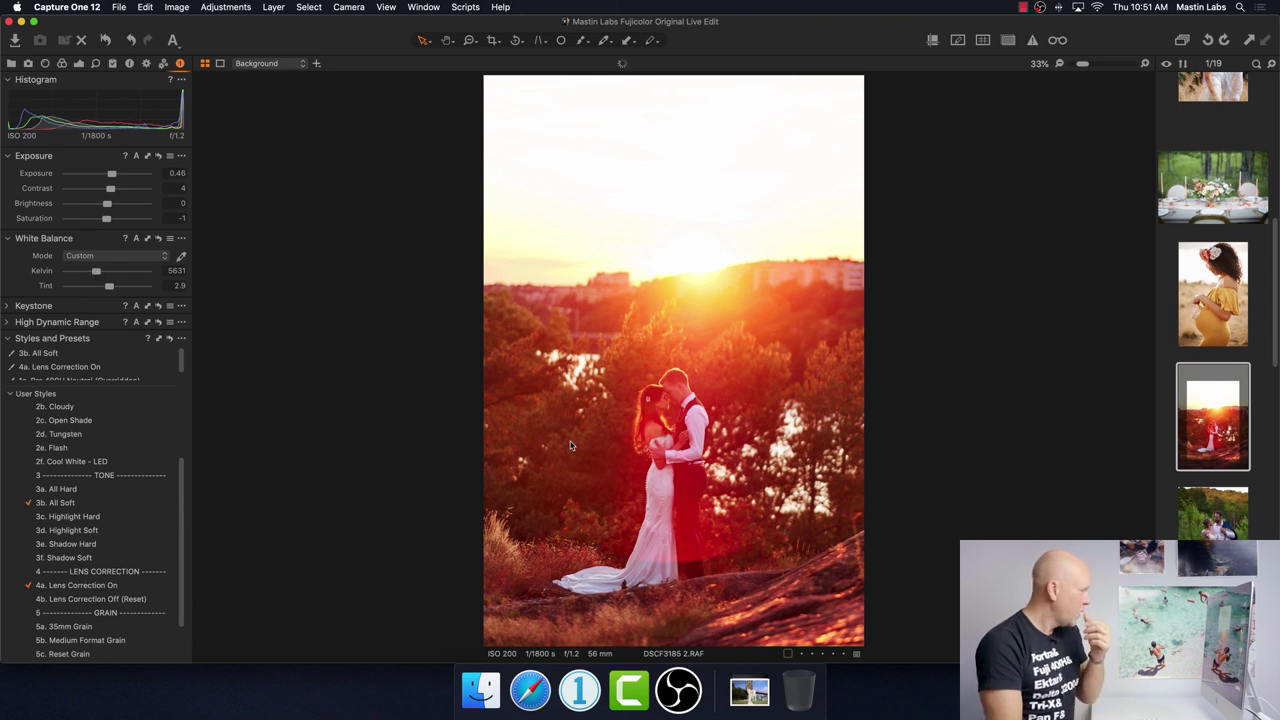
Examine the bride's dress and train in the sunset photo at 100% zoom, and return to a wider view of the couple.
left_click(469, 41)
left_click(500, 57)
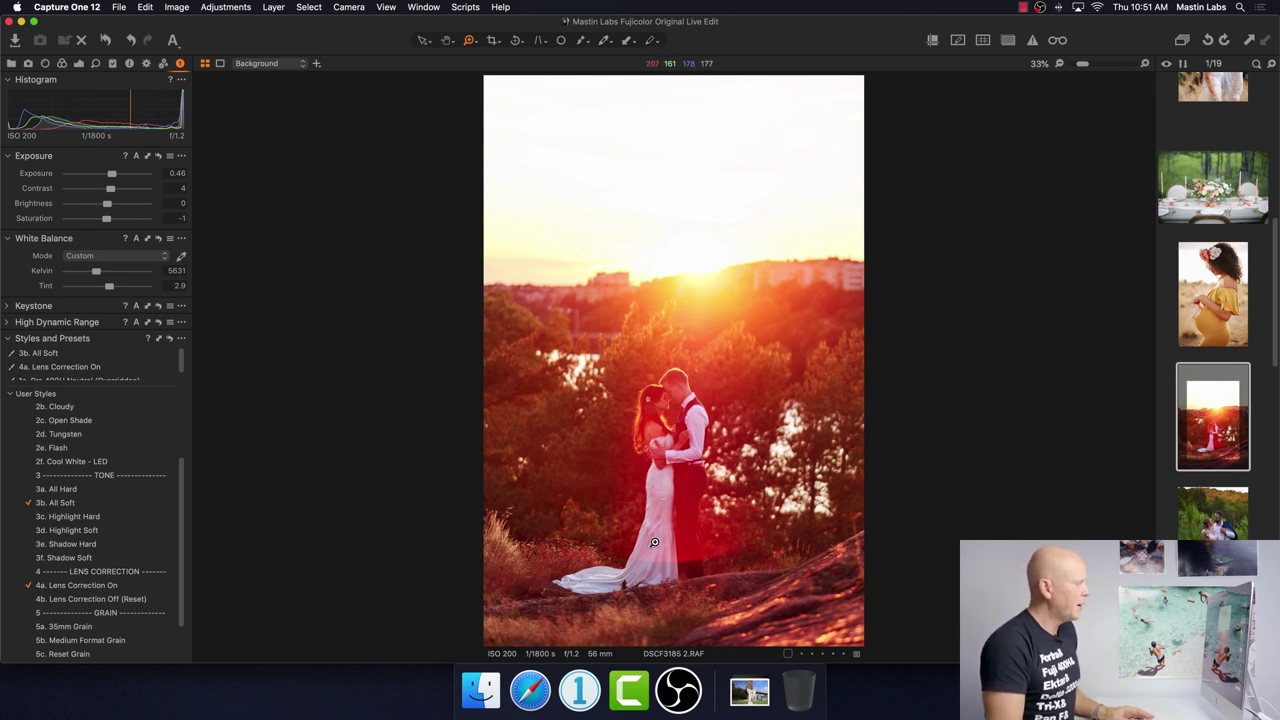
left_click(633, 581)
left_click(626, 576)
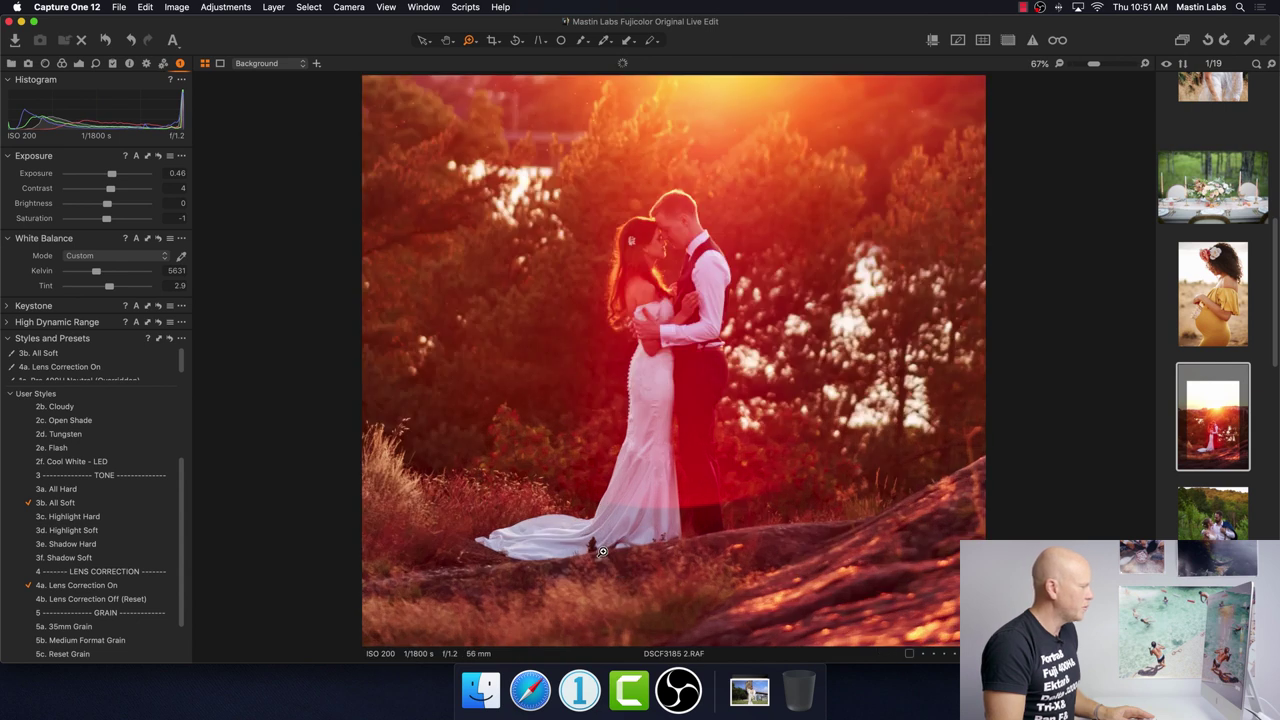
left_click(600, 545)
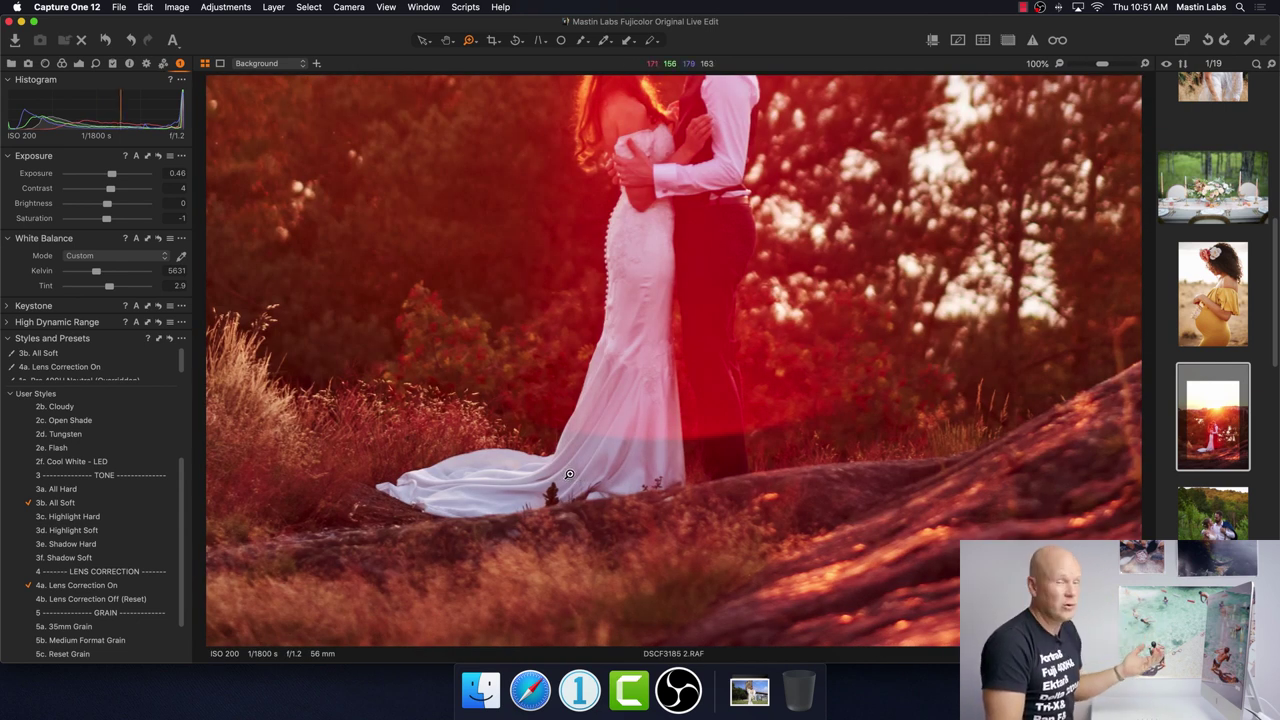
left_click(469, 40)
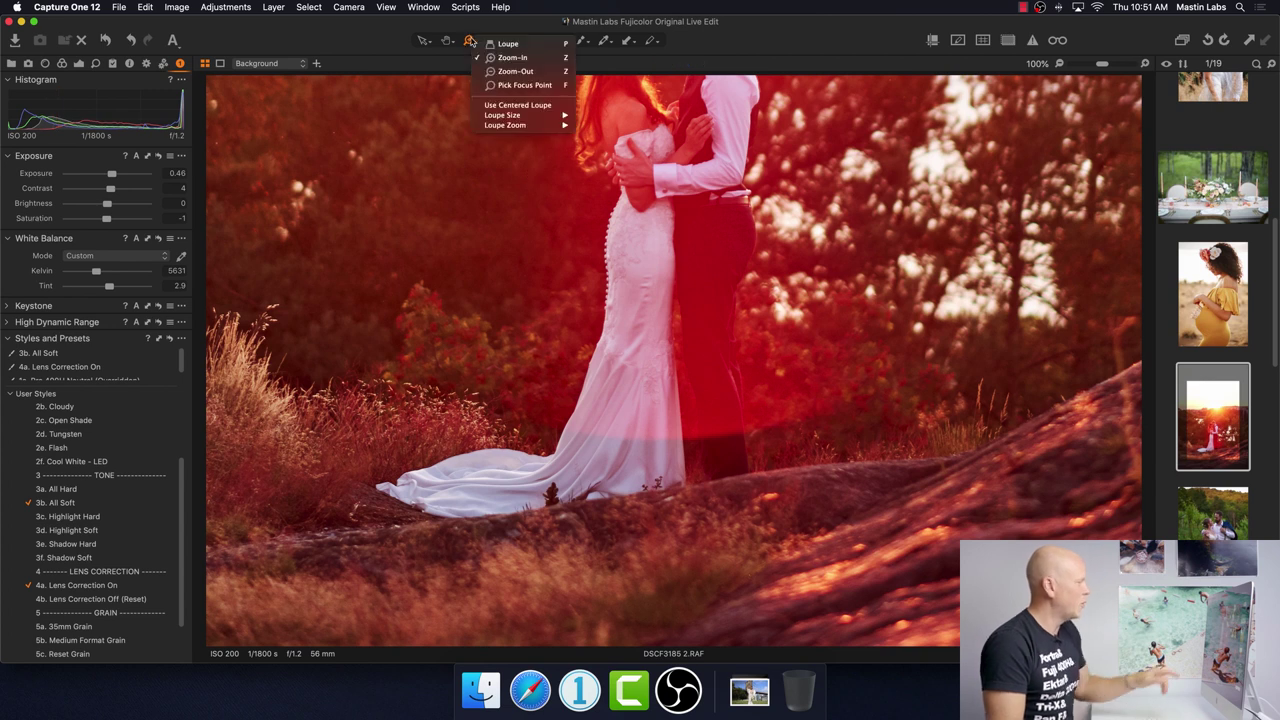
left_click(658, 380)
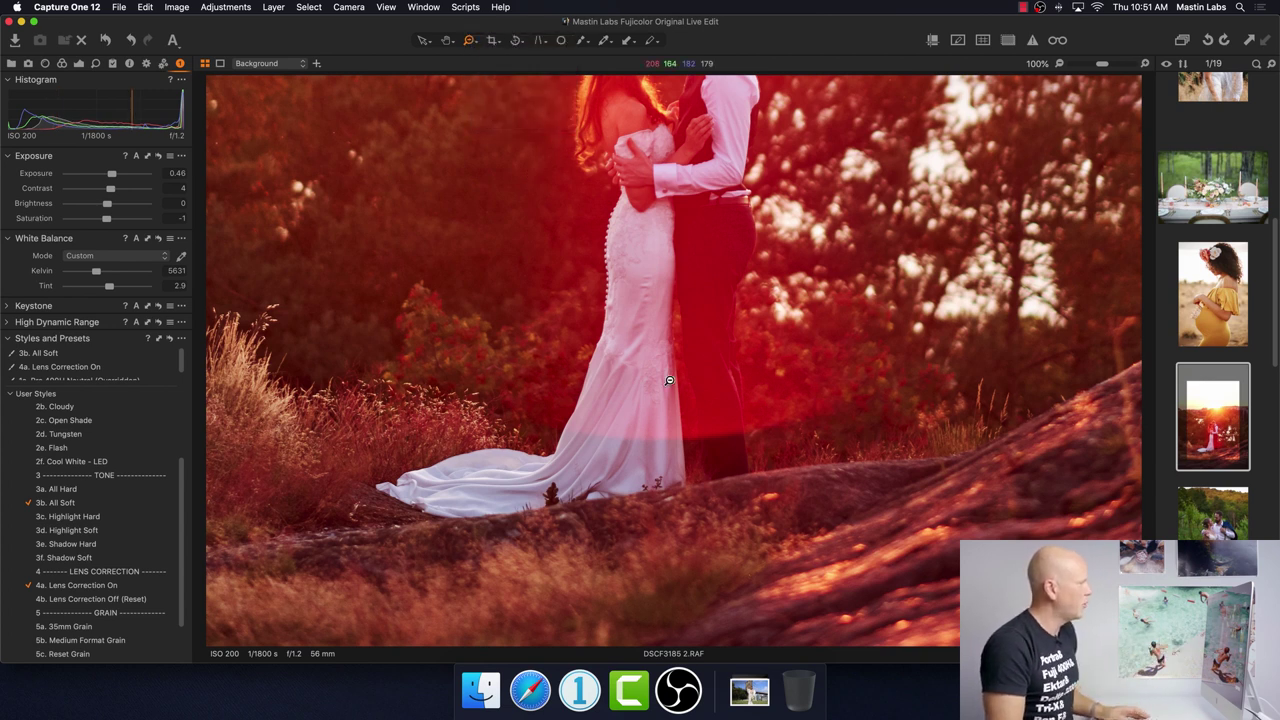
left_click(658, 380)
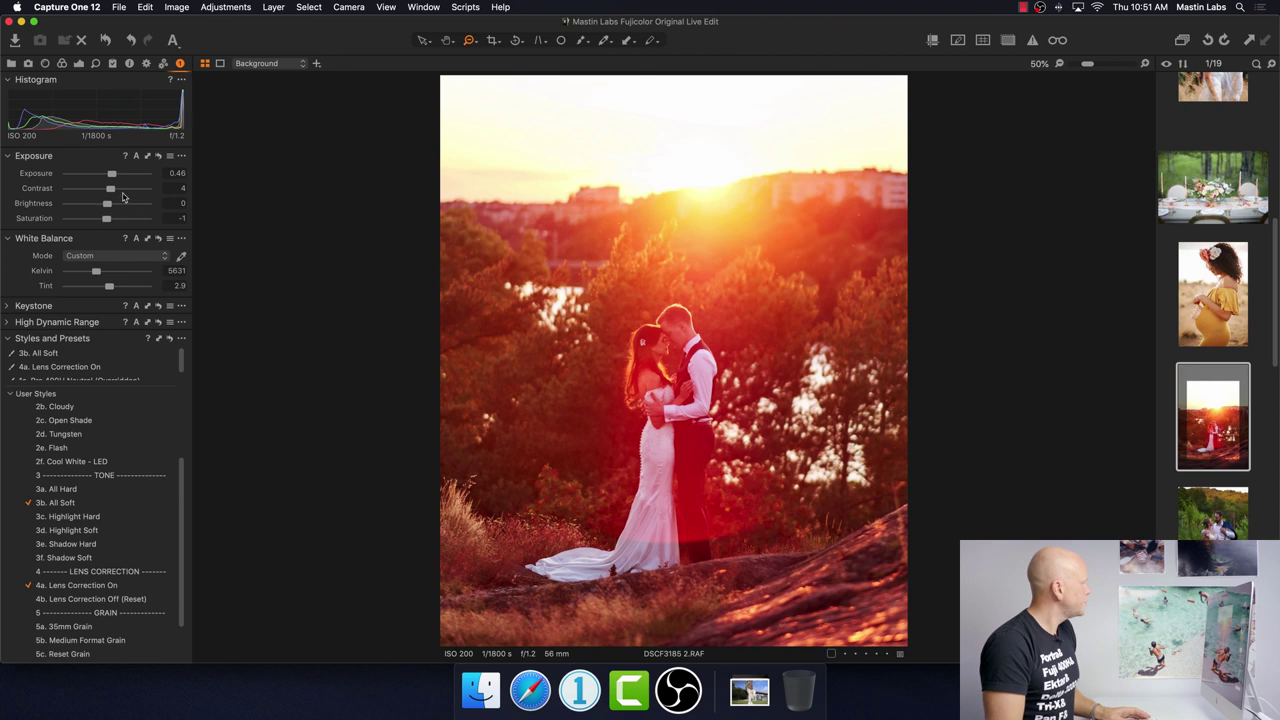
Set the sunset photo's white balance to 5859 Kelvin and compare the edit with the unadjusted original.
left_click_drag(98, 277, 100, 278)
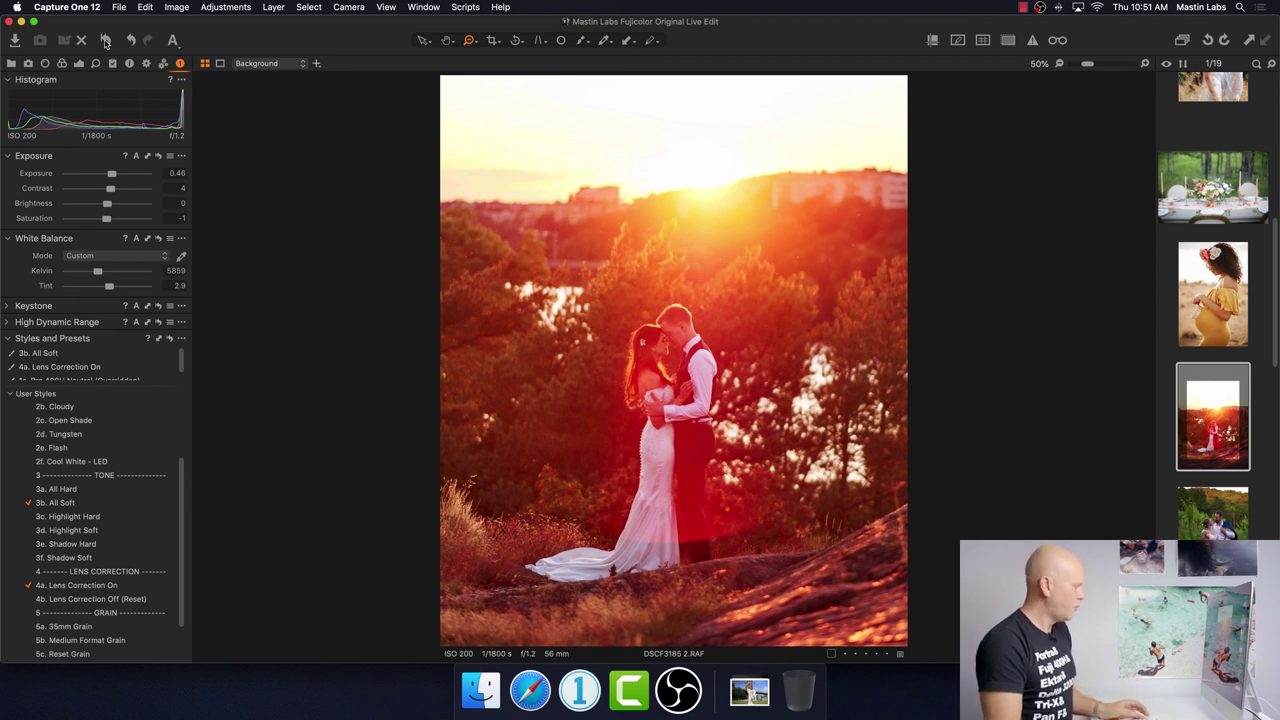
left_click(105, 43)
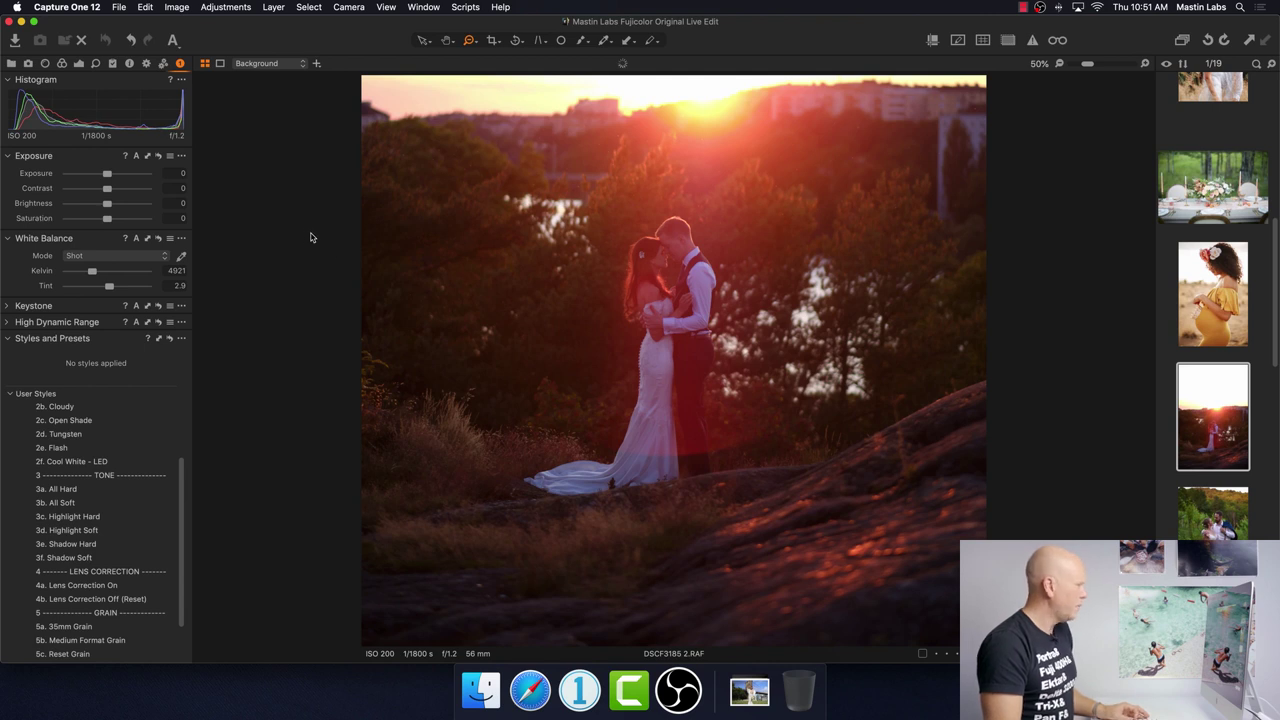
key("super+z")
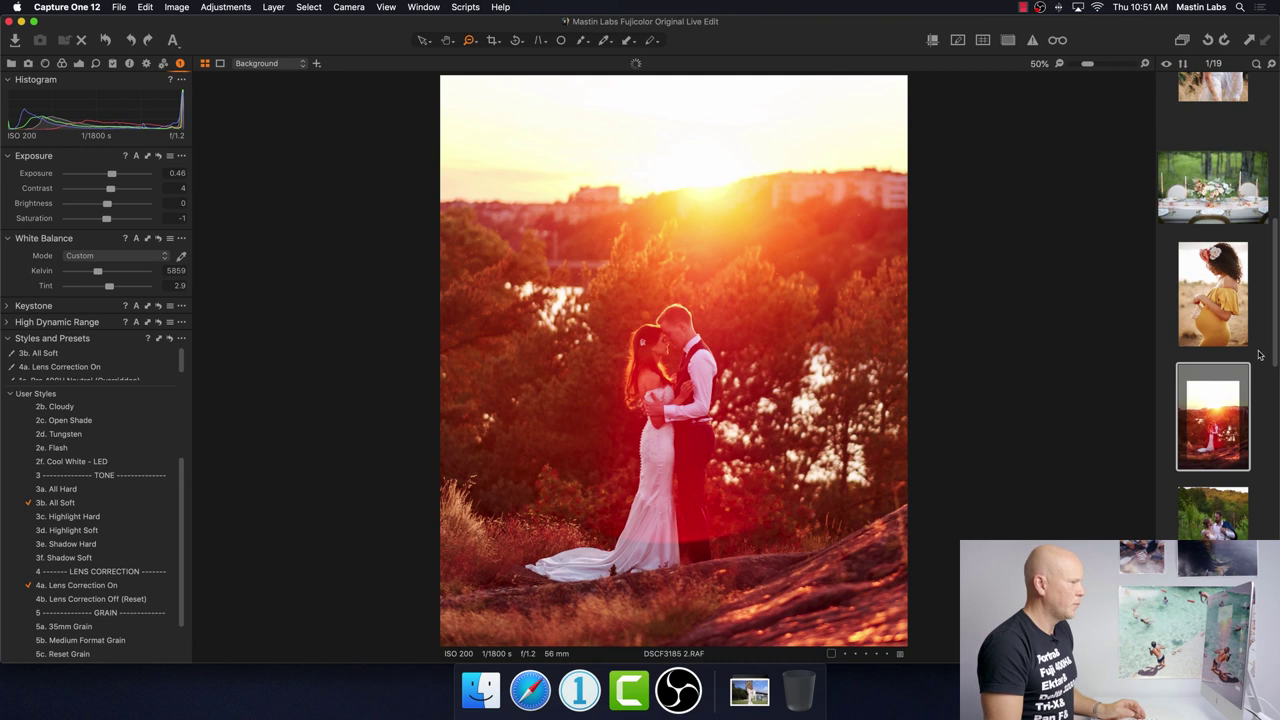
scroll(1232, 358, "down", 5)
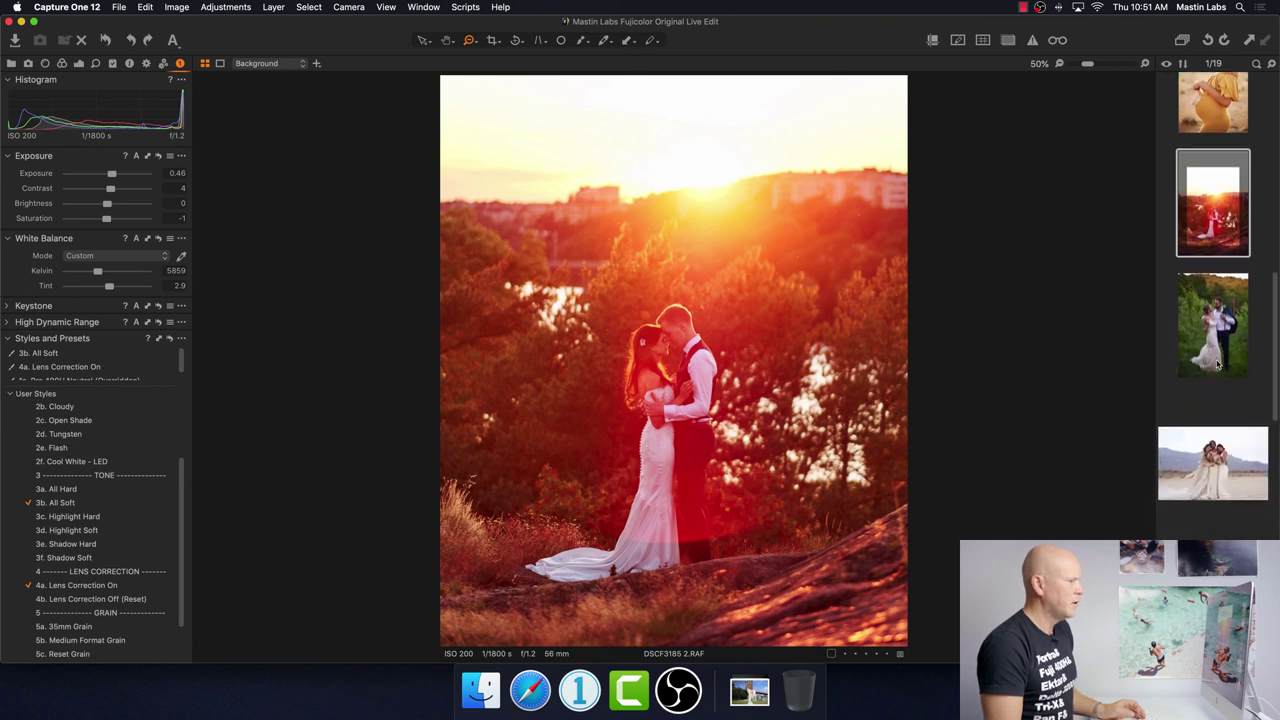
scroll(1218, 364, "down", 1)
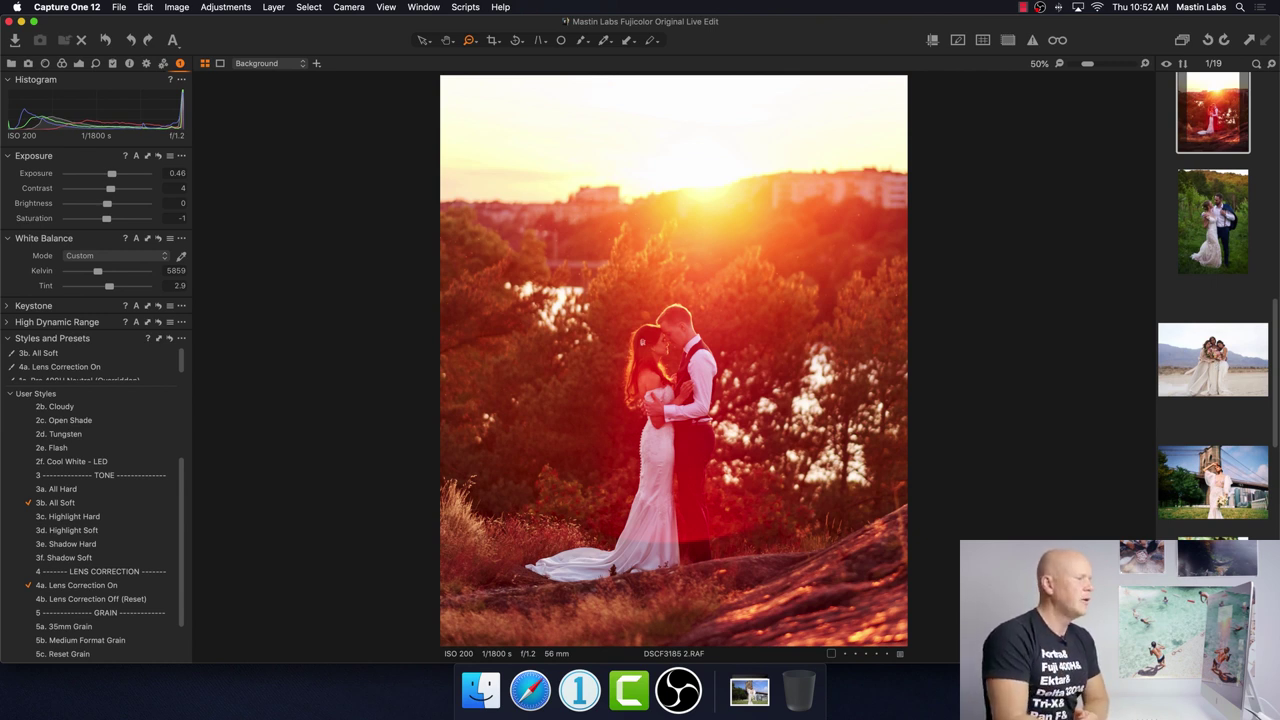
scroll(1276, 327, "down", 2)
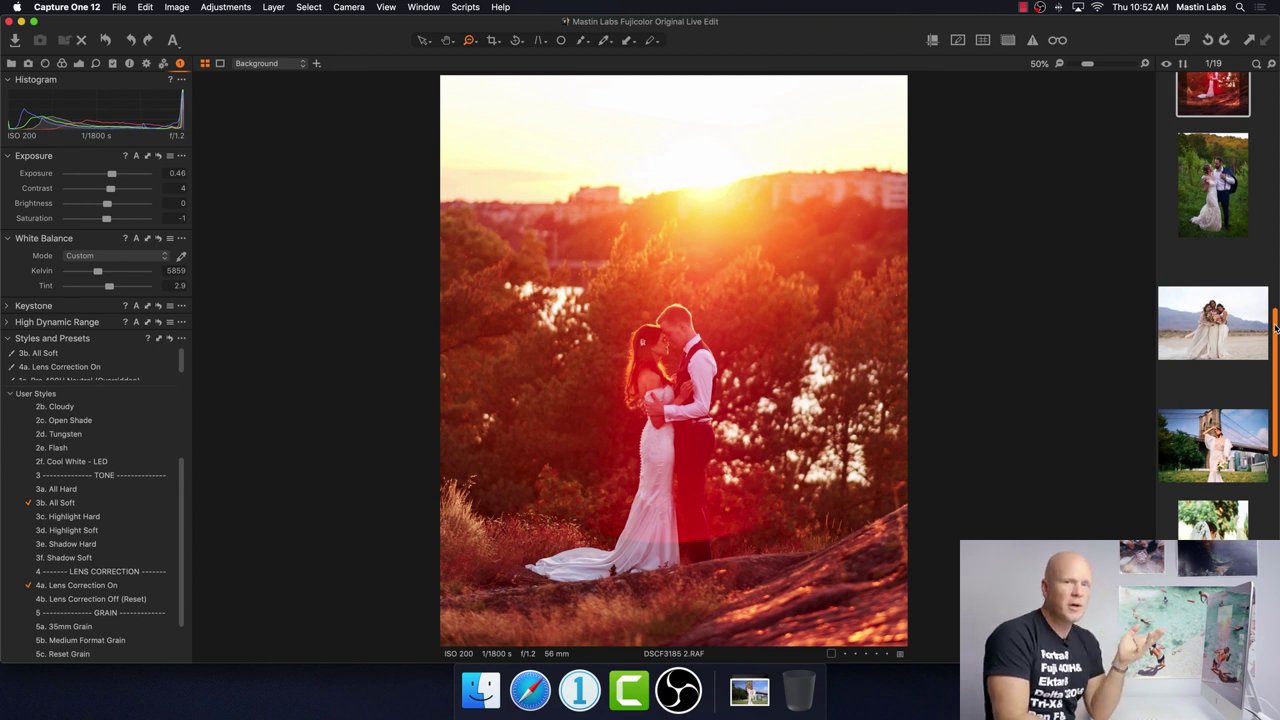
left_click_drag(1275, 328, 1276, 330)
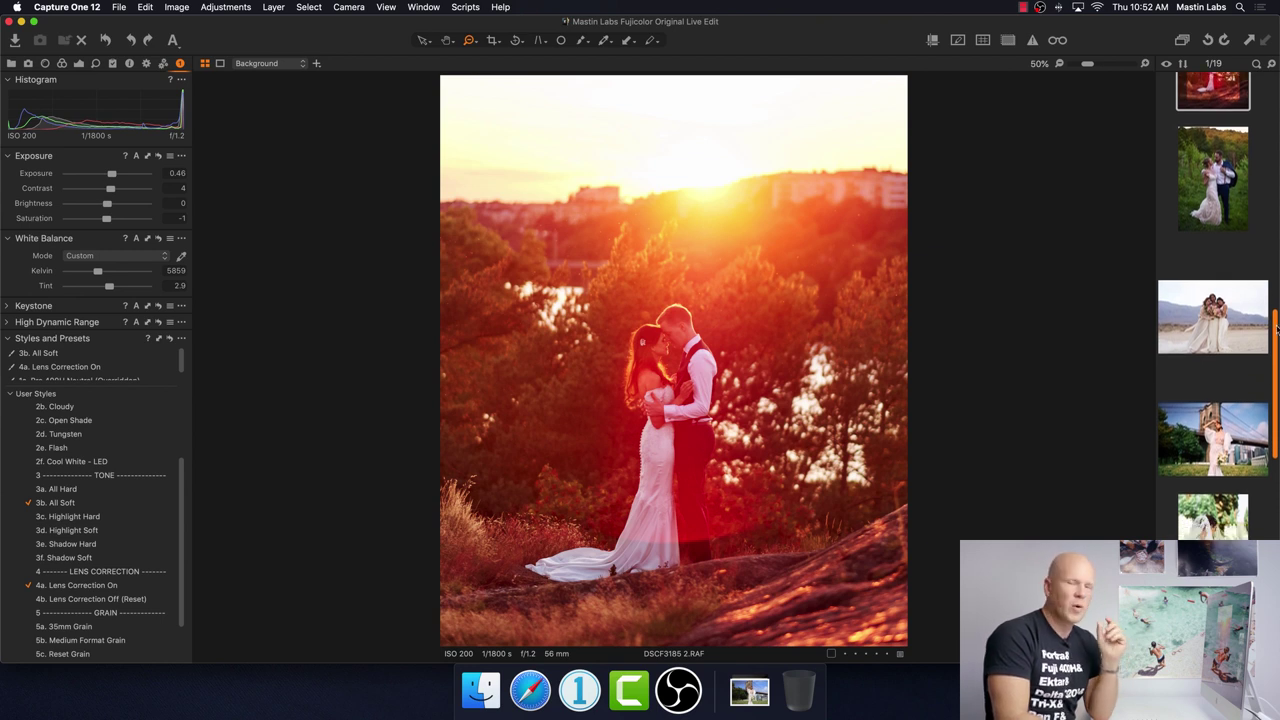
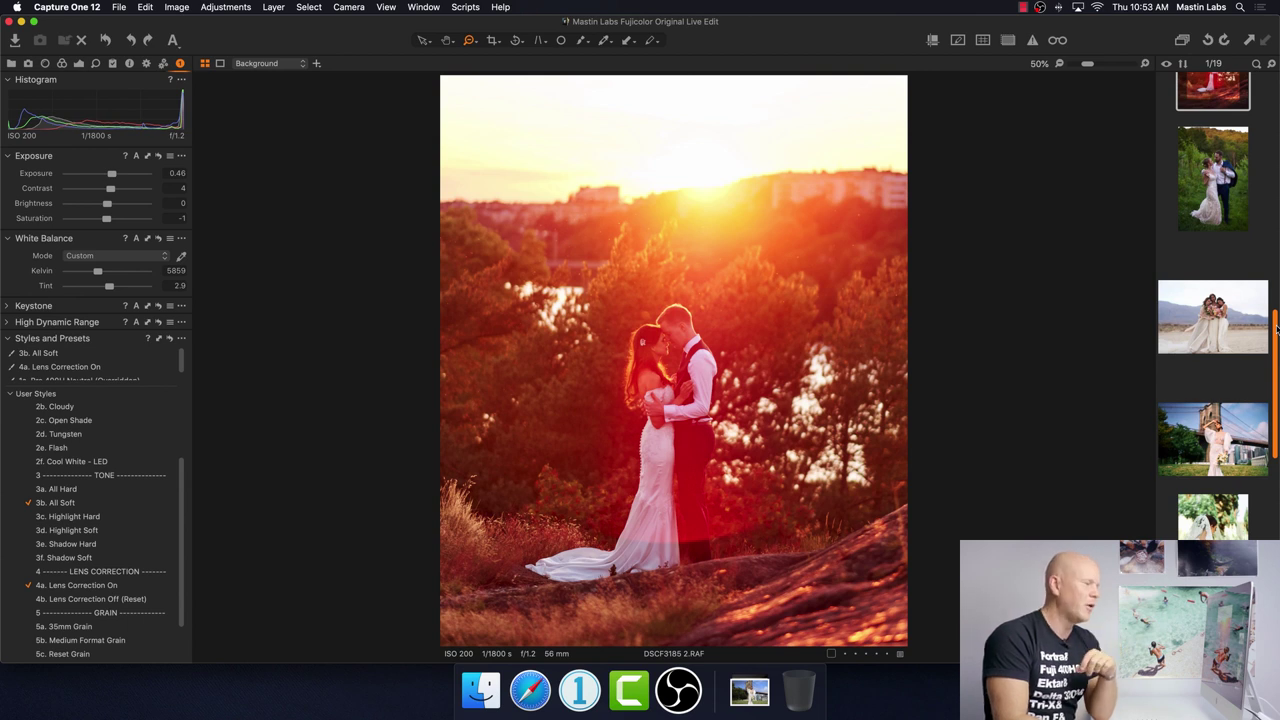
Open the floral table setting photo and apply the 1a. Pro 400H Neutral and 4a. Lens Correction On styles.
left_click_drag(1276, 327, 1276, 271)
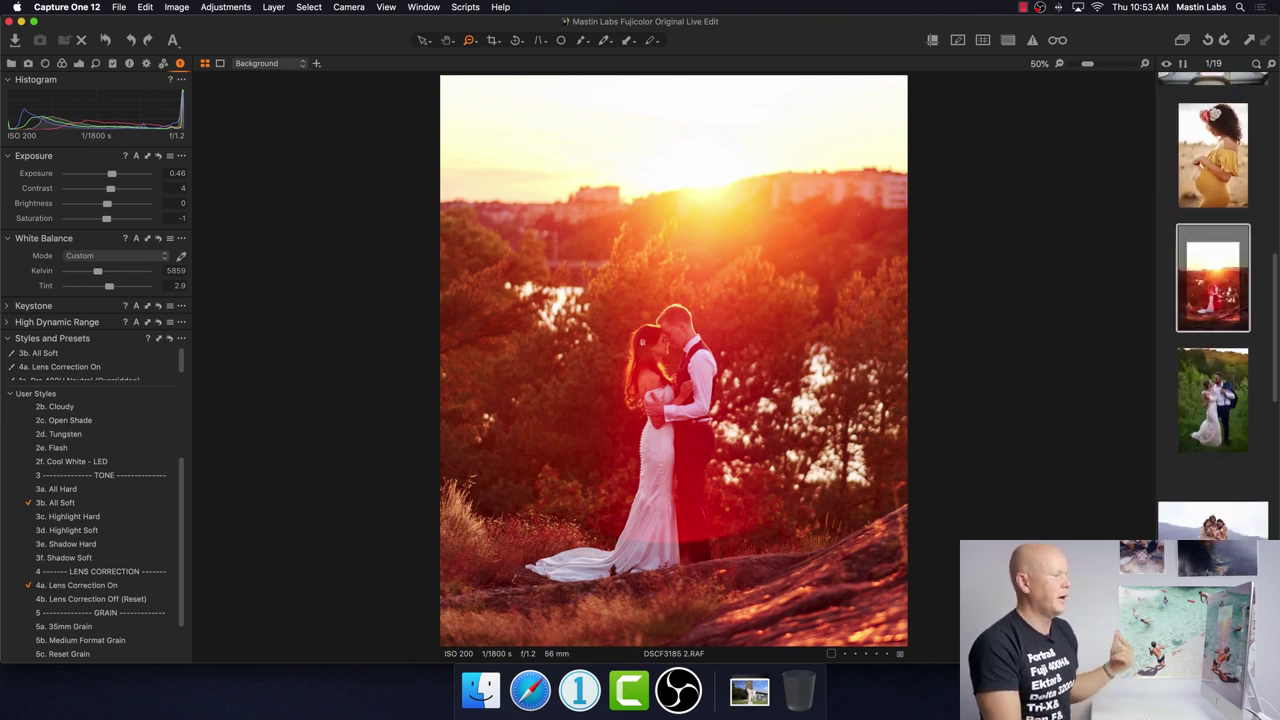
scroll(1235, 286, "up", 5)
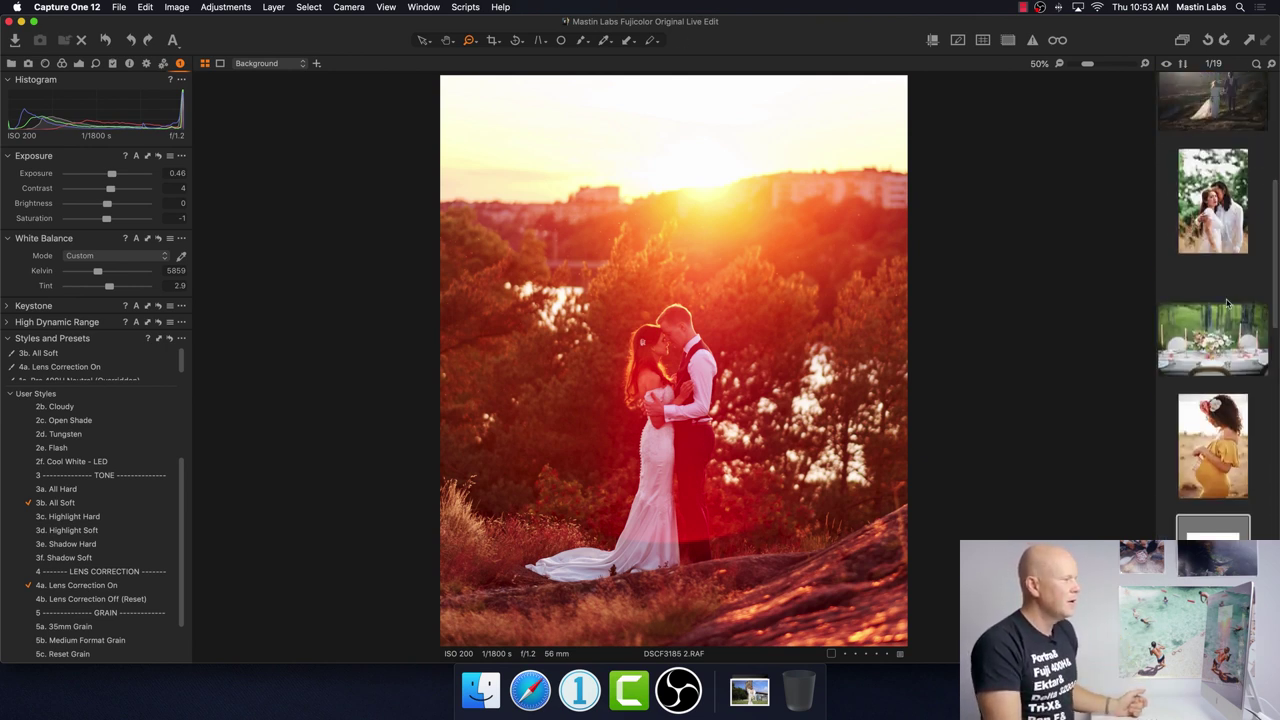
left_click(1228, 328)
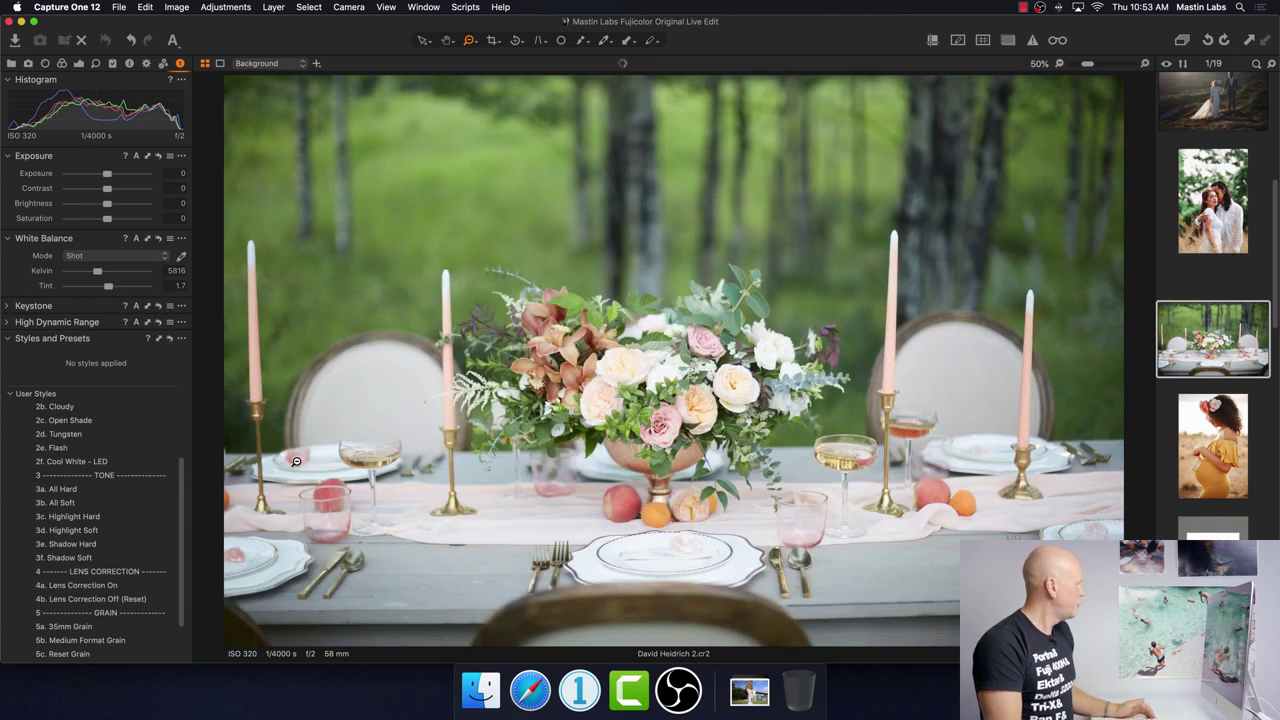
left_click_drag(182, 490, 180, 410)
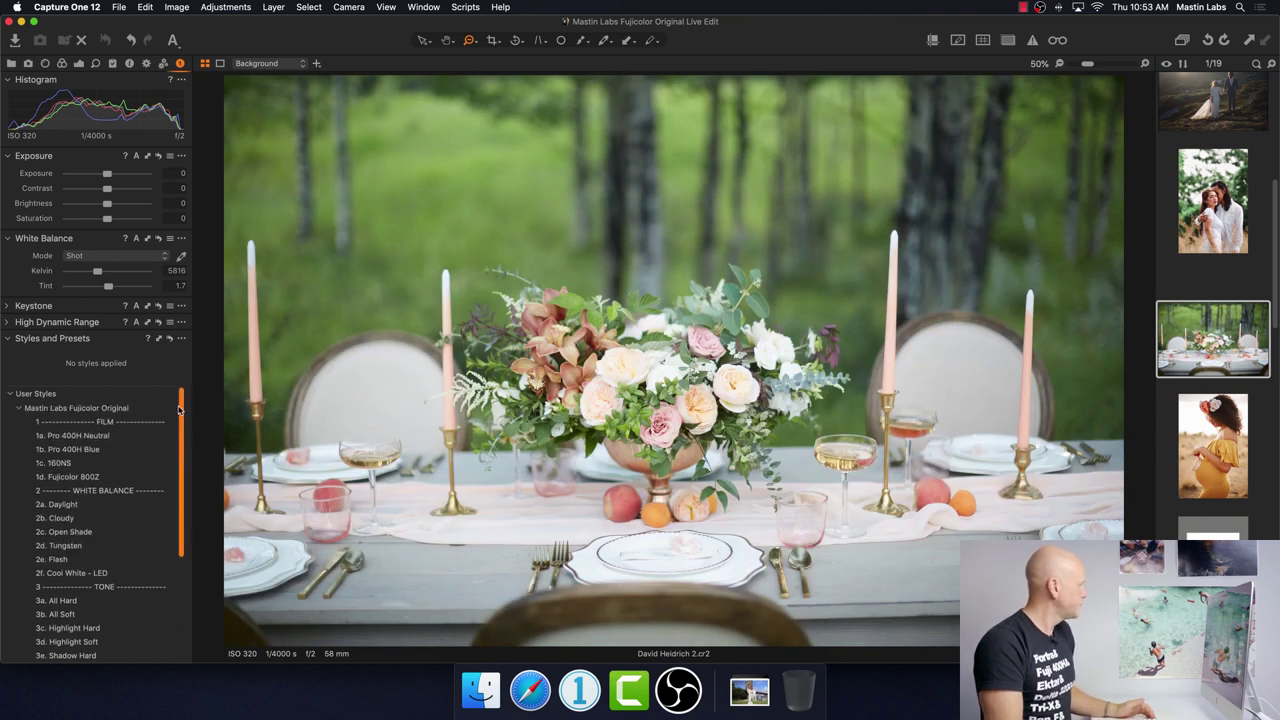
left_click(72, 435)
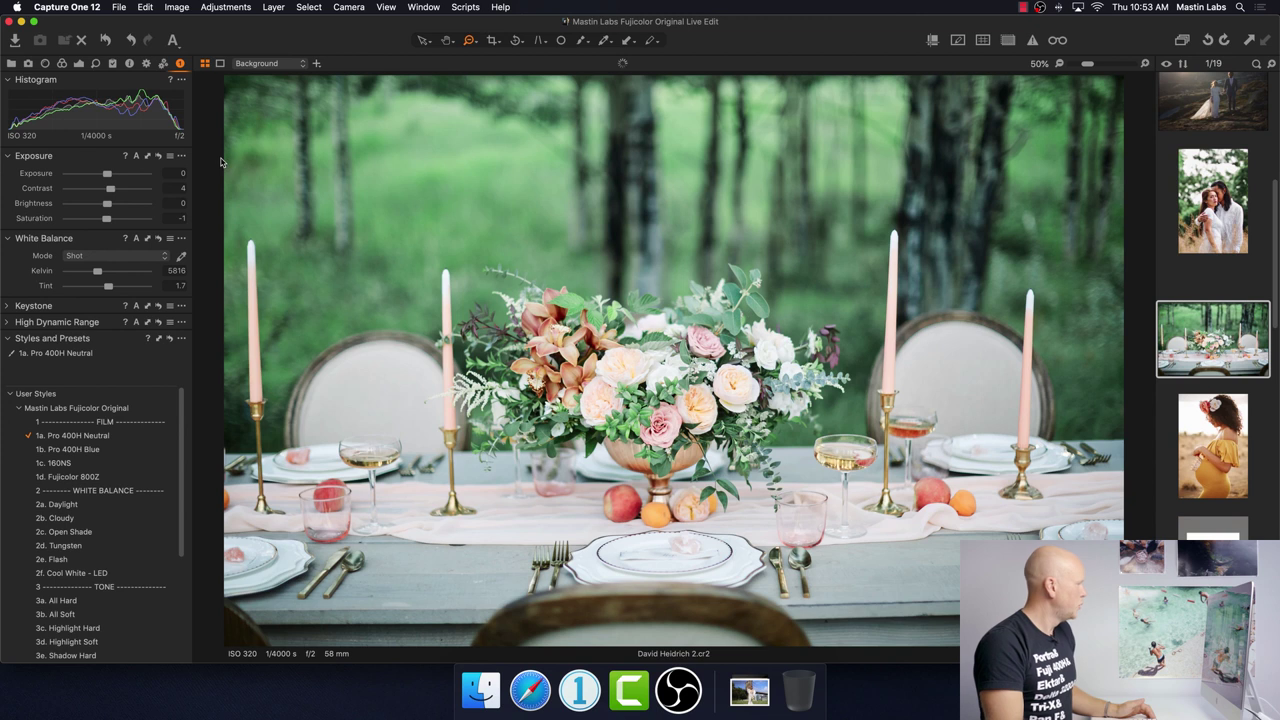
left_click_drag(182, 450, 183, 569)
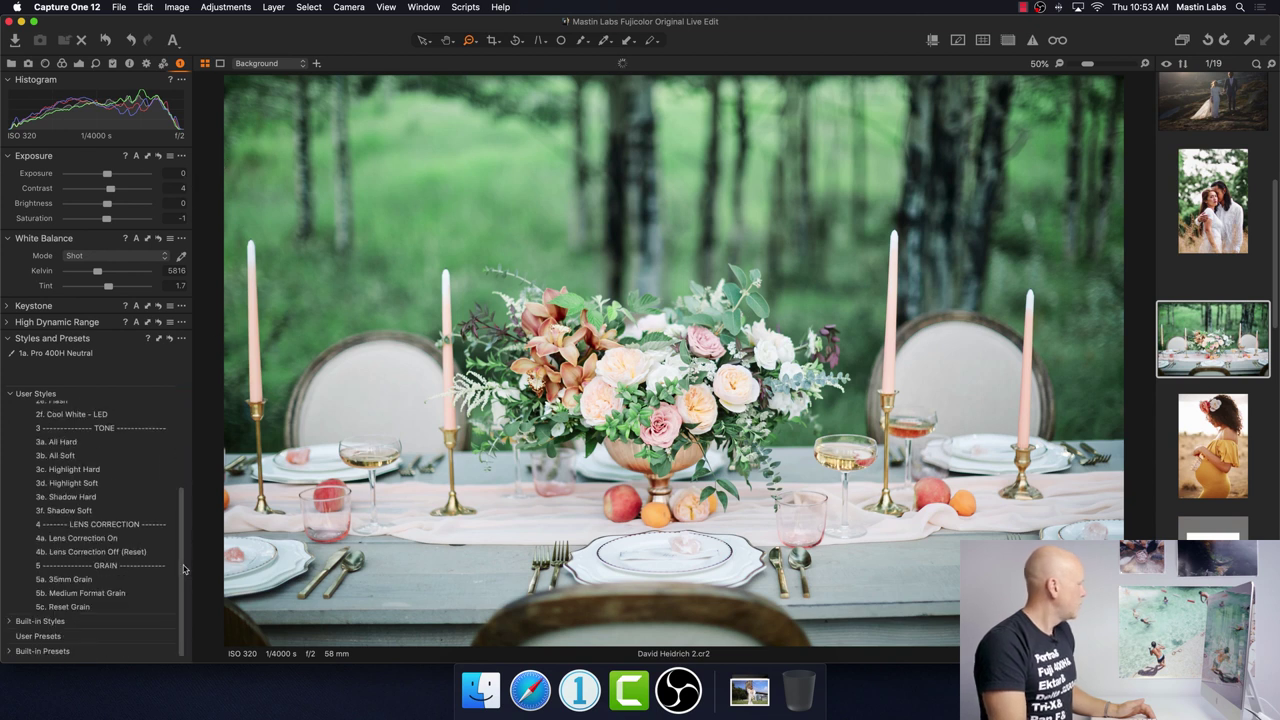
left_click(170, 538)
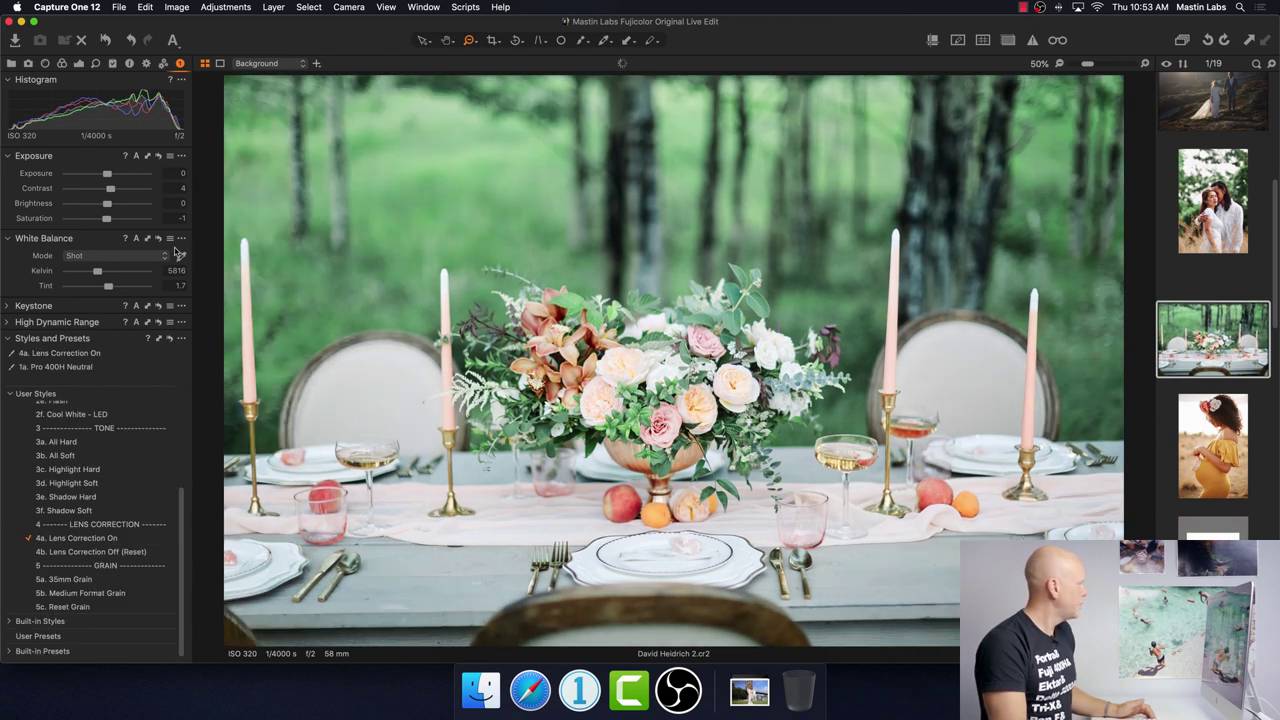
Set the table setting photo's white balance to 6448 Kelvin and compare the edit with the unadjusted original.
left_click_drag(98, 273, 101, 274)
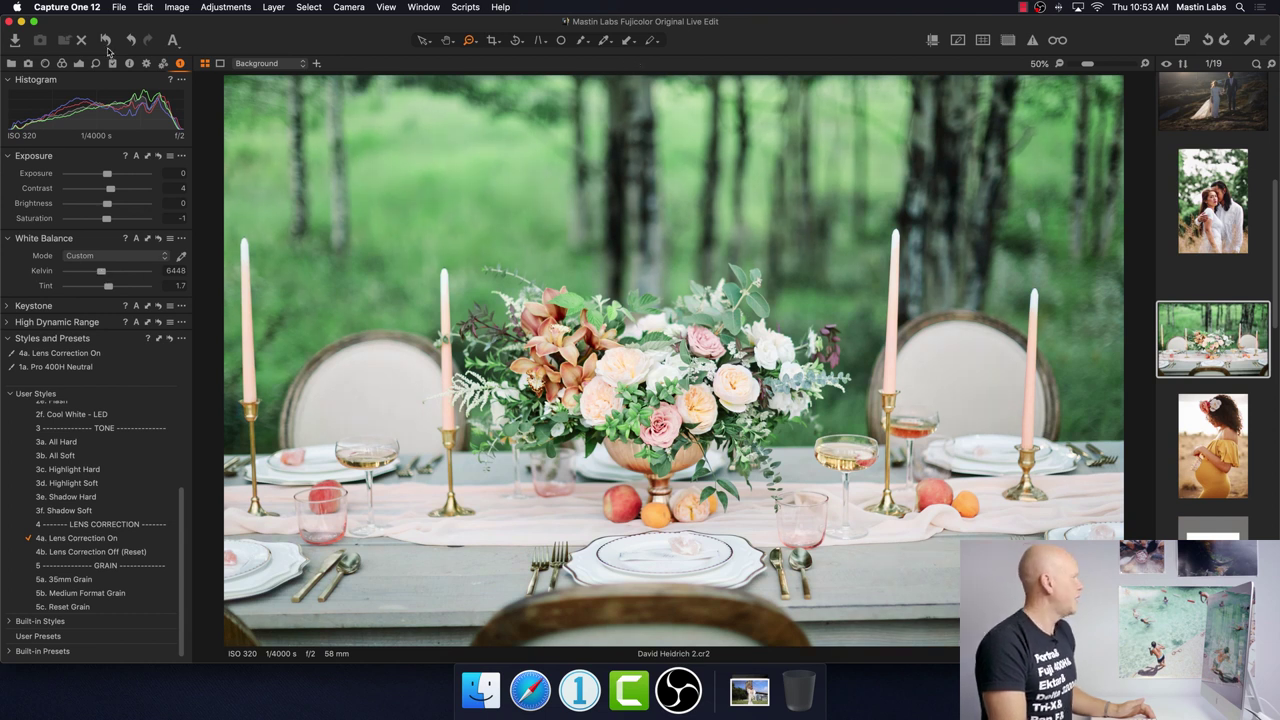
left_click(106, 41)
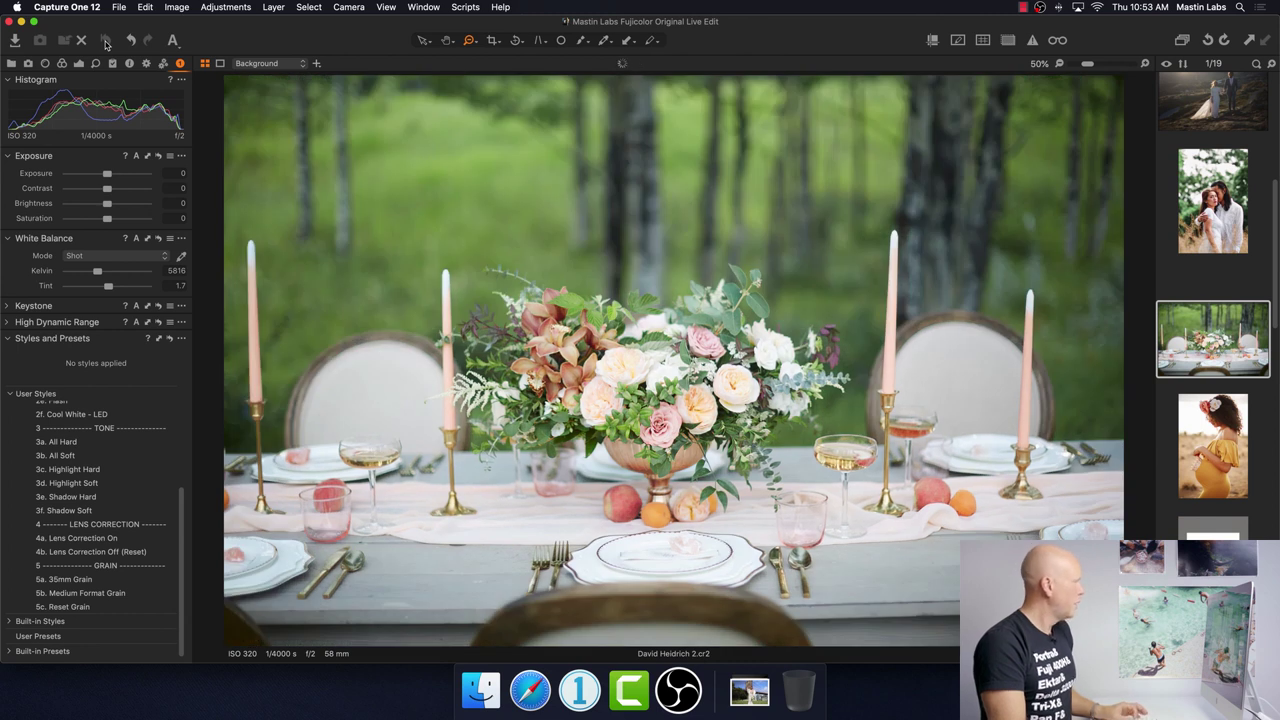
key("super+z")
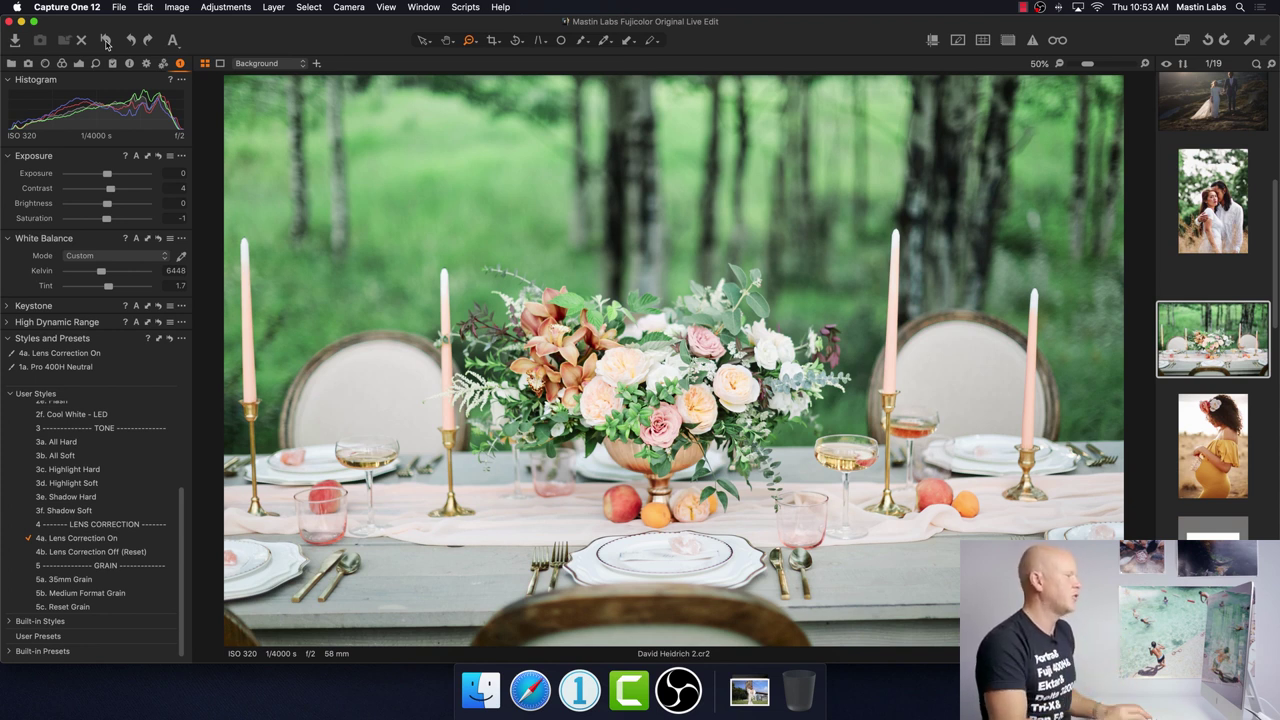
Open the photo of the couple standing in green grass and apply the 1c. 160NS and 4a. Lens Correction On styles.
scroll(1181, 273, "down", 10)
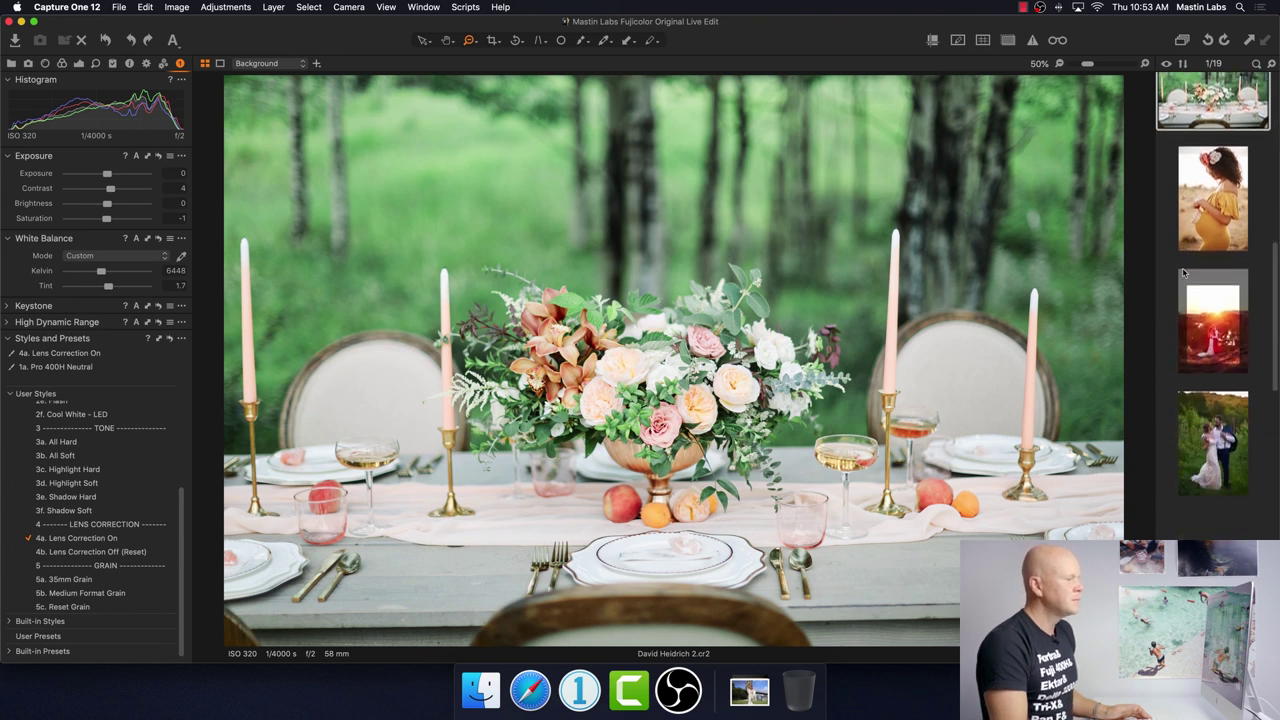
left_click(1200, 303)
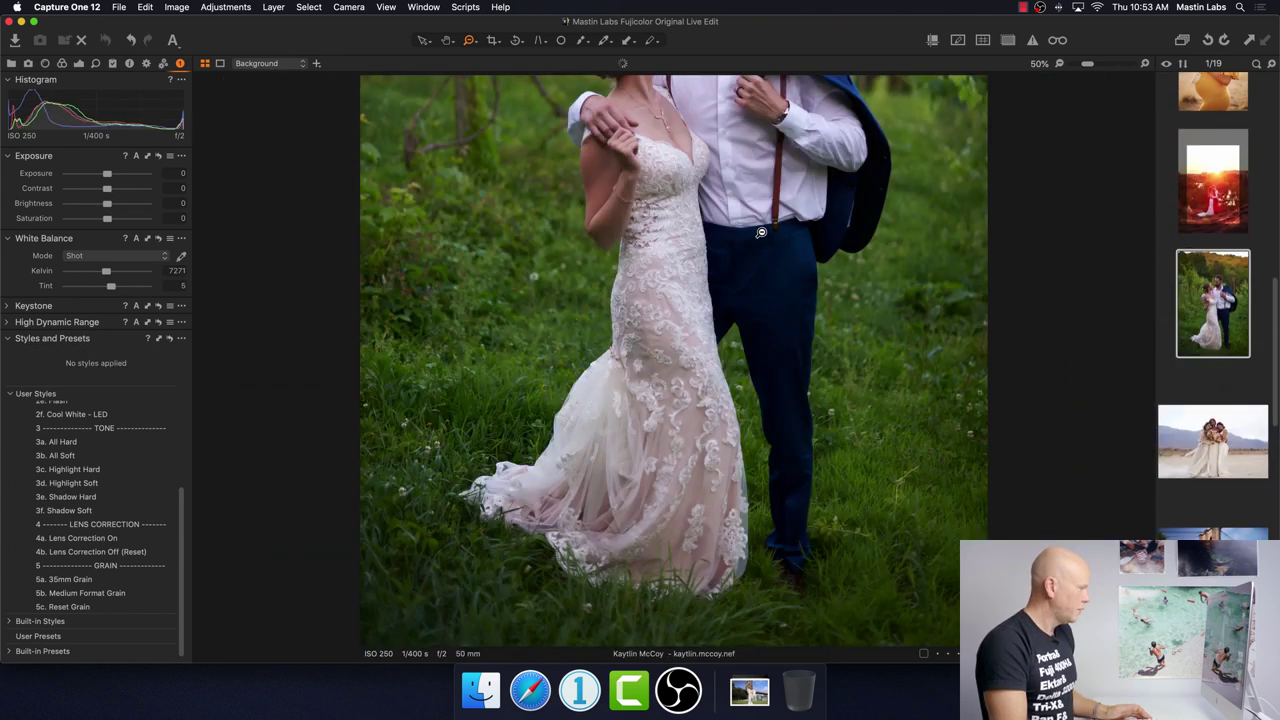
left_click(469, 41)
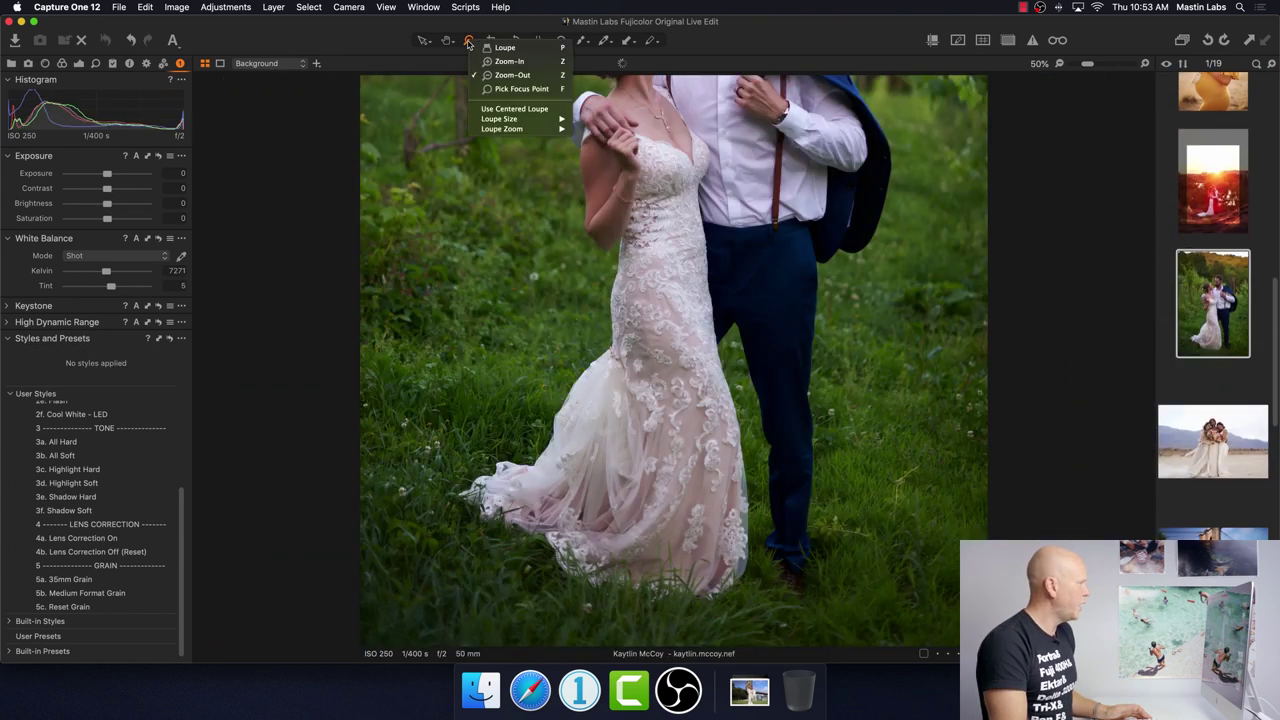
left_click(505, 76)
left_click(653, 340)
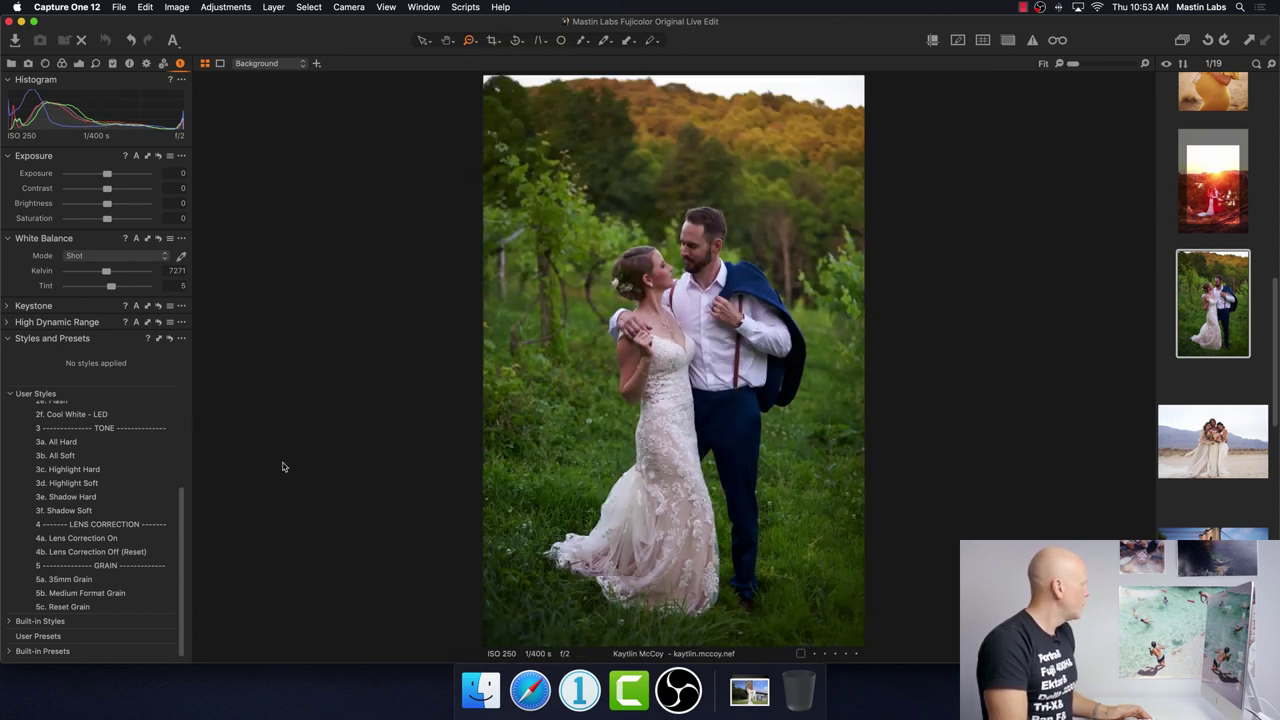
left_click_drag(183, 483, 183, 383)
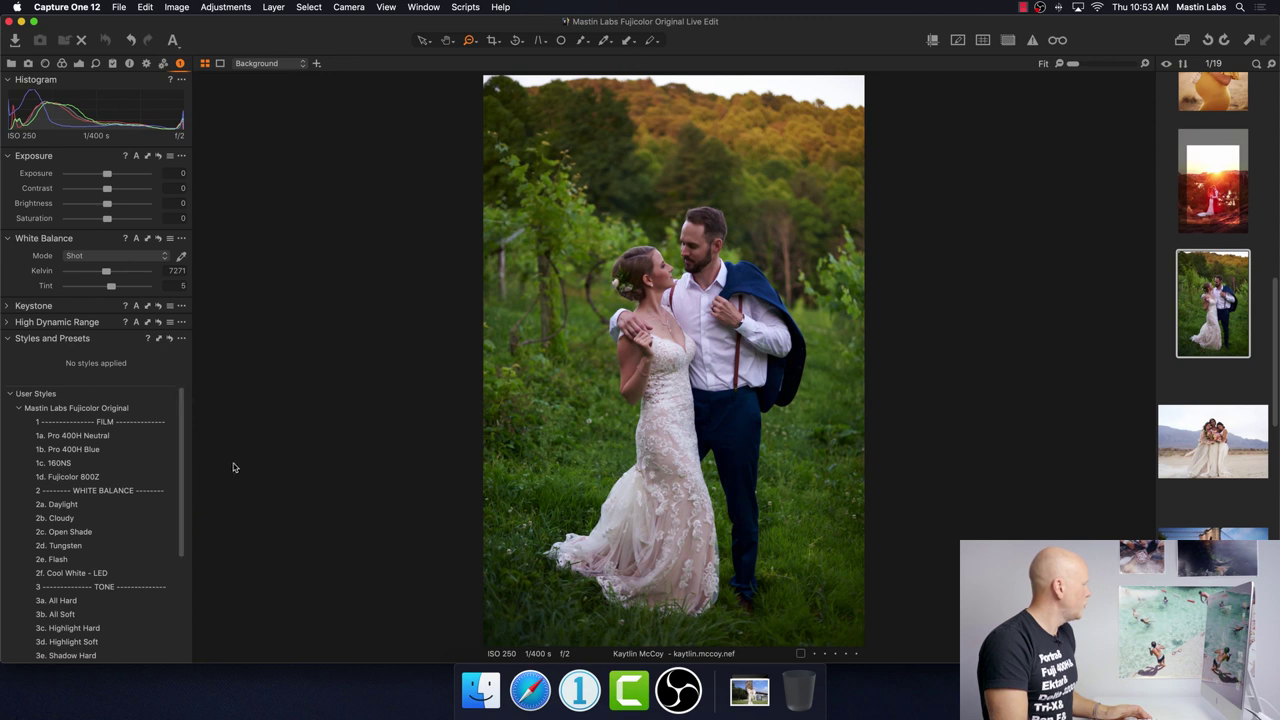
left_click(146, 463)
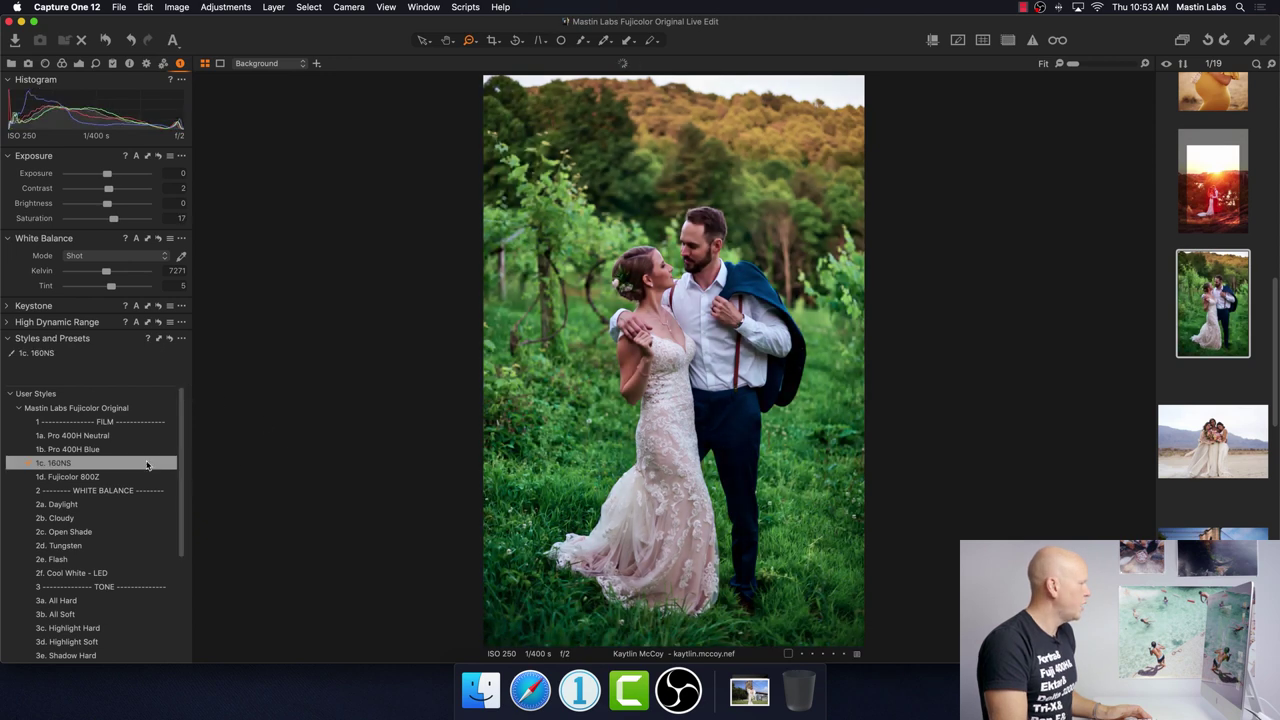
left_click_drag(181, 491, 181, 591)
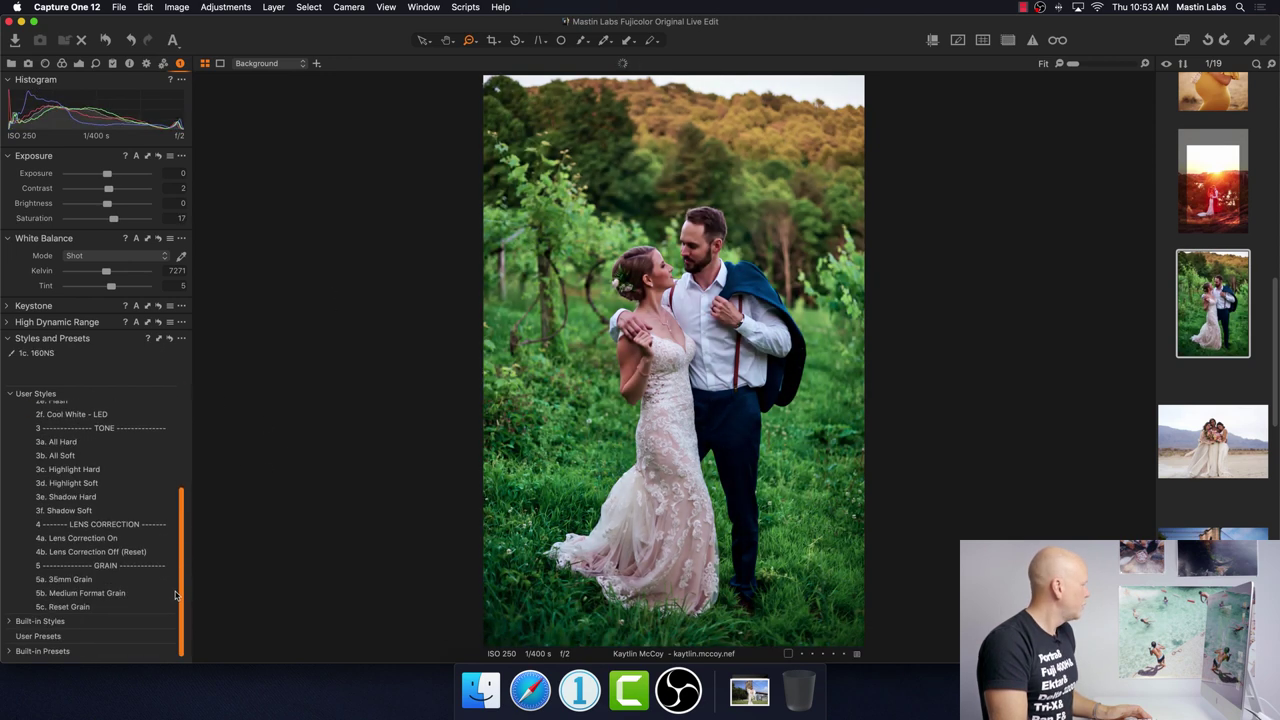
left_click(150, 537)
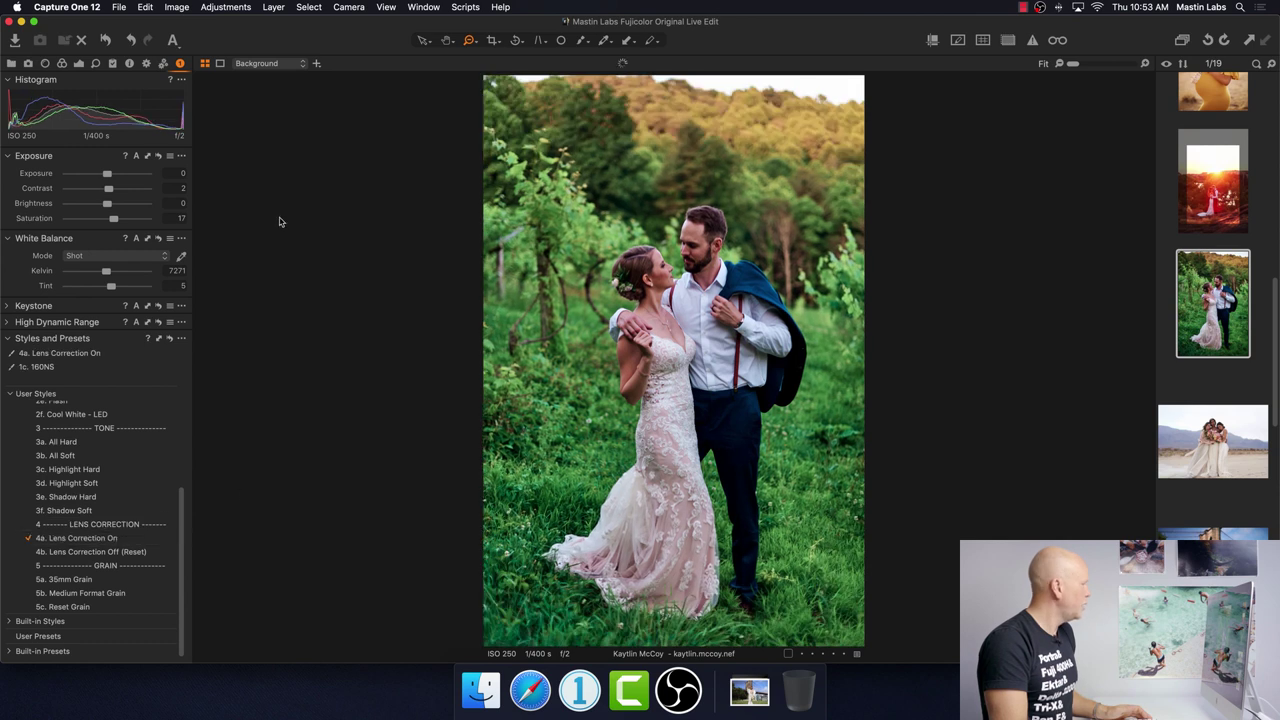
Set the exposure of the couple-in-grass photo to 0.75 and its white balance tint to 3.2.
left_click_drag(107, 174, 113, 175)
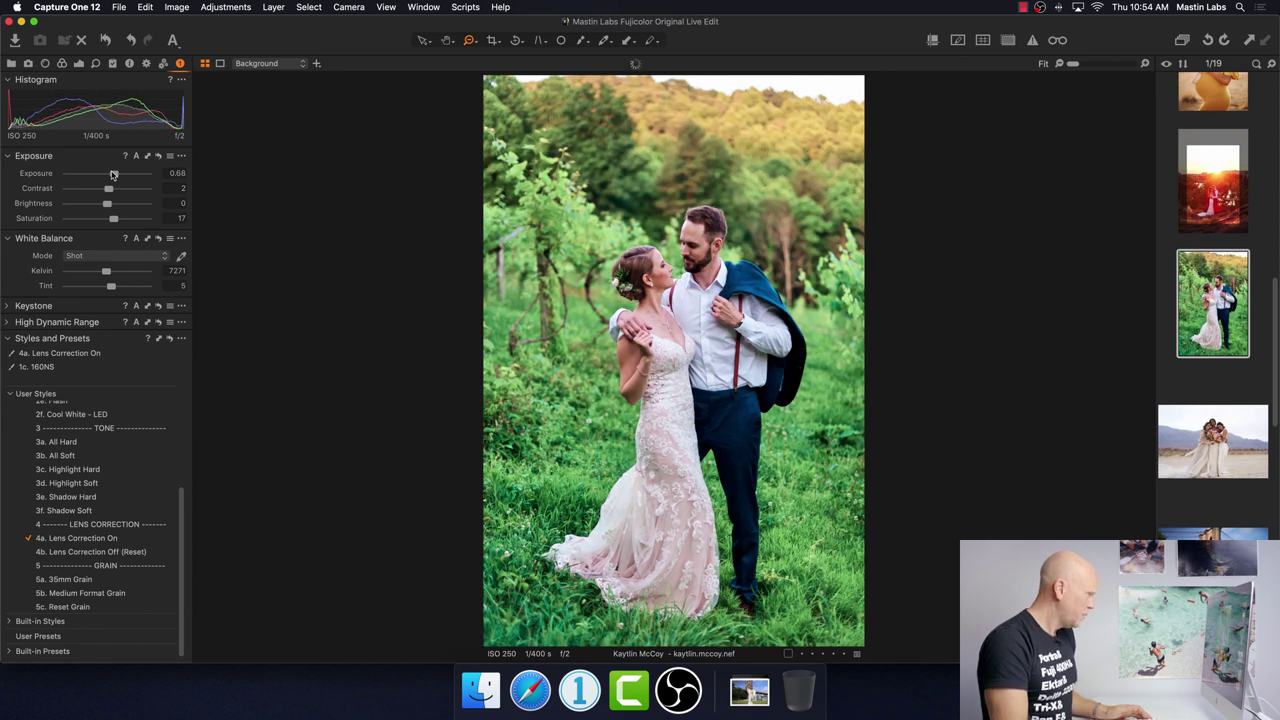
left_click_drag(113, 174, 114, 174)
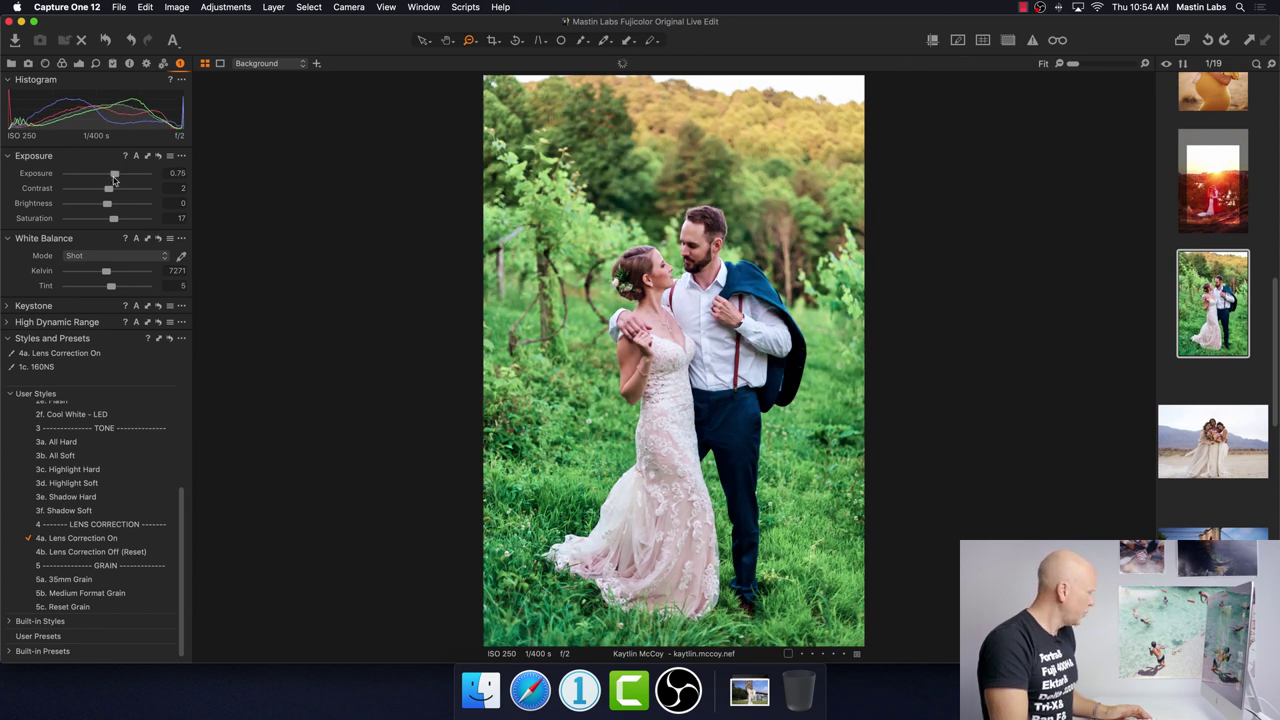
left_click_drag(113, 290, 111, 290)
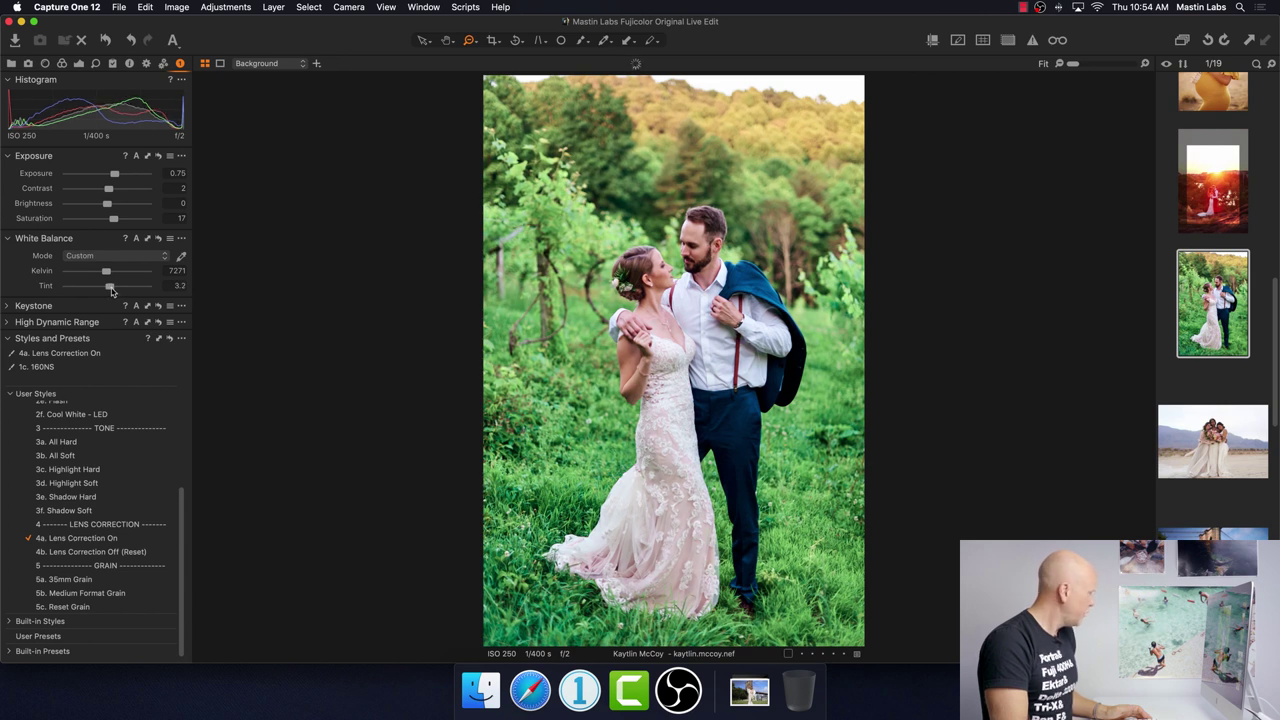
Set the couple-in-grass photo's exposure to 0.94 and white balance to 7983 Kelvin, and compare the edit with the unadjusted original.
left_click_drag(106, 272, 108, 276)
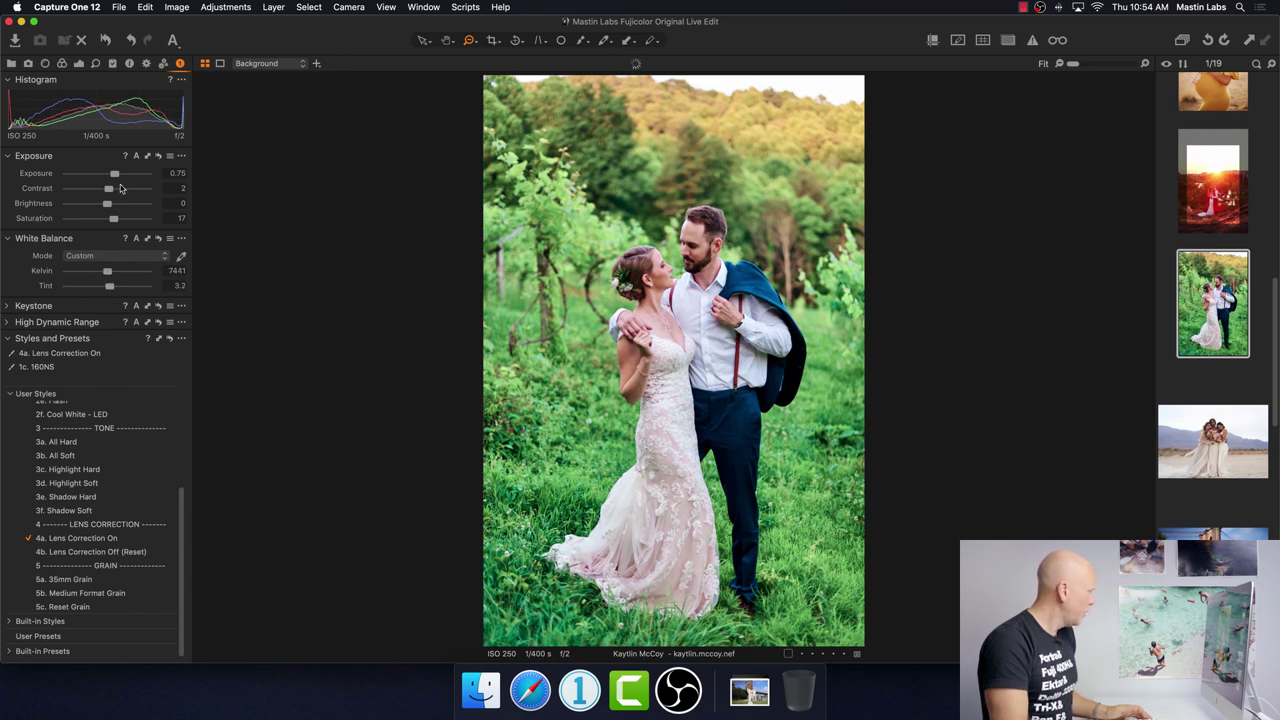
left_click_drag(114, 174, 117, 175)
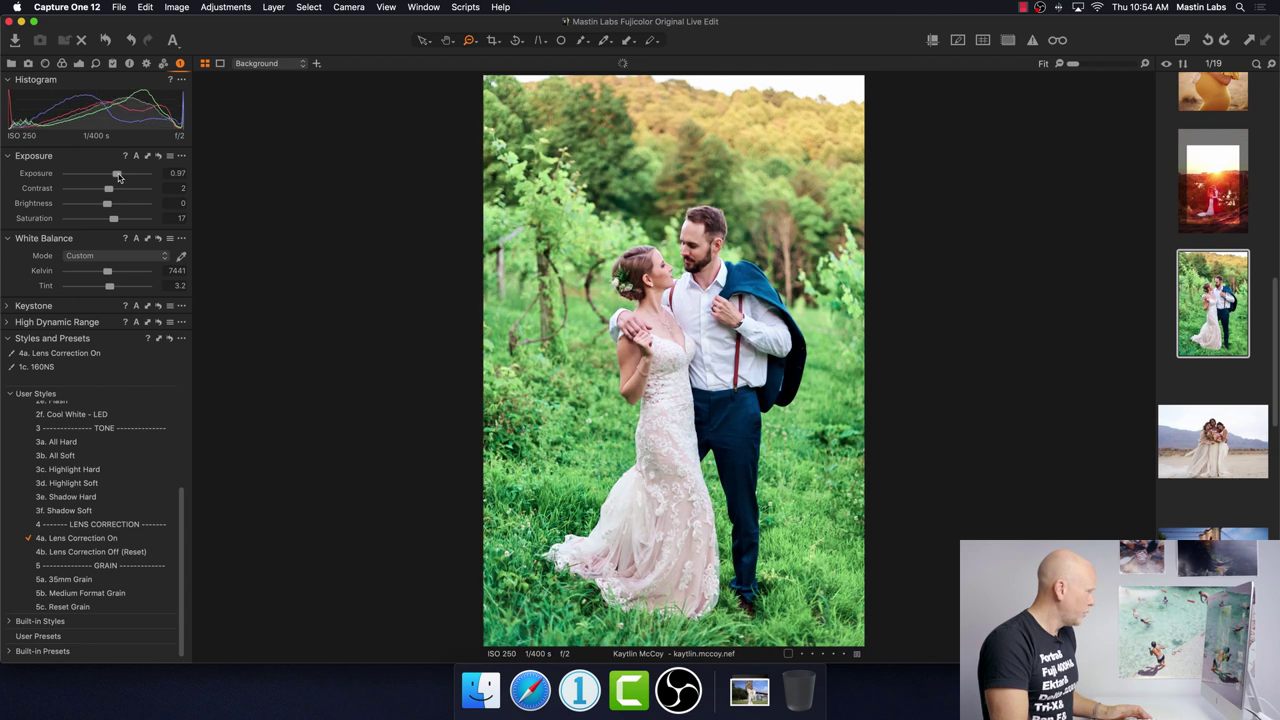
left_click_drag(117, 175, 117, 176)
left_click_drag(109, 272, 113, 274)
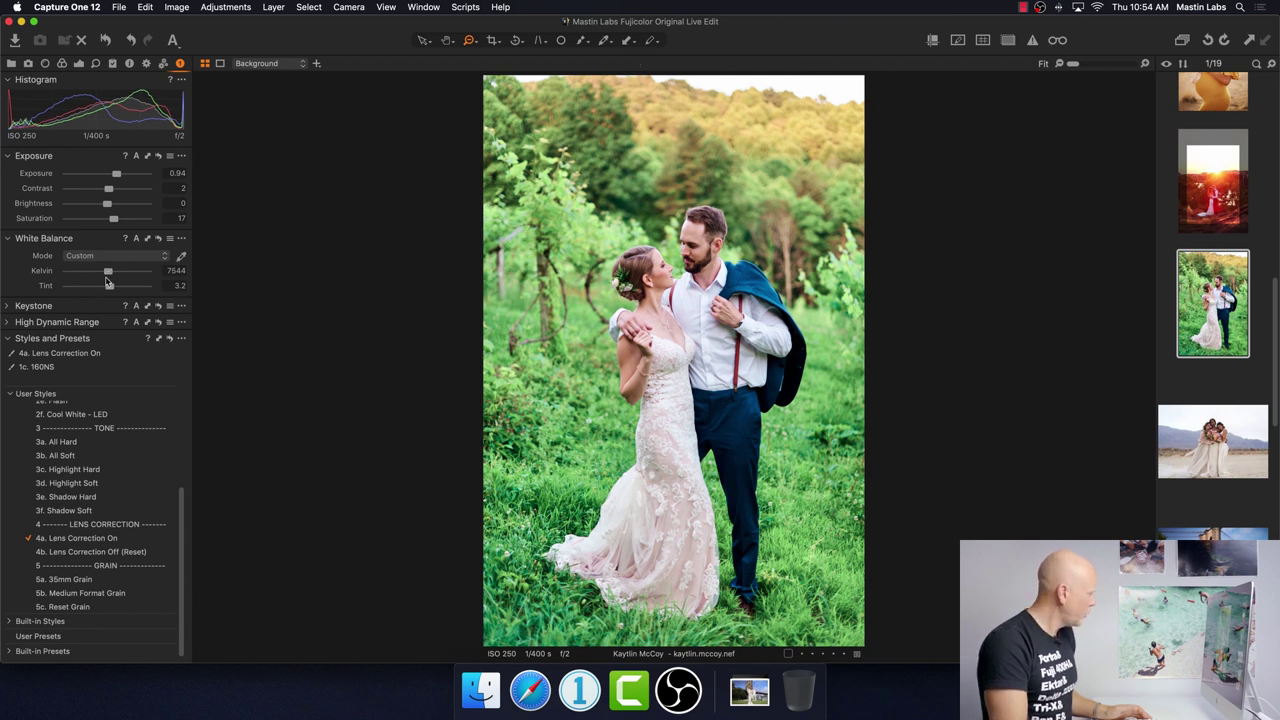
left_click_drag(110, 275, 112, 277)
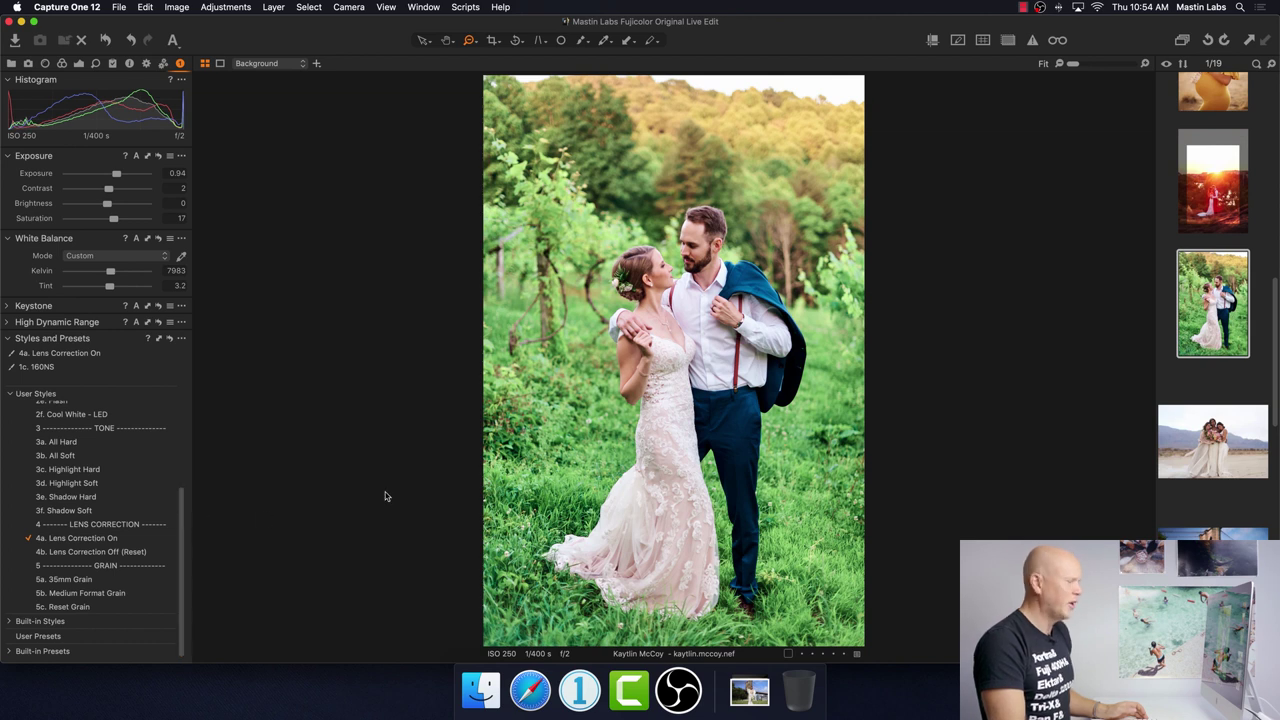
left_click(105, 40)
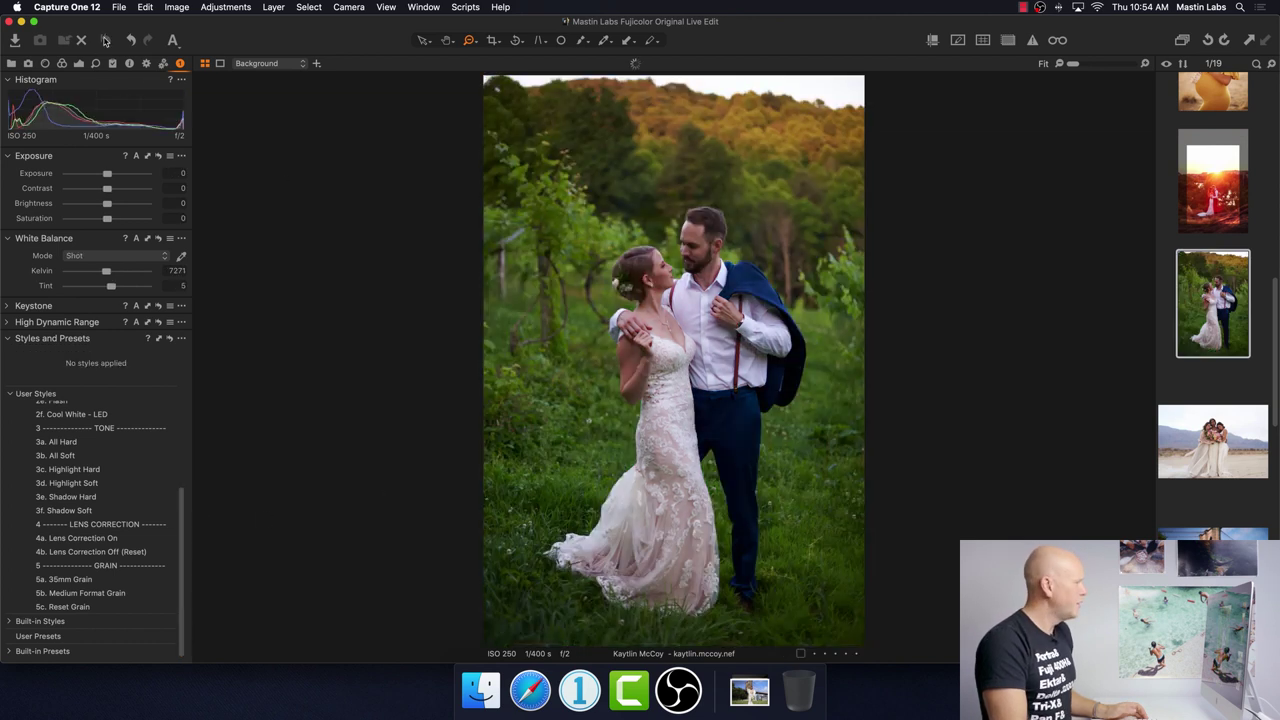
key("super+z")
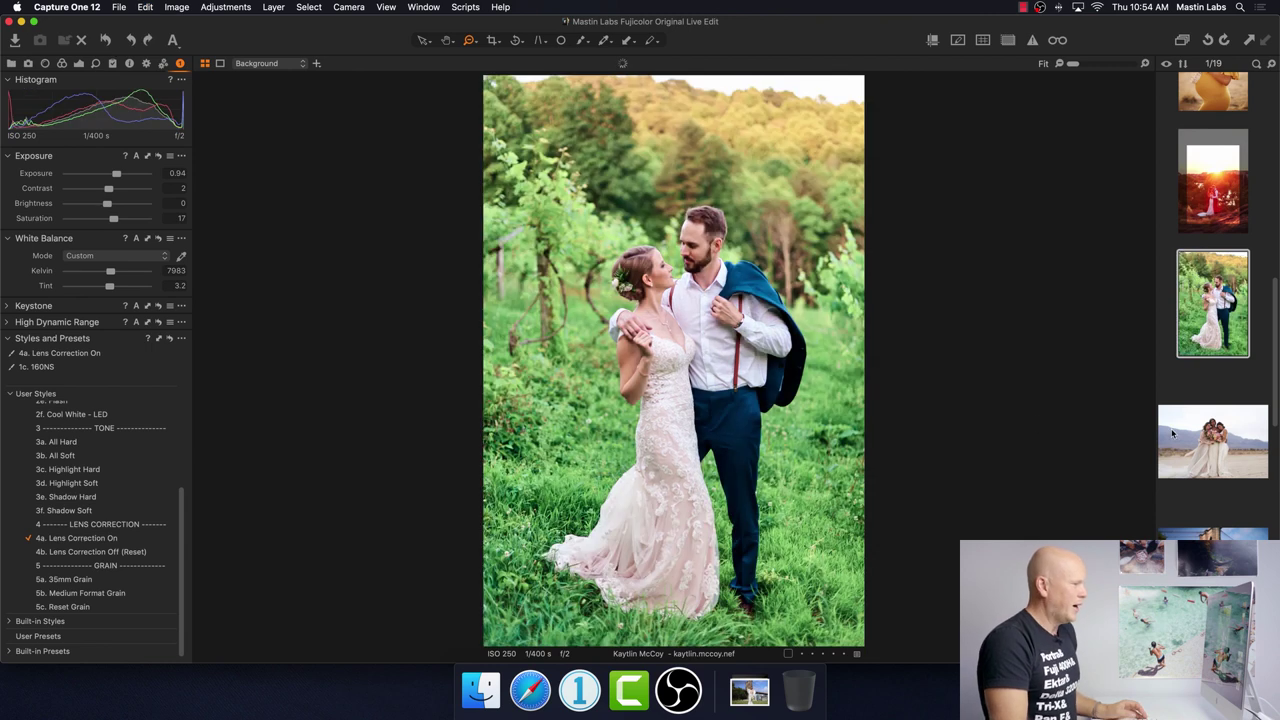
Open the photo of three brides in the desert and apply the 1d. Fujicolor 800Z and 4a. Lens Correction On styles.
left_click(1216, 448)
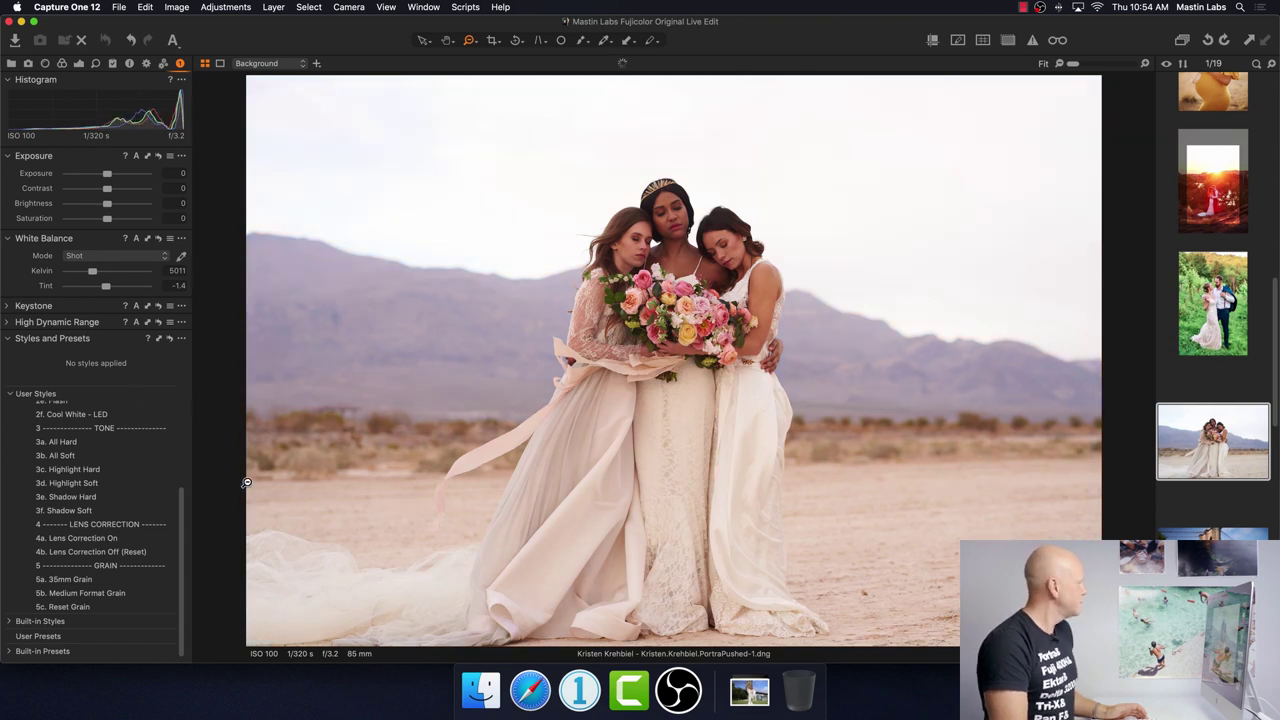
left_click_drag(181, 509, 208, 433)
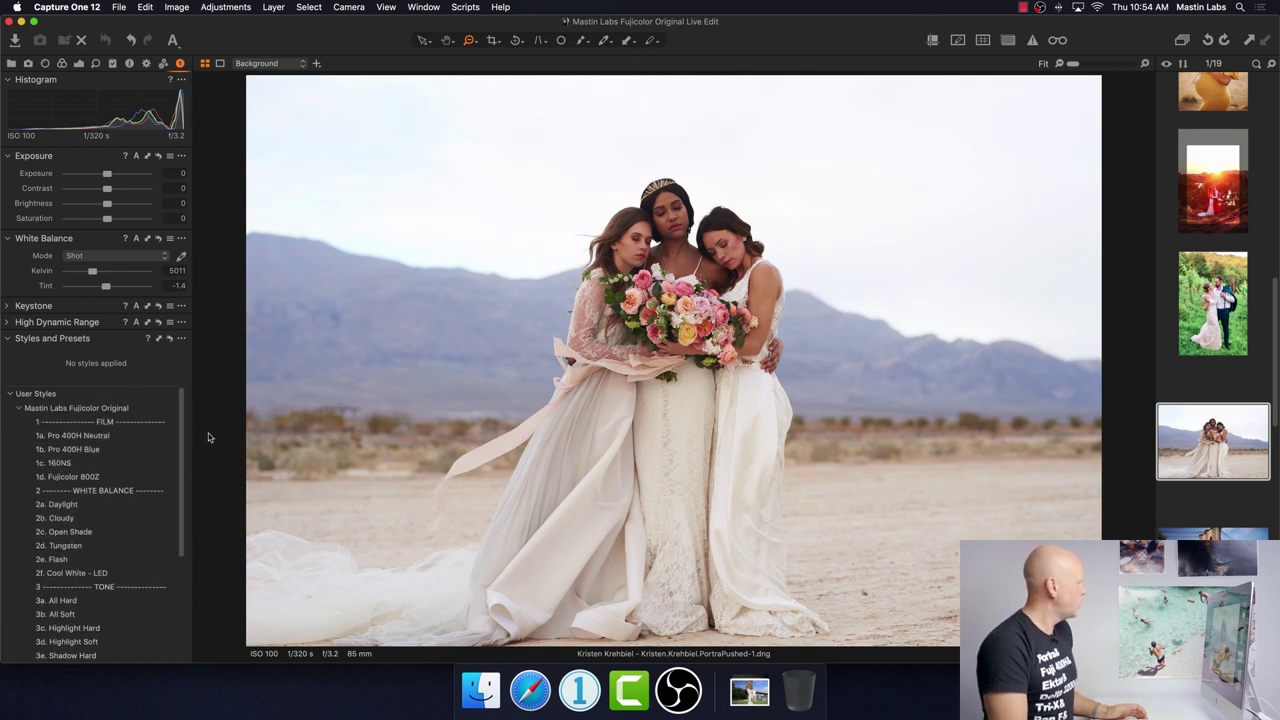
left_click(135, 437)
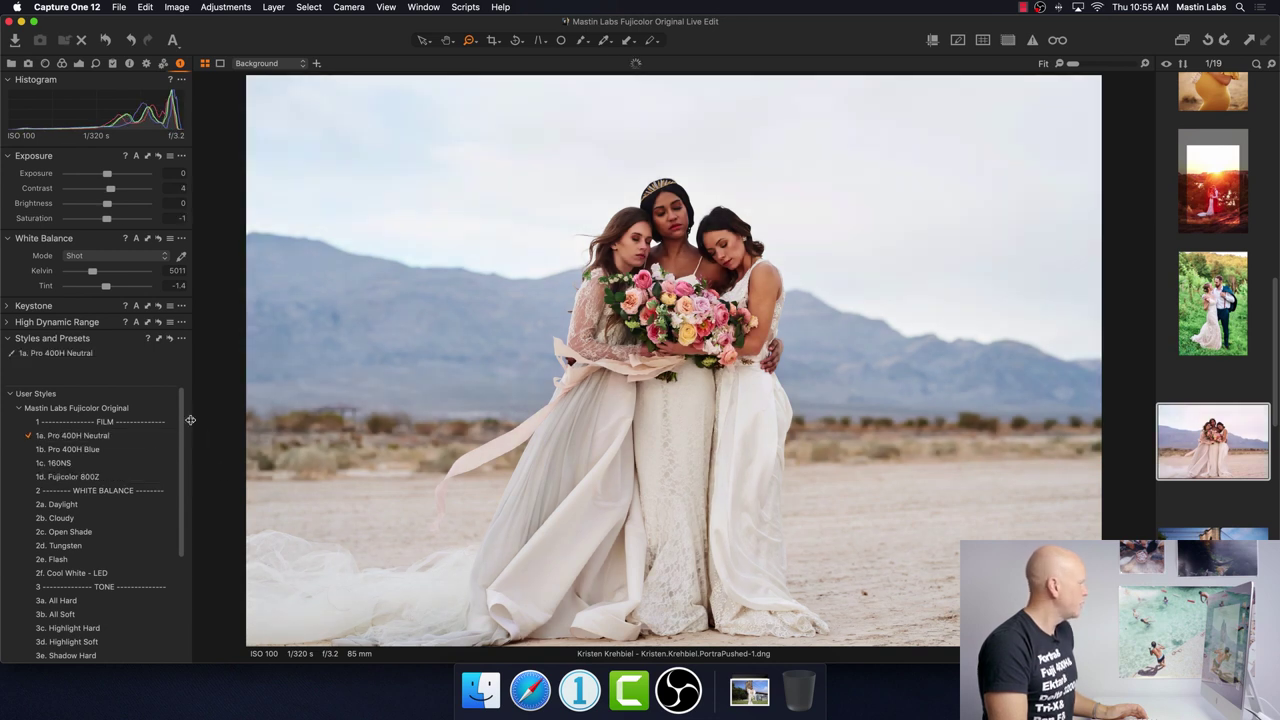
left_click(156, 436)
left_click(160, 477)
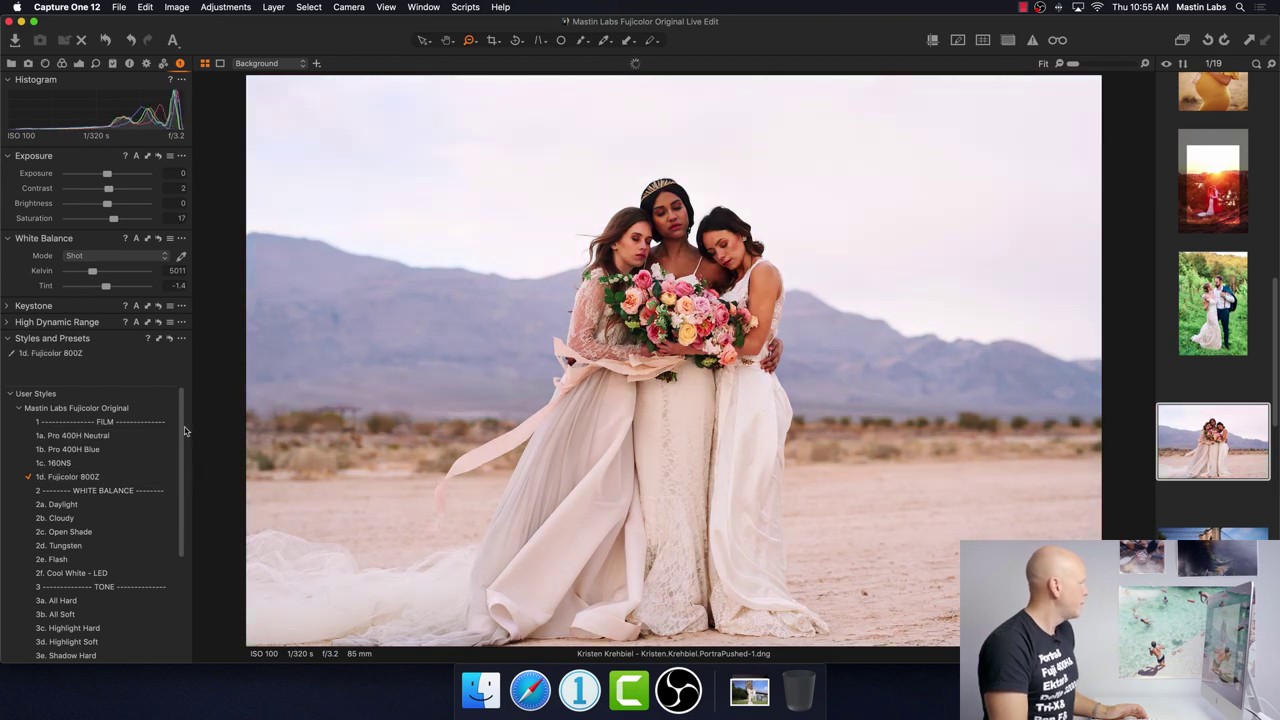
scroll(183, 430, "down", 5)
left_click(156, 542)
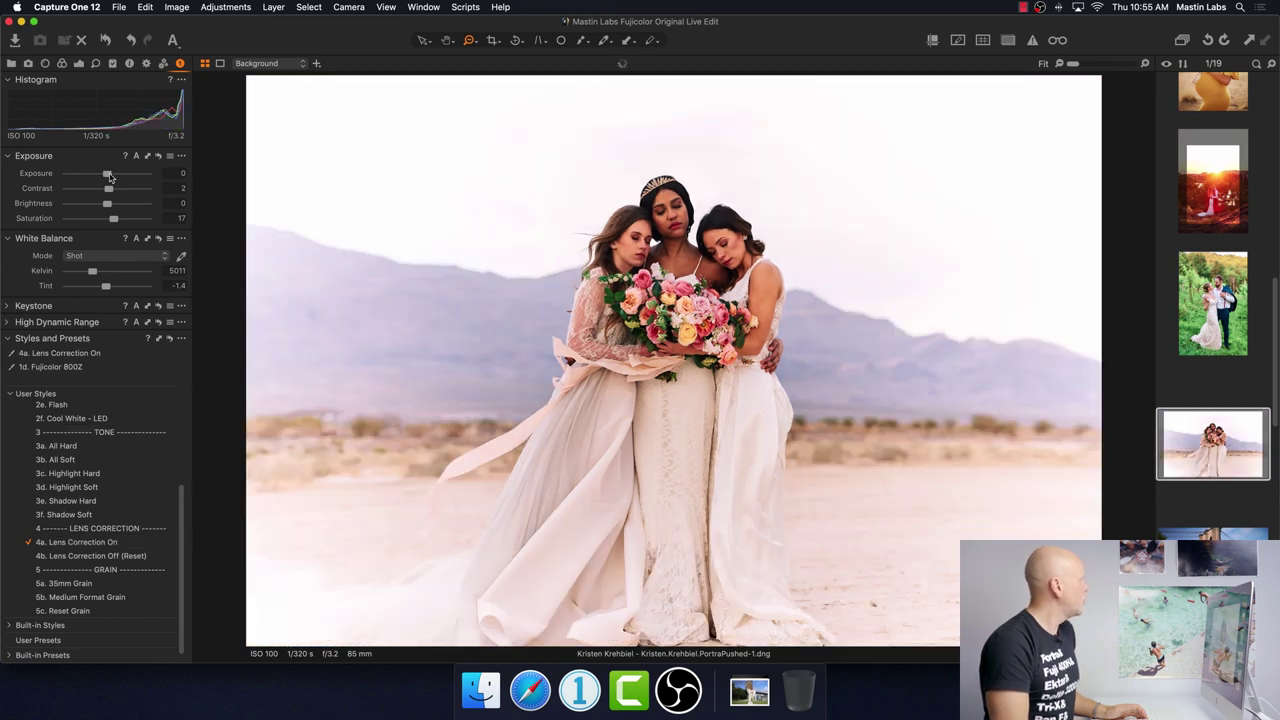
Adjust the three-brides photo to exposure 0.62, 5080 Kelvin and 3b. All Soft tone, and compare it with the unadjusted original.
left_click_drag(109, 176, 116, 177)
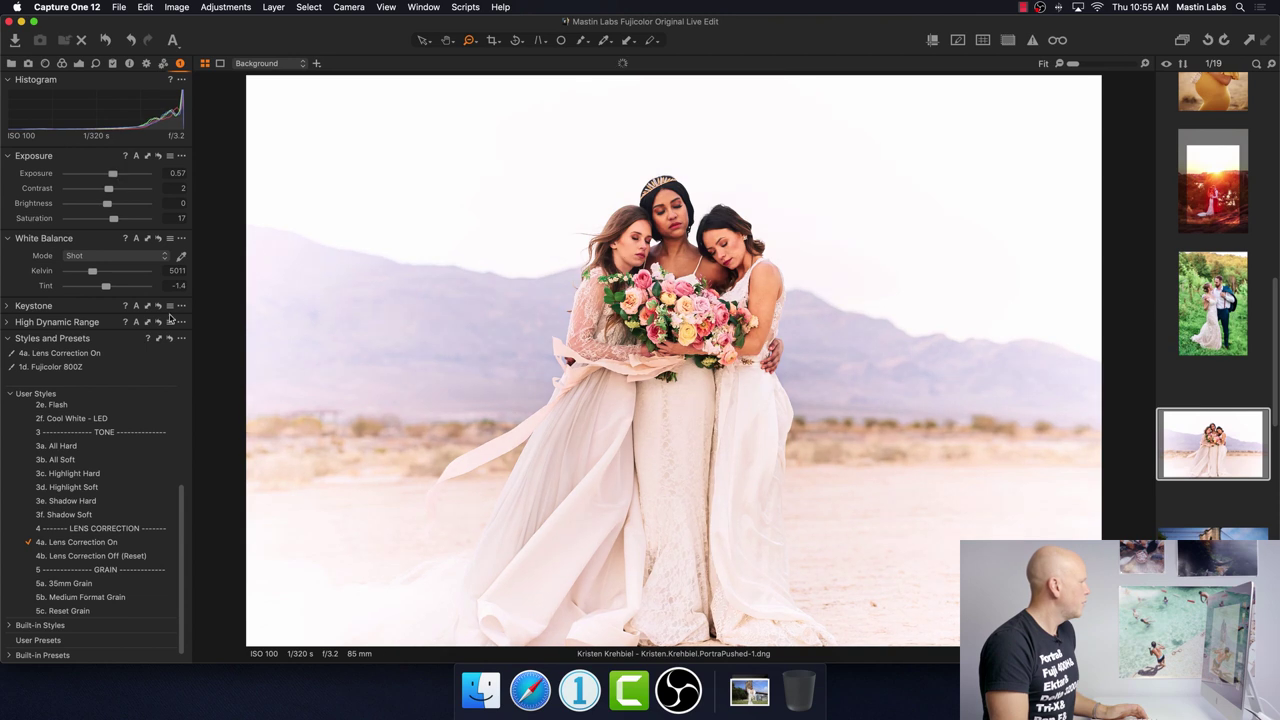
left_click(141, 461)
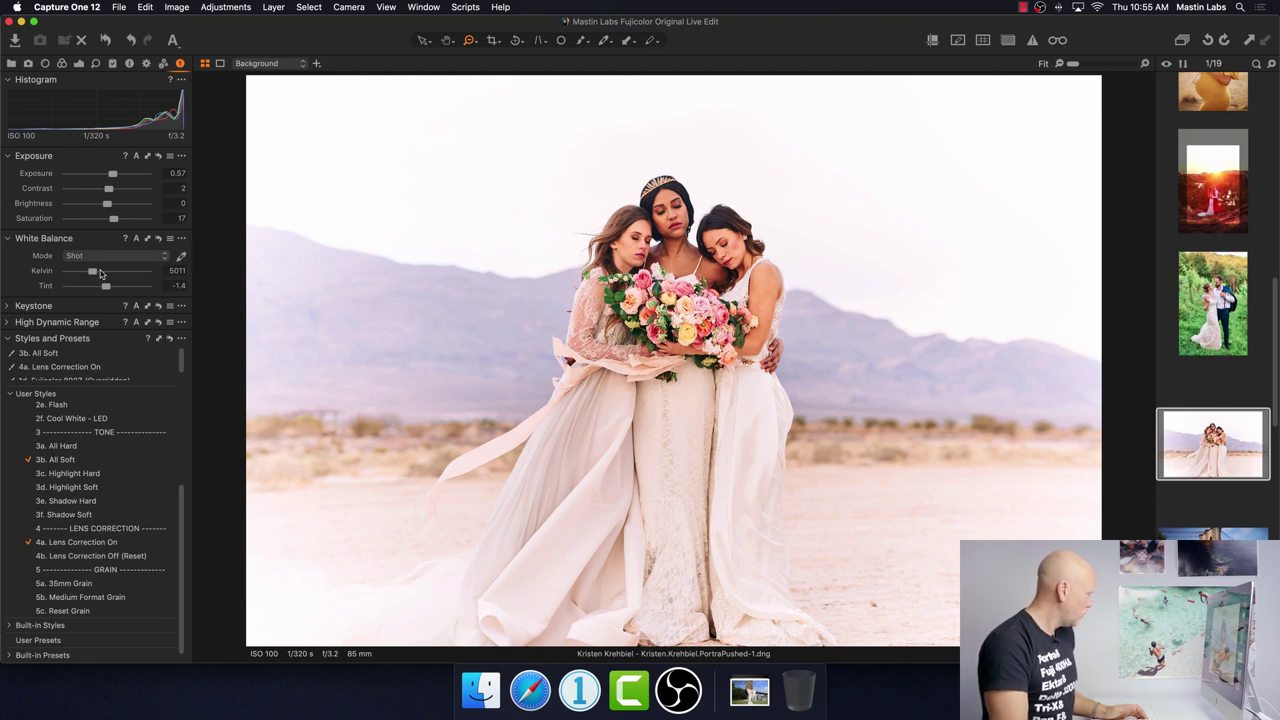
left_click_drag(100, 274, 94, 276)
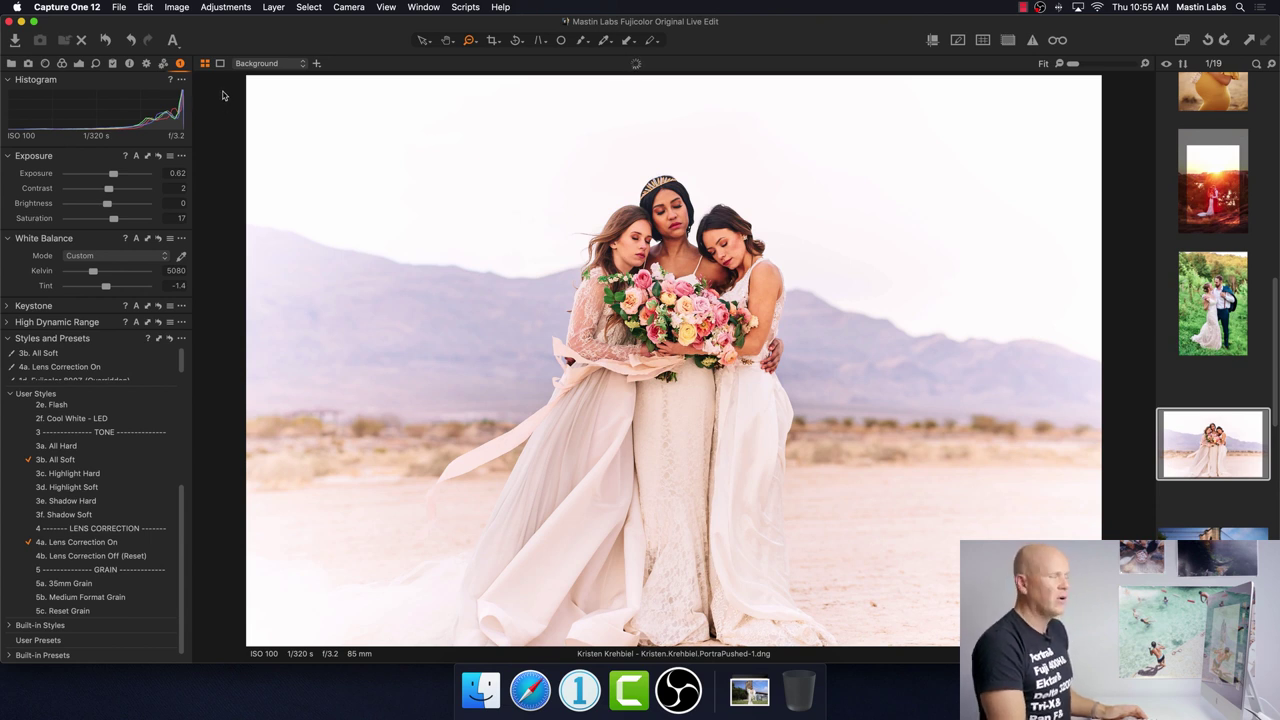
left_click(107, 41)
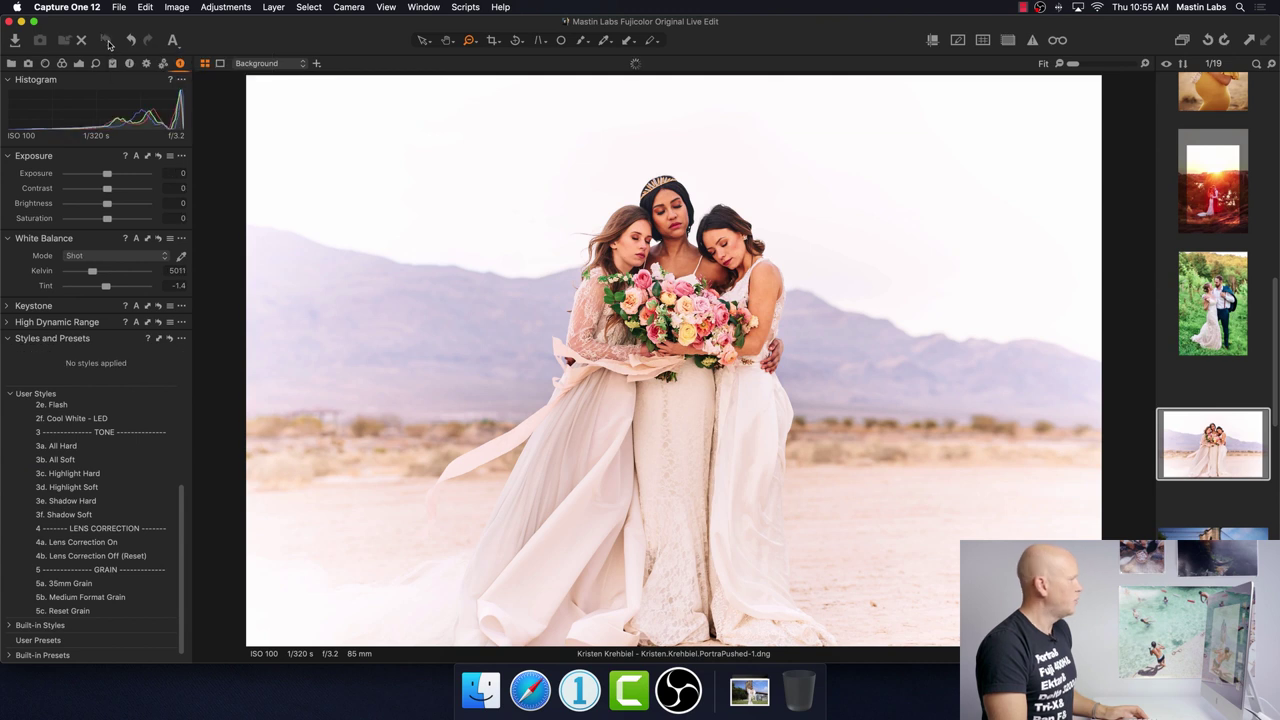
key("super+z")
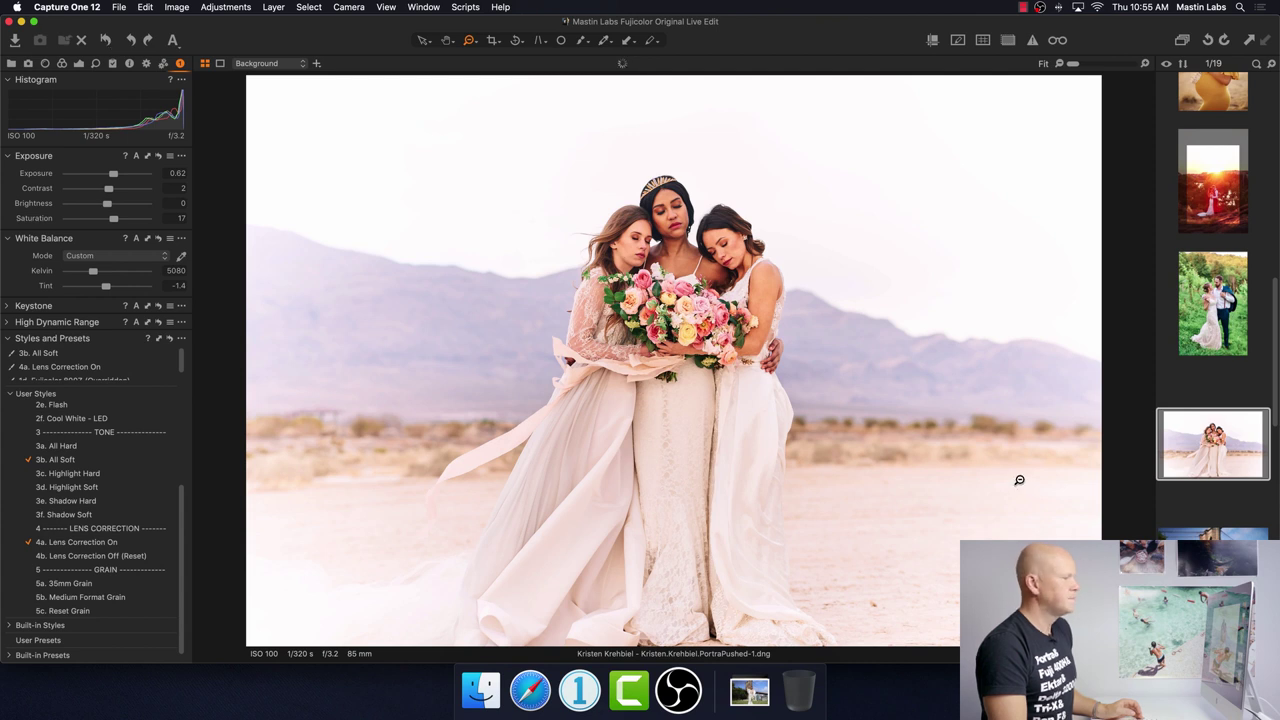
Open the photo of the woman in white by the sea and apply the 1a. Pro 400H Neutral and 4a. Lens Correction On styles.
scroll(1222, 396, "down", 2)
scroll(1222, 396, "down", 10)
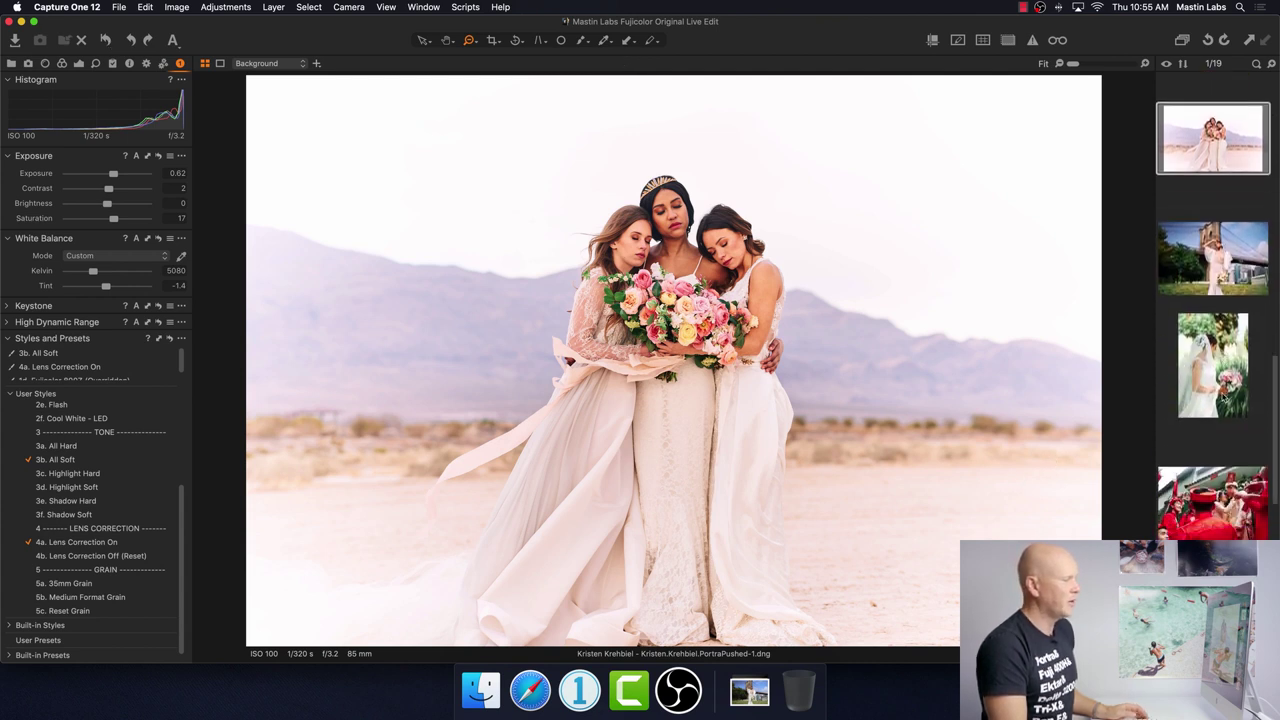
scroll(1207, 488, "down", 5)
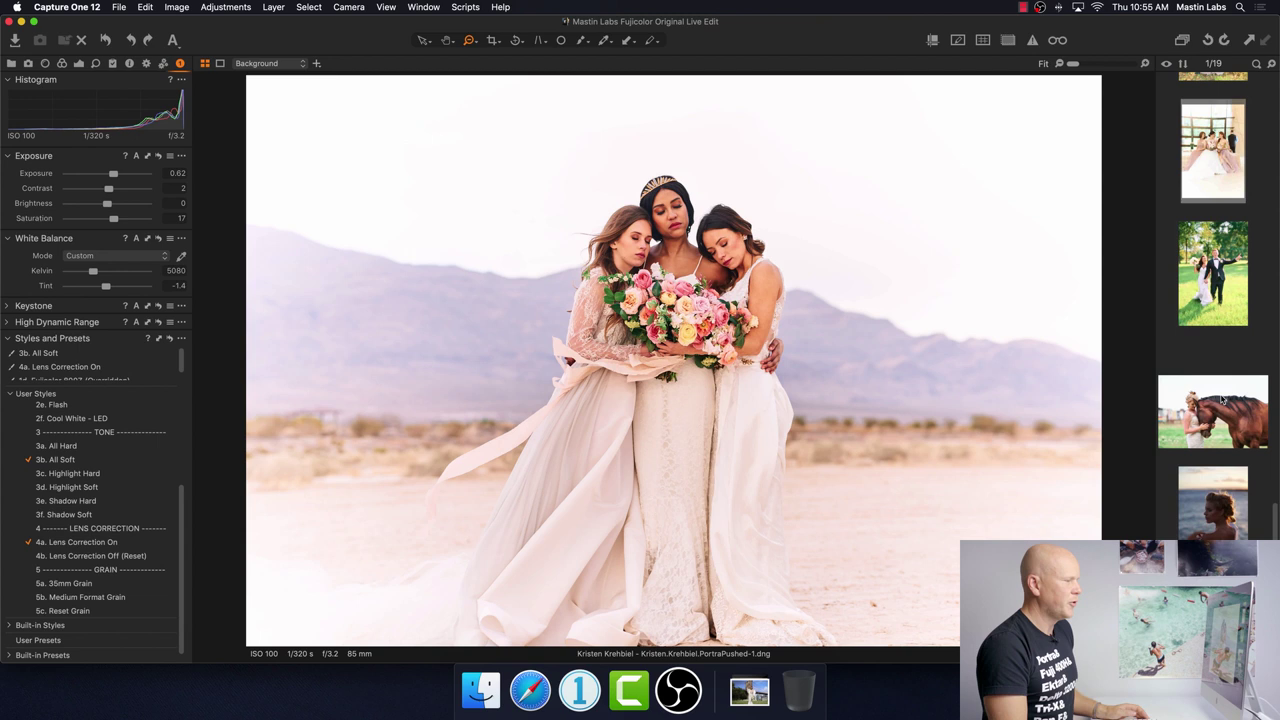
left_click(1207, 488)
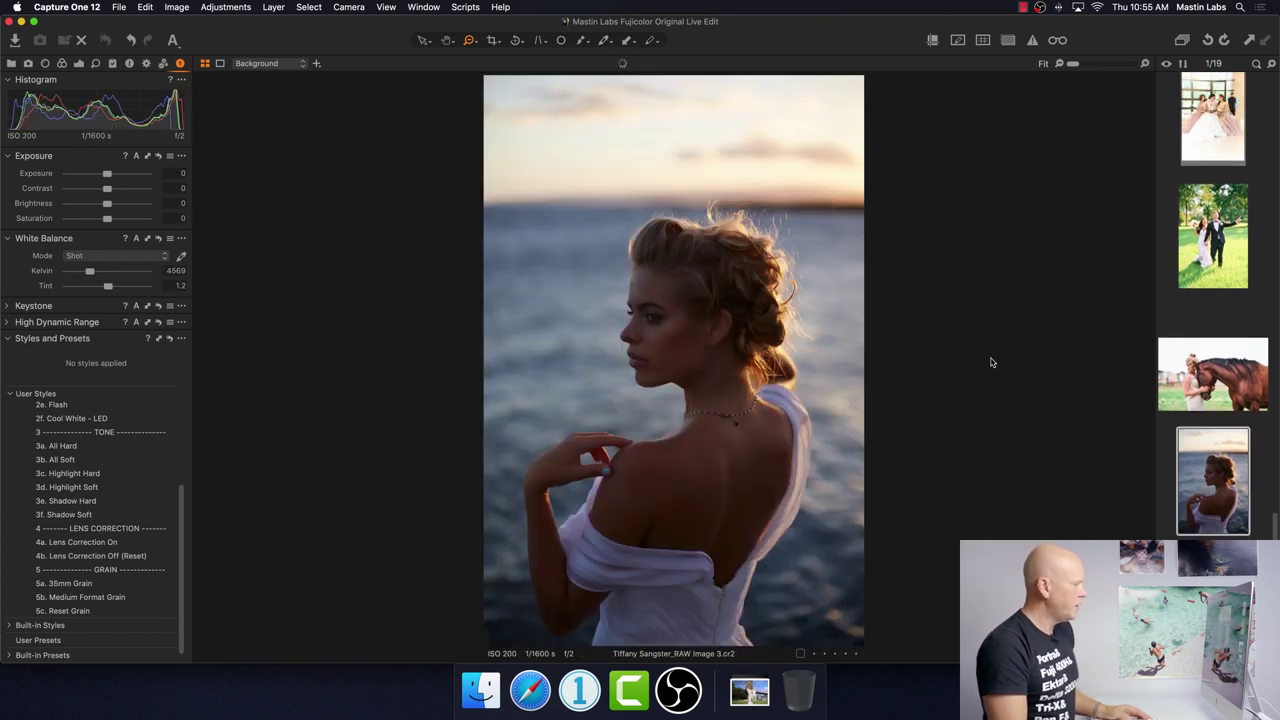
left_click_drag(186, 516, 230, 423)
left_click(145, 436)
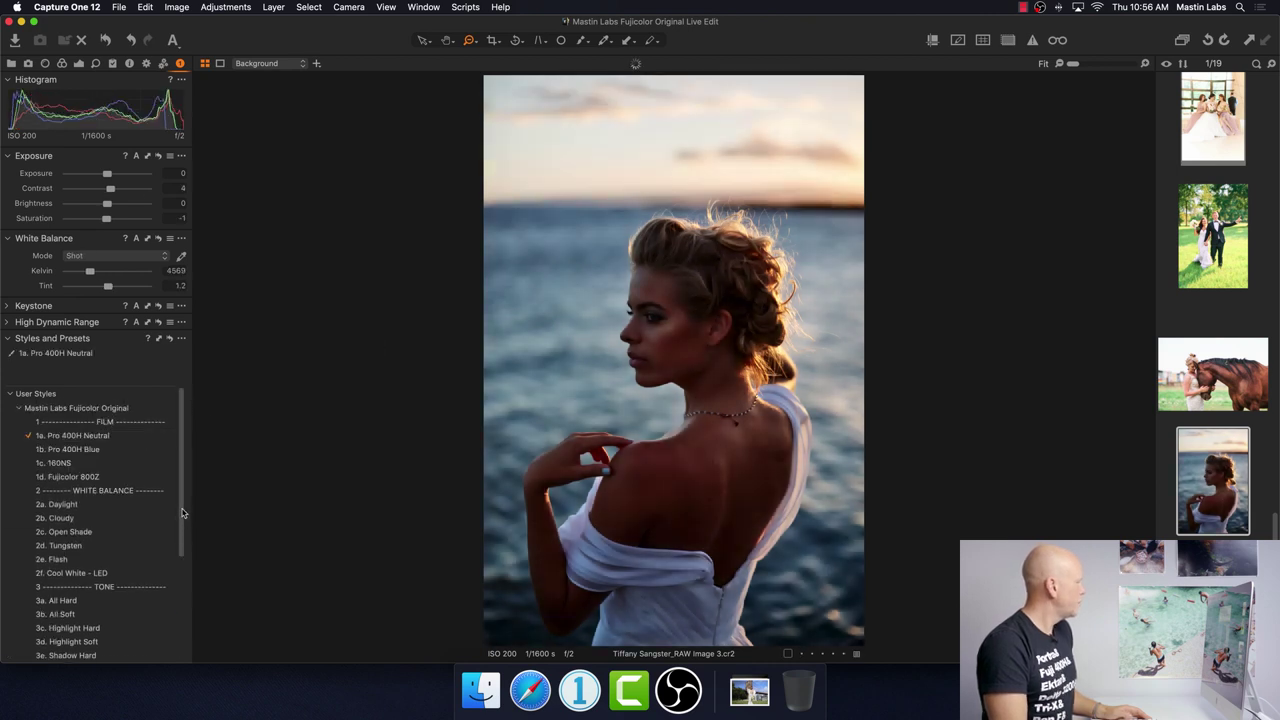
left_click_drag(185, 512, 187, 615)
left_click(160, 538)
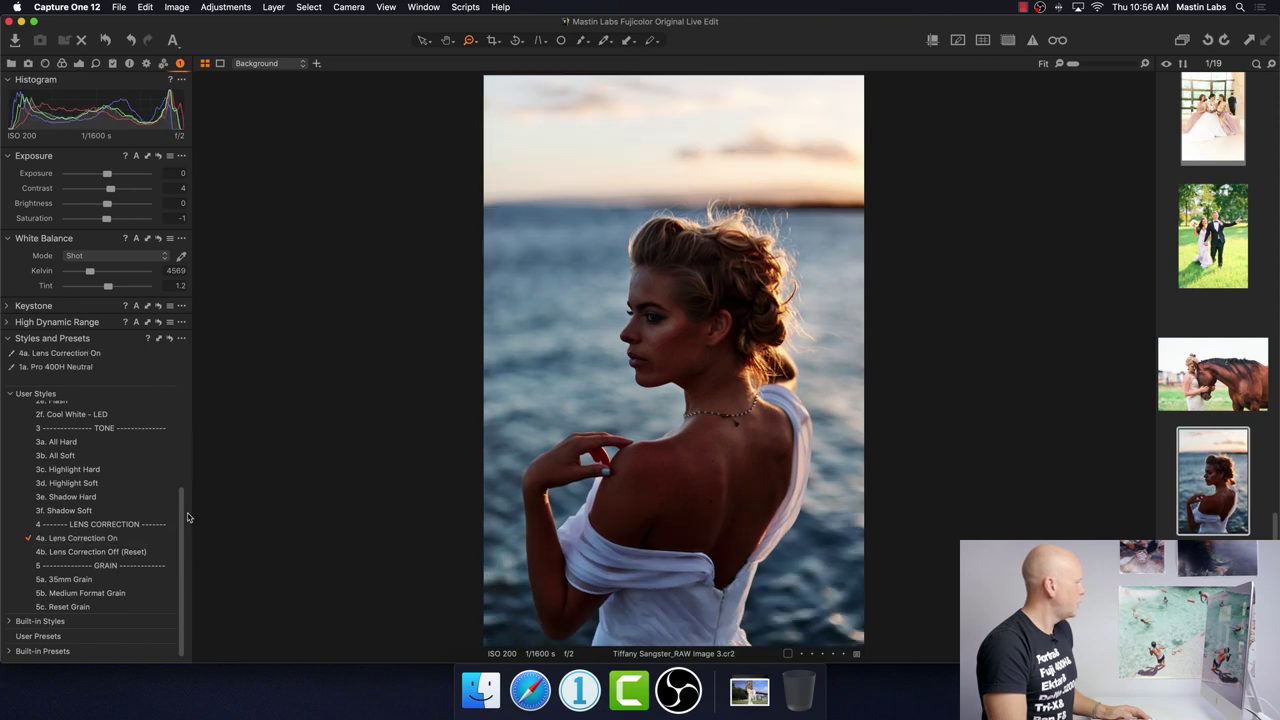
Set the seaside portrait's exposure to 1.9 and its white balance to 5173 Kelvin with a tint of 0.5.
left_click_drag(185, 518, 170, 252)
left_click_drag(108, 174, 118, 177)
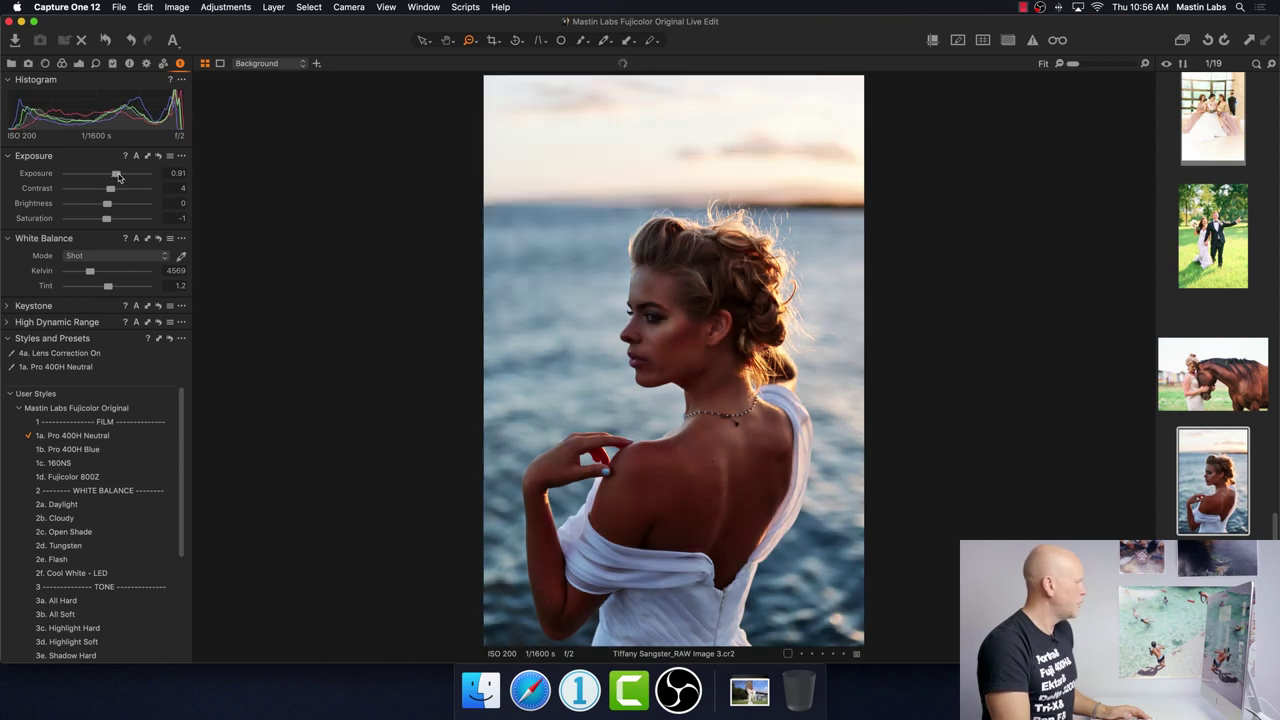
left_click_drag(118, 177, 125, 177)
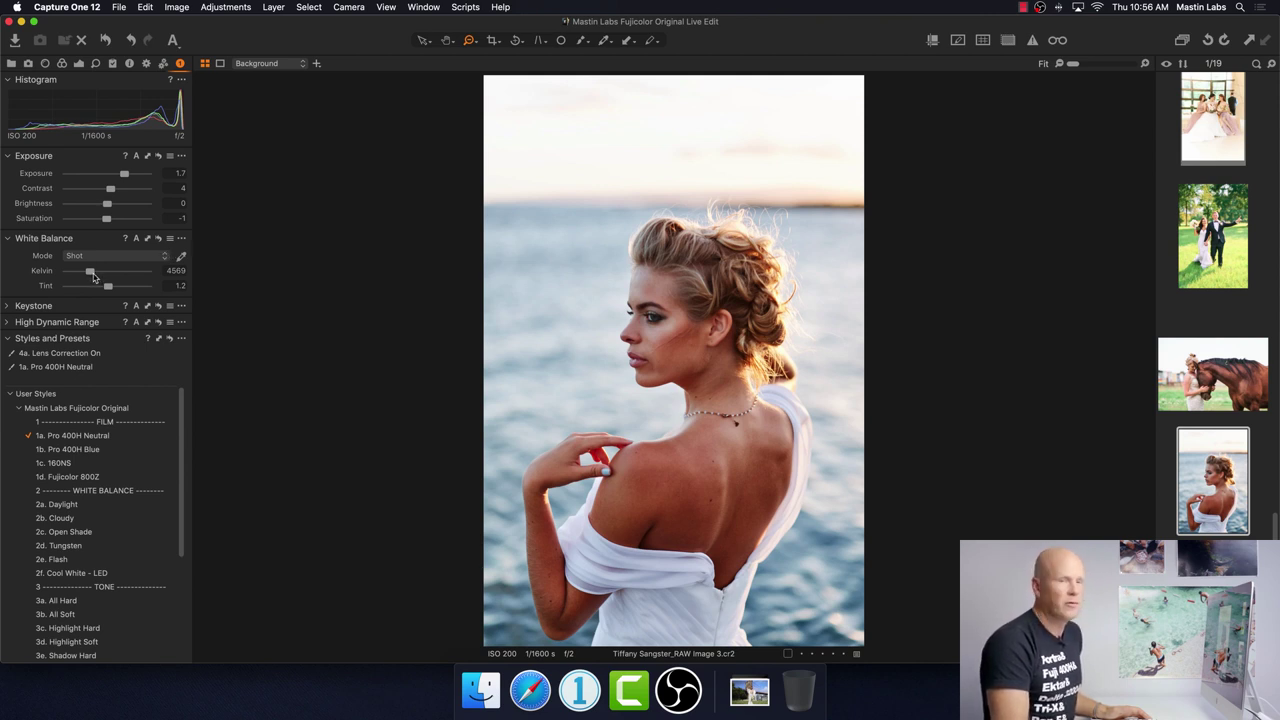
left_click_drag(93, 277, 100, 278)
left_click_drag(124, 174, 127, 179)
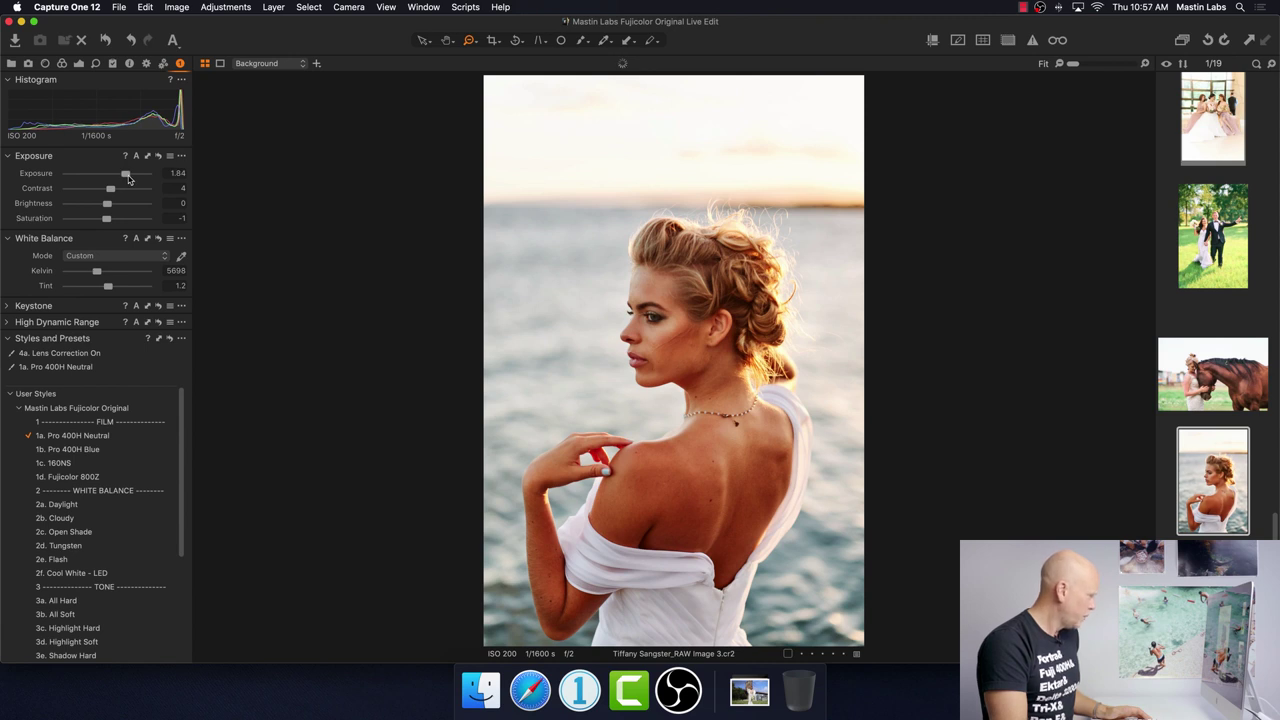
left_click_drag(129, 179, 130, 179)
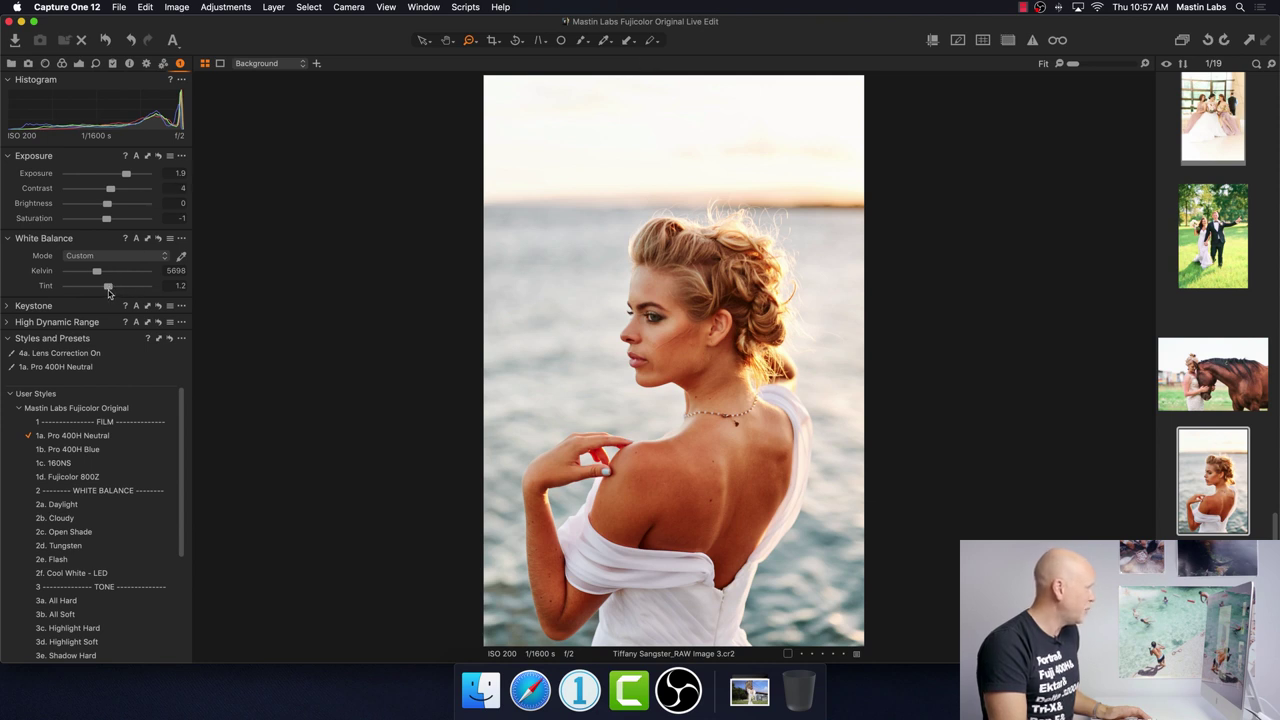
left_click_drag(97, 272, 93, 273)
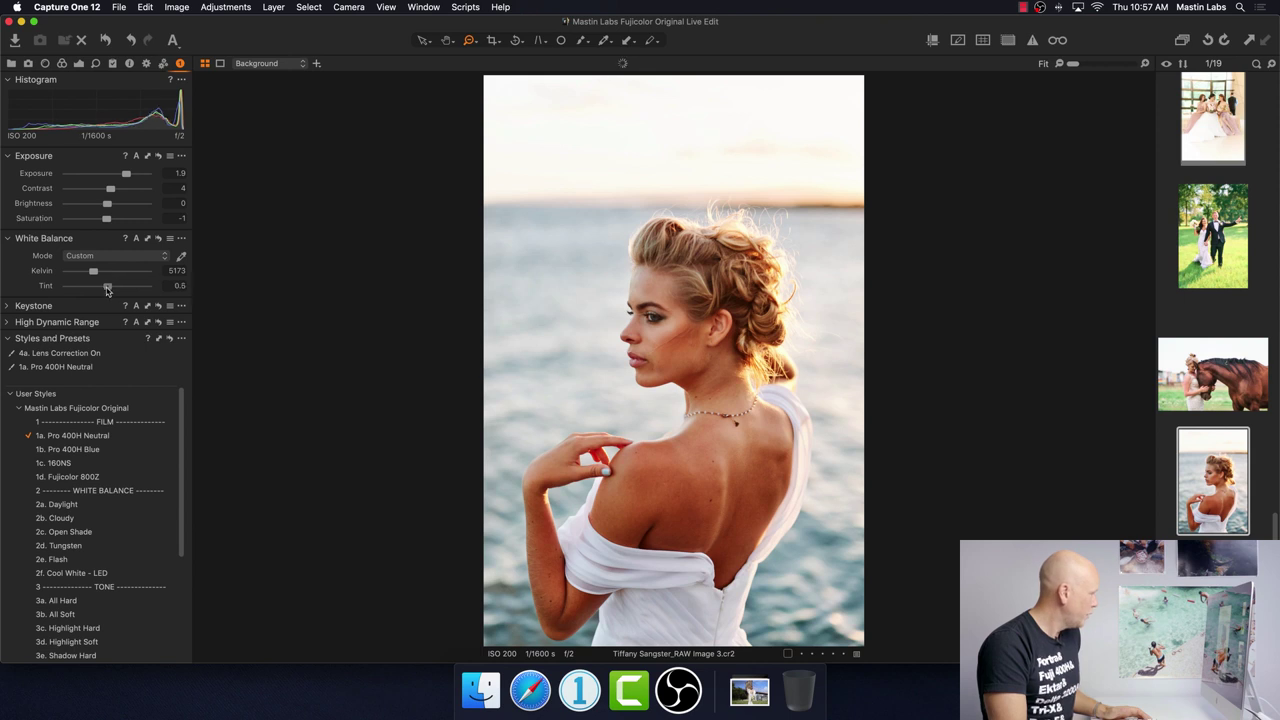
Apply the 3b. All Soft tone to the seaside portrait, set it to 5235 Kelvin, and compare it with the unadjusted original.
scroll(185, 440, "down", 5)
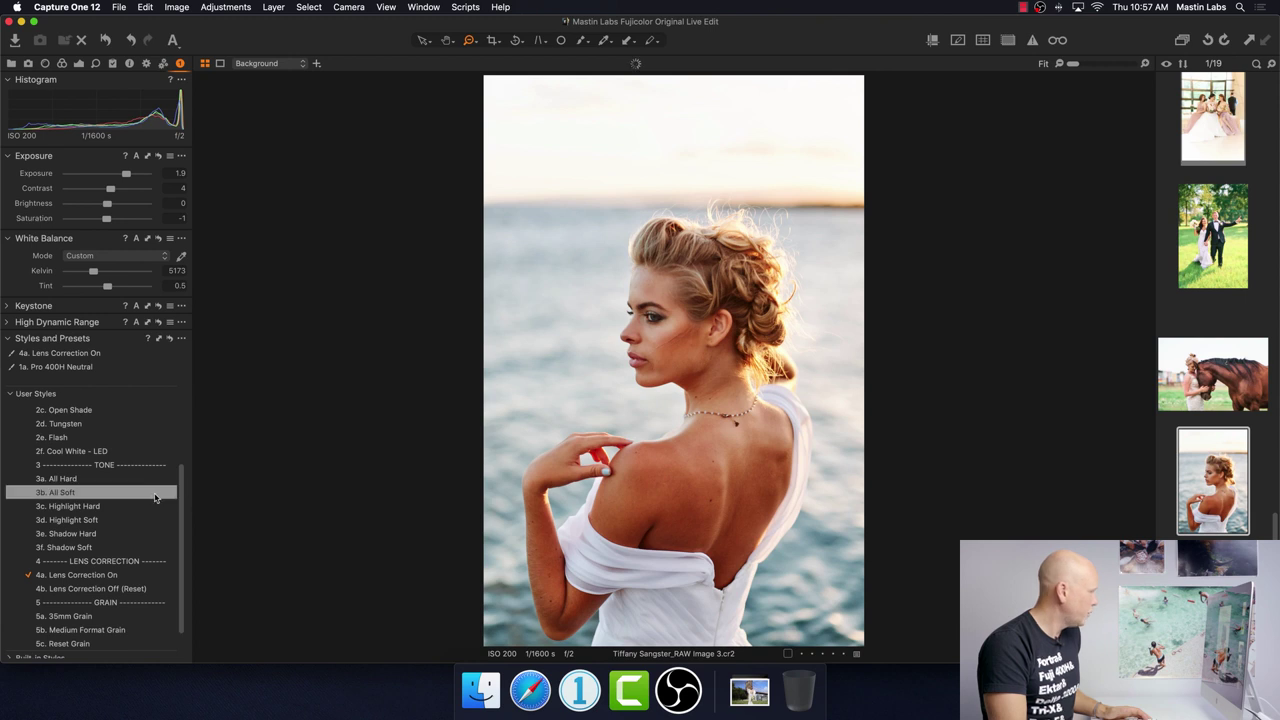
left_click(155, 497)
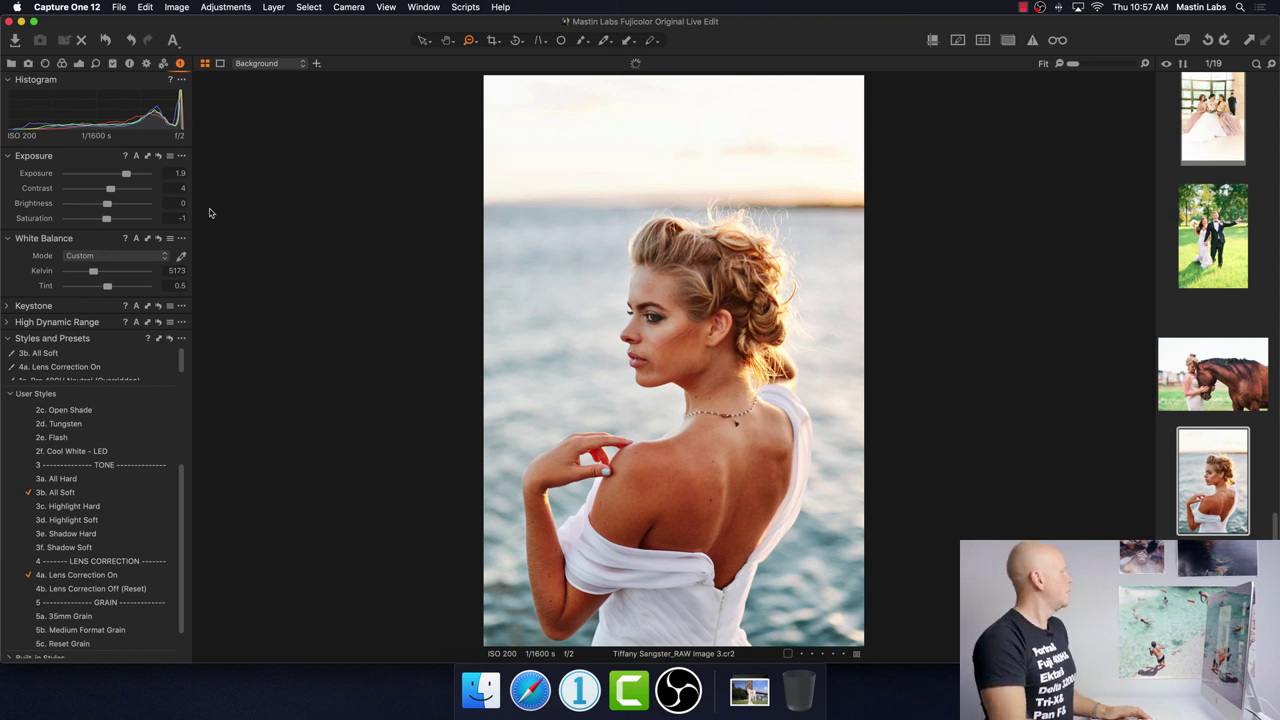
left_click_drag(97, 277, 99, 277)
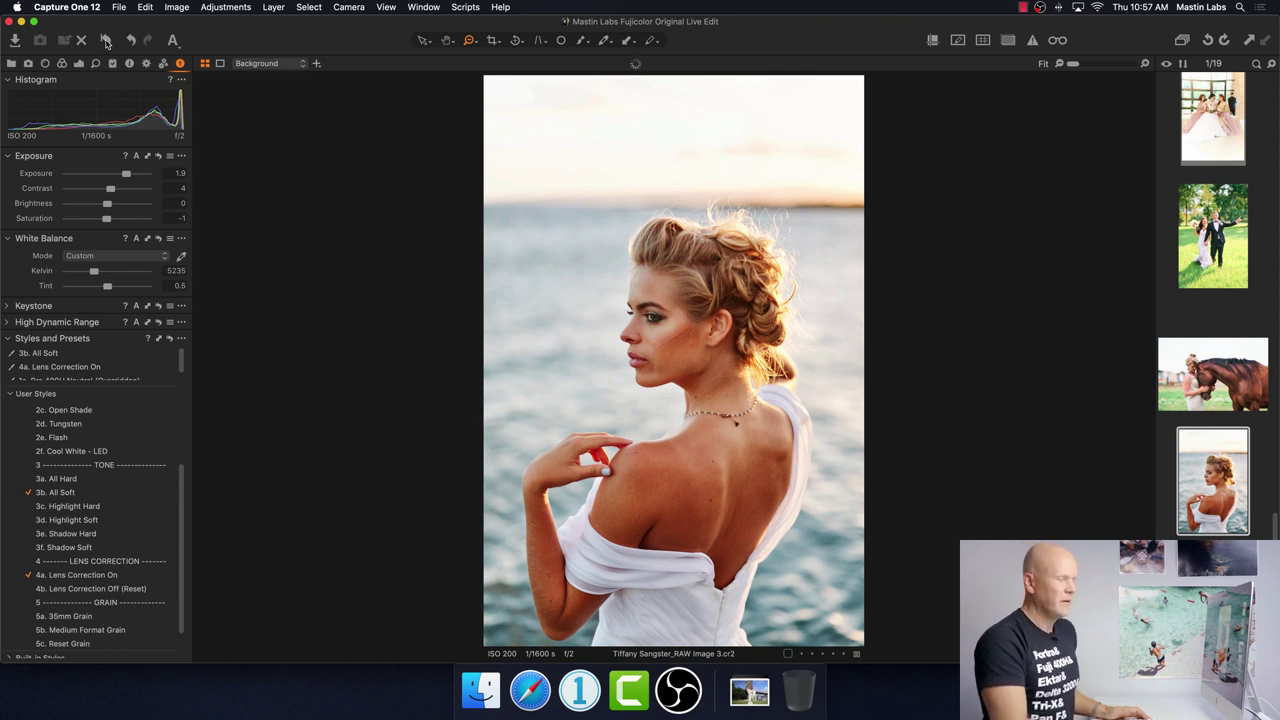
left_click(105, 41)
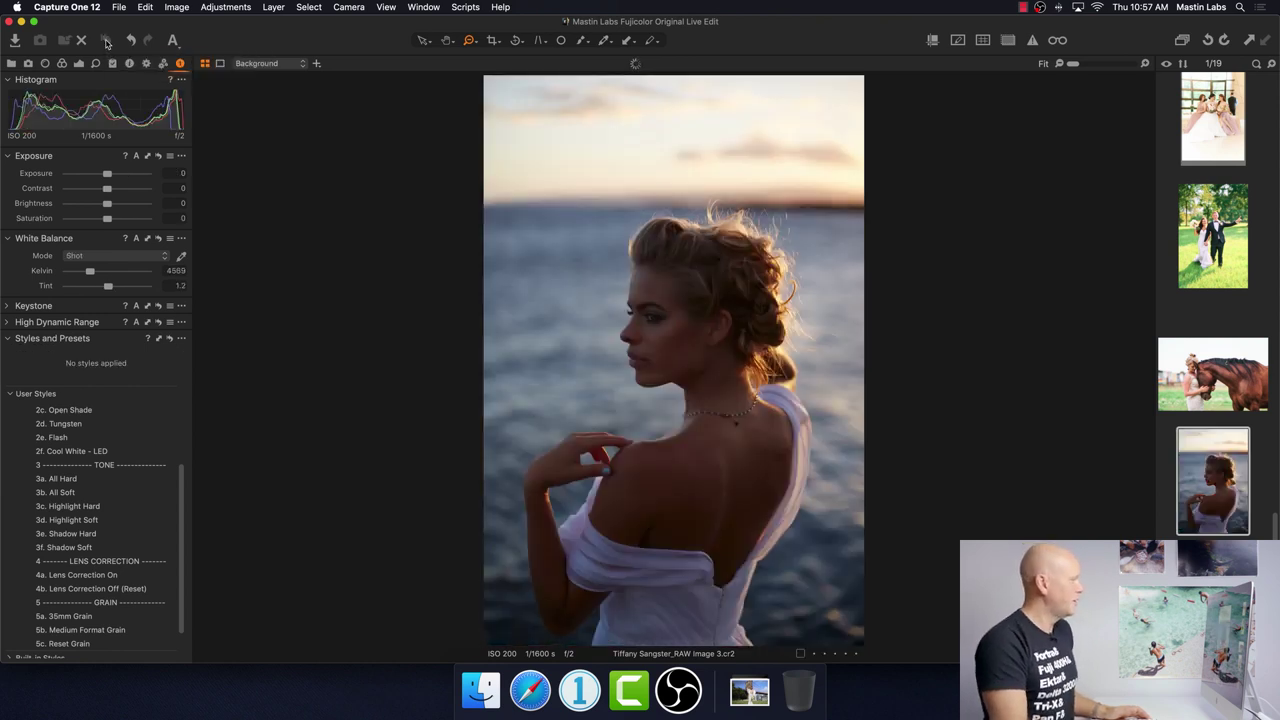
key("super+z")
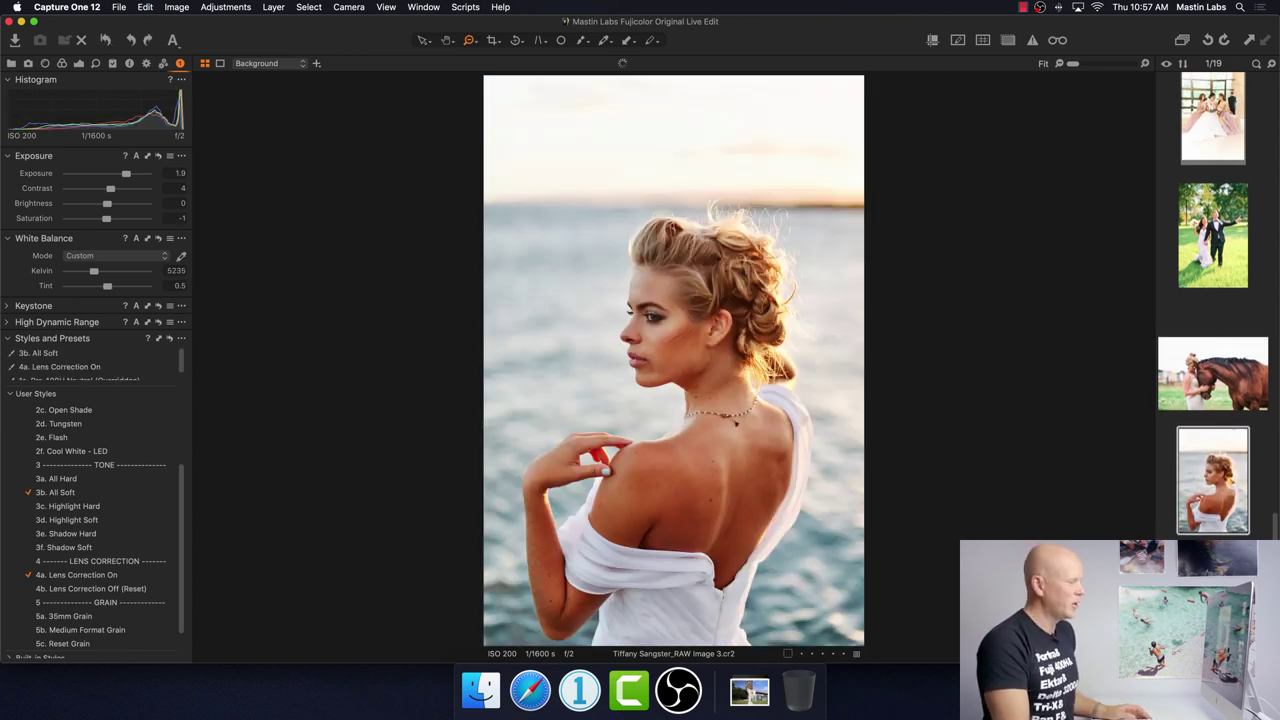
Open the photo of the bride holding a bouquet before the rock wall and crop it tighter, cutting out the bright sky.
key("Down")
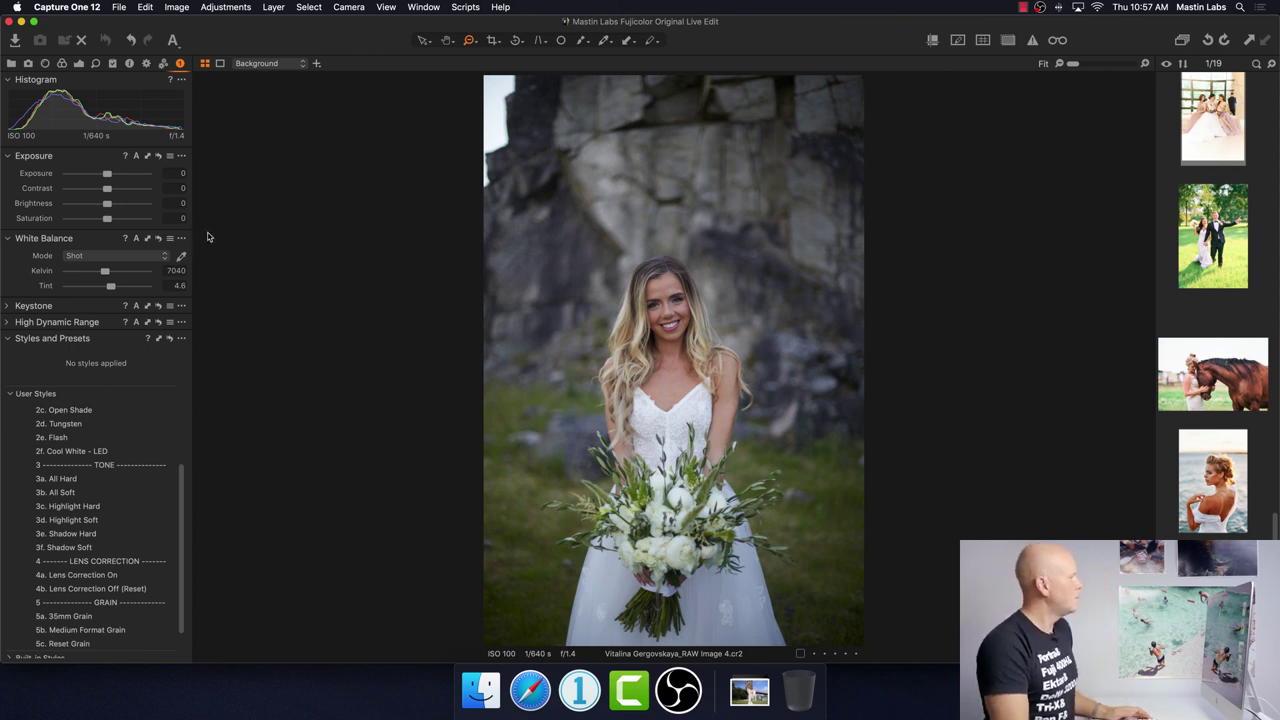
left_click(494, 42)
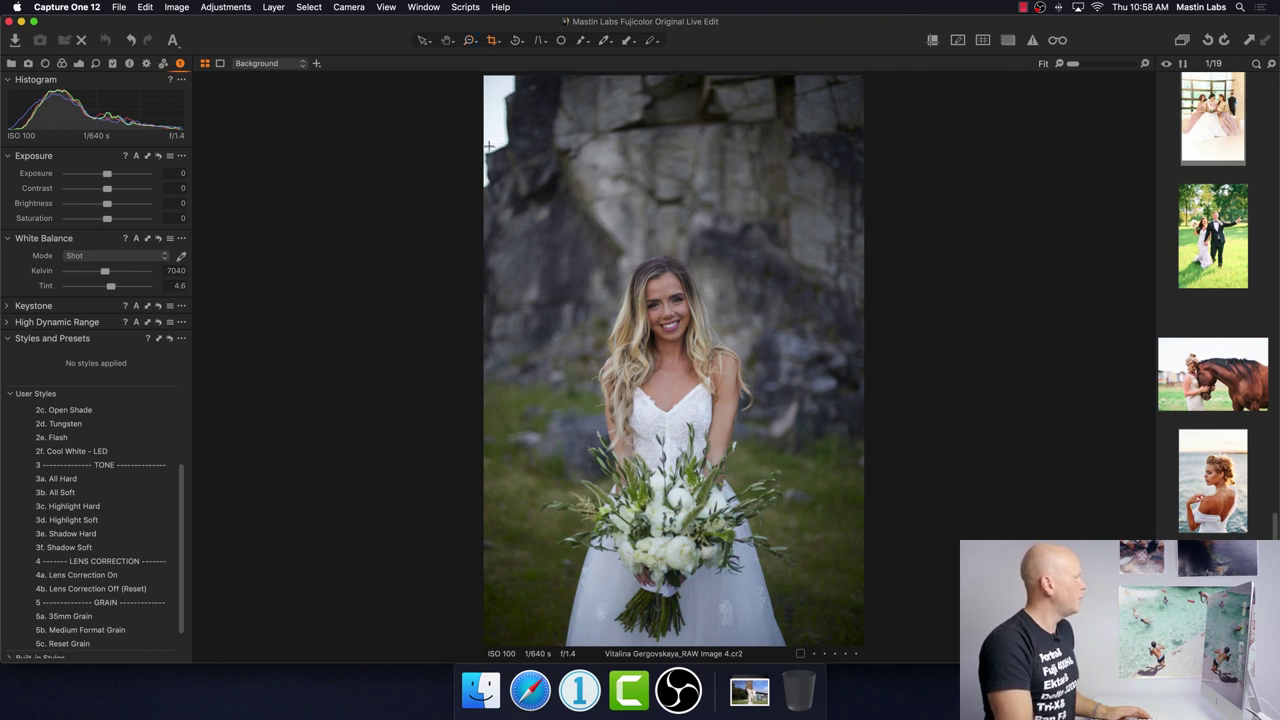
left_click_drag(486, 141, 853, 663)
left_click_drag(737, 424, 698, 418)
left_click(423, 40)
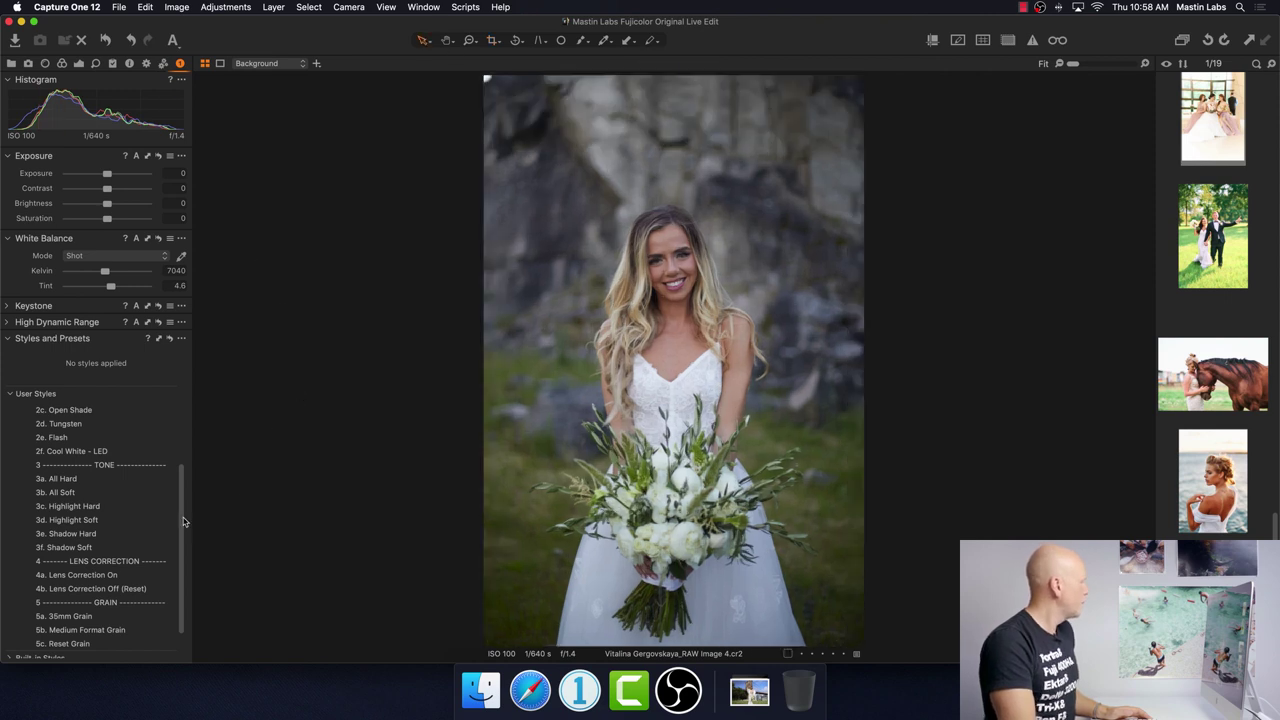
left_click_drag(183, 521, 183, 443)
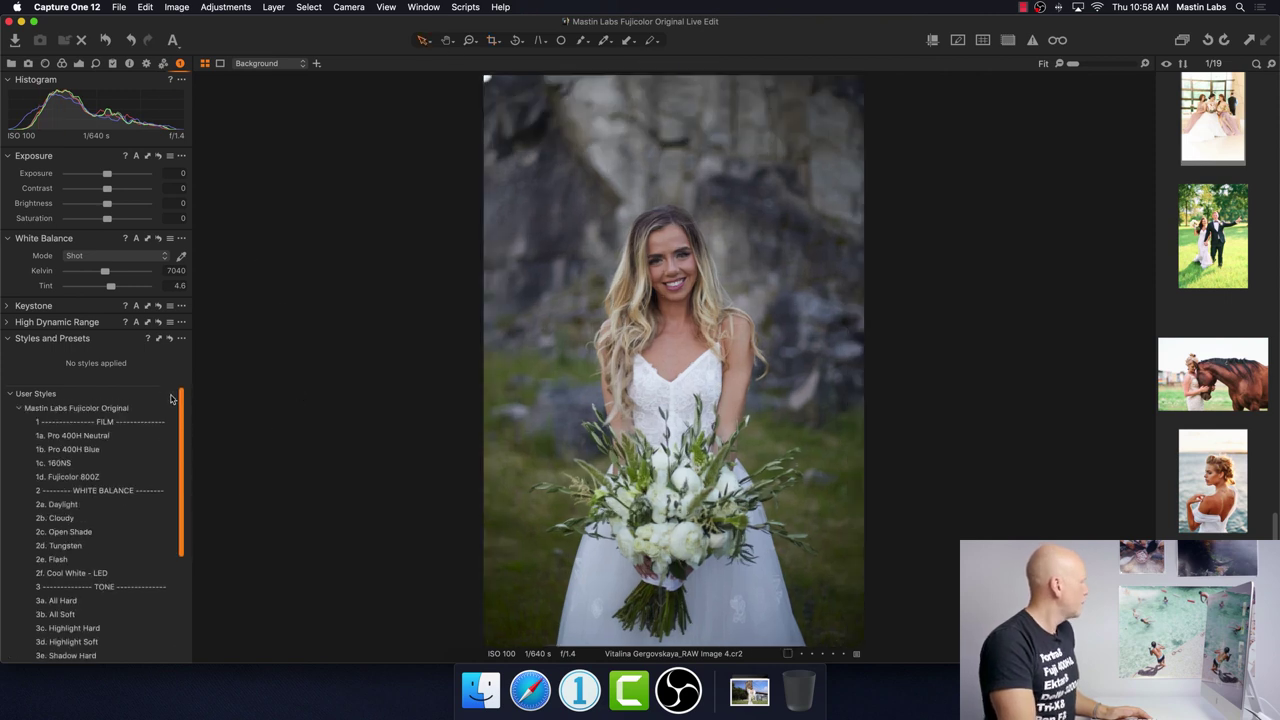
Apply the 1c. 160NS film style and 4a. Lens Correction On to the bride with bouquet portrait.
left_click(170, 463)
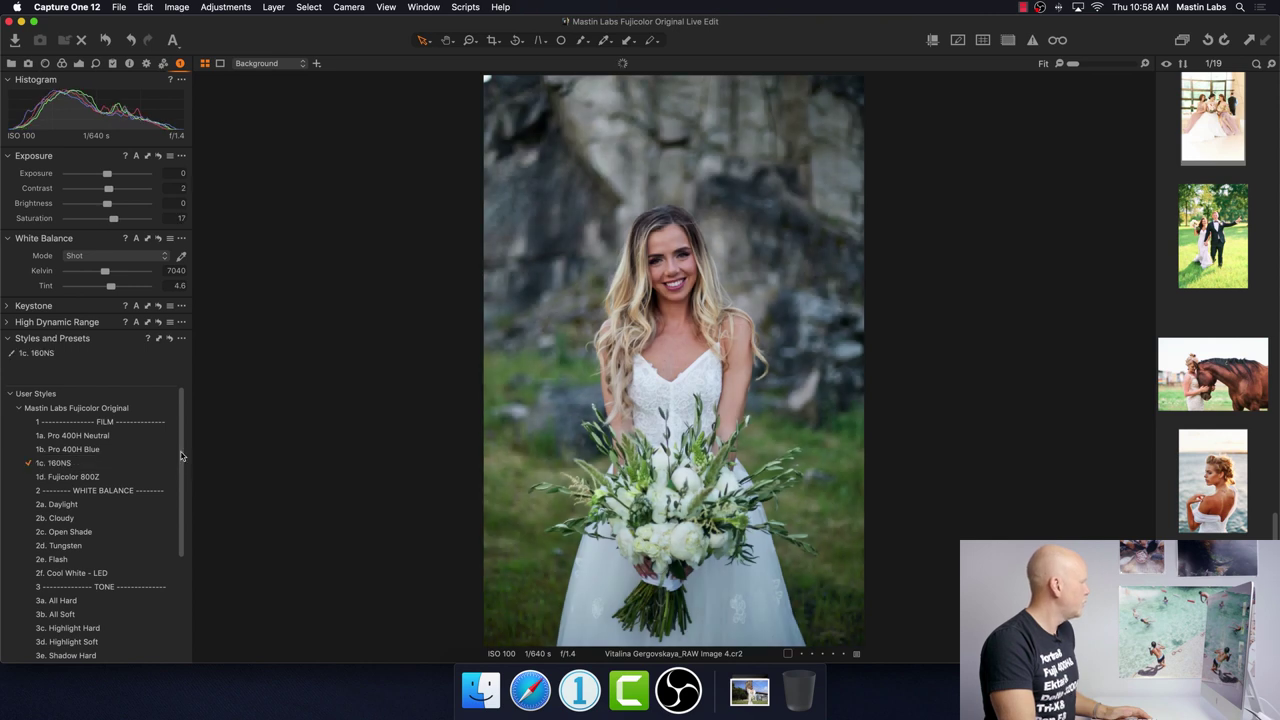
scroll(181, 456, "down", 5)
left_click(162, 541)
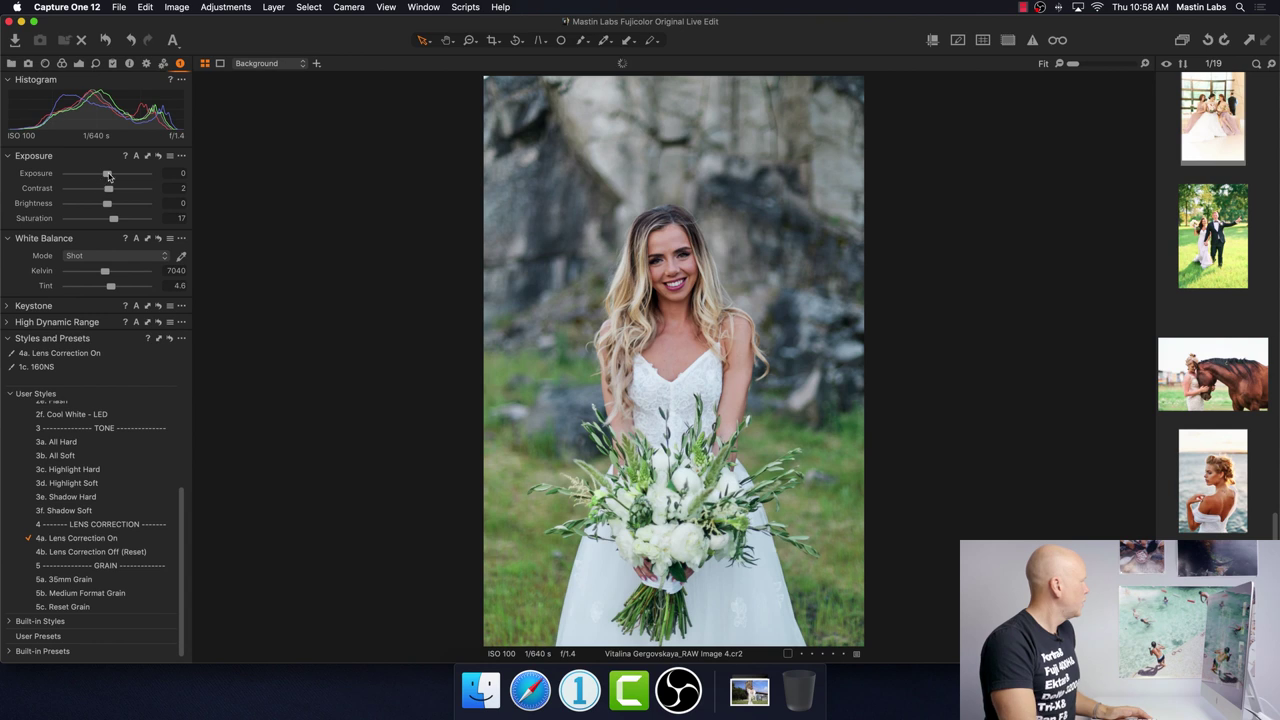
Set the bride portrait's exposure to 0.54 and warm its white balance to 7994 Kelvin.
left_click_drag(108, 175, 111, 176)
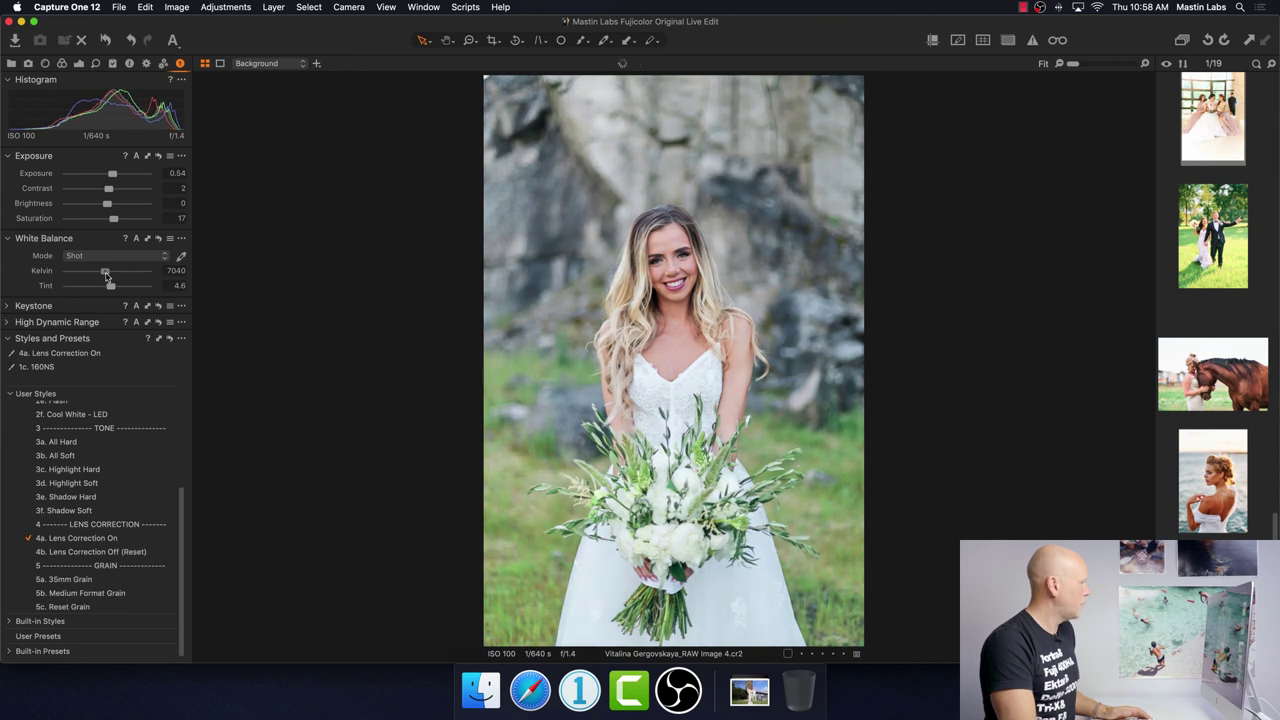
left_click_drag(106, 274, 108, 277)
left_click_drag(109, 276, 110, 276)
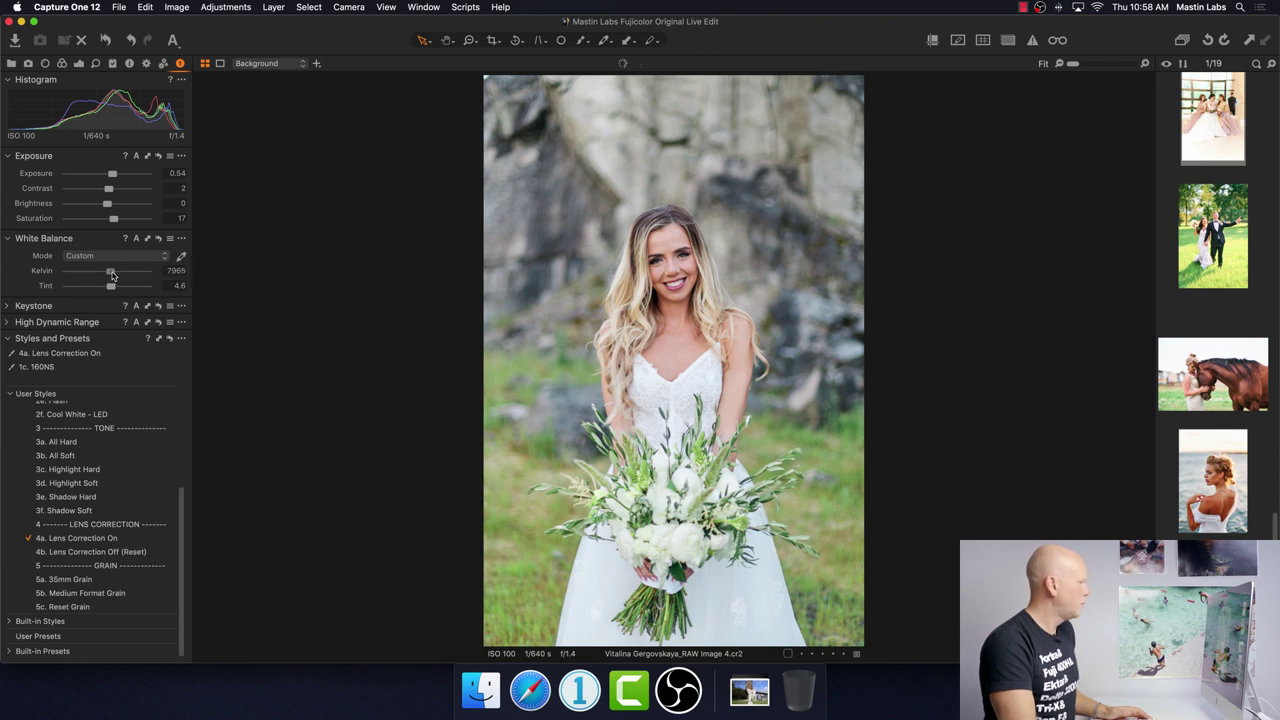
left_click_drag(112, 276, 113, 276)
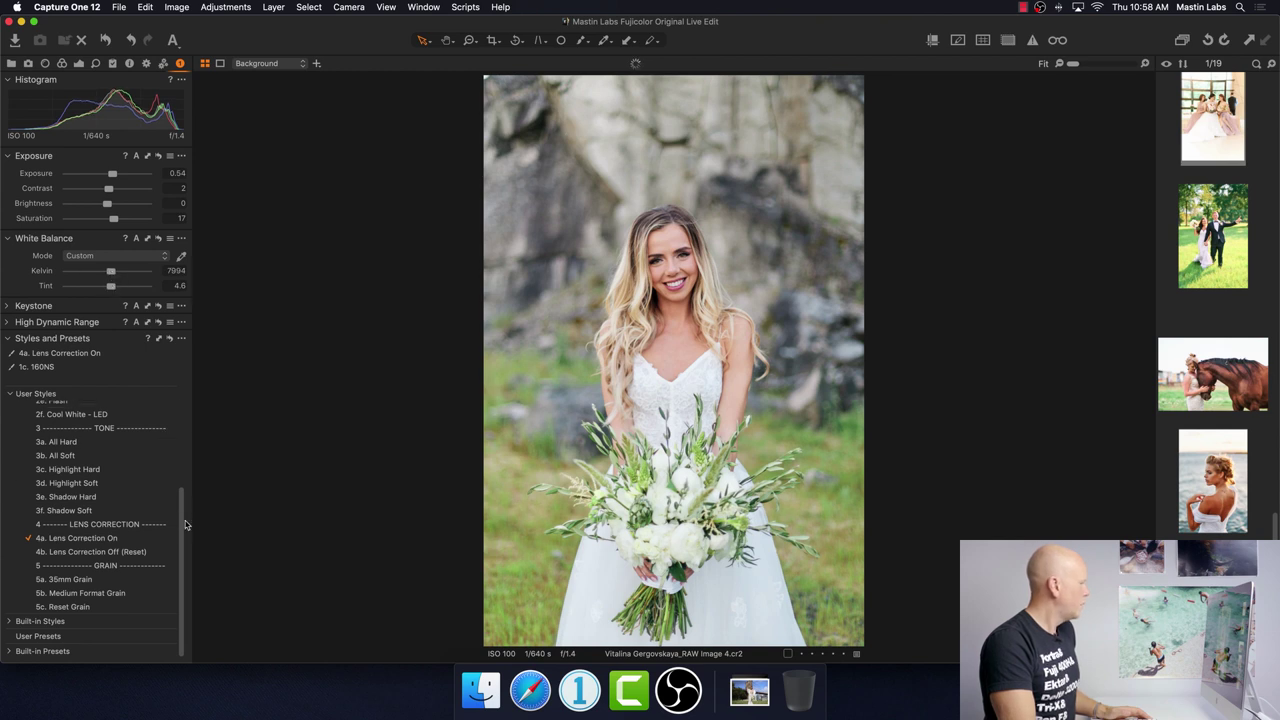
Replace the bride portrait's 1c. 160NS style with 1b. Pro 400H Blue and set its white balance to 8216 Kelvin.
scroll(180, 526, "up", 5)
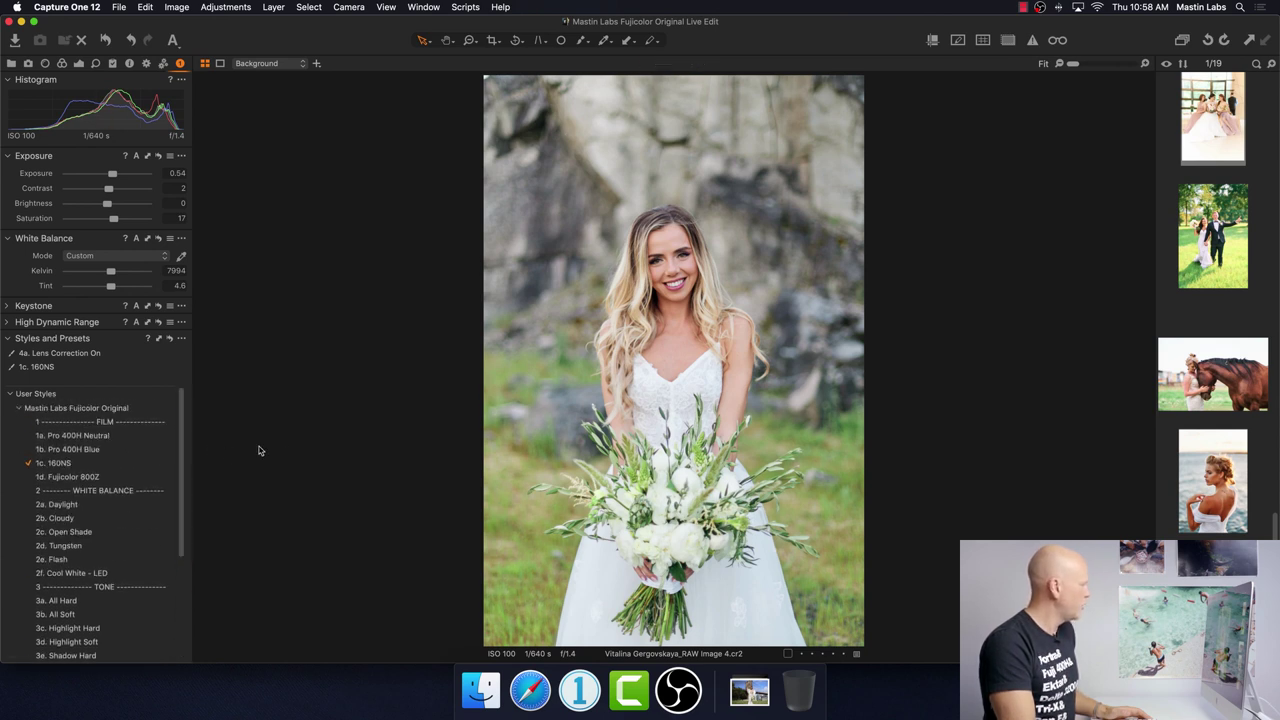
left_click(160, 450)
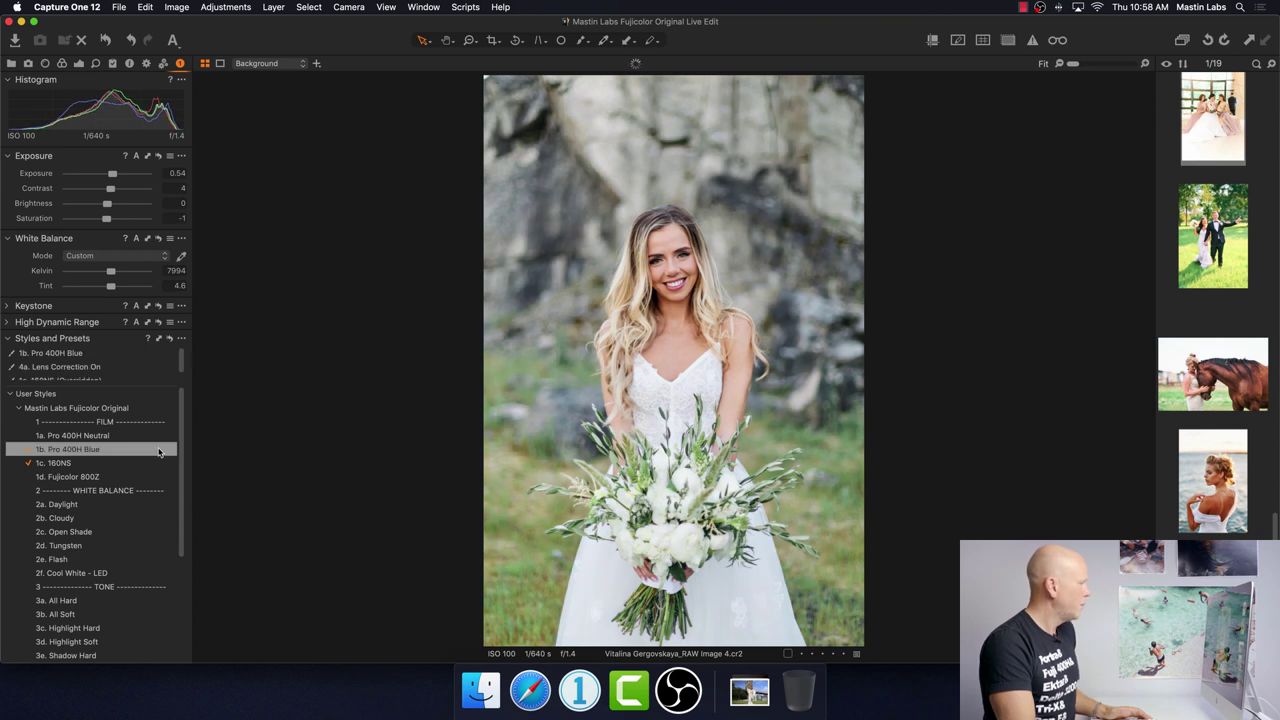
left_click(150, 463)
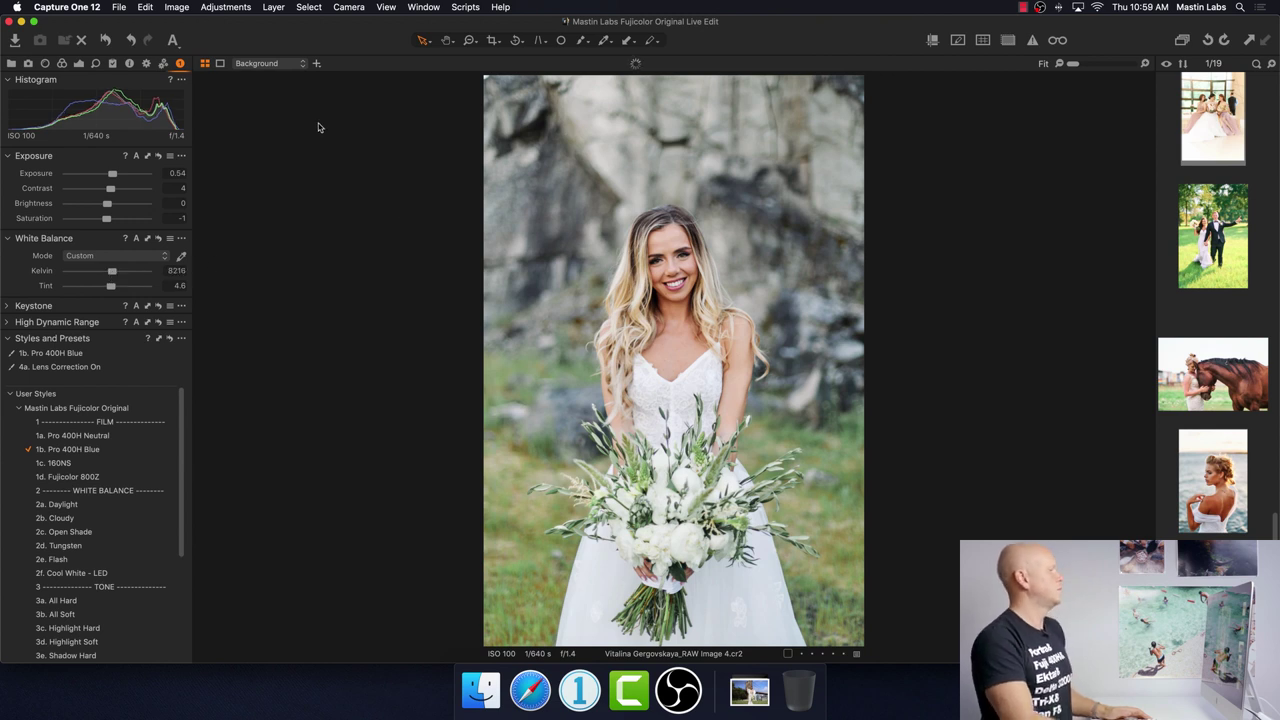
Reset the bride portrait's adjustments to compare it with the unedited original, and undo the reset.
left_click(108, 40)
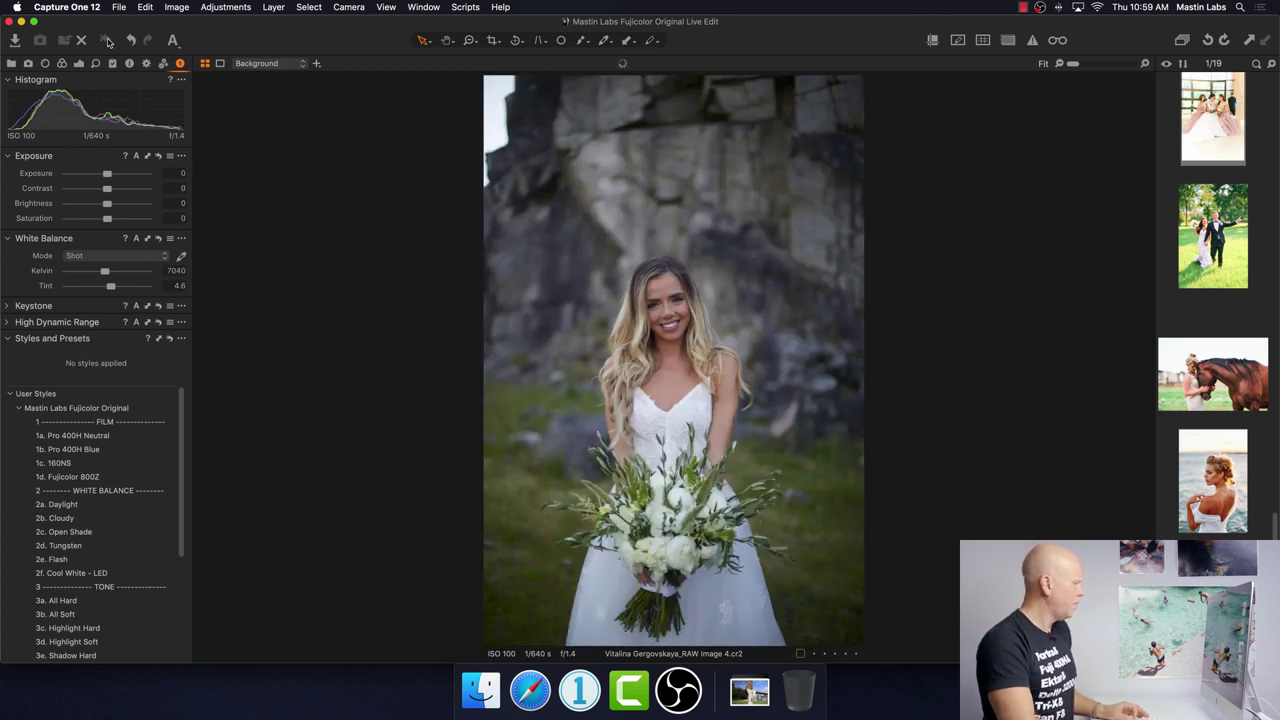
key("super+z")
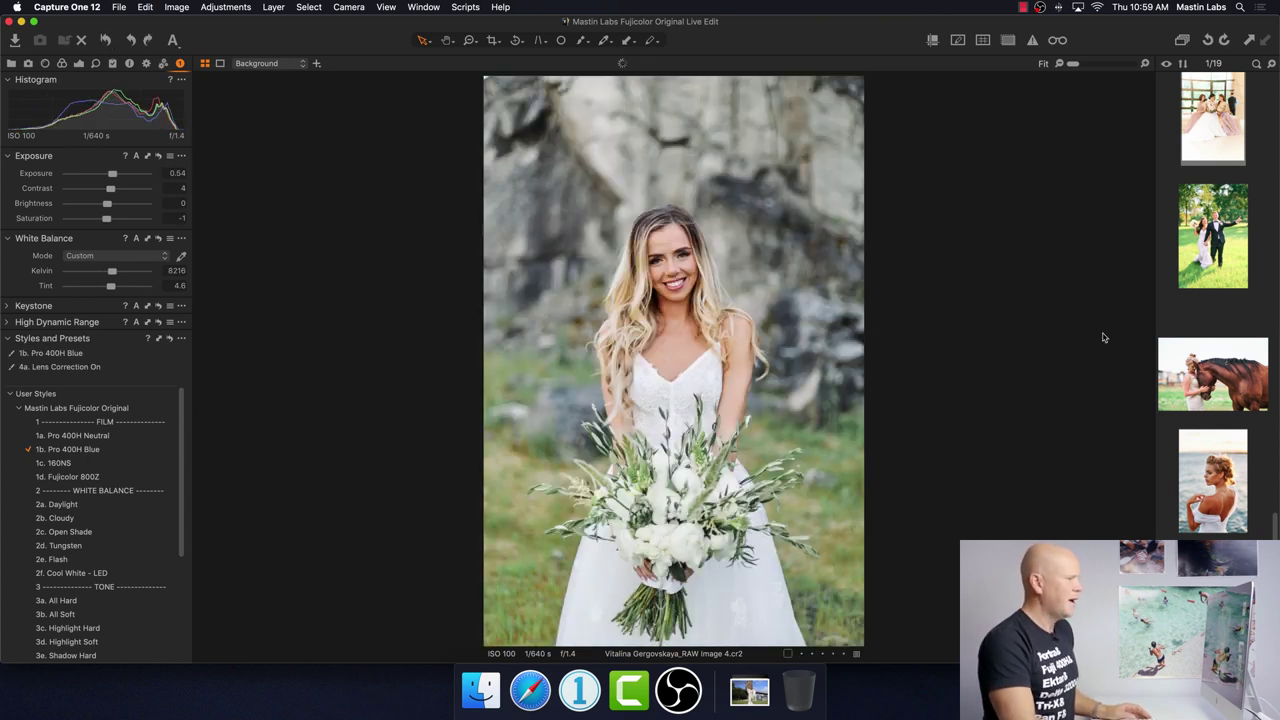
Set the Fujicolor Original pack overview slide as the compare image and show the edited bride portrait beside it.
scroll(1218, 355, "up", 15)
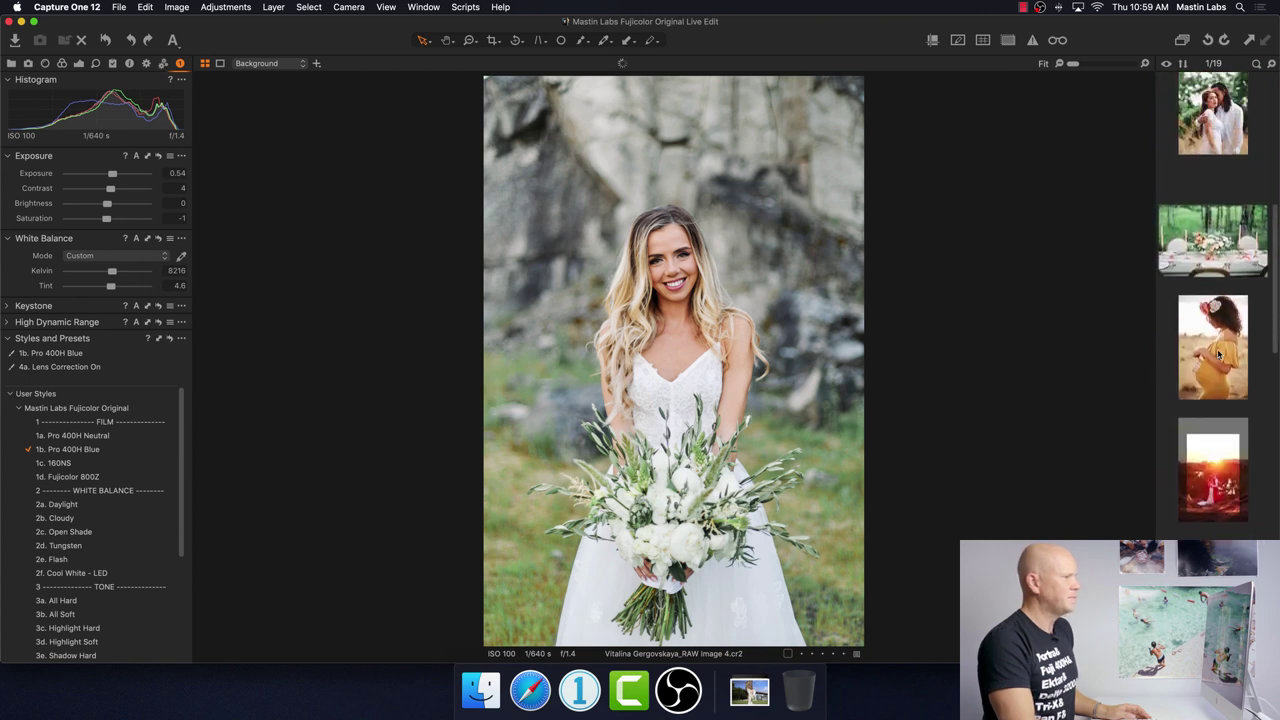
scroll(1218, 353, "up", 10)
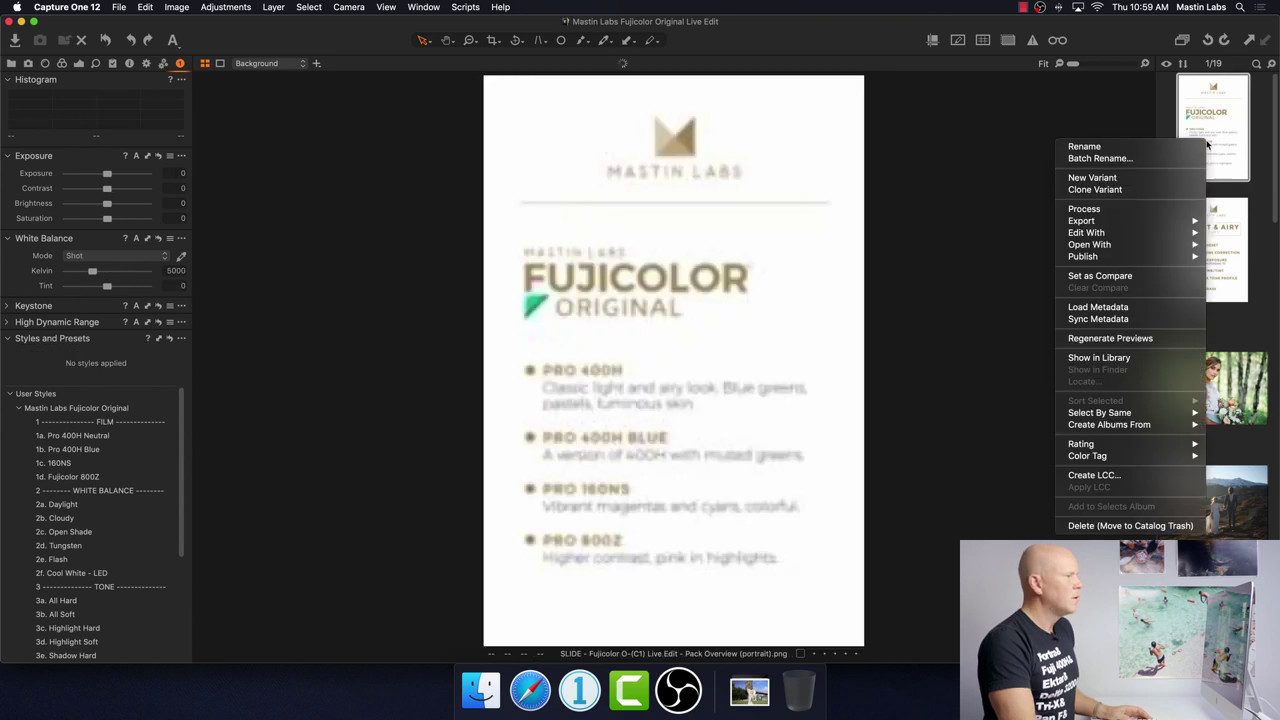
right_click(1205, 141)
left_click(1100, 276)
scroll(1215, 300, "down", 5)
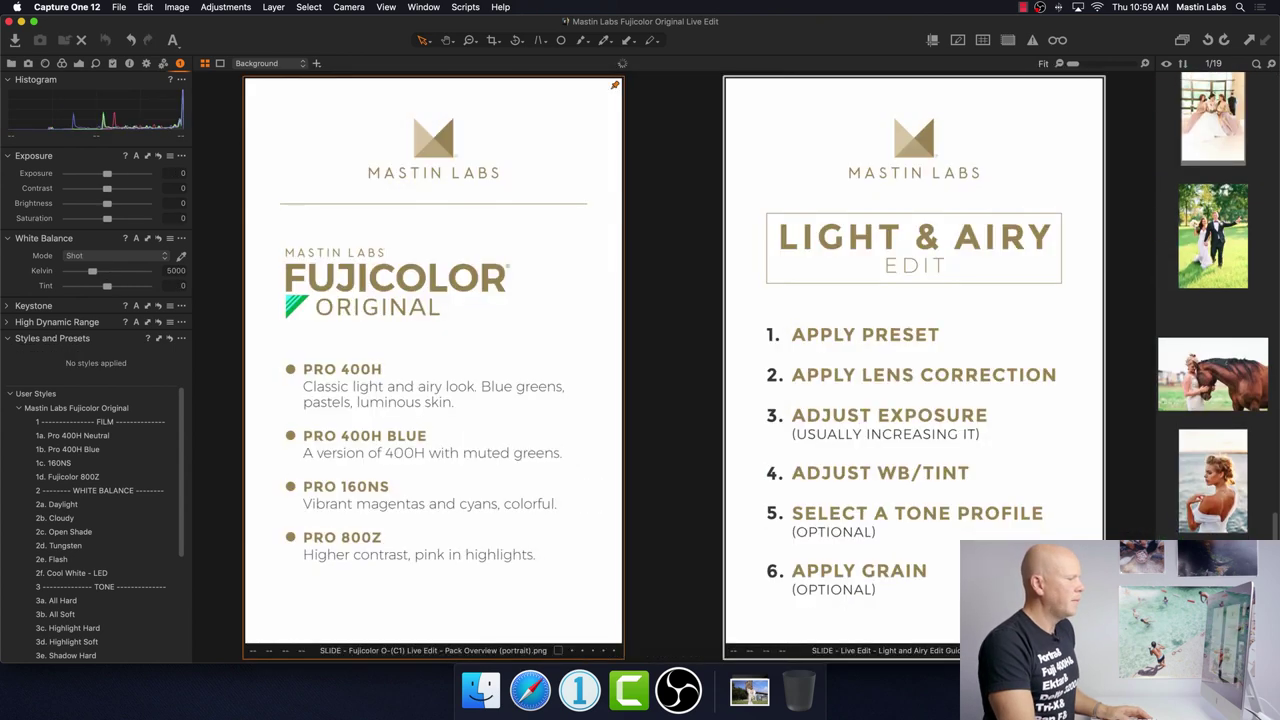
left_click(1213, 478)
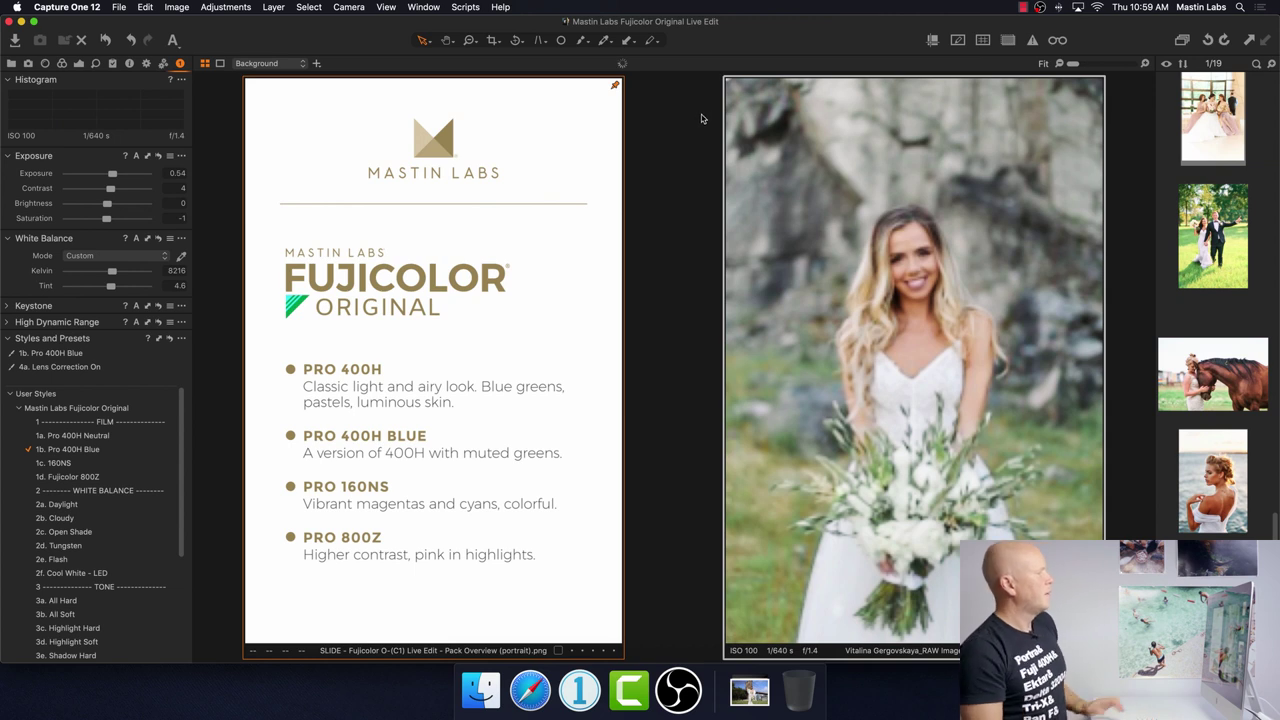